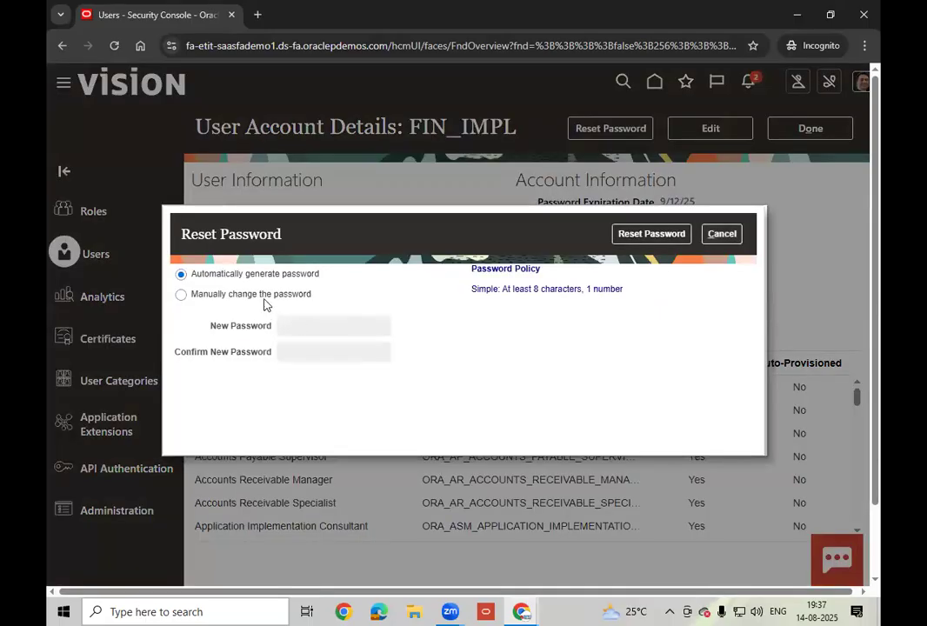
- Reset the user's password manually, entering and confirming a chosen new password
click(277, 297)
click(316, 325)
text(Welcome1)
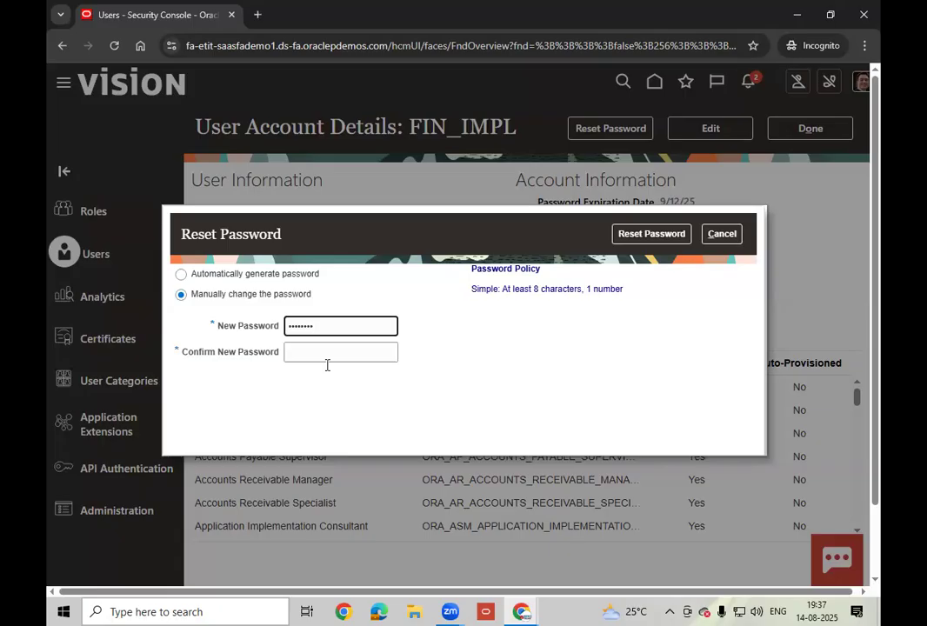
click(327, 364)
text(Welcome1)
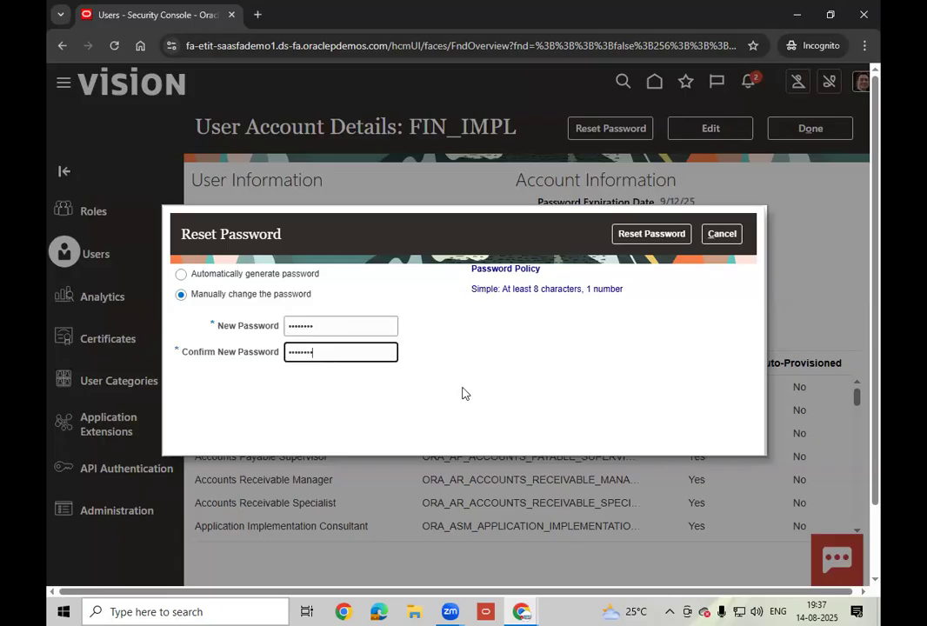
click(652, 235)
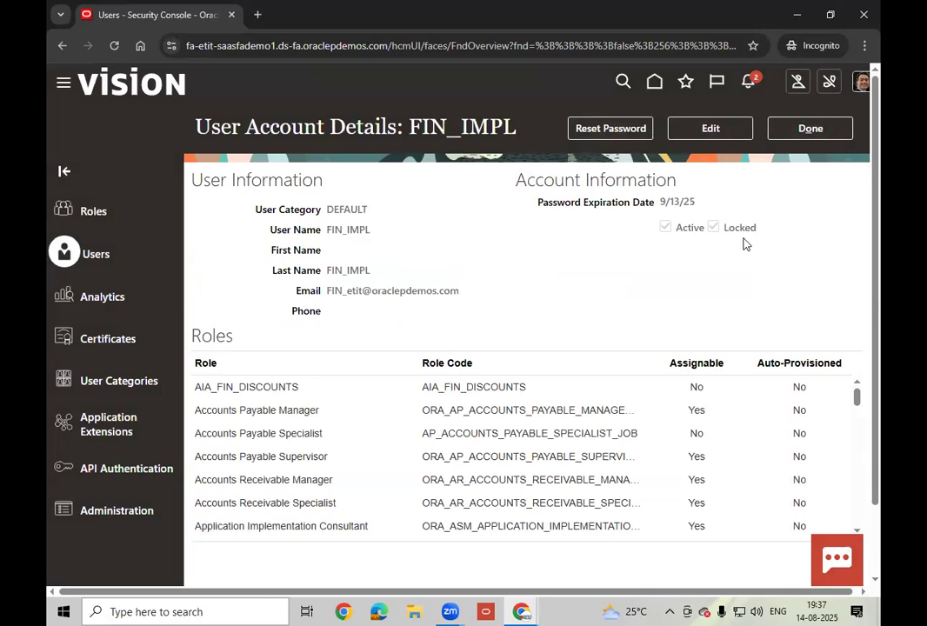
- Clear the Locked flag on FIN_IMPL, save, and return to the User Accounts results
click(715, 130)
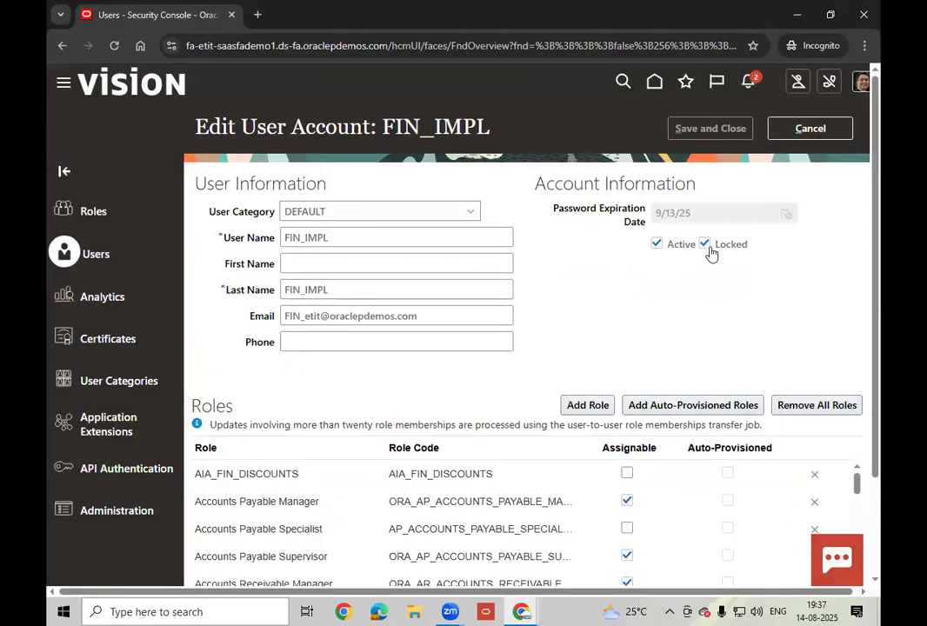
click(712, 247)
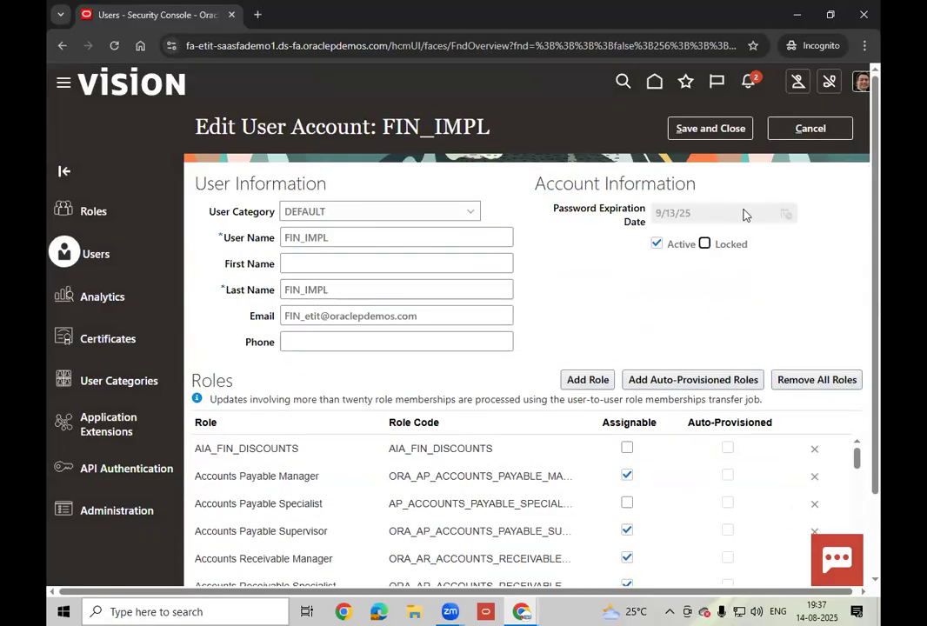
click(713, 129)
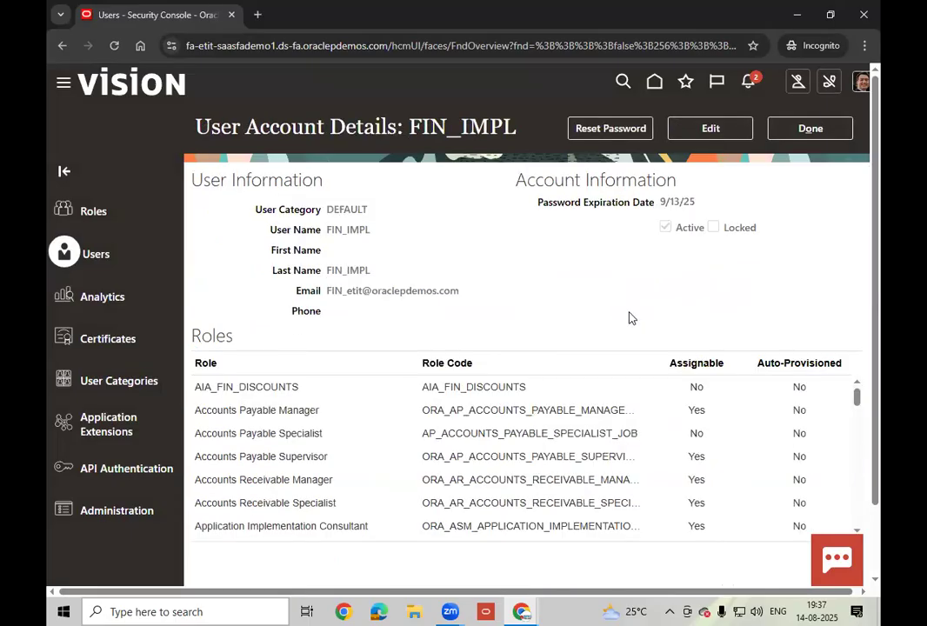
click(807, 128)
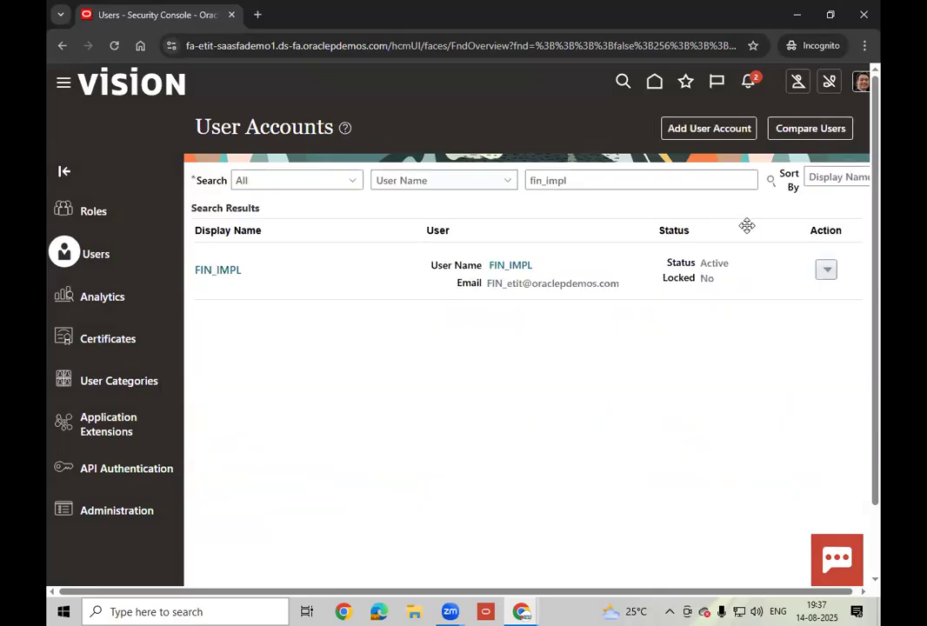
- Sign out of the application from the profile's Settings and Actions menu
click(861, 91)
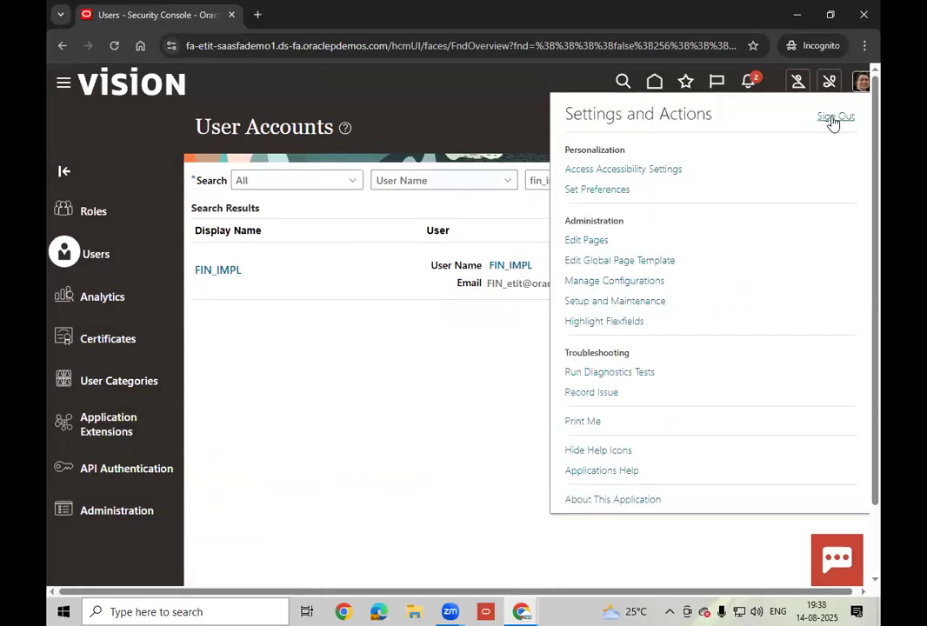
click(834, 119)
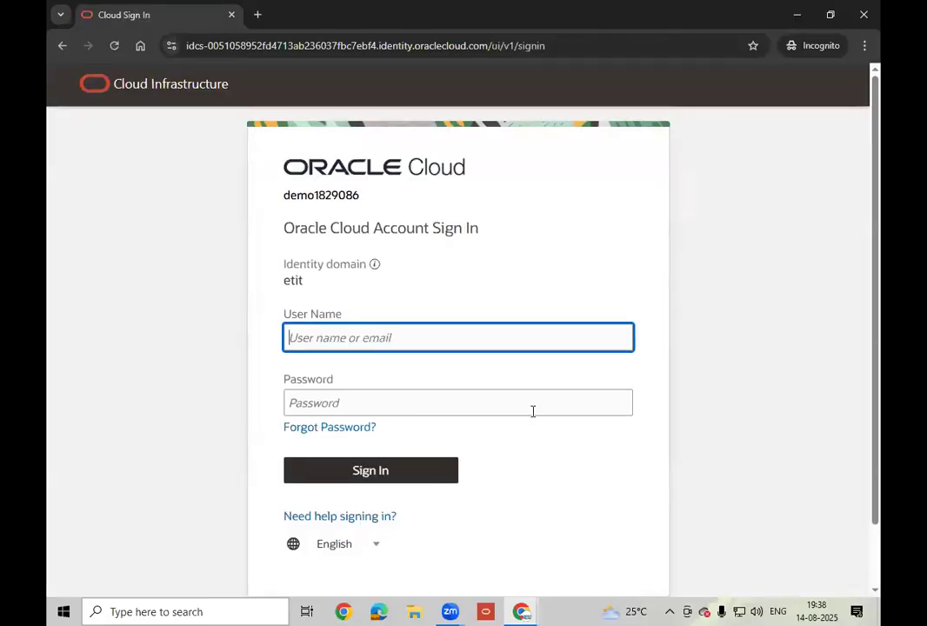
- Sign in as fin_impl with the new password
text(fin_im)
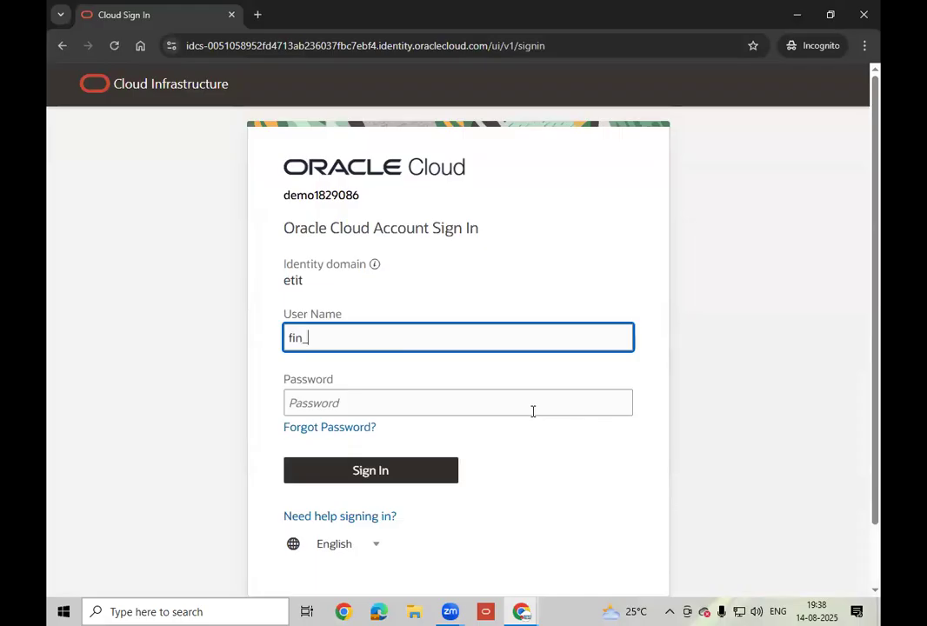
text(pl)
key(Tab)
text(********)
click(374, 475)
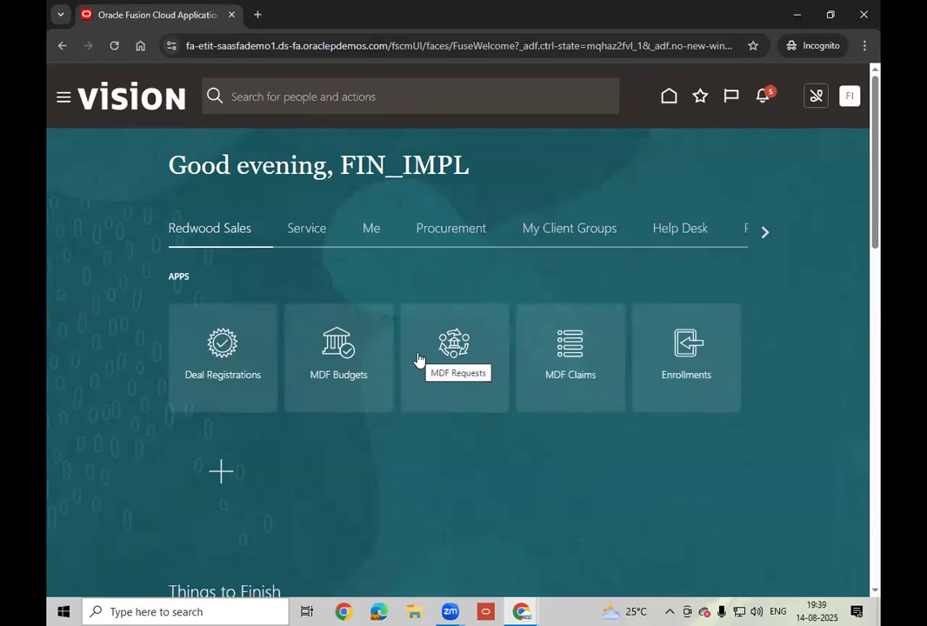
- Page through the home page groups to Tools through Others, then back to Redwood Sales
click(764, 232)
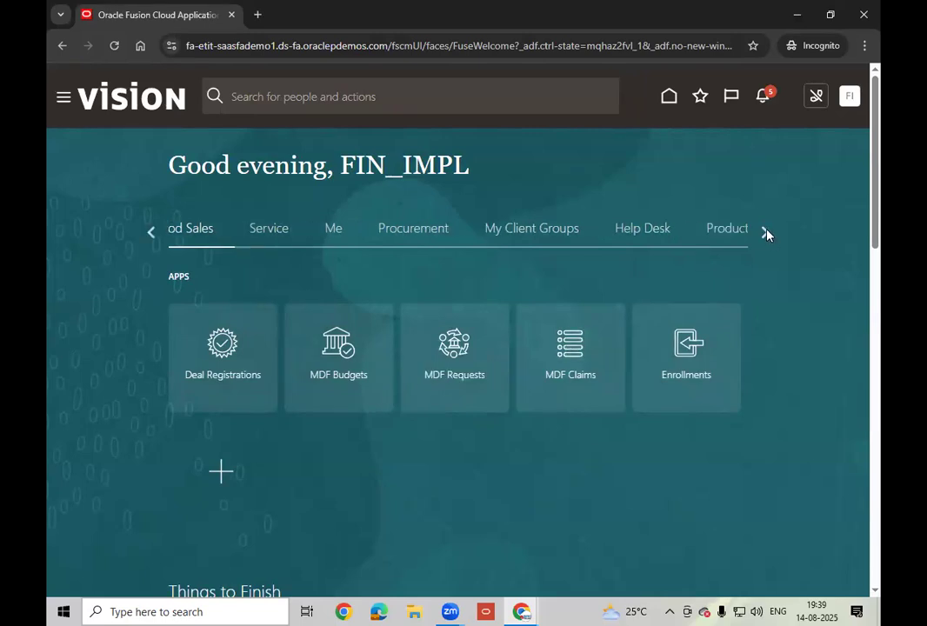
click(766, 232)
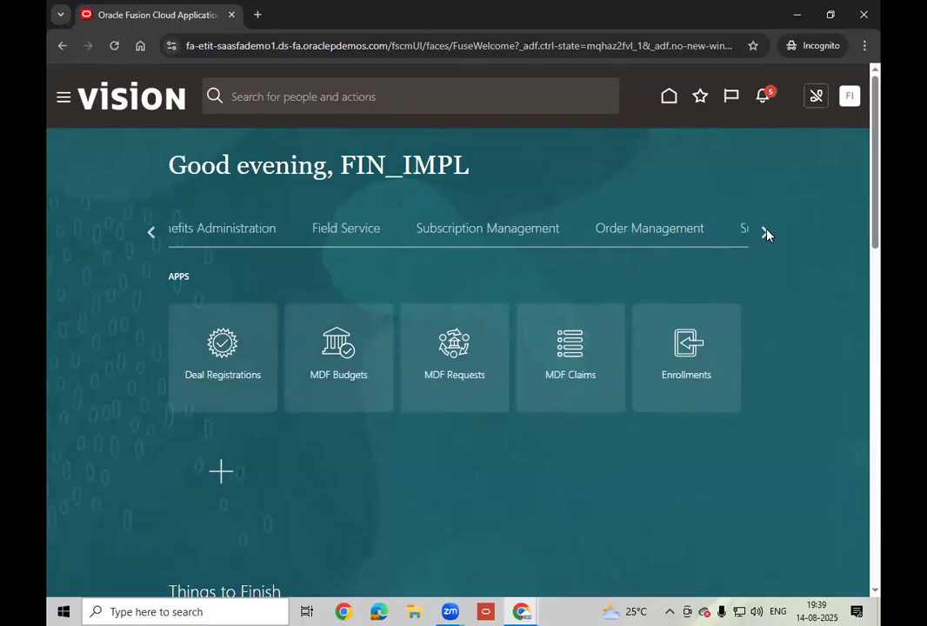
click(766, 233)
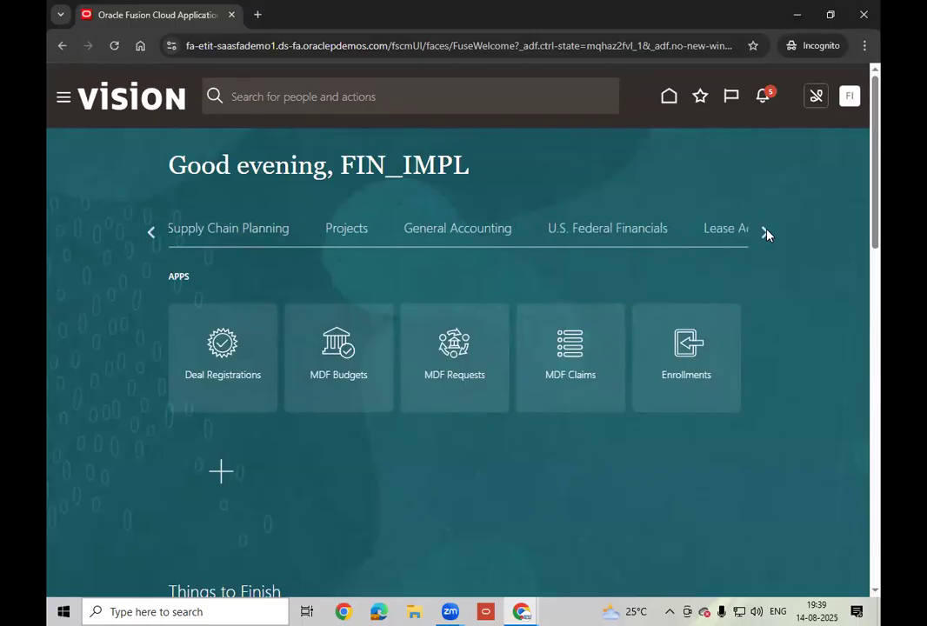
click(765, 232)
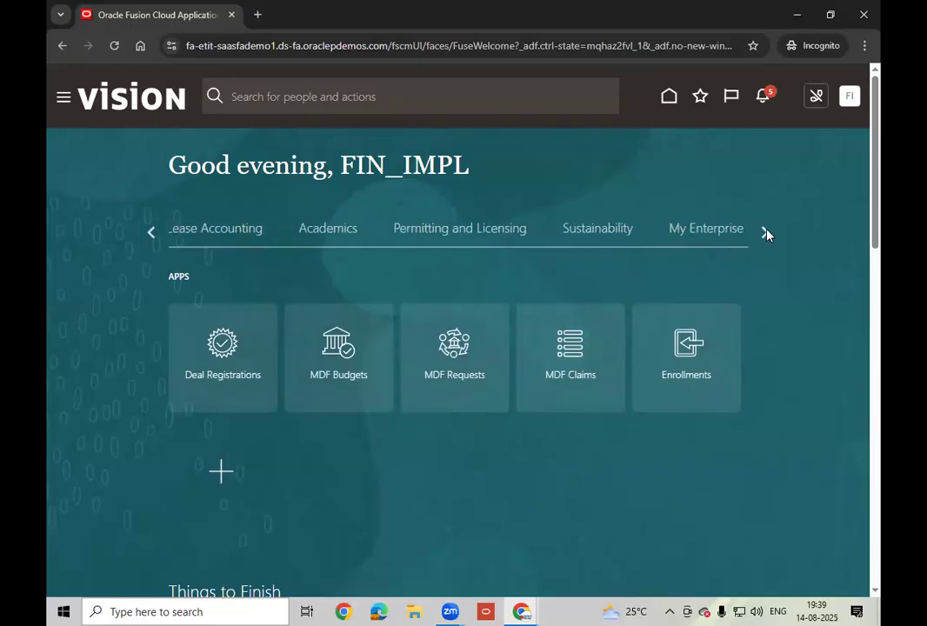
click(765, 232)
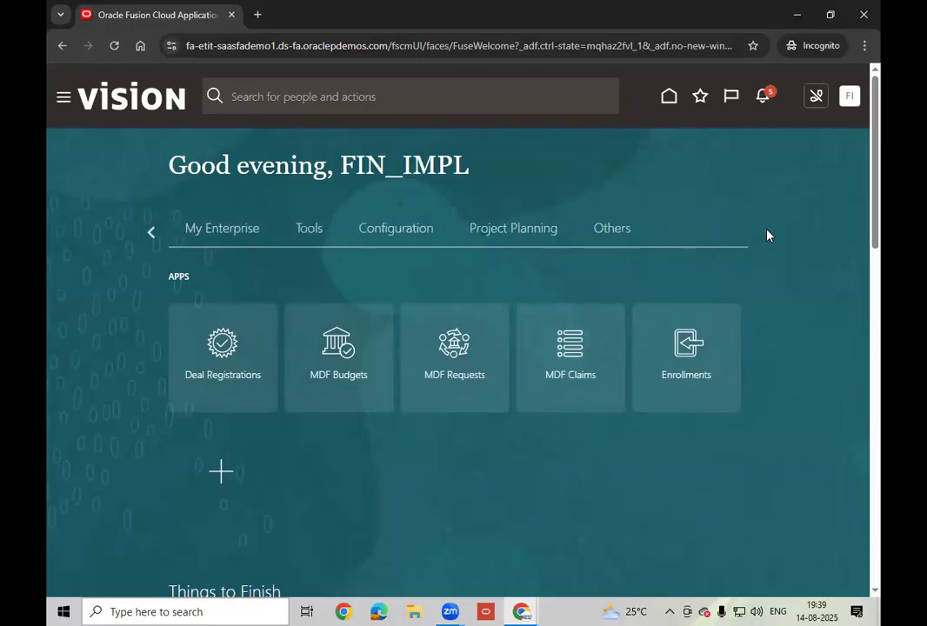
click(151, 233)
click(151, 233)
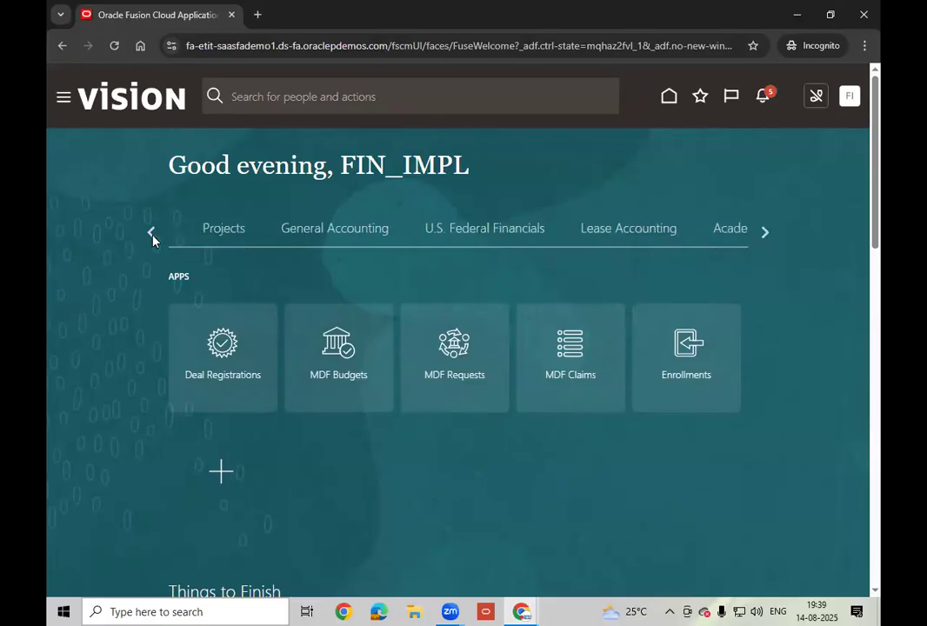
click(151, 233)
click(151, 233)
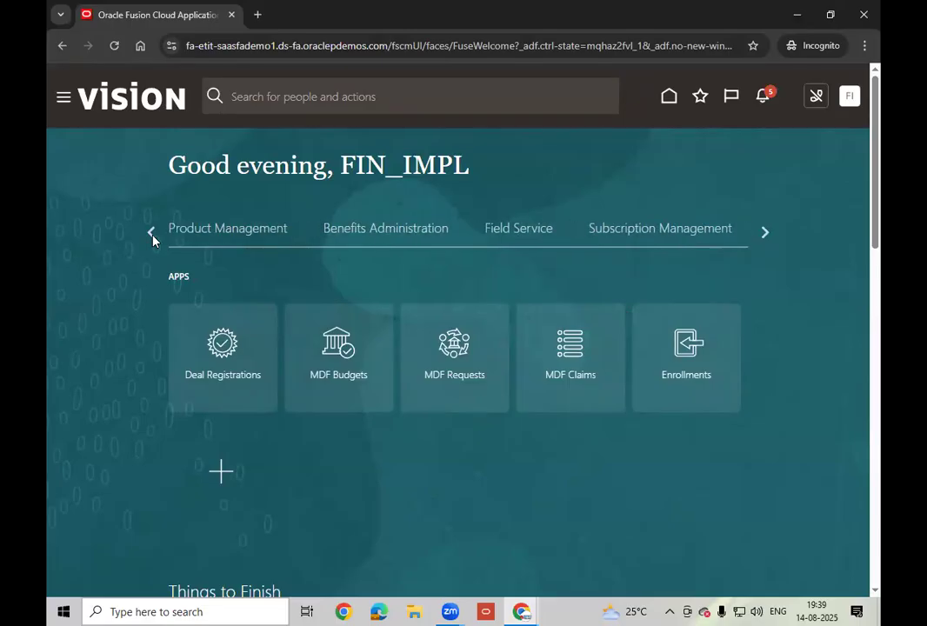
click(151, 233)
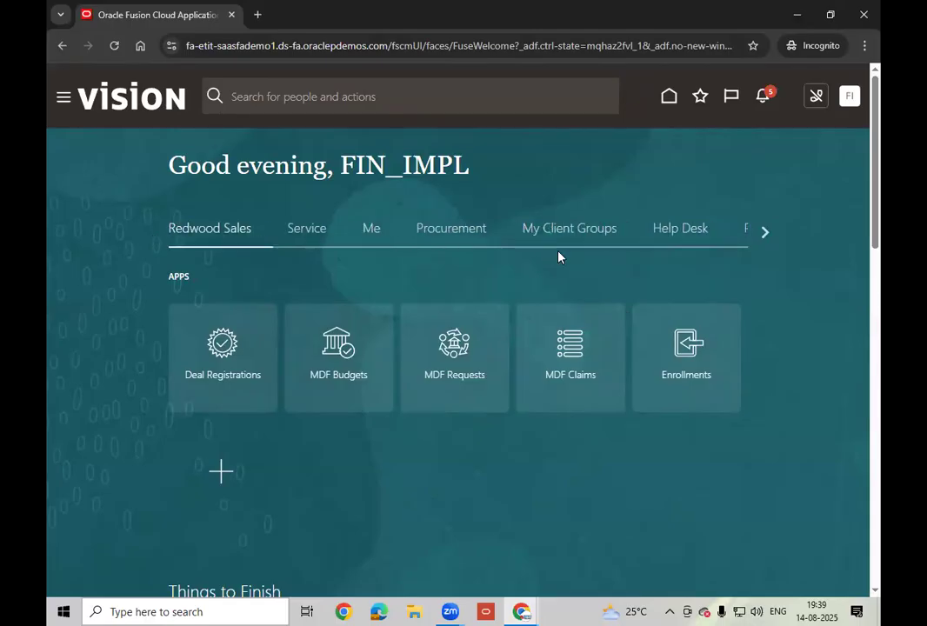
- Page forward again to the final groups and open the page for adding home page apps
click(765, 233)
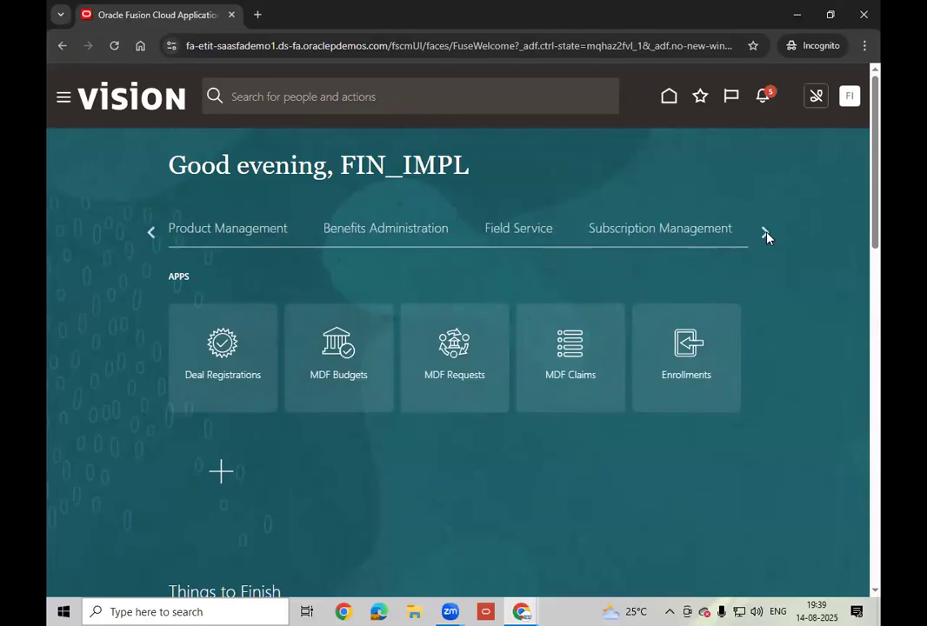
click(766, 234)
click(766, 234)
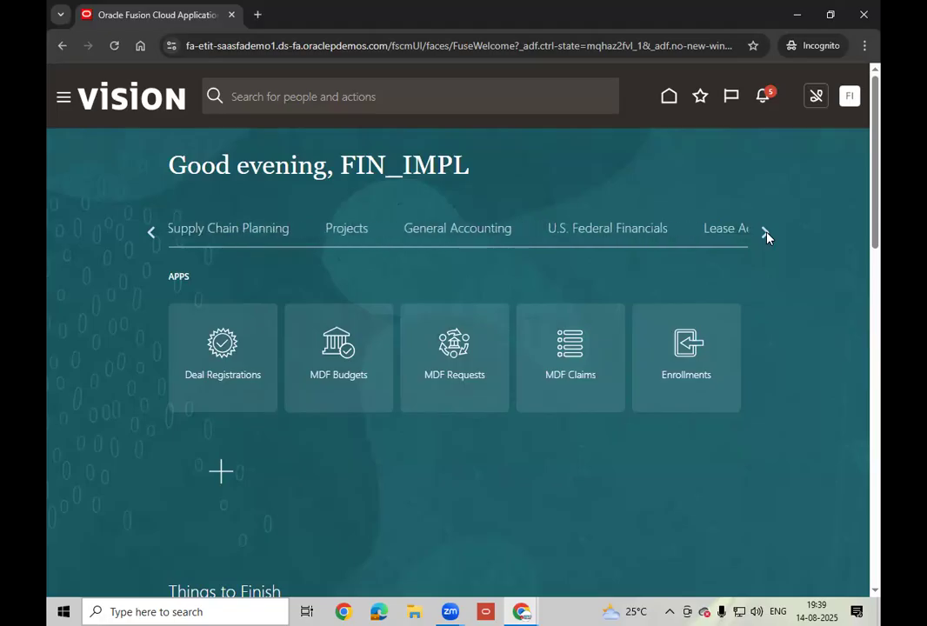
click(766, 233)
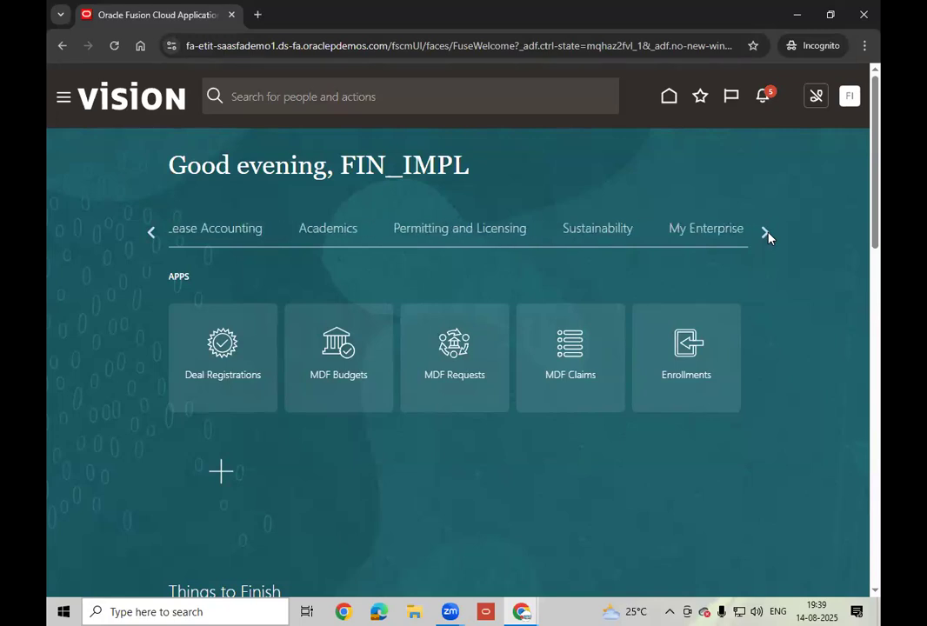
click(765, 233)
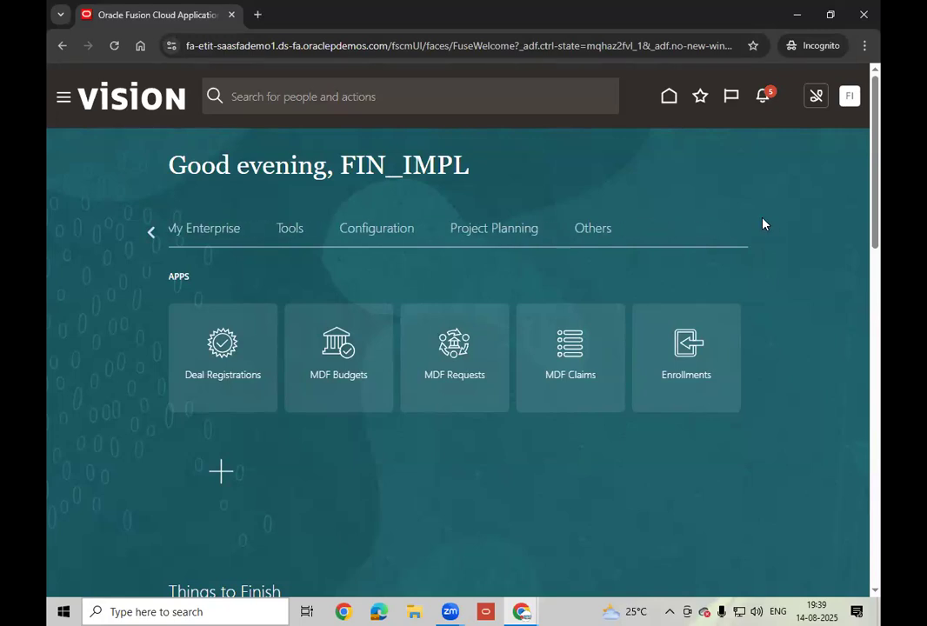
click(221, 473)
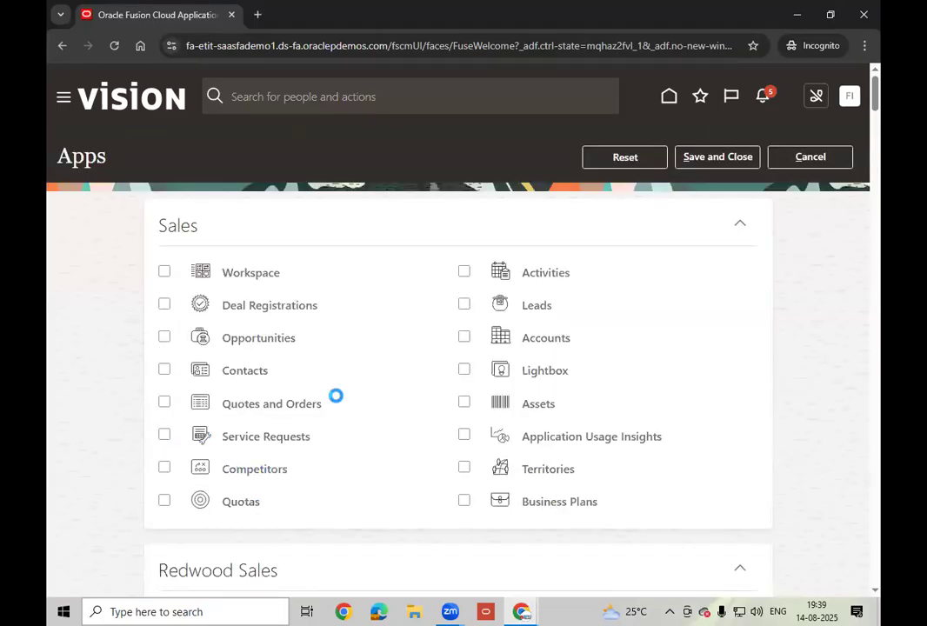
- Tick Payables Dashboard, Invoices and Payments in the Payables section of the Apps list
scroll(336, 396, down, 3)
scroll(338, 402, down, 3)
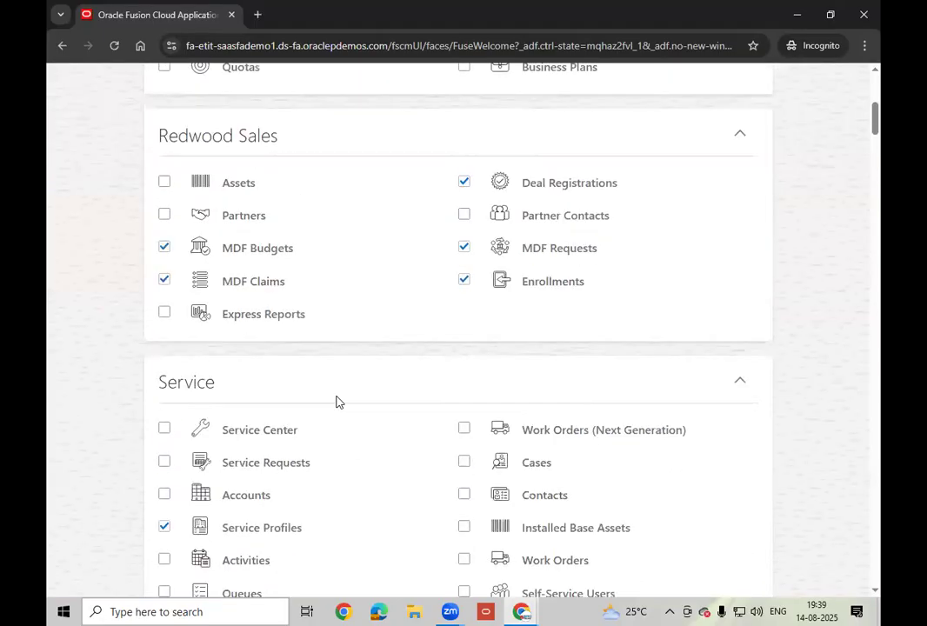
scroll(337, 402, down, 12)
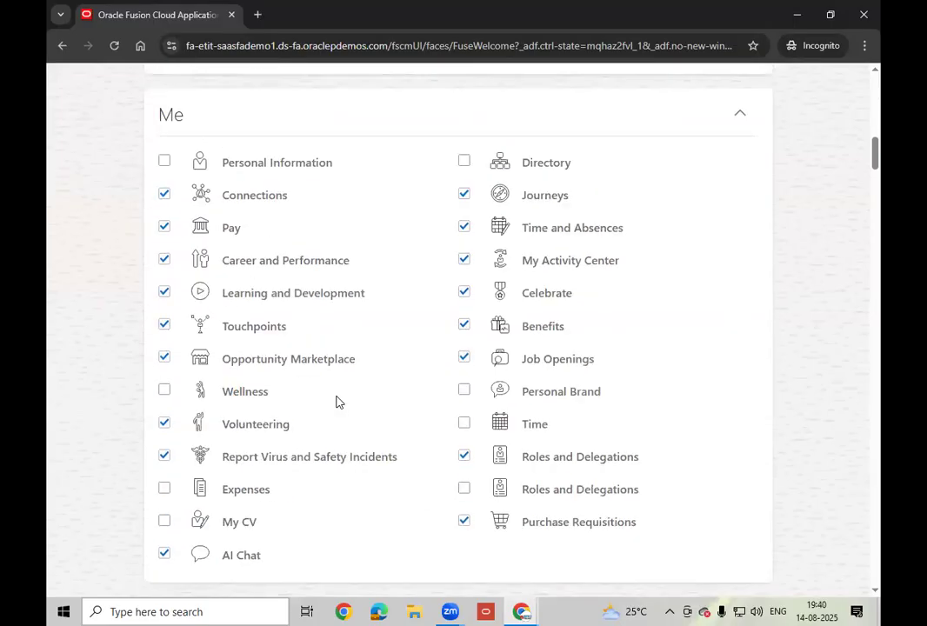
scroll(338, 401, down, 5)
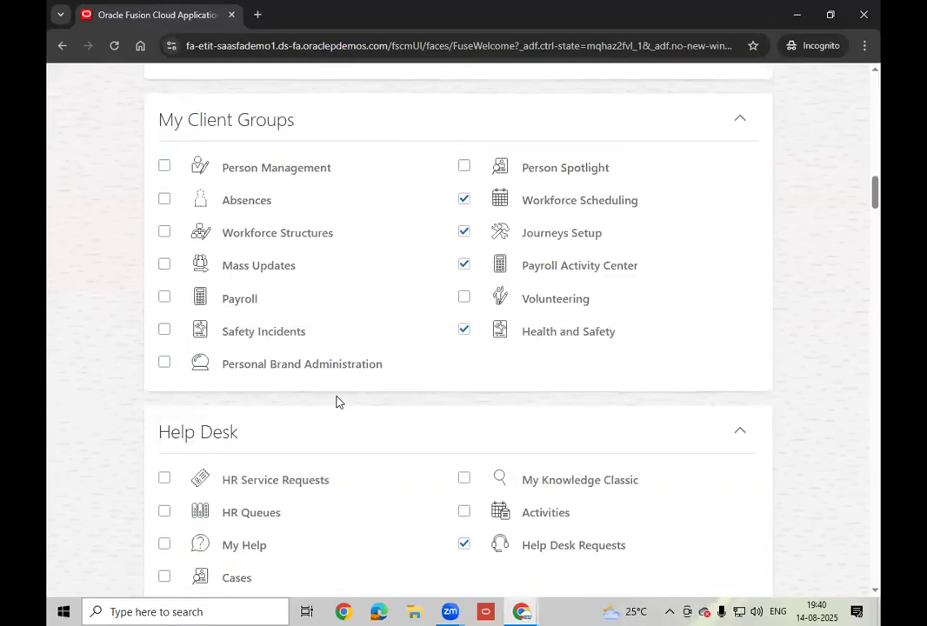
scroll(338, 402, down, 6)
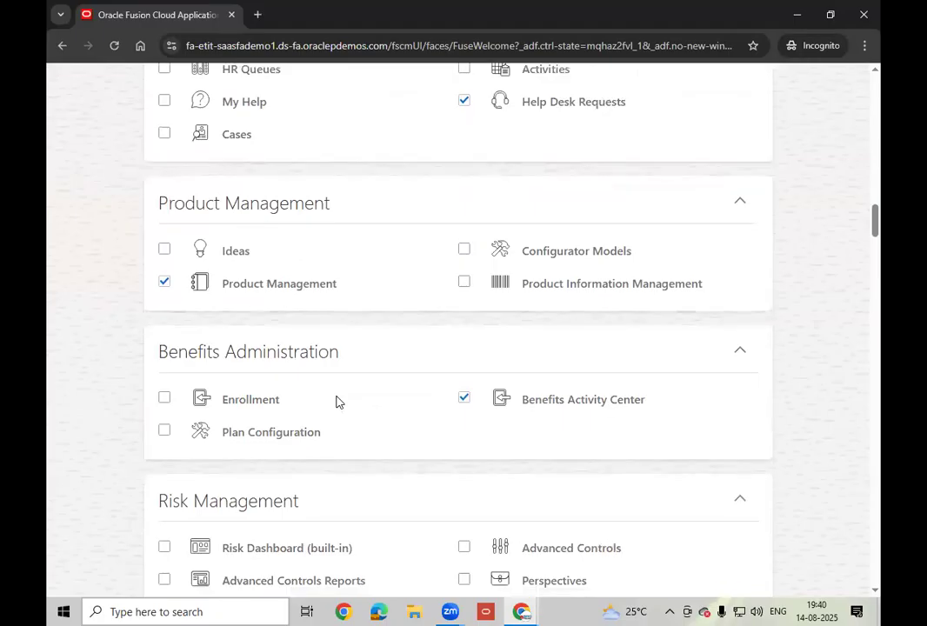
scroll(338, 402, down, 9)
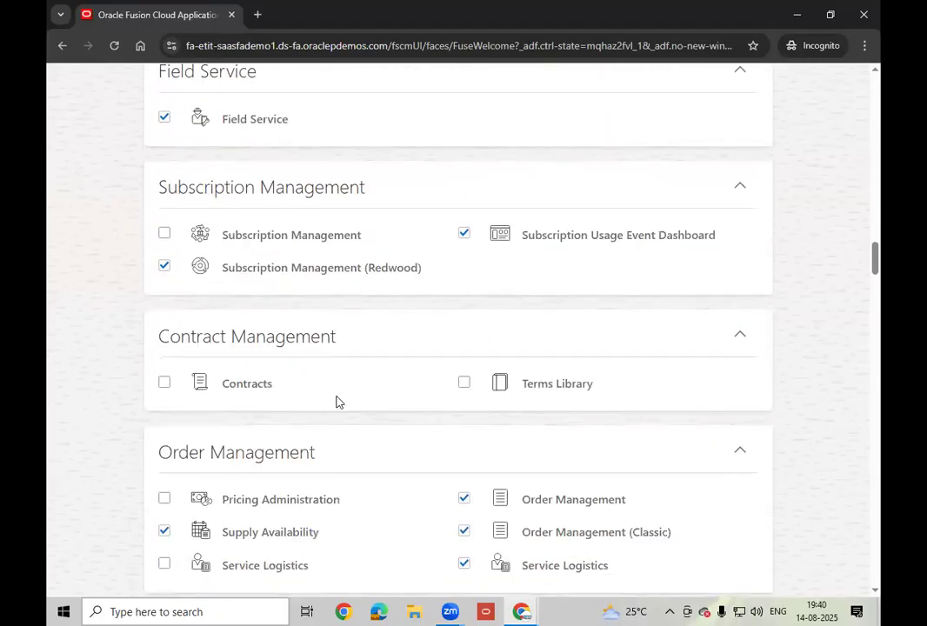
scroll(338, 402, down, 3)
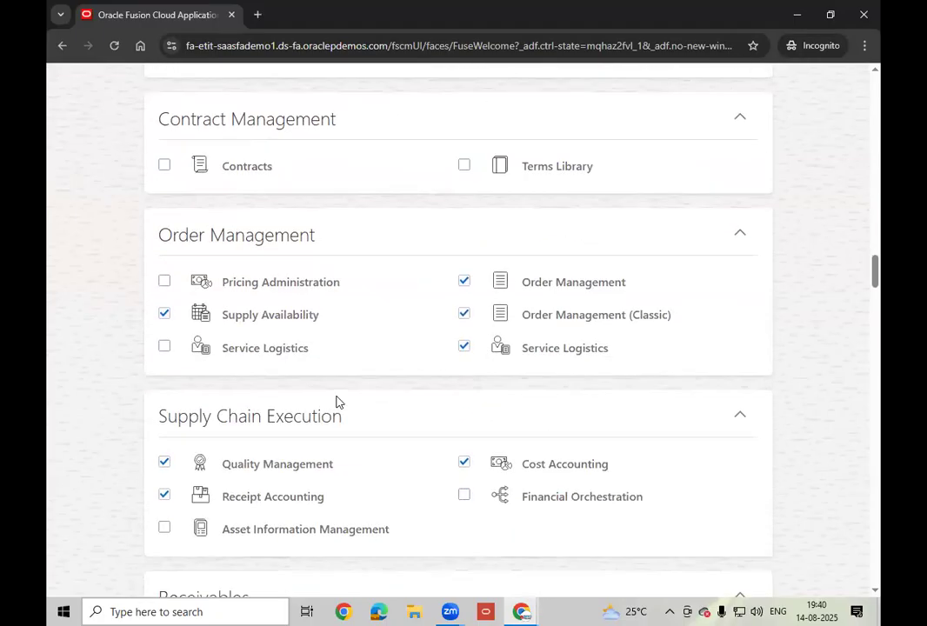
scroll(339, 402, down, 3)
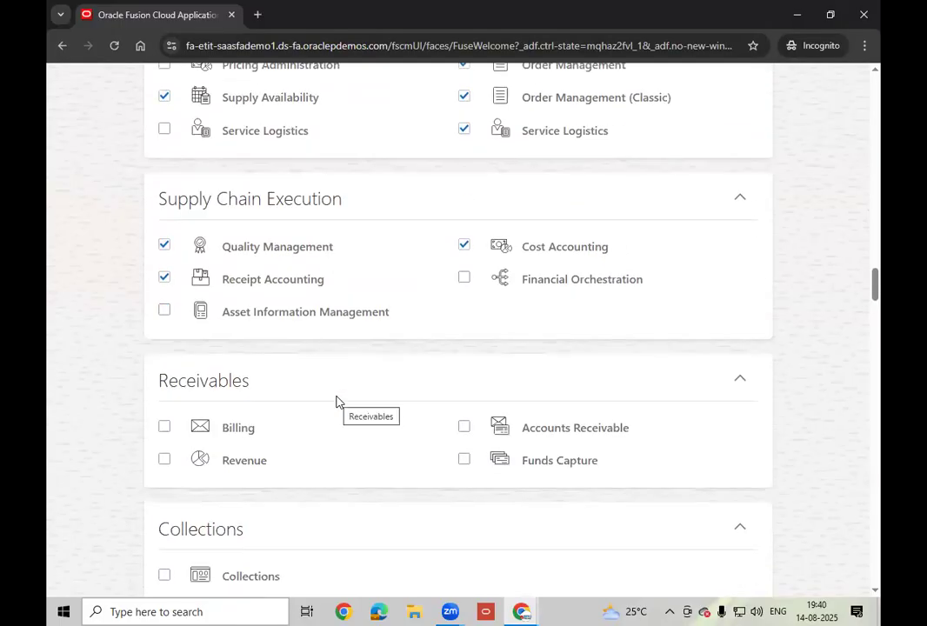
scroll(338, 402, down, 3)
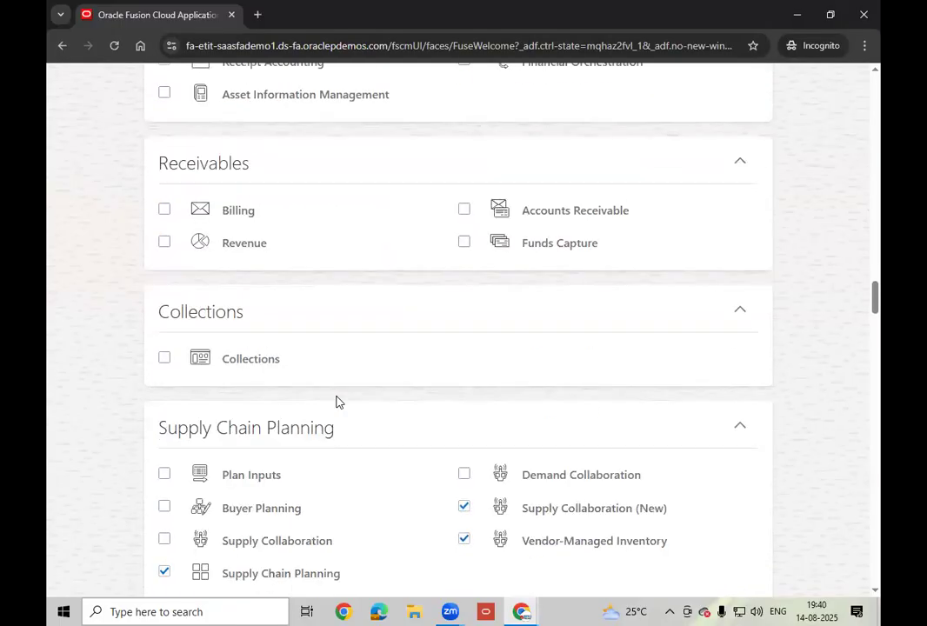
scroll(338, 402, down, 3)
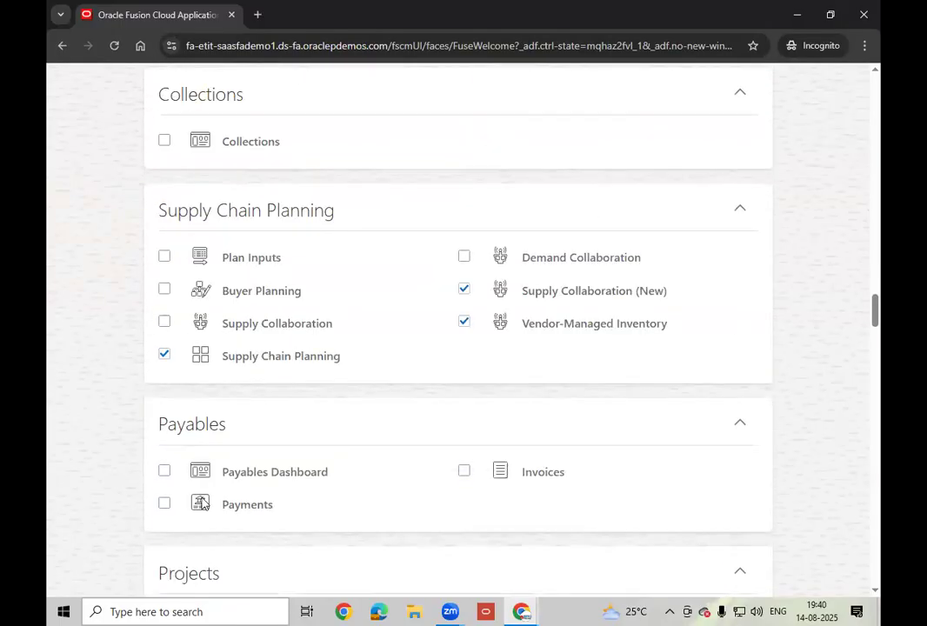
click(165, 474)
click(468, 474)
click(164, 504)
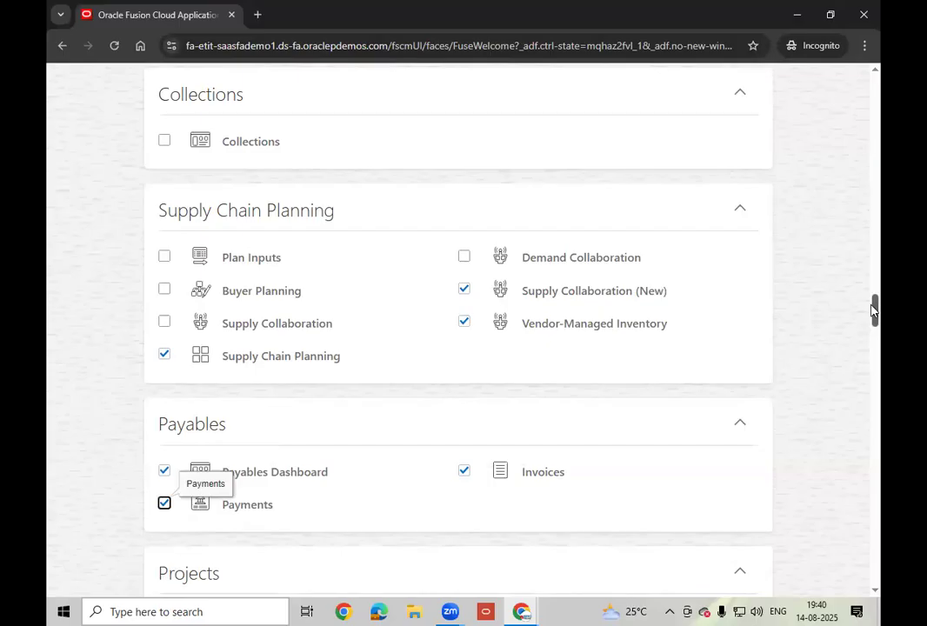
drag(871, 275, 868, 78)
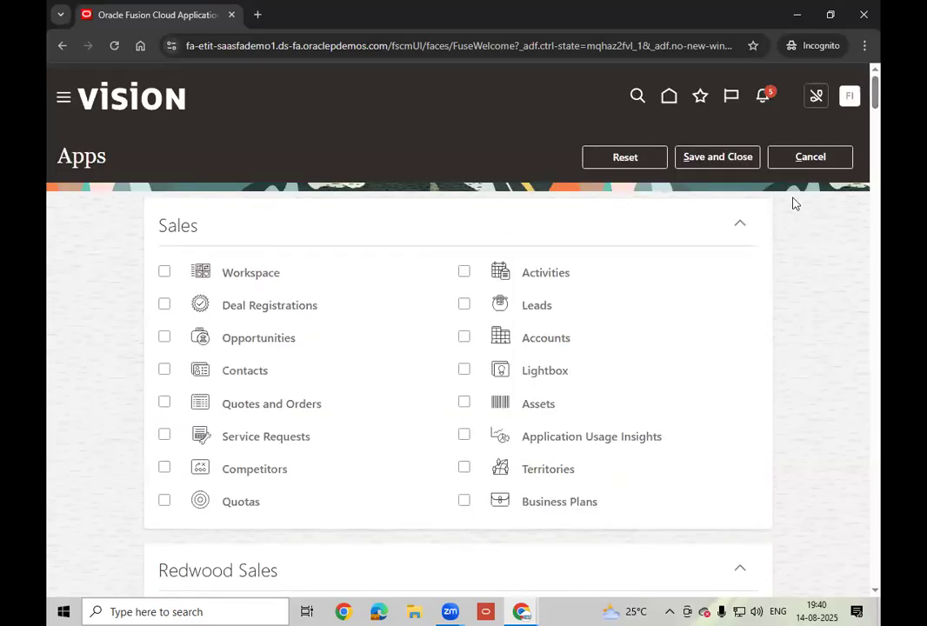
- Save the home page app choices, then open Invoices from the Payables group
click(715, 158)
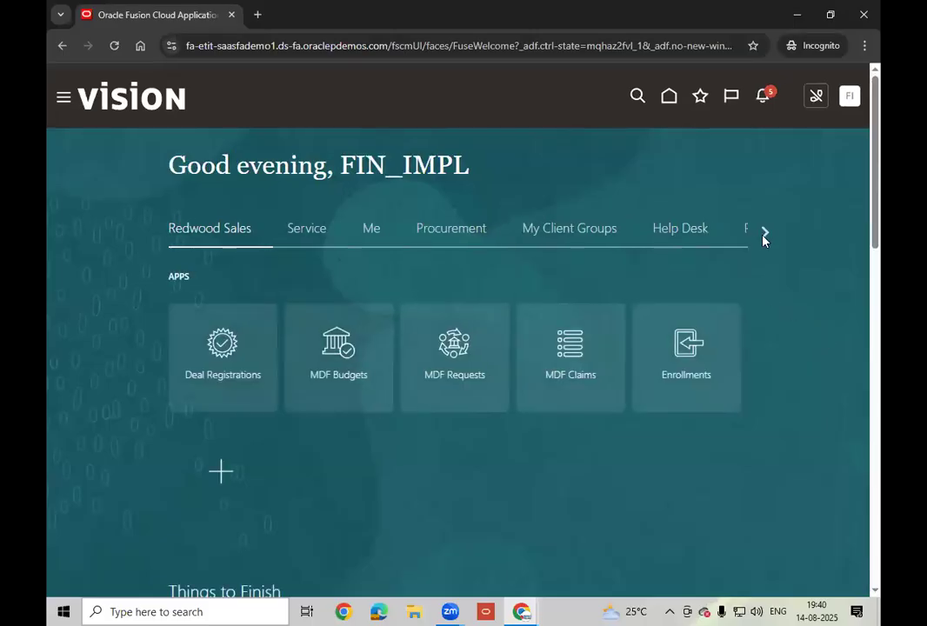
click(763, 233)
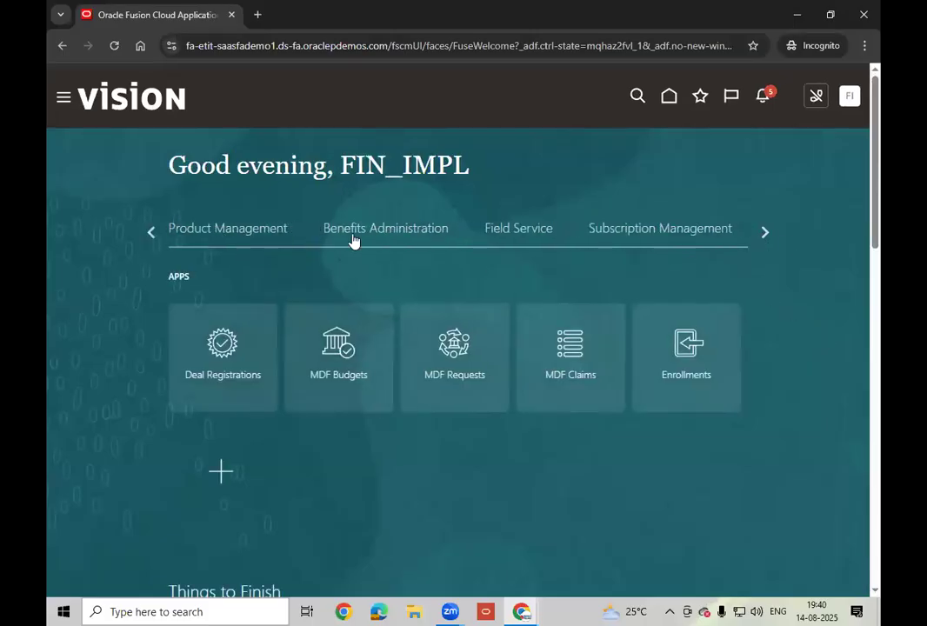
click(760, 238)
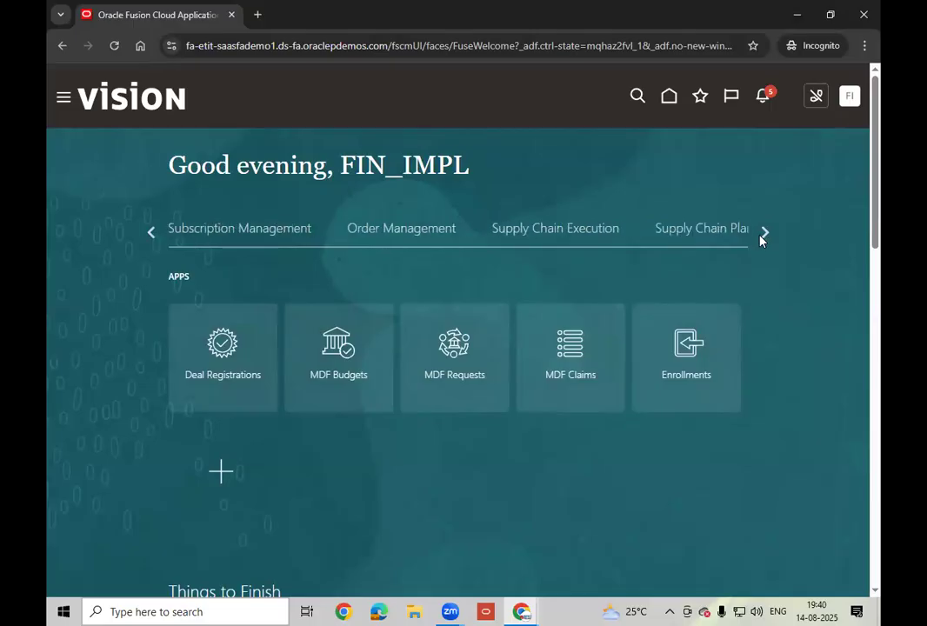
click(760, 238)
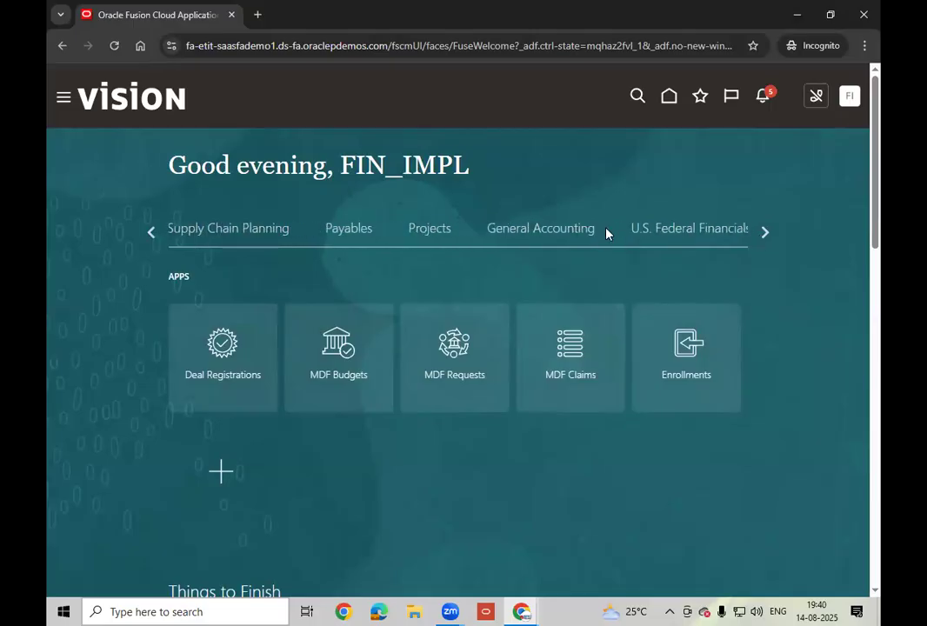
click(348, 230)
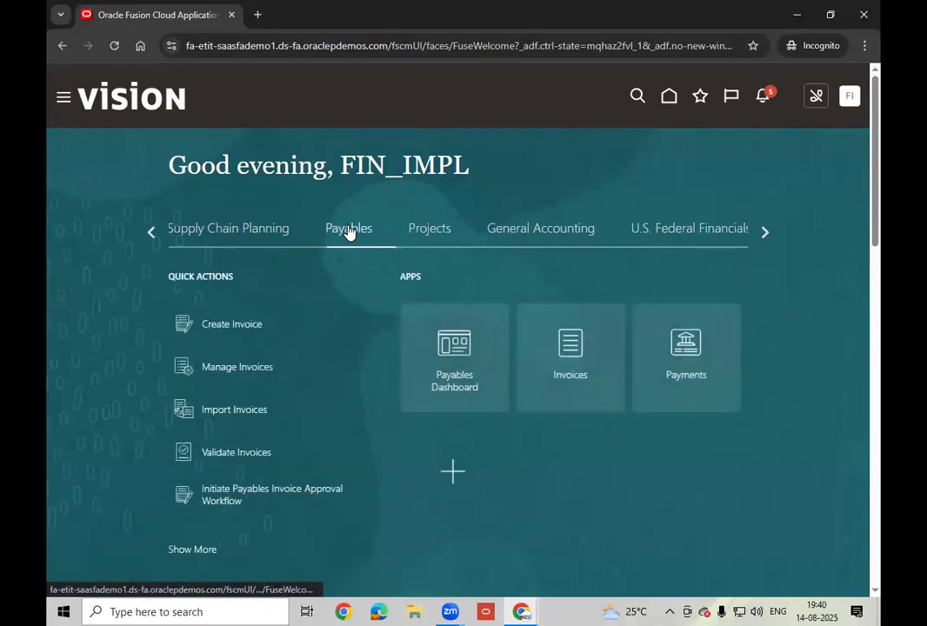
click(573, 381)
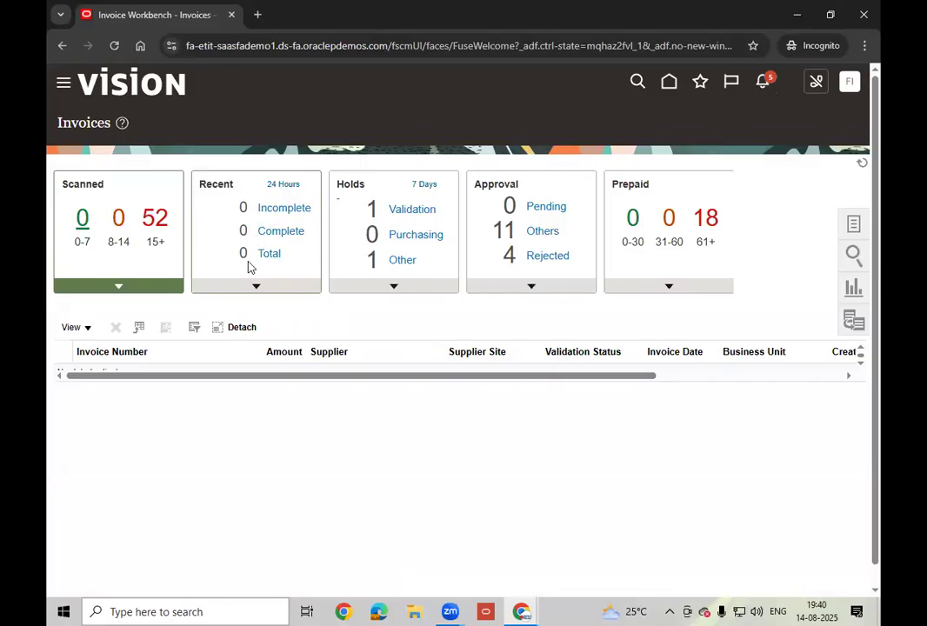
- Change the Recent tile from 24 Hours to 3 Days and open Manage Invoices from Tasks
click(292, 186)
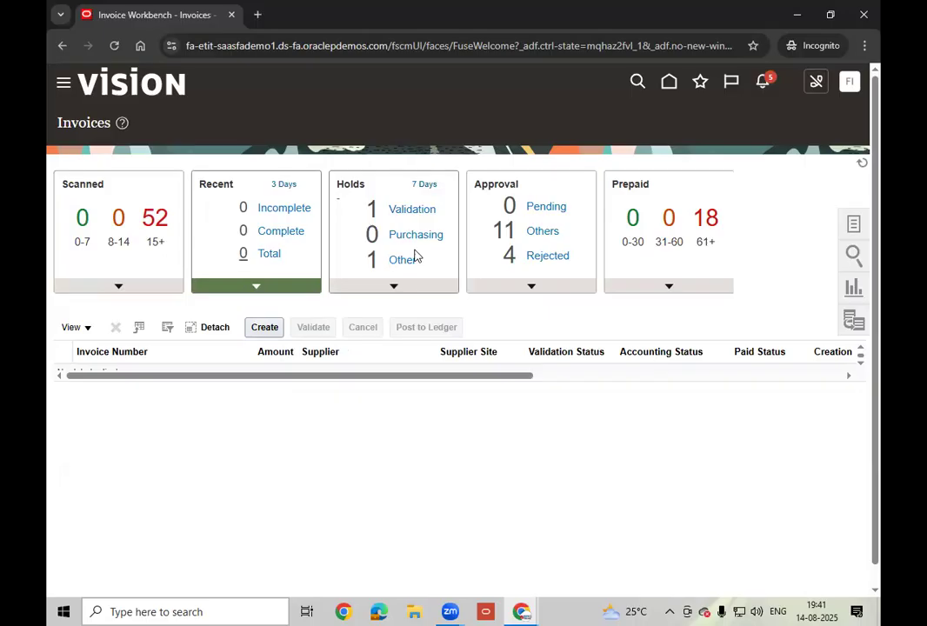
click(854, 226)
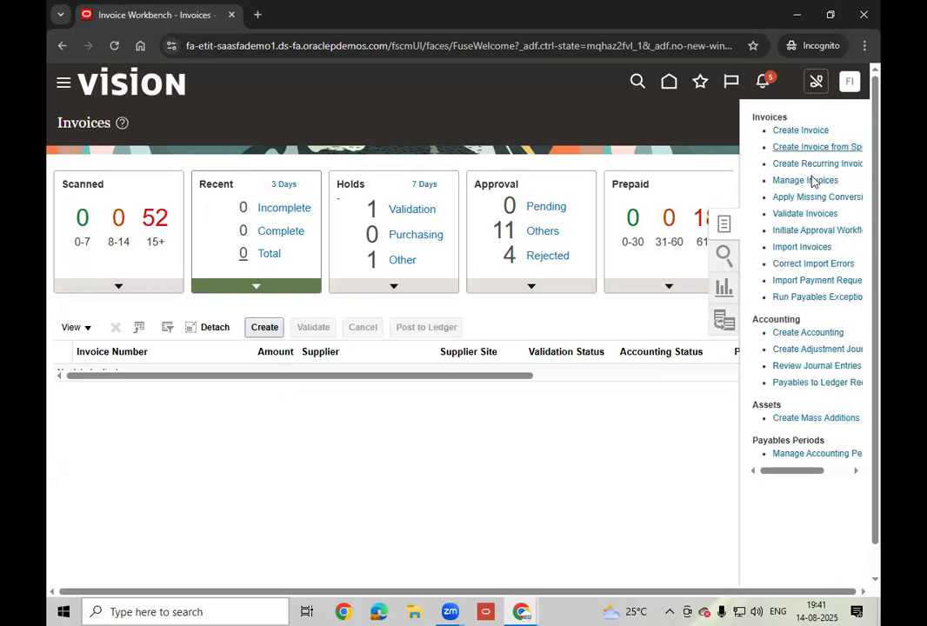
click(809, 180)
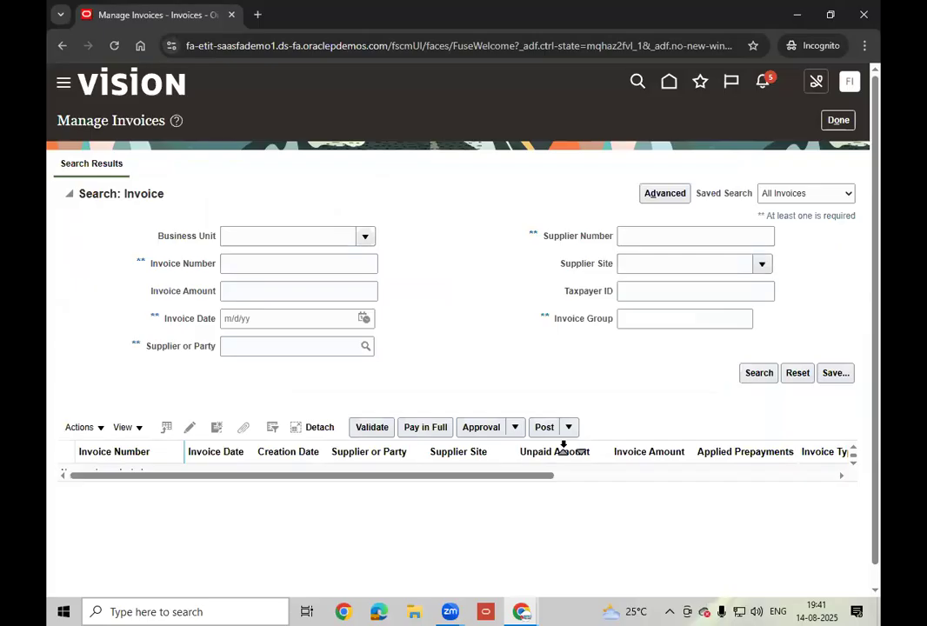
- Set the Business Unit to US1 Business Unit using the business unit search dialog
click(365, 240)
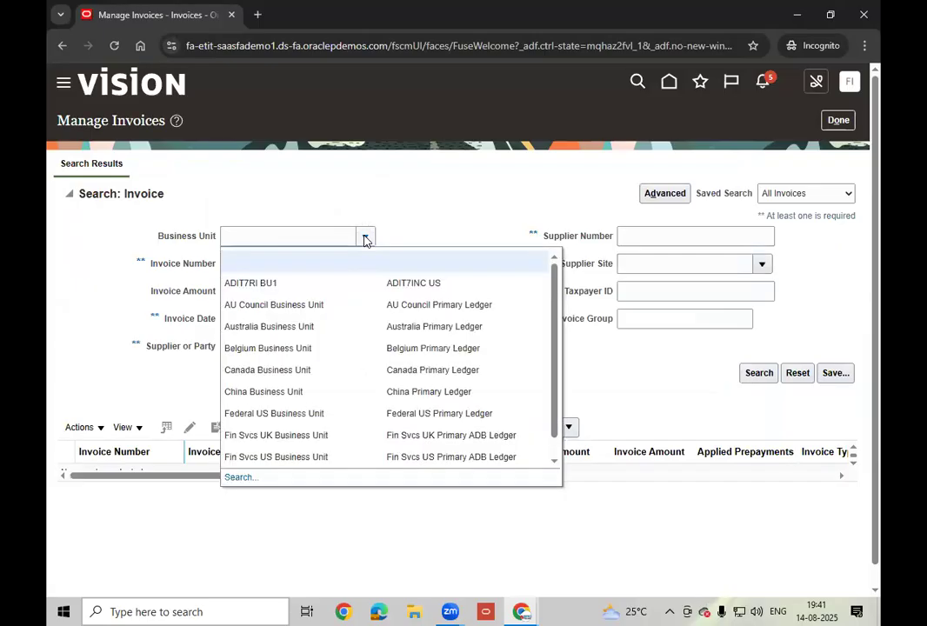
click(239, 480)
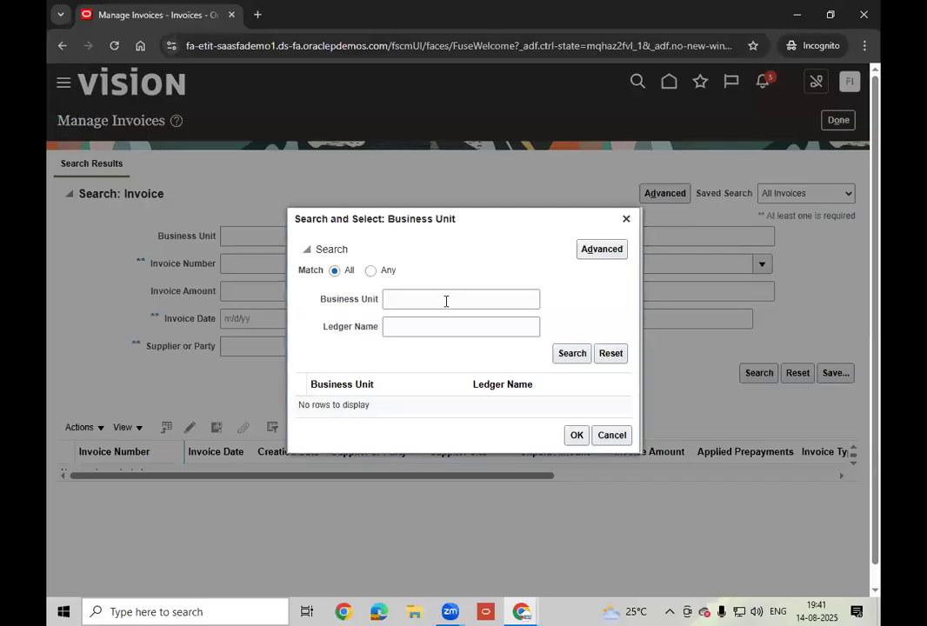
click(447, 302)
text(US1)
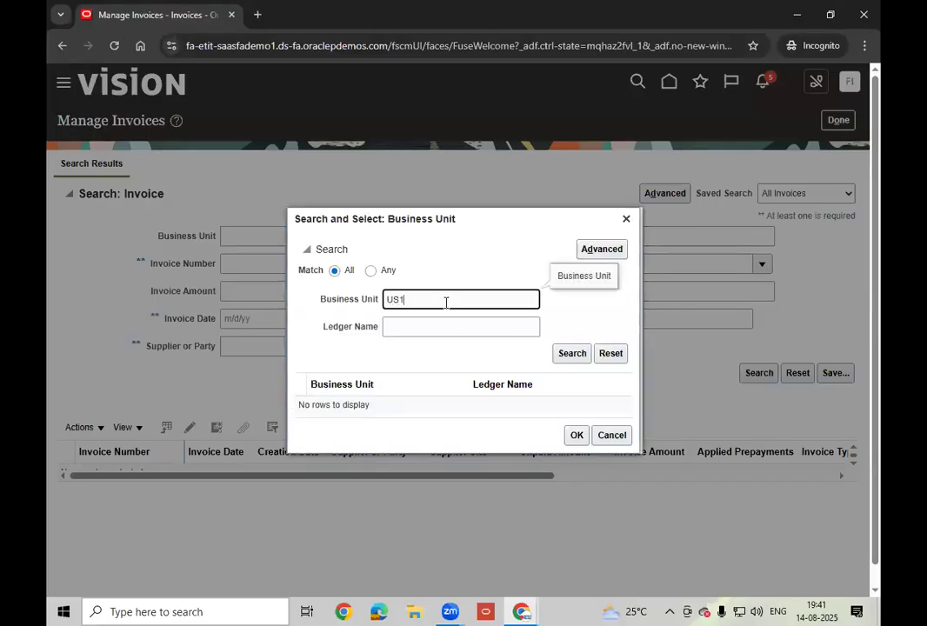
click(559, 355)
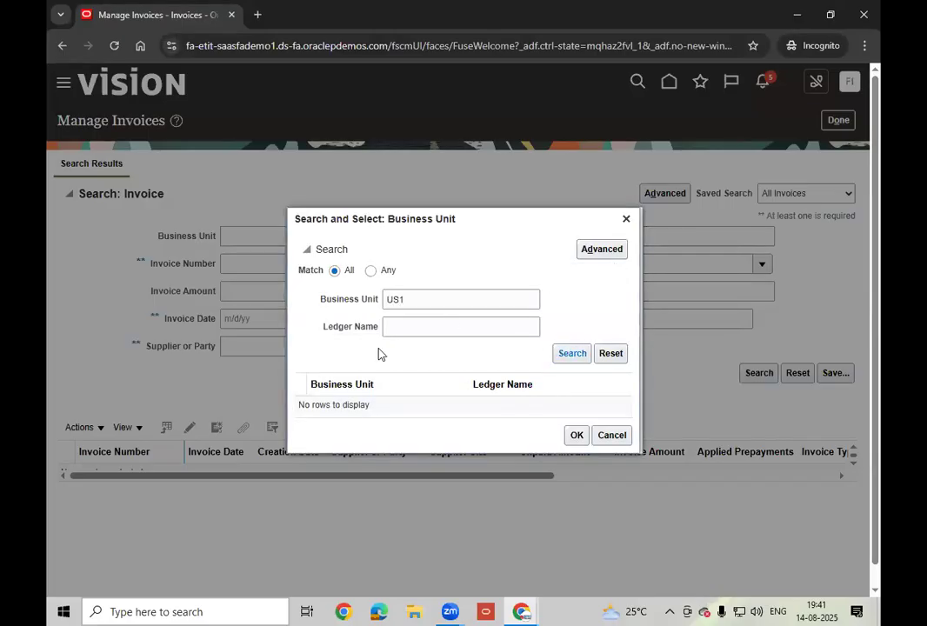
click(396, 407)
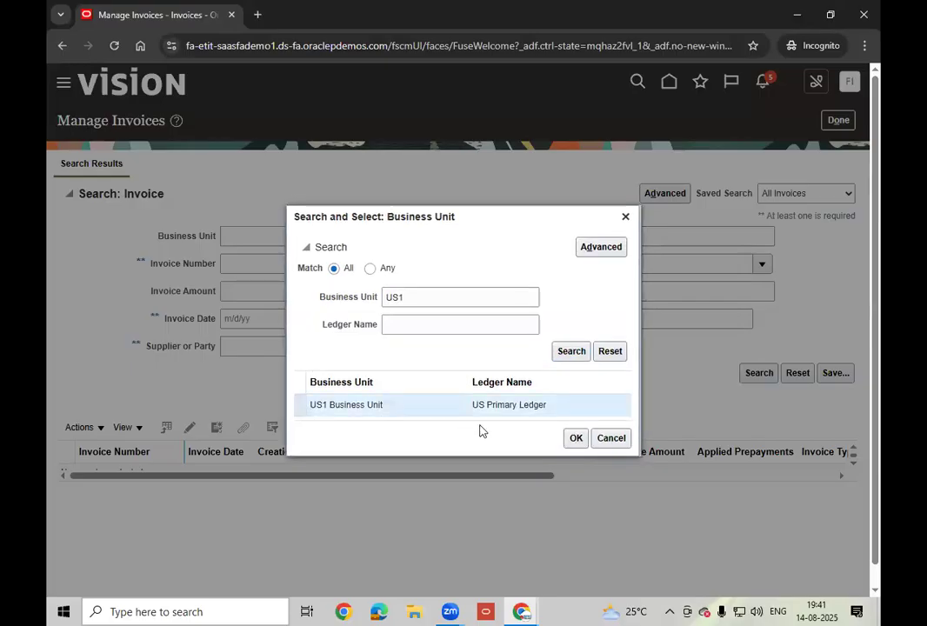
click(578, 440)
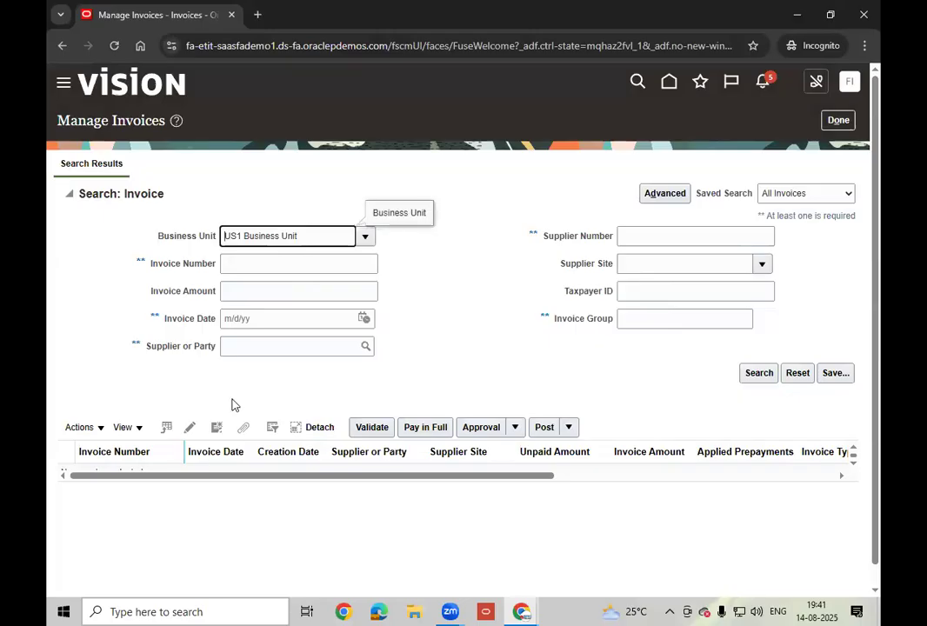
- Search for Advanced Corp invoices dated 8/13/25
click(255, 349)
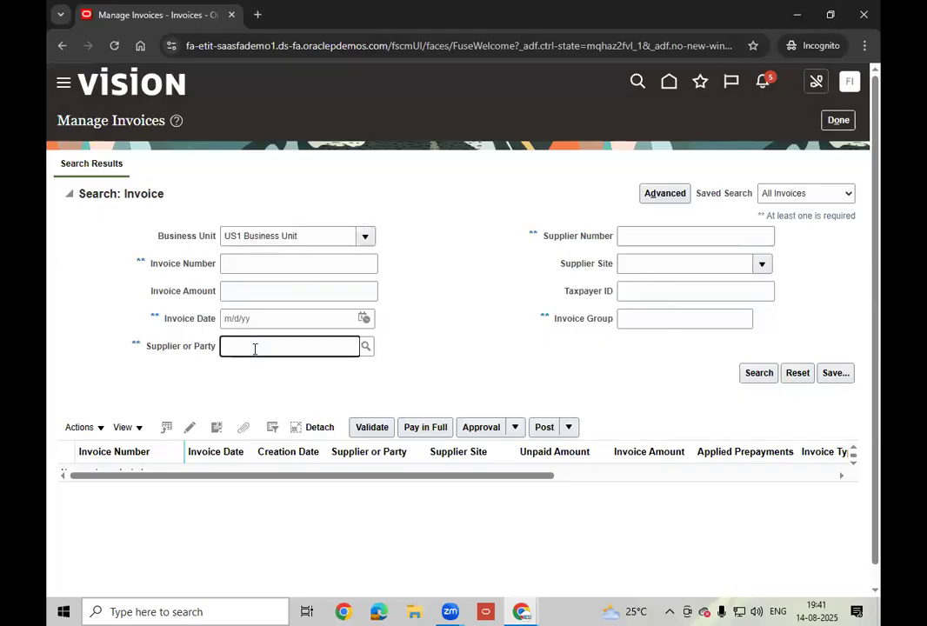
click(367, 376)
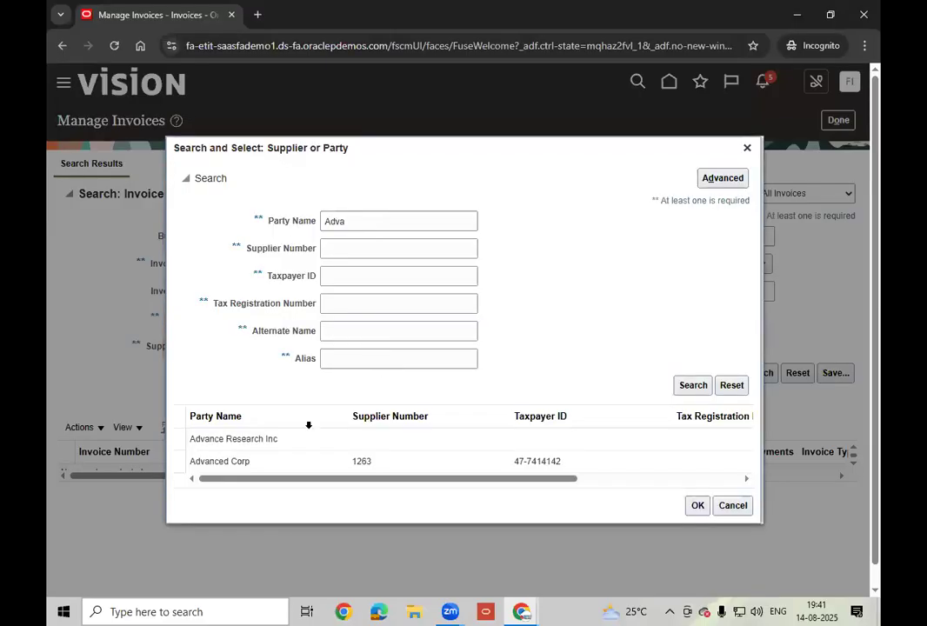
click(330, 462)
click(698, 507)
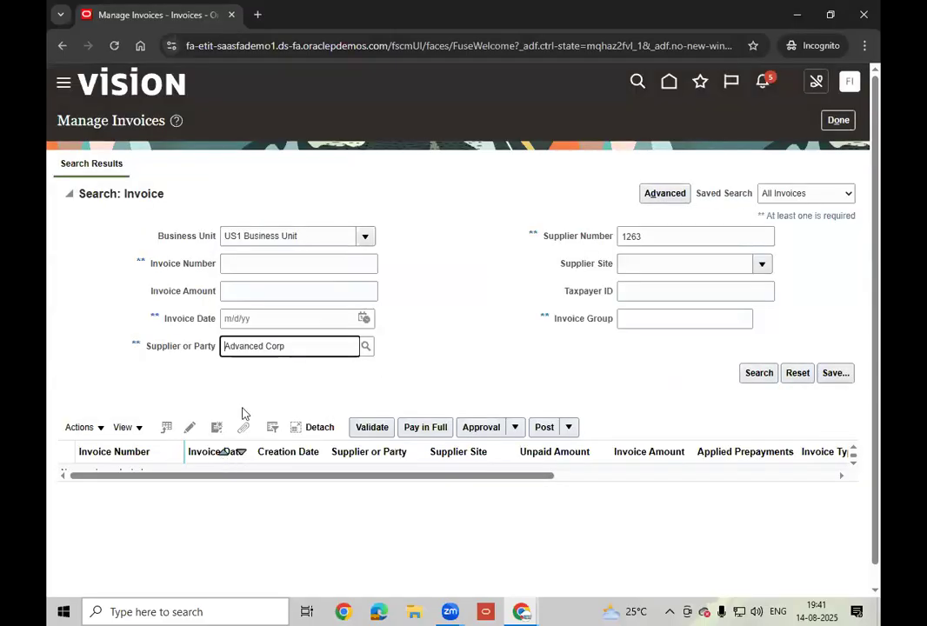
click(367, 319)
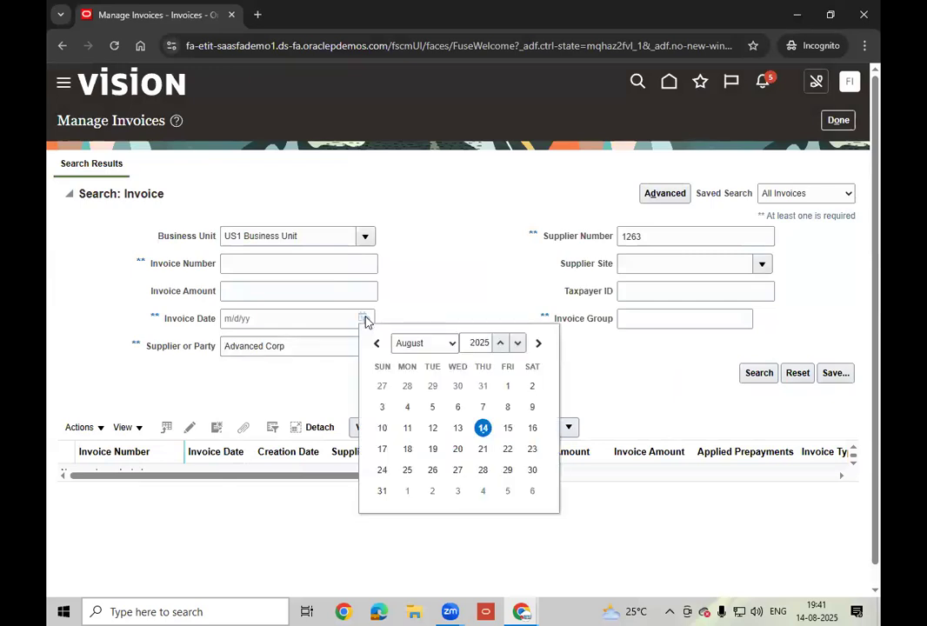
click(457, 428)
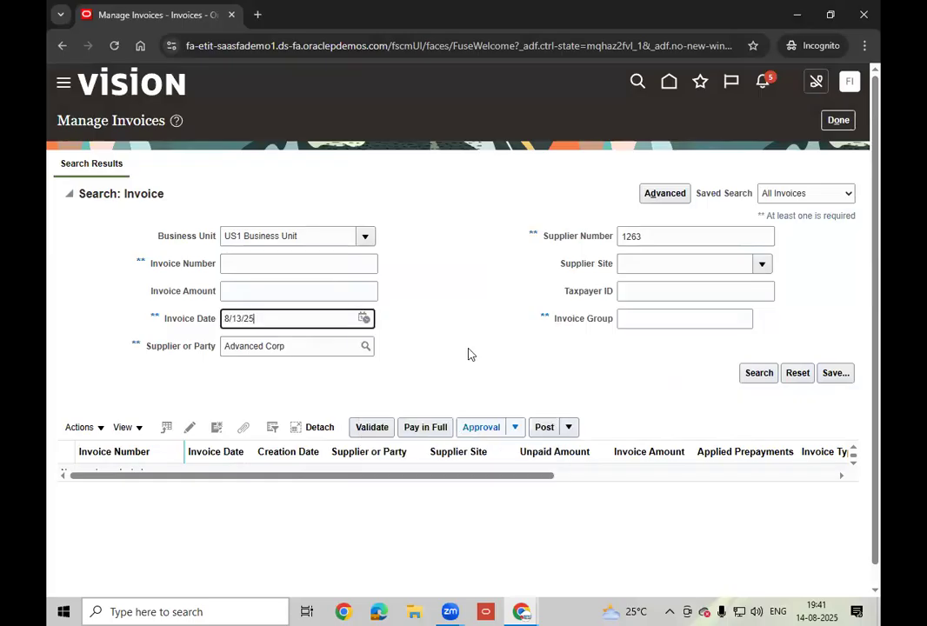
click(755, 376)
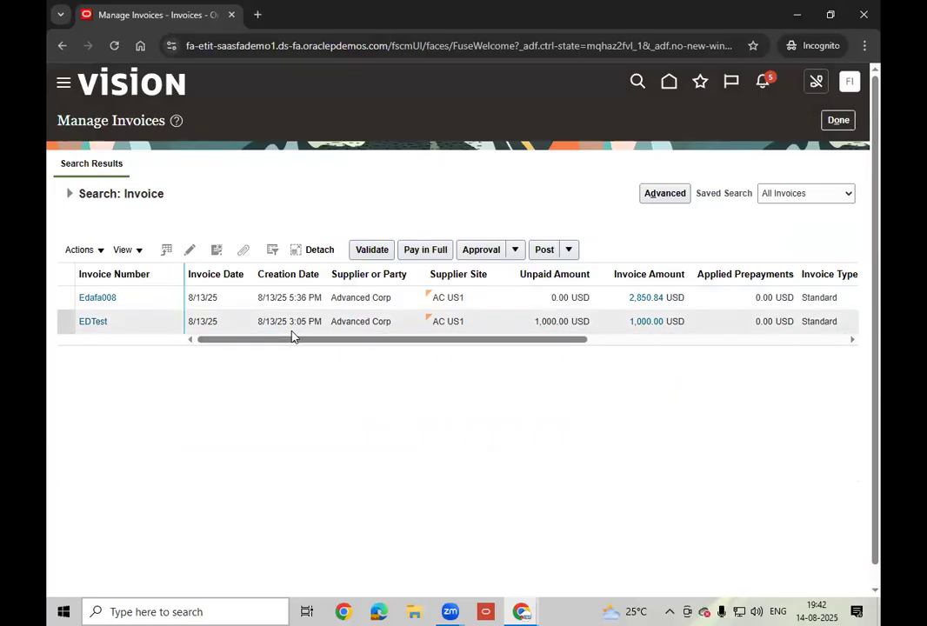
- Open the details of invoice Edafa008 from the search results
drag(368, 340, 634, 365)
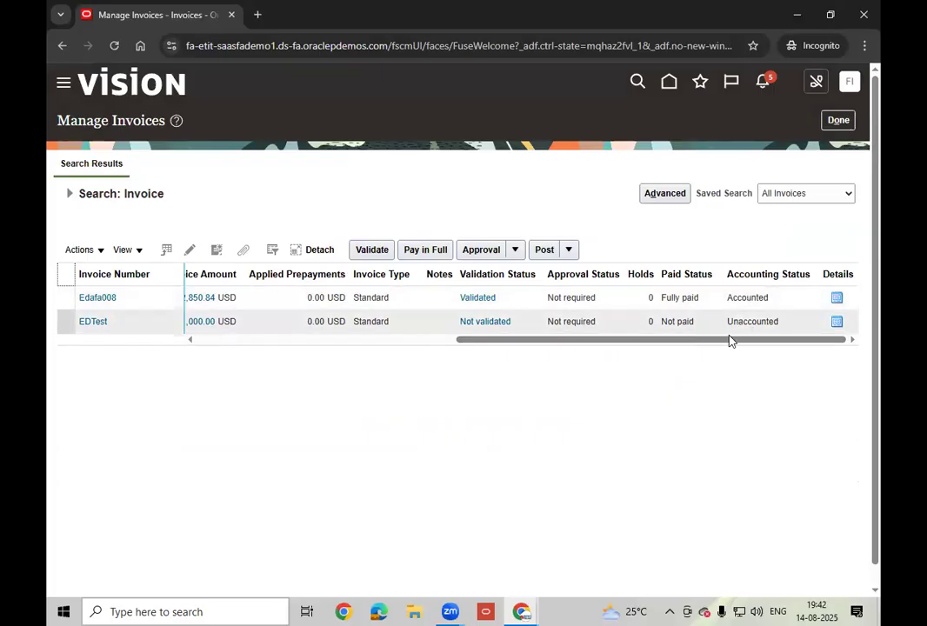
drag(726, 340, 117, 301)
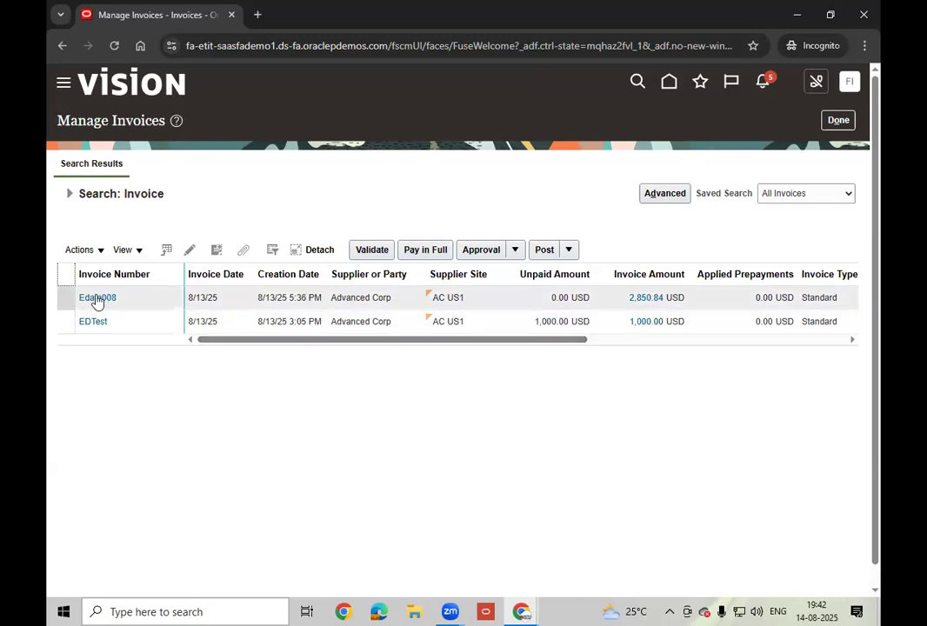
click(98, 298)
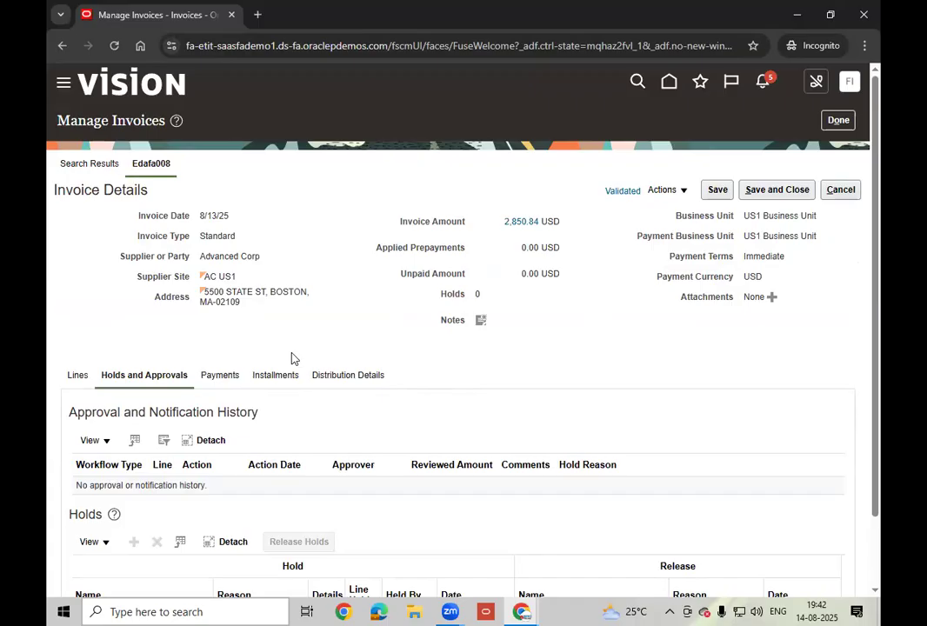
- Review Edafa008's item and tax lines, including the Seattle ship-to location
click(77, 375)
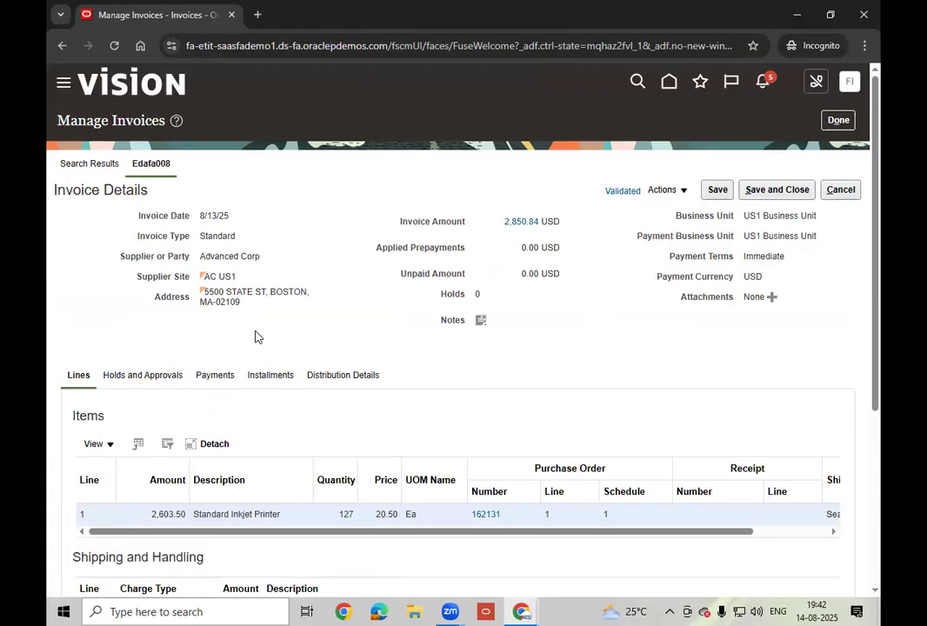
scroll(352, 329, down, 3)
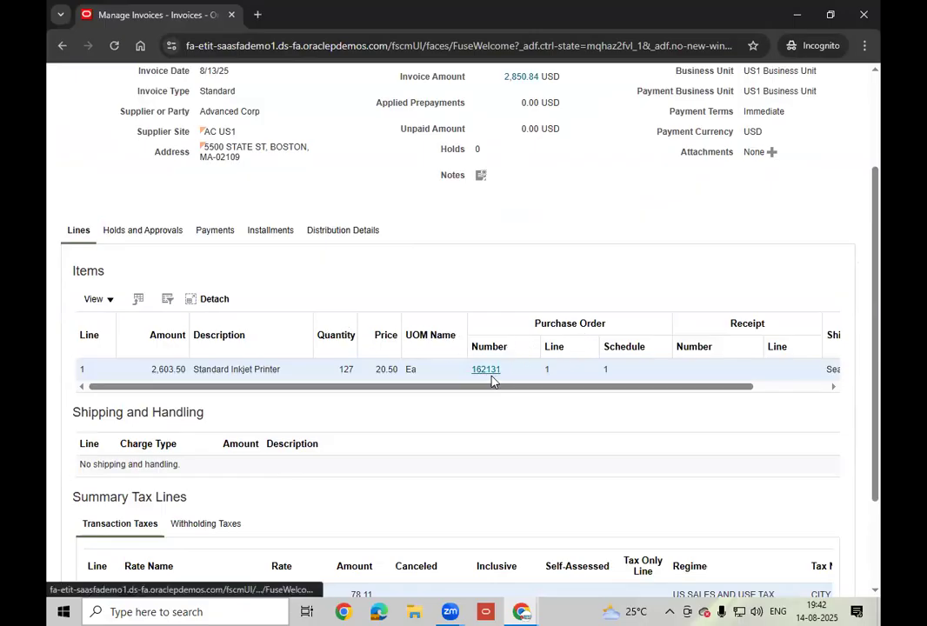
click(450, 611)
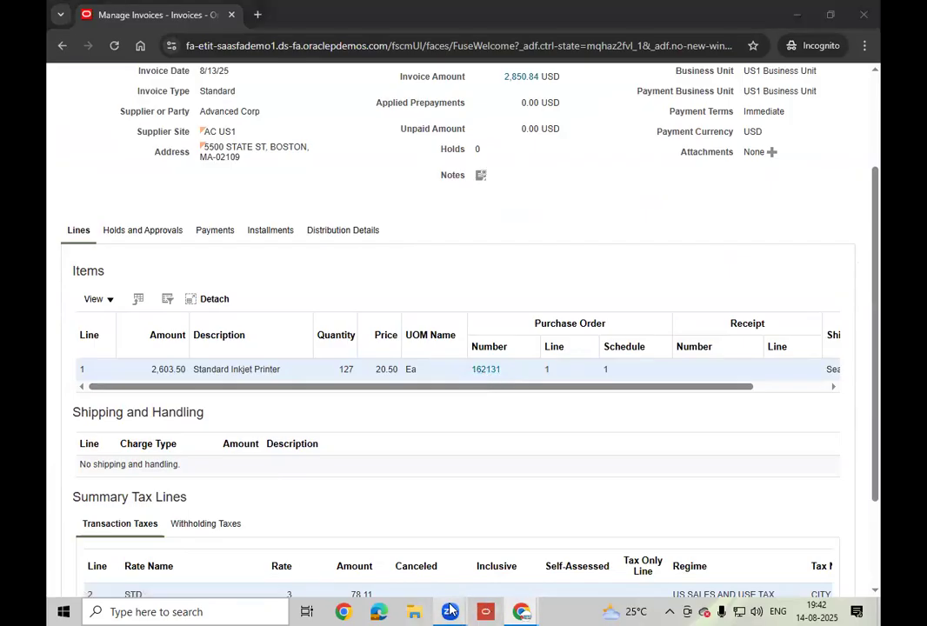
click(435, 537)
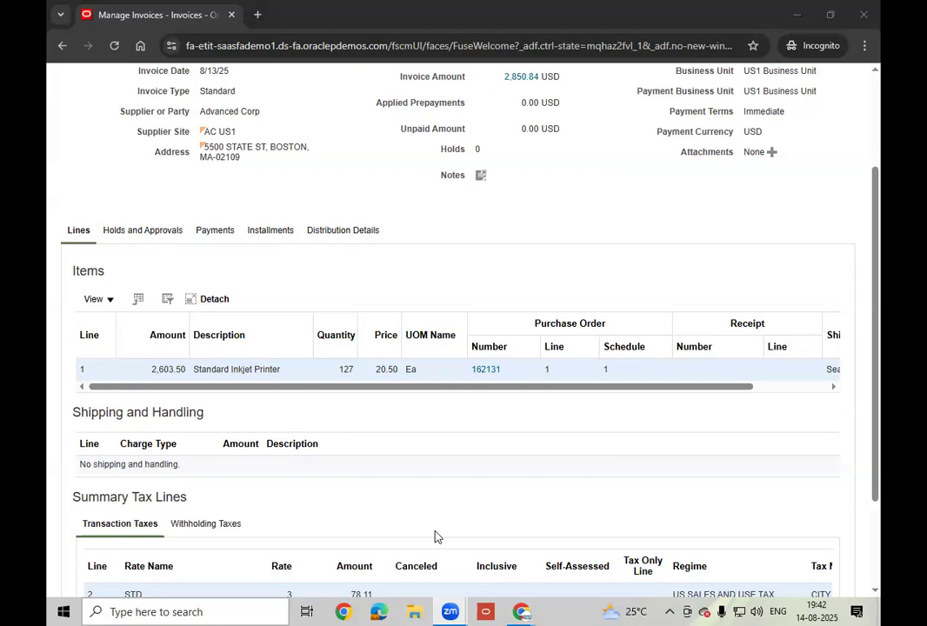
click(435, 533)
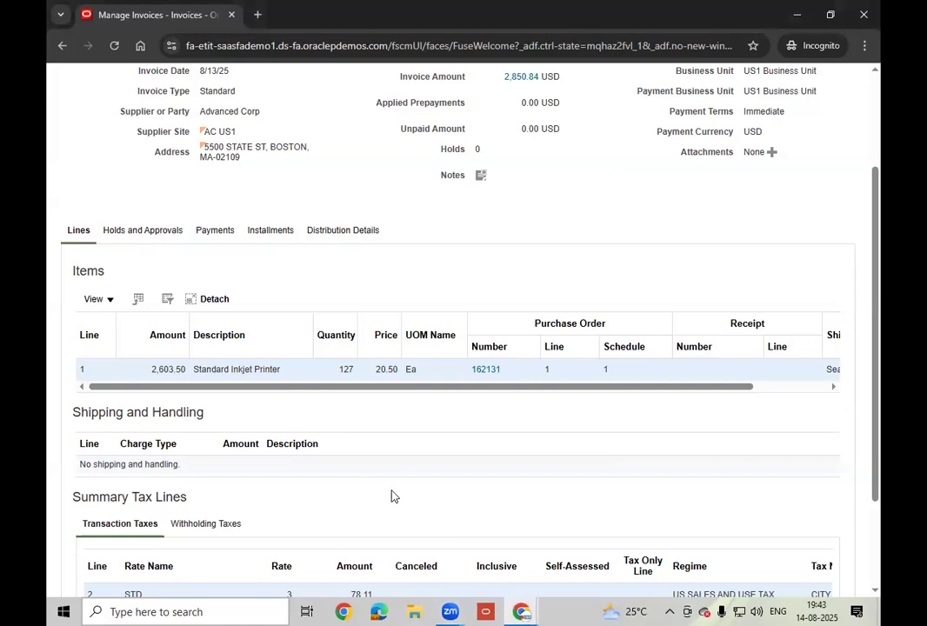
drag(463, 386, 791, 369)
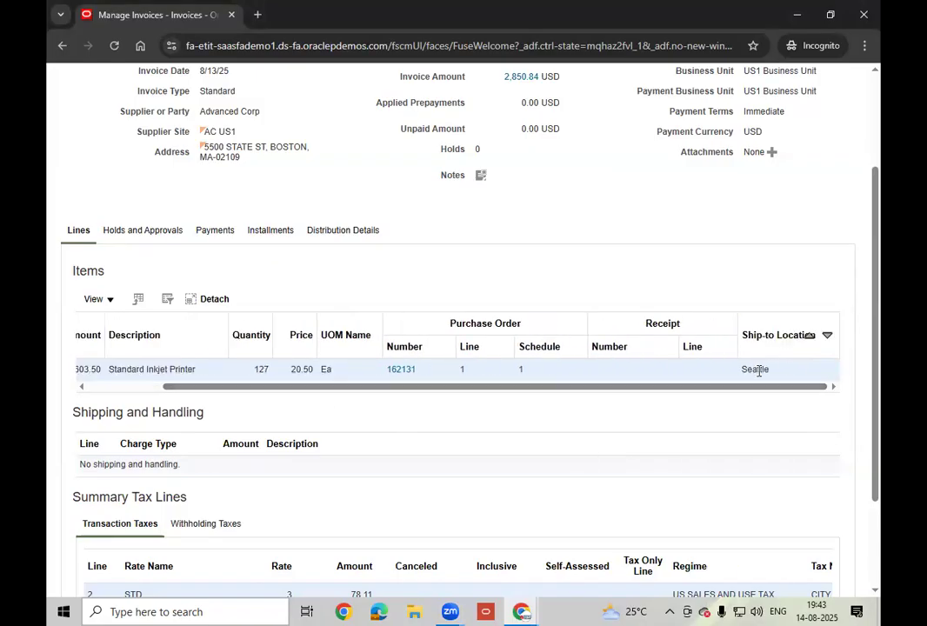
double_click(759, 370)
drag(737, 387, 521, 399)
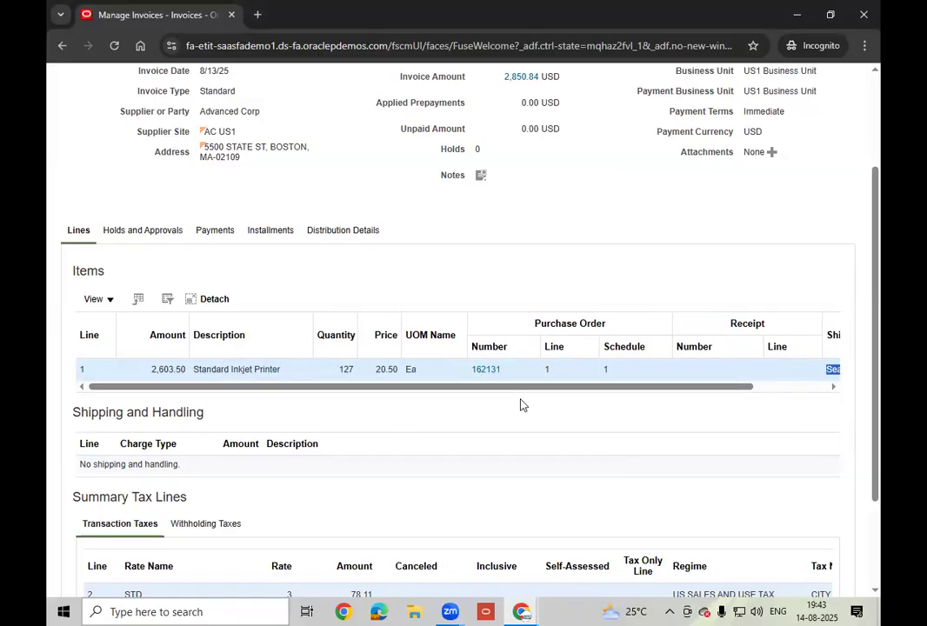
scroll(522, 404, down, 2)
scroll(522, 404, up, 5)
- Return to the Invoices overview and switch to the MEGA window with the instance access notes
click(836, 121)
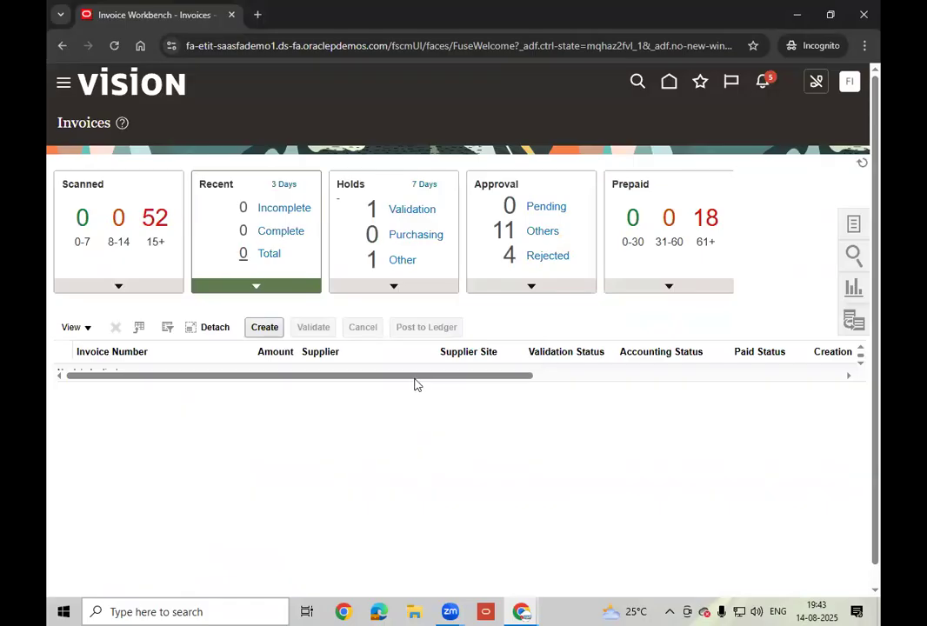
drag(416, 377, 311, 381)
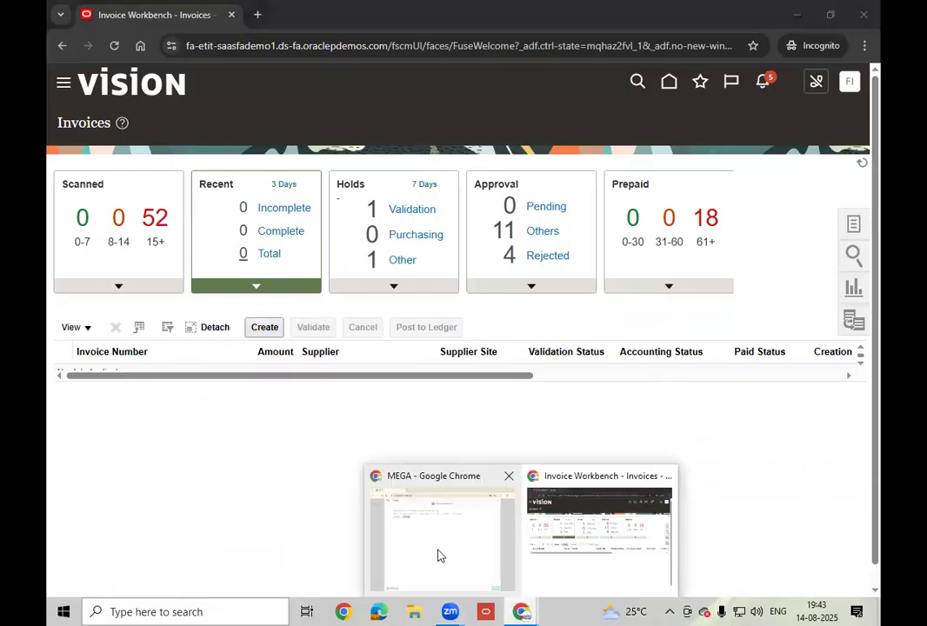
key(alt+Tab)
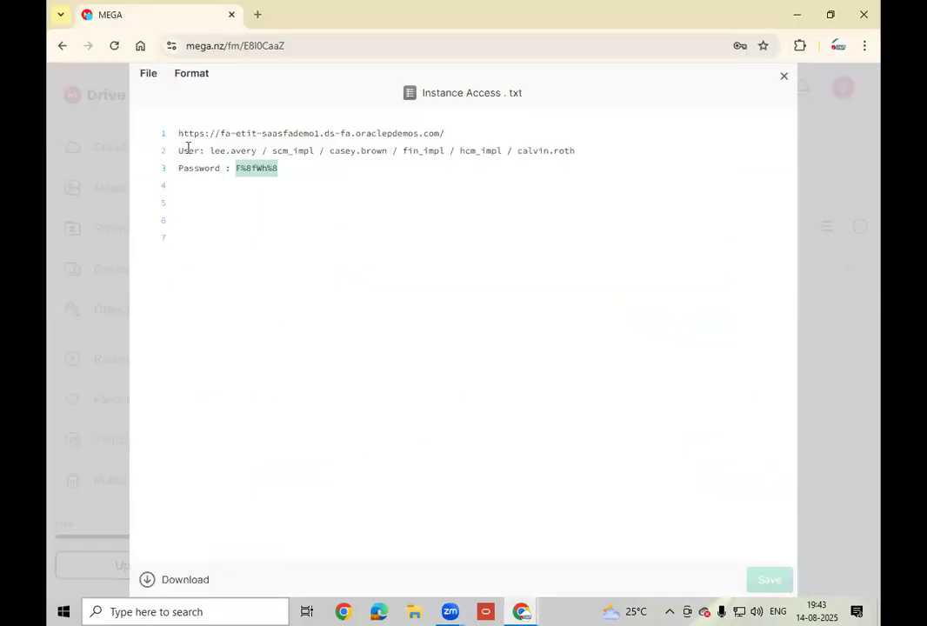
- Load the Oracle Fusion instance URL from line 1 of Instance Access.txt in a fresh browser tab
click(257, 23)
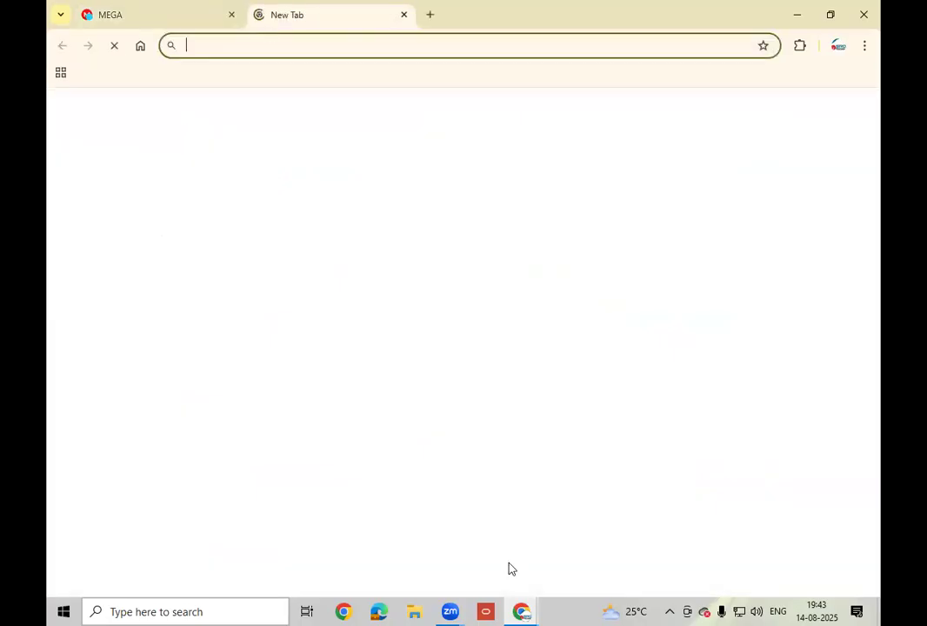
click(131, 15)
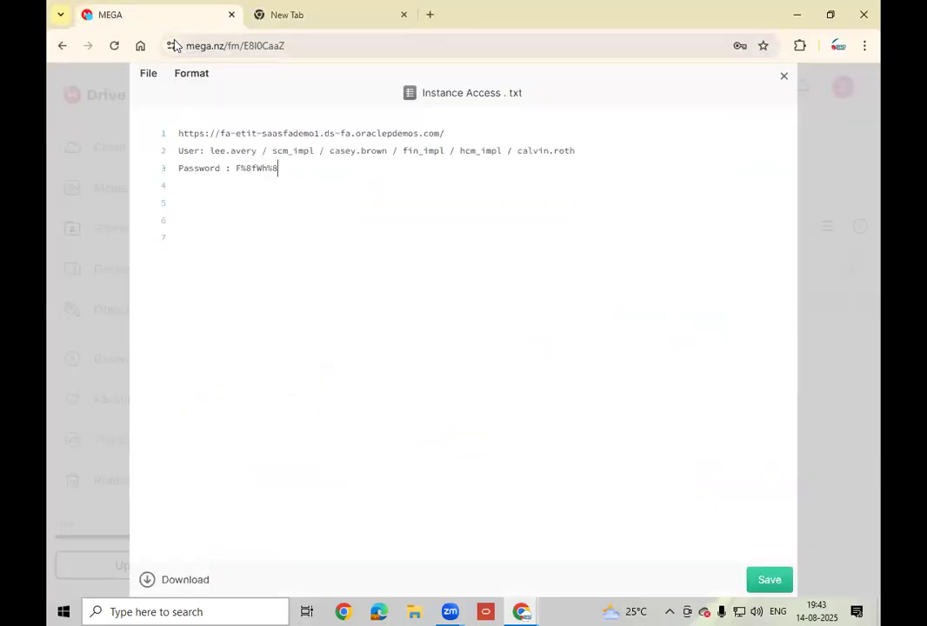
drag(484, 132, 178, 128)
key(ctrl+c)
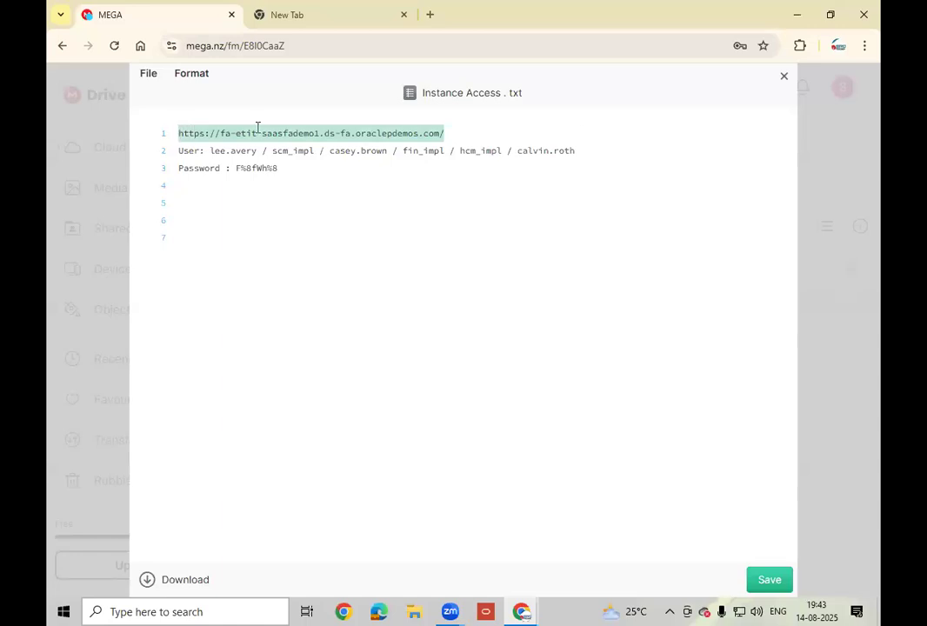
click(291, 26)
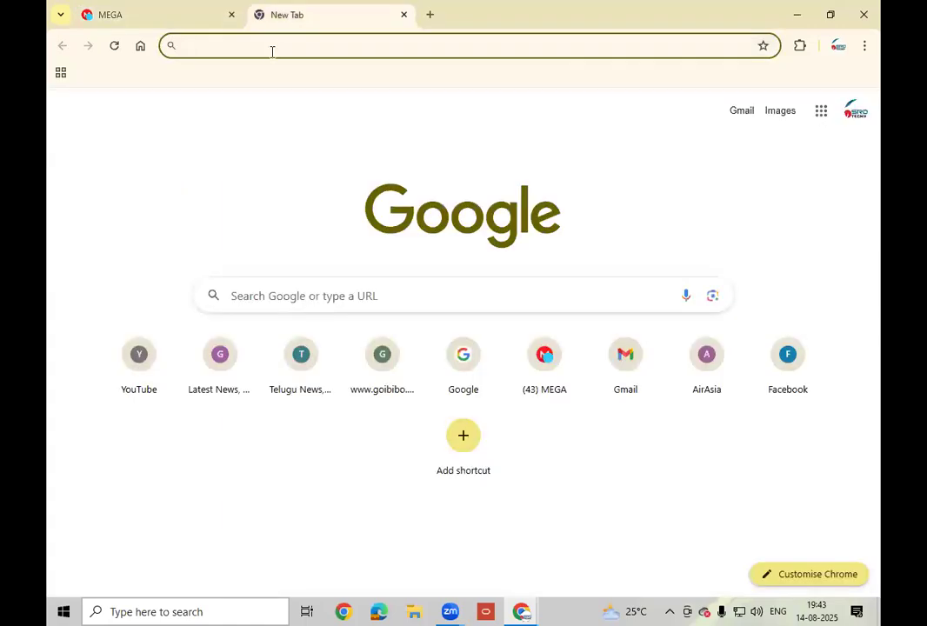
key(ctrl+v)
key(Return)
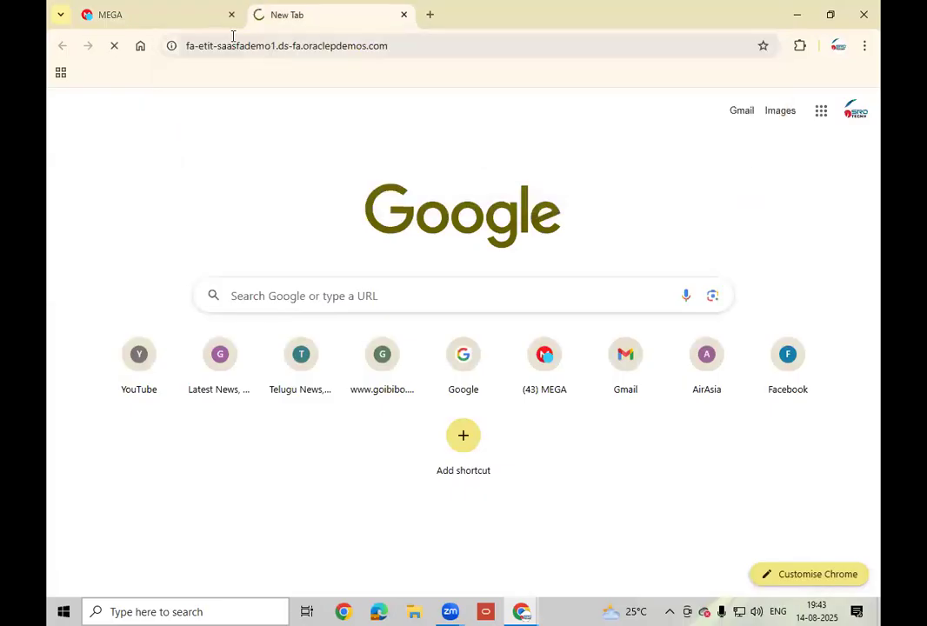
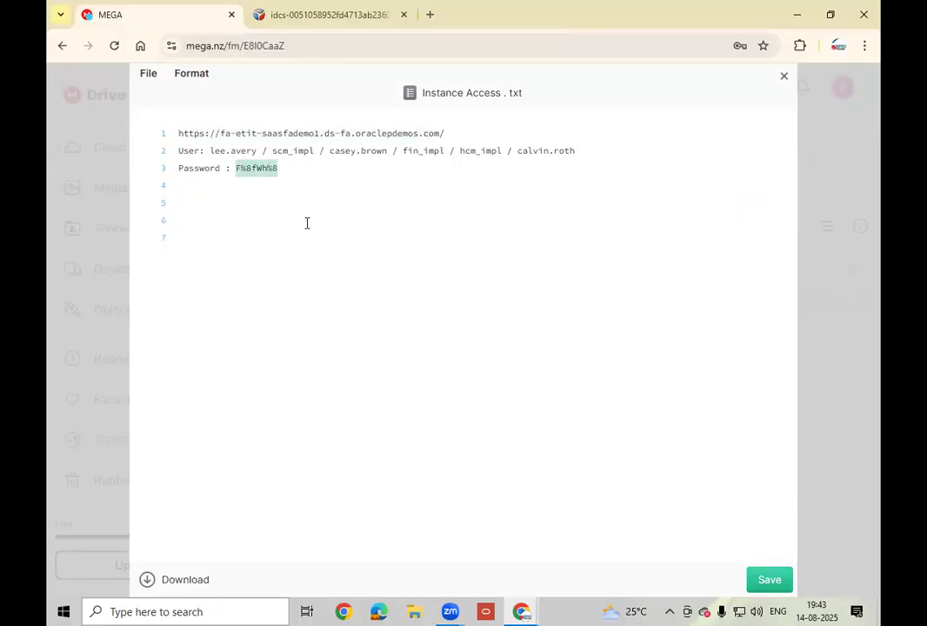
- Sign in to Oracle Fusion as the scm_impl user with the account password and go Home
click(276, 29)
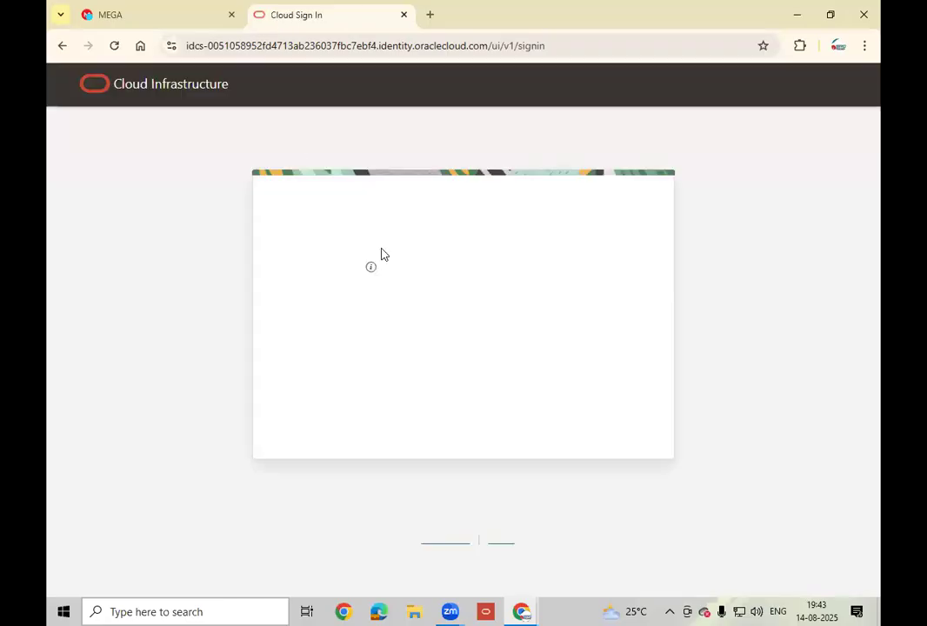
text(scm)
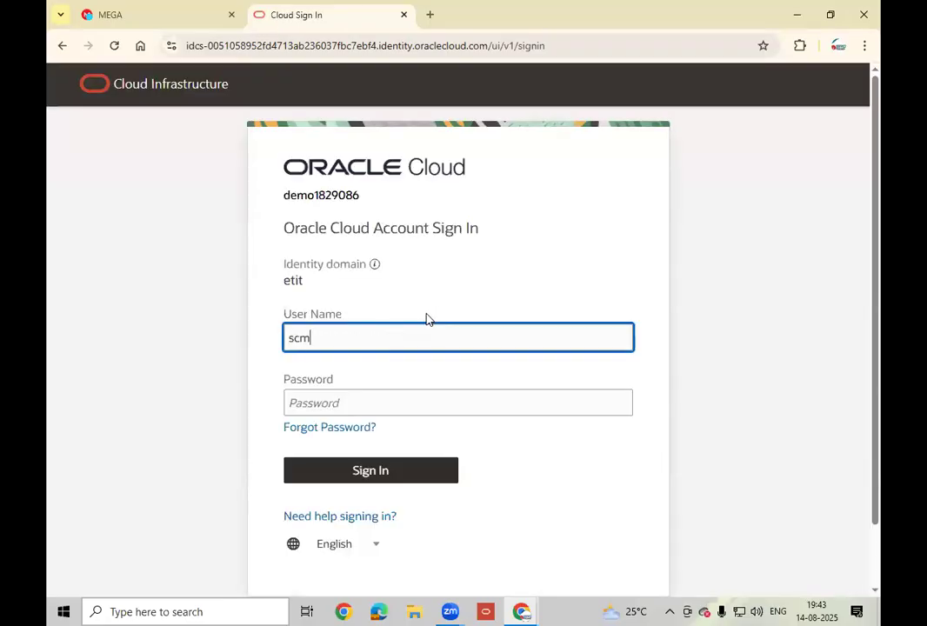
text(_impl)
key(Tab)
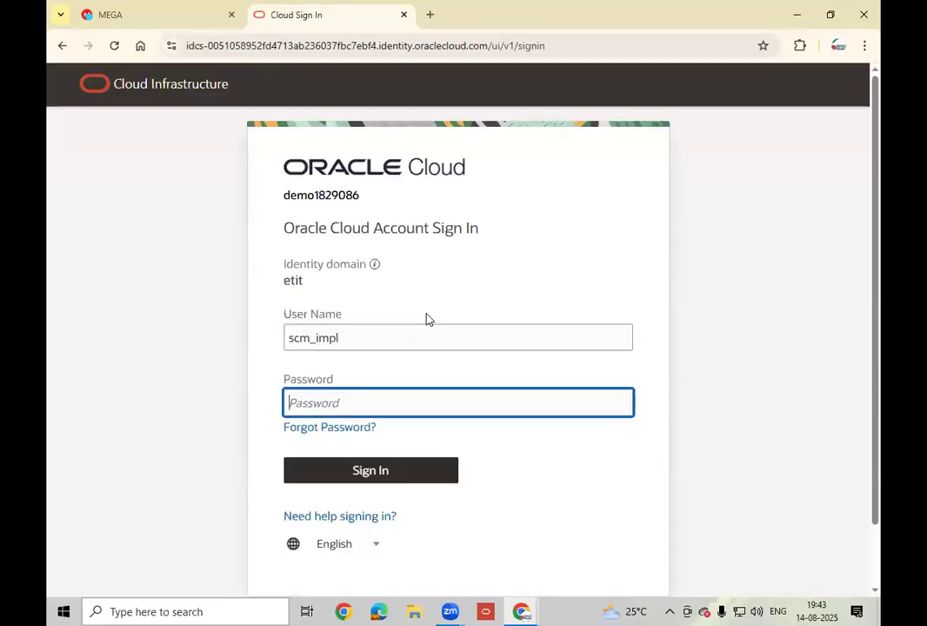
key(ctrl+v)
click(382, 475)
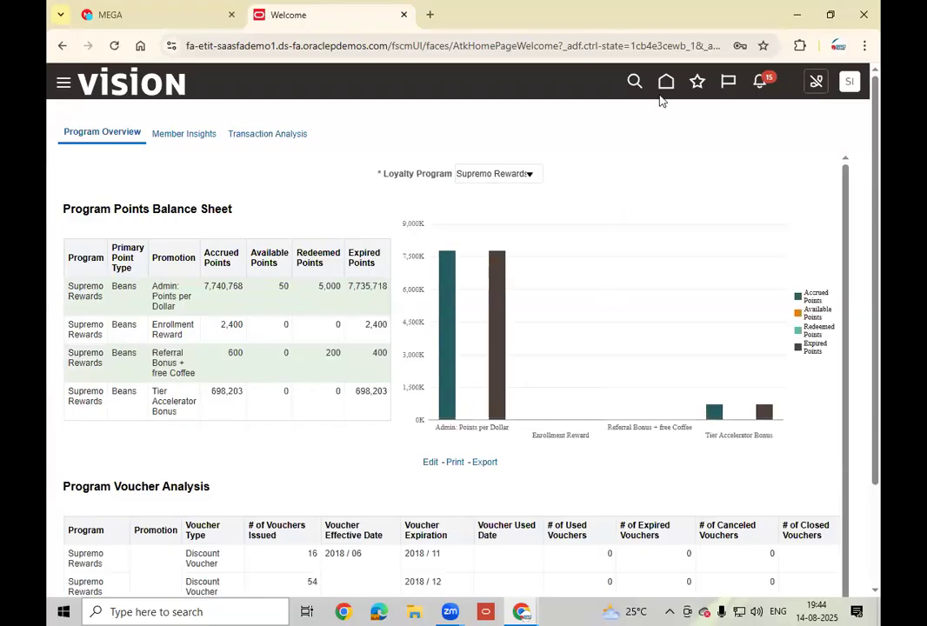
click(665, 83)
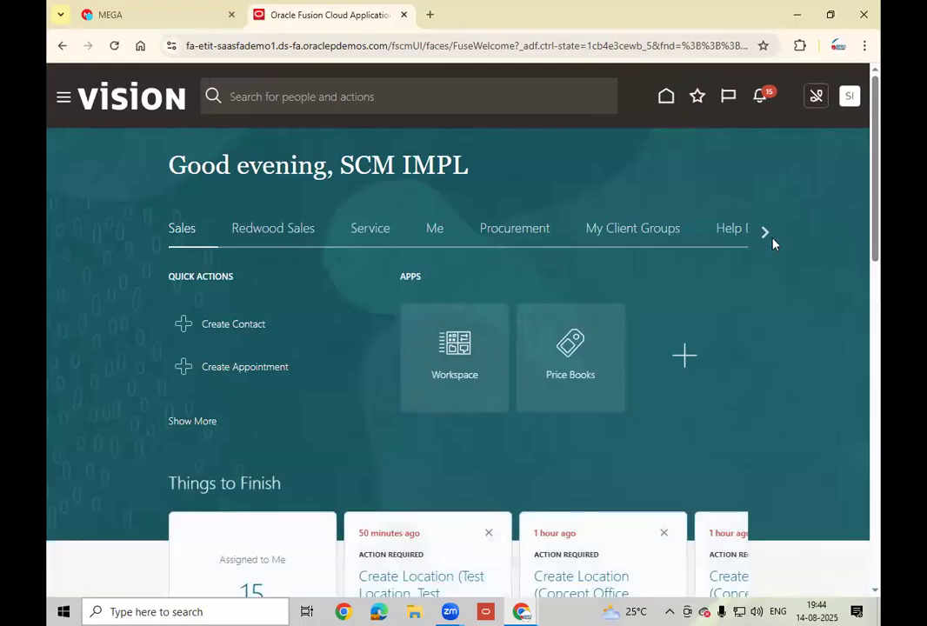
- Scroll the home work areas to Tools and open Scheduled Processes to schedule a new process
click(764, 233)
click(766, 234)
click(765, 234)
click(766, 234)
click(765, 234)
click(765, 234)
click(766, 234)
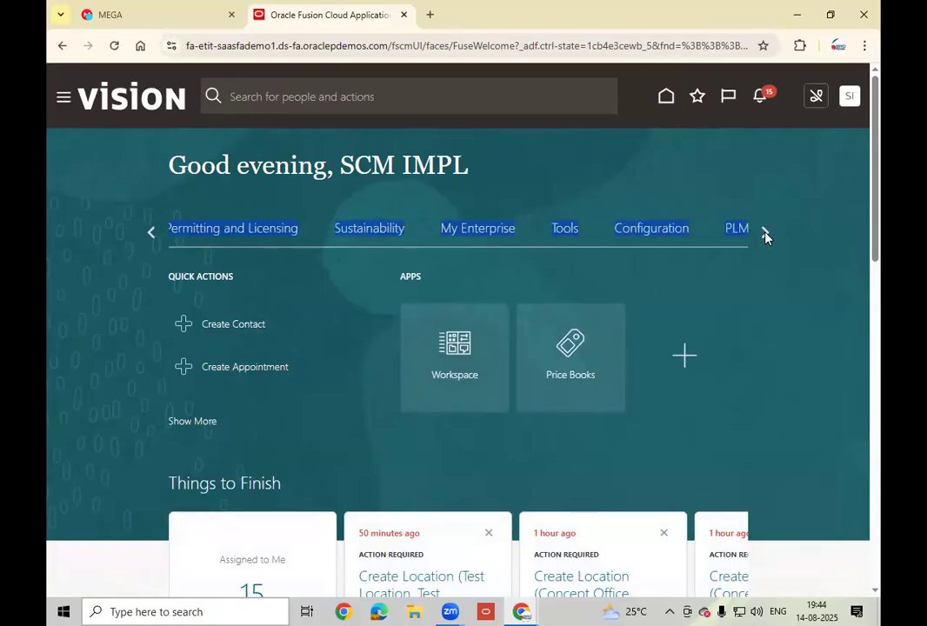
click(567, 230)
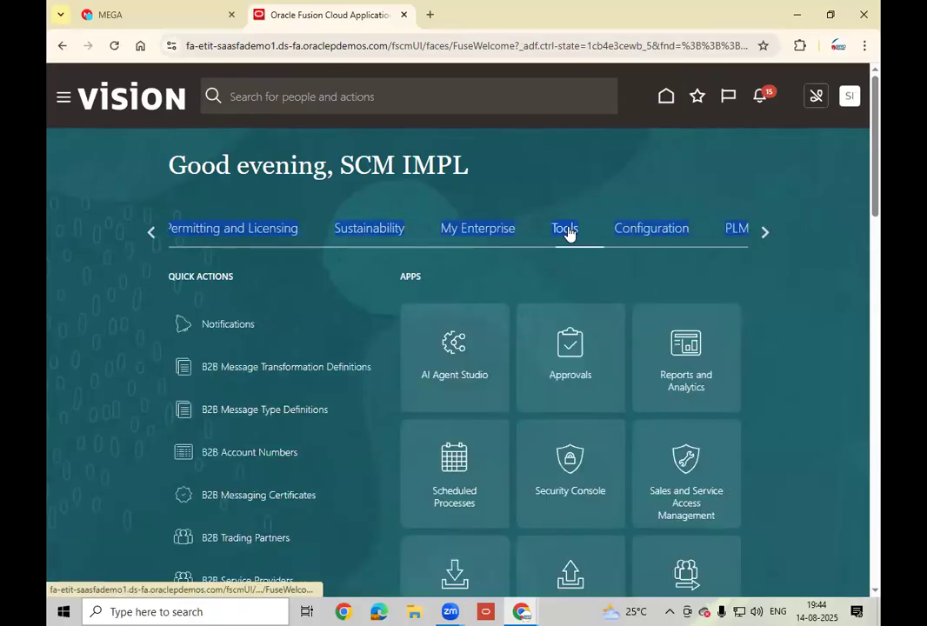
click(447, 507)
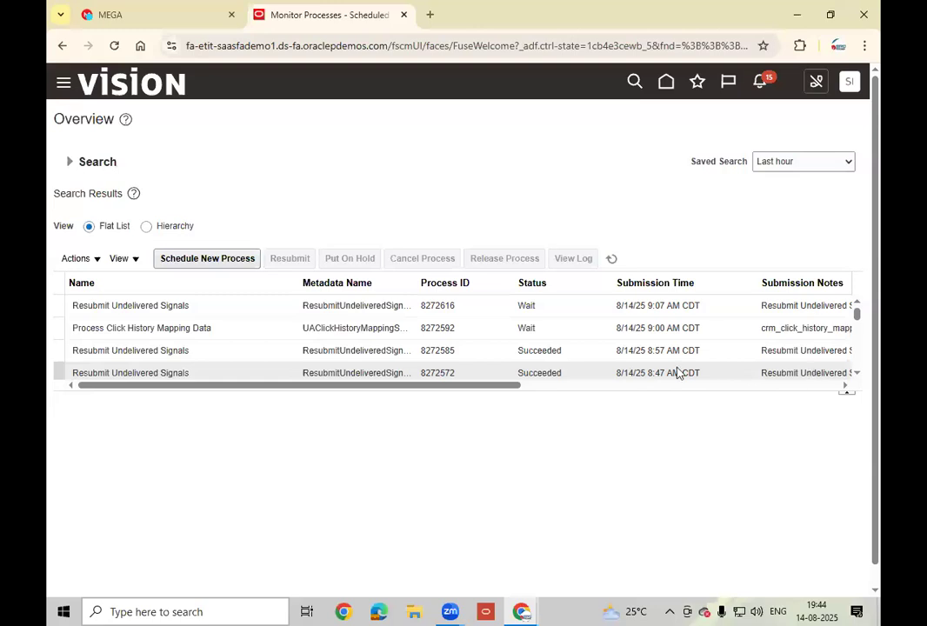
click(231, 261)
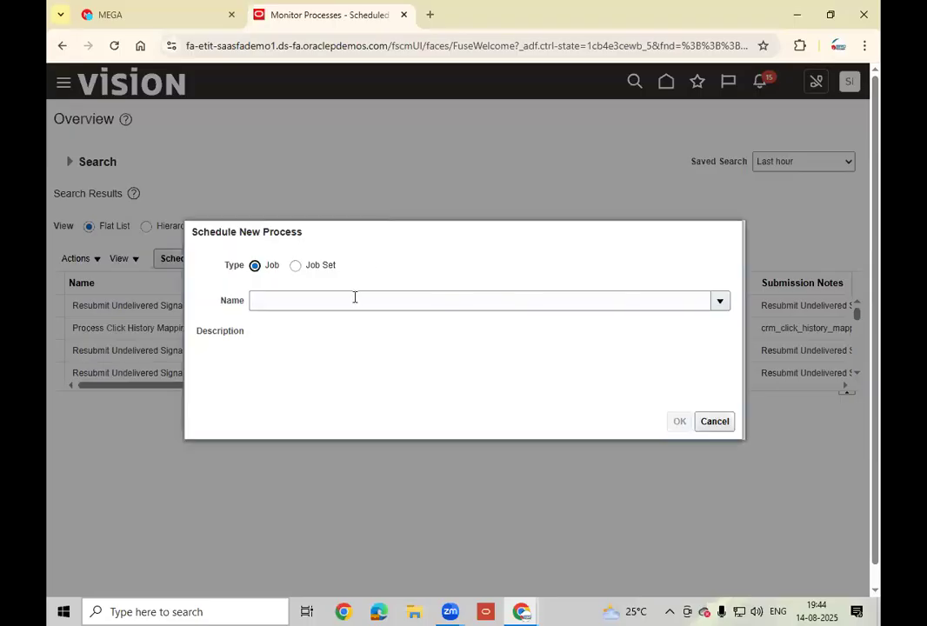
- Search job names with %Send%Pay% and pick Send Pay on Receipt to open its process details
click(354, 298)
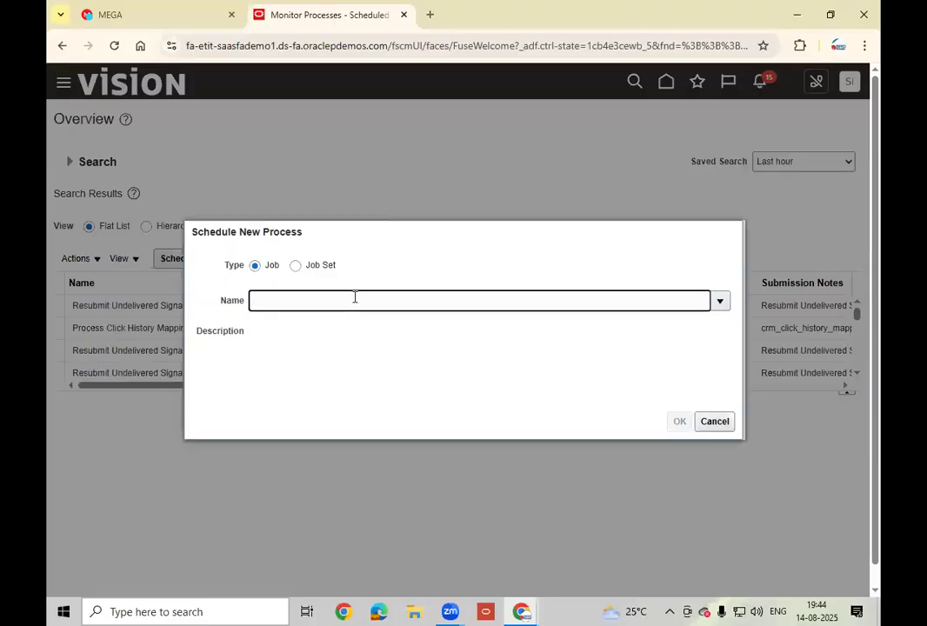
text(%Send%Pay%)
click(336, 386)
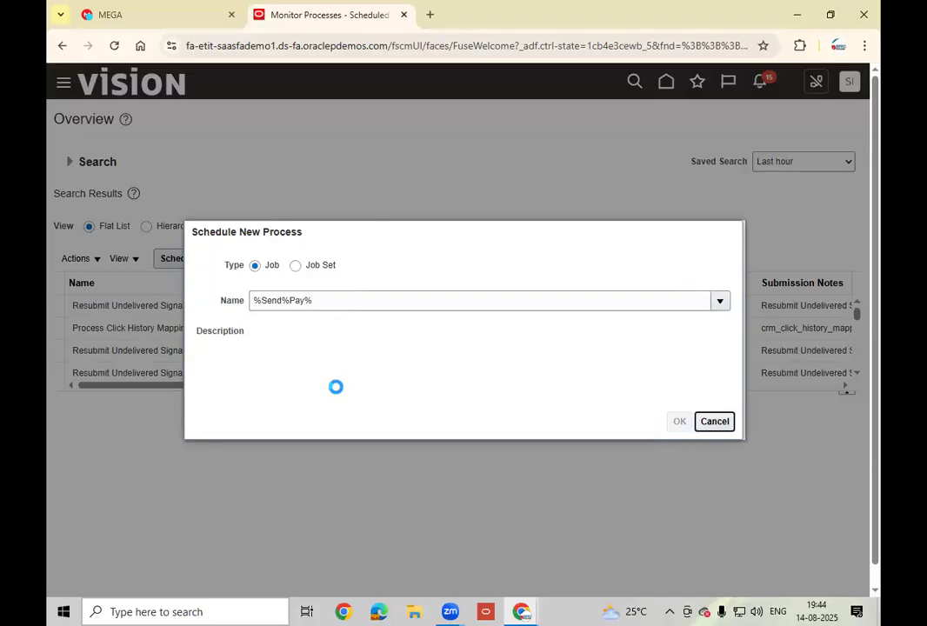
click(278, 381)
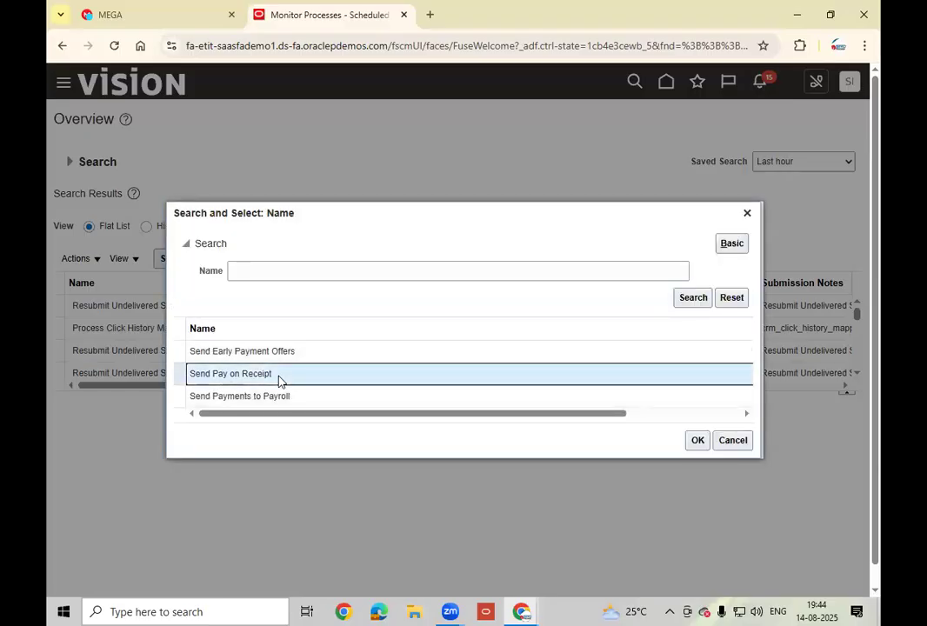
click(697, 441)
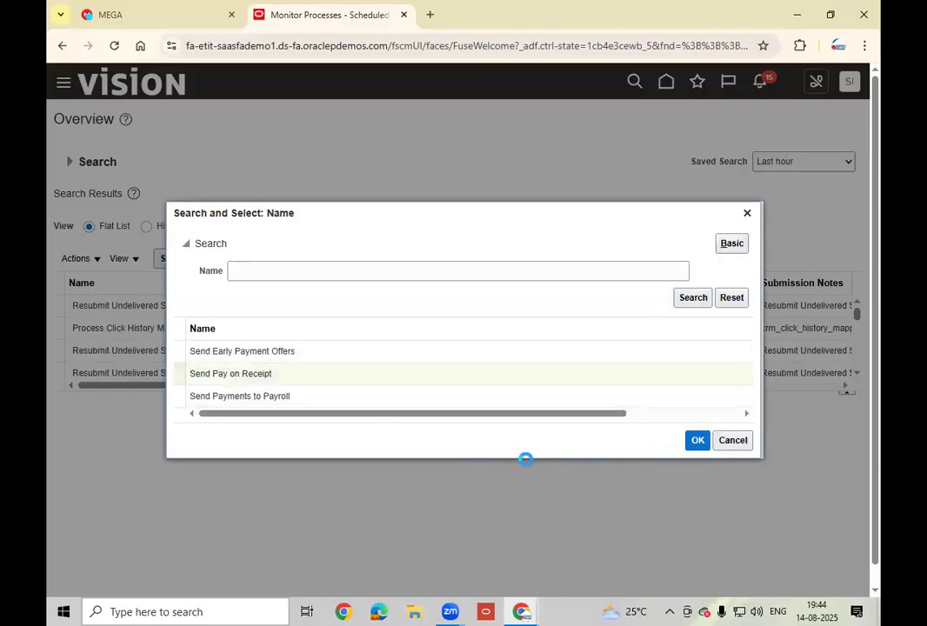
click(677, 423)
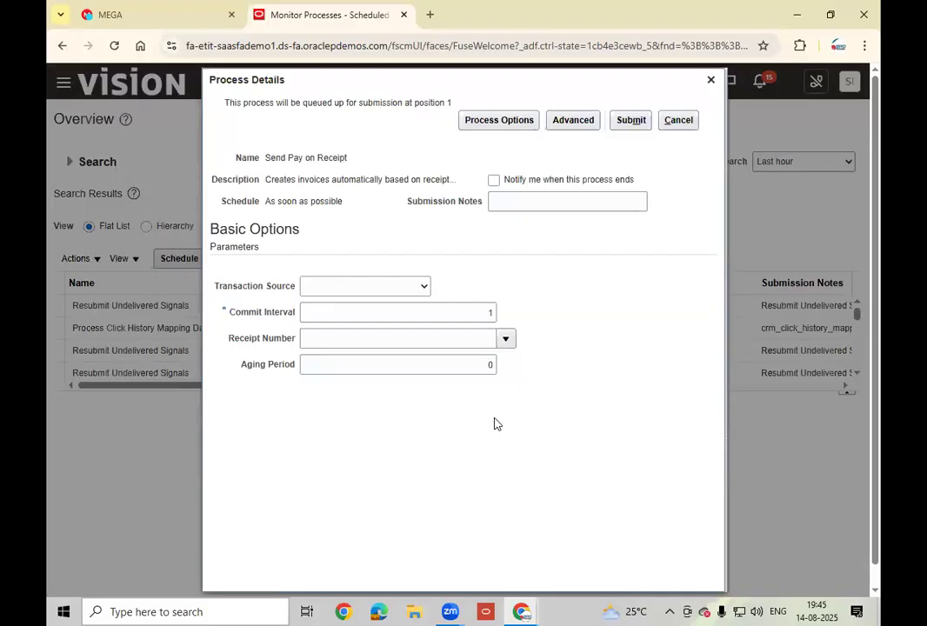
click(348, 290)
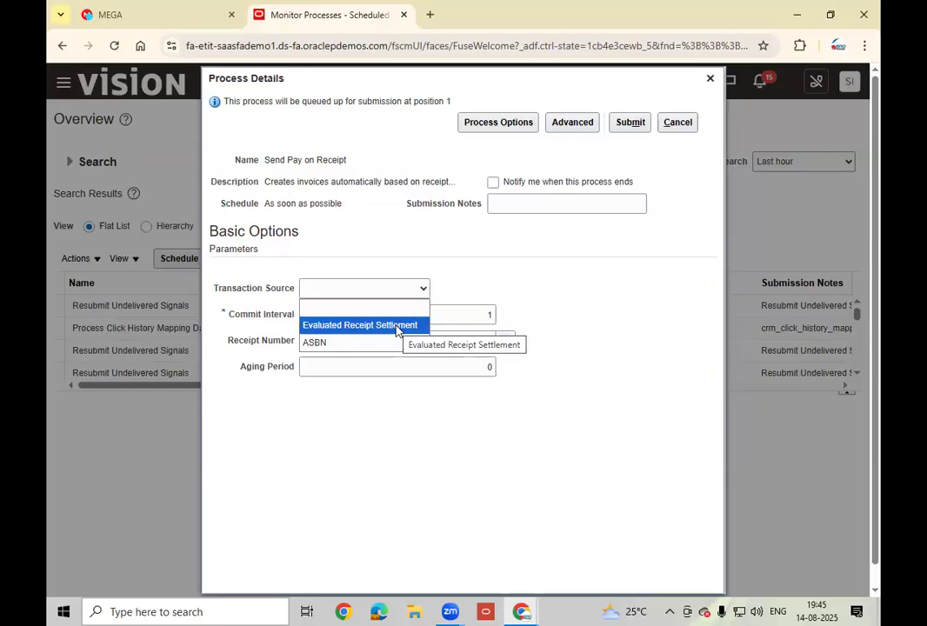
click(333, 307)
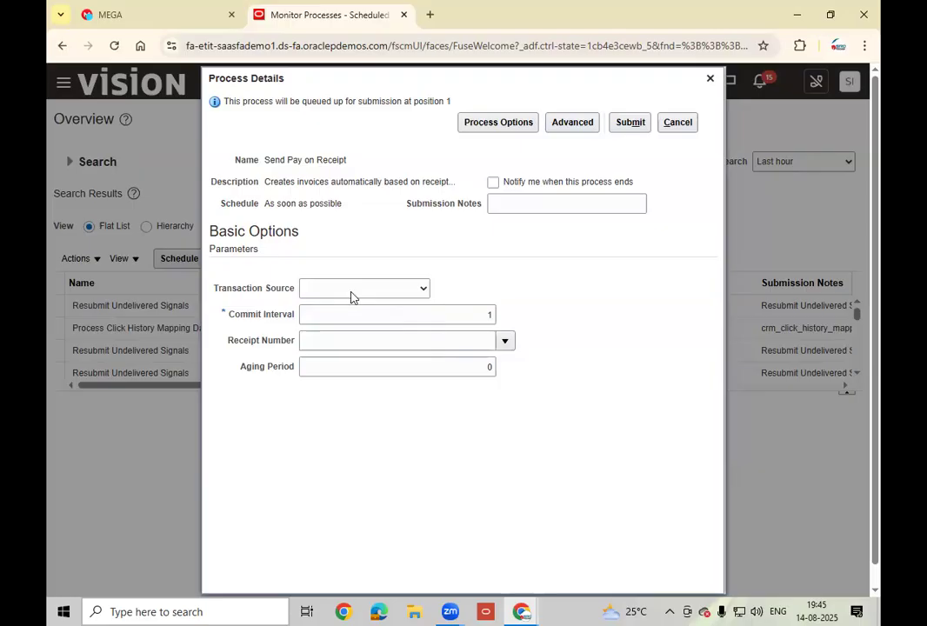
click(344, 339)
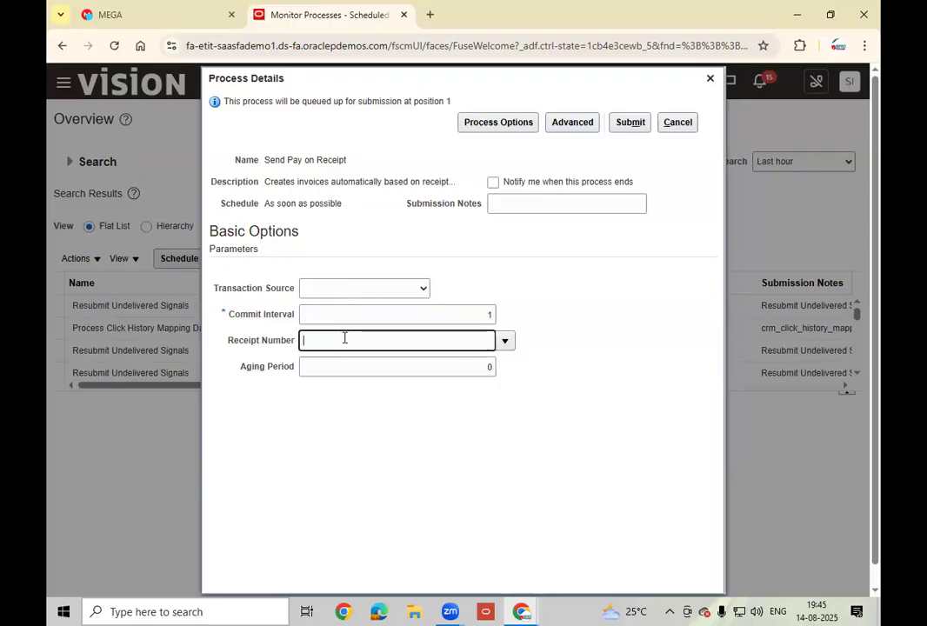
click(450, 612)
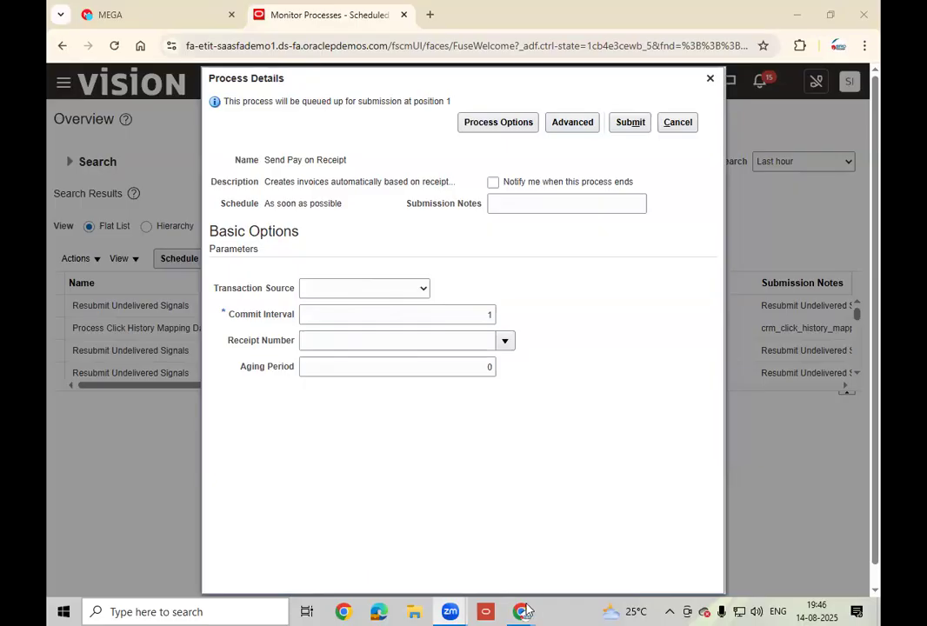
- Submit Send Pay on Receipt for Atlanta receipt 60052 as process 8272632 and refresh the list
mouse_move(522, 612)
click(447, 541)
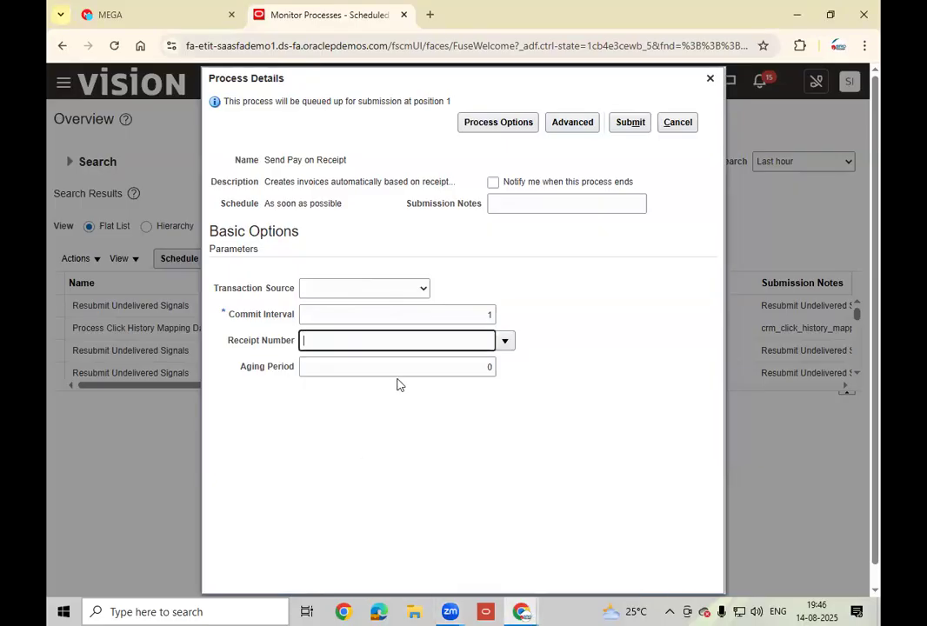
text(60052)
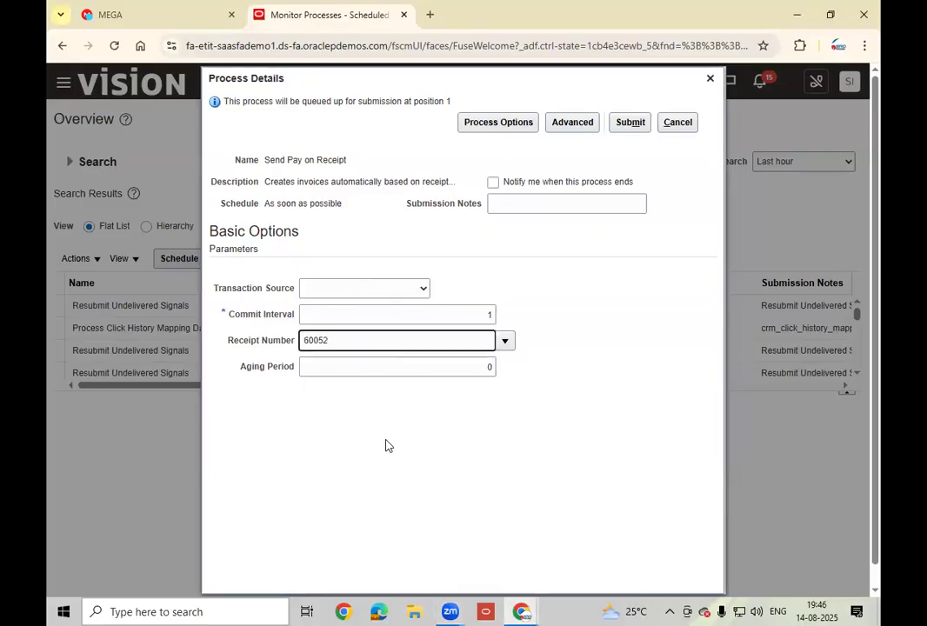
key(Tab)
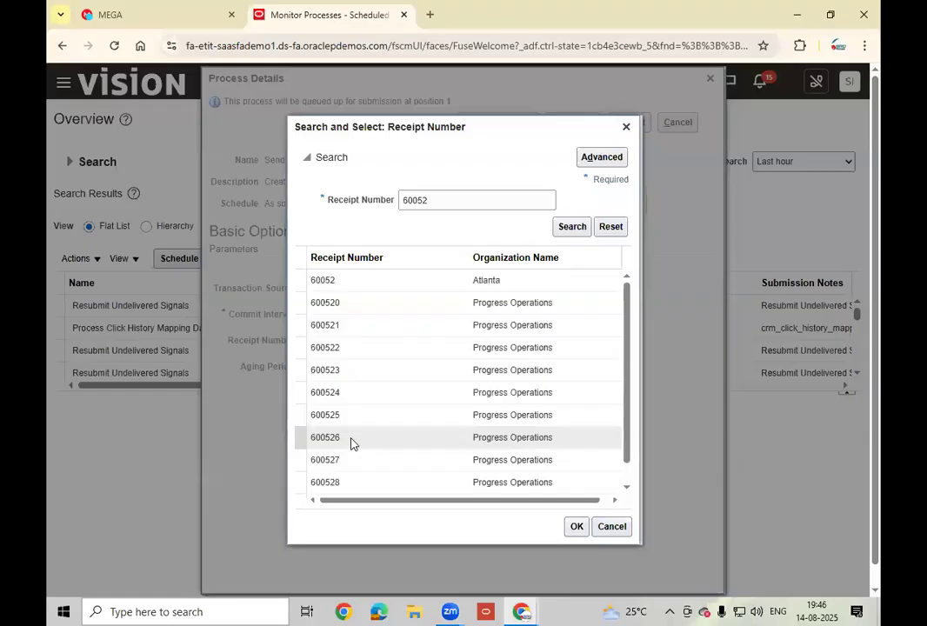
click(358, 284)
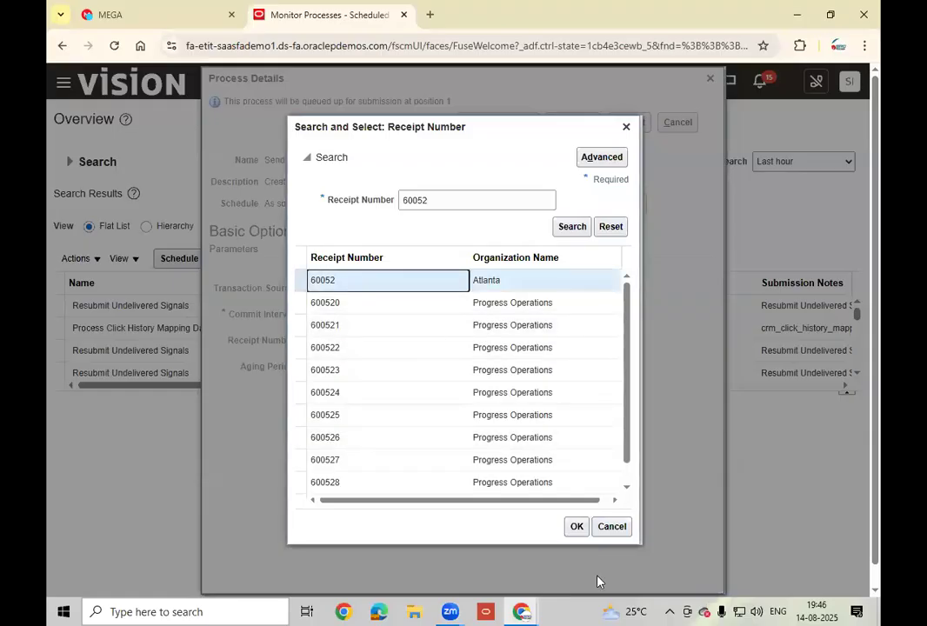
click(577, 527)
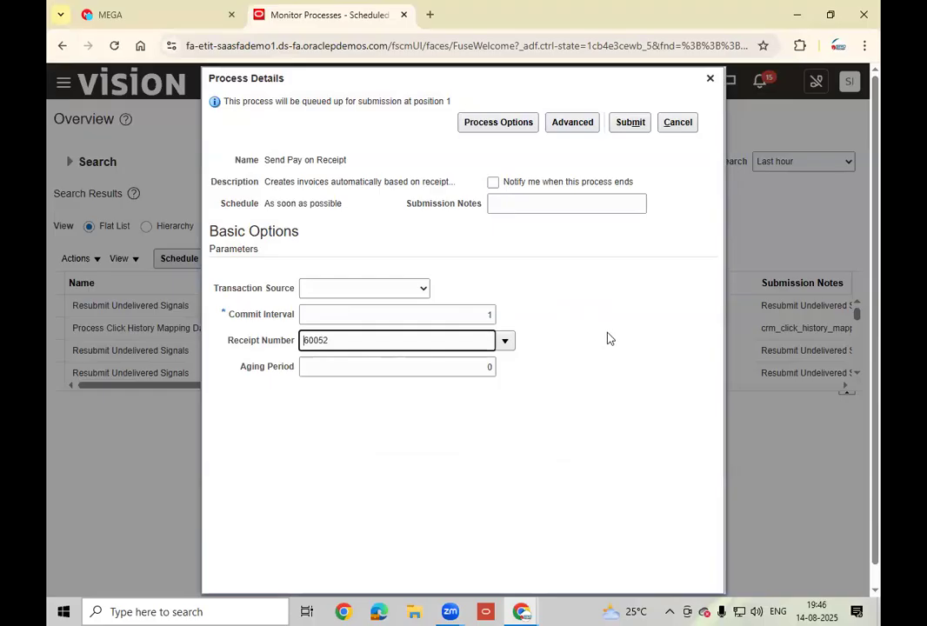
click(633, 122)
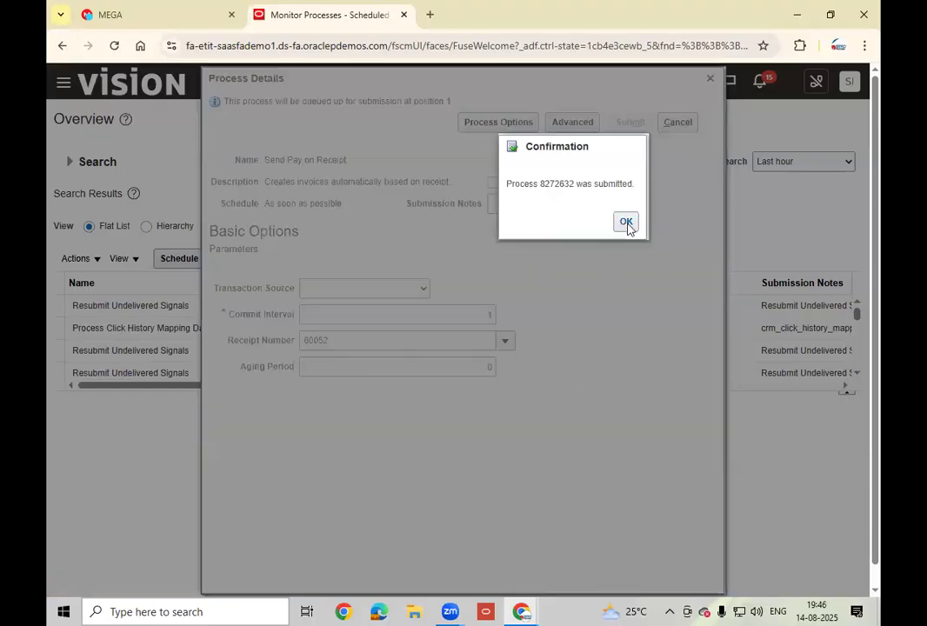
click(626, 223)
click(611, 260)
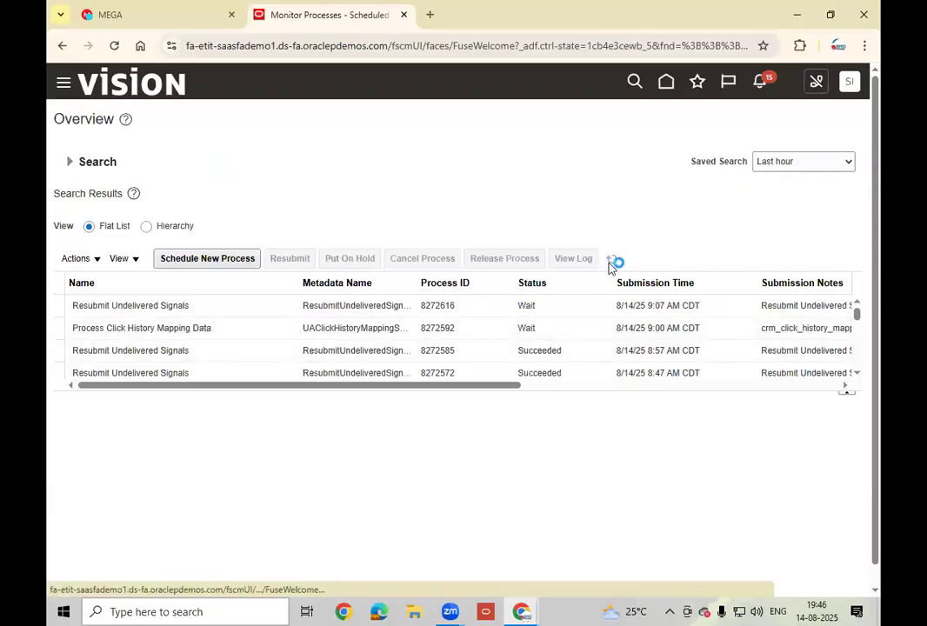
- Refresh until Send Pay on Receipt 8272632 and Import Payables Invoices 8272633 show Succeeded, reviewing each
click(612, 261)
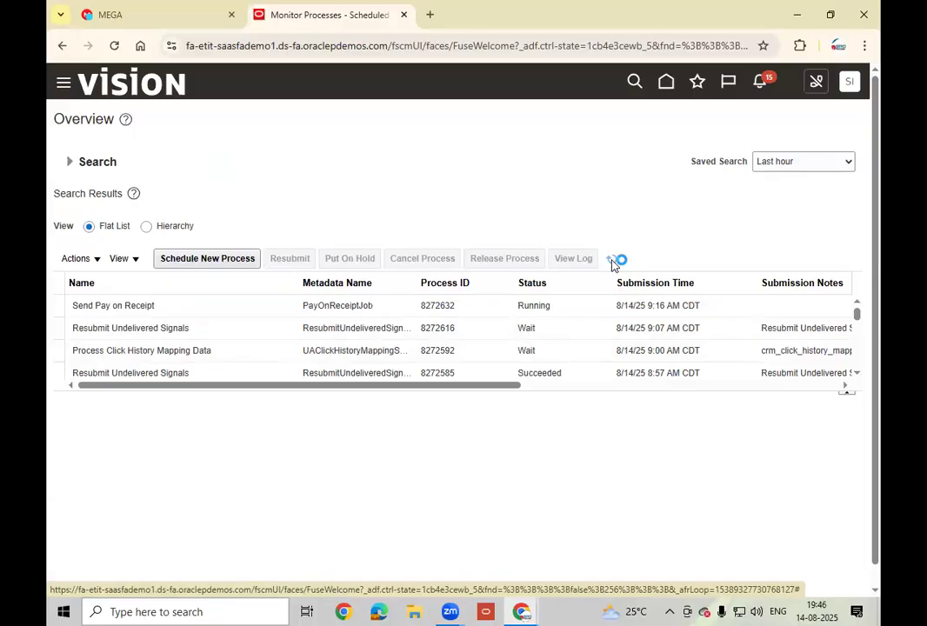
click(182, 306)
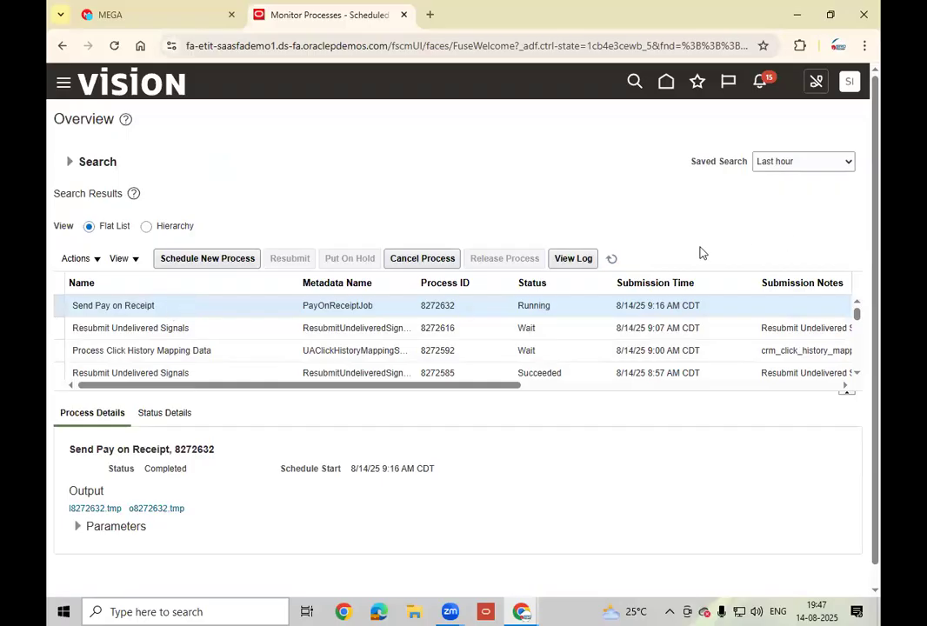
click(612, 260)
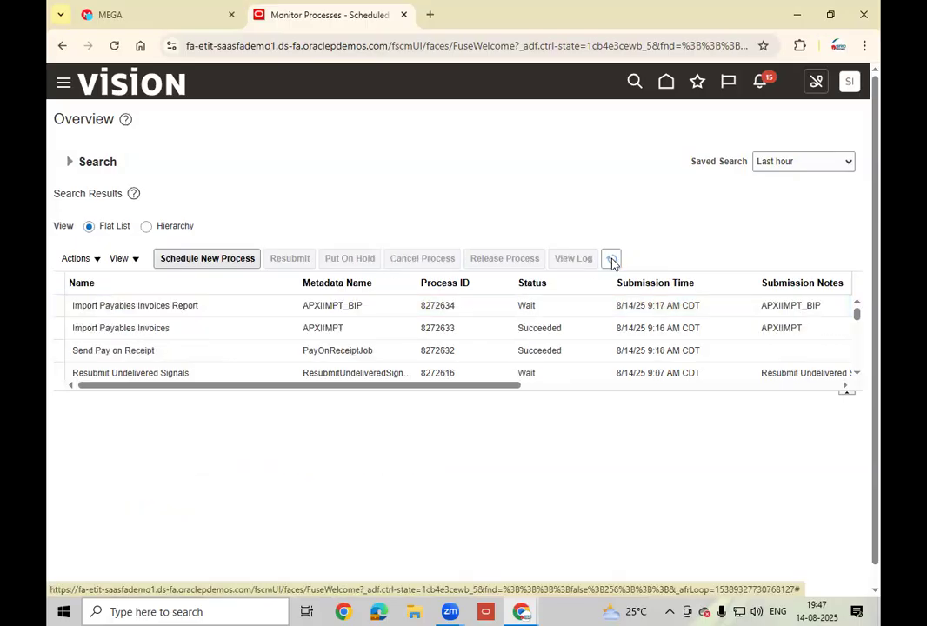
click(196, 329)
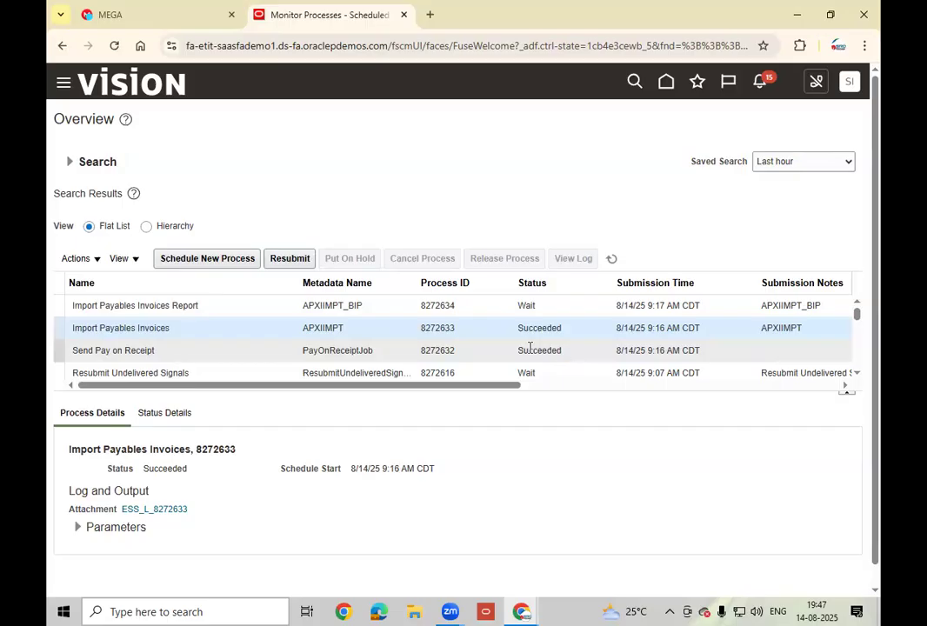
- Refresh until Import Payables Invoices Report 8272634 succeeds, then republish its output in the viewer
click(613, 259)
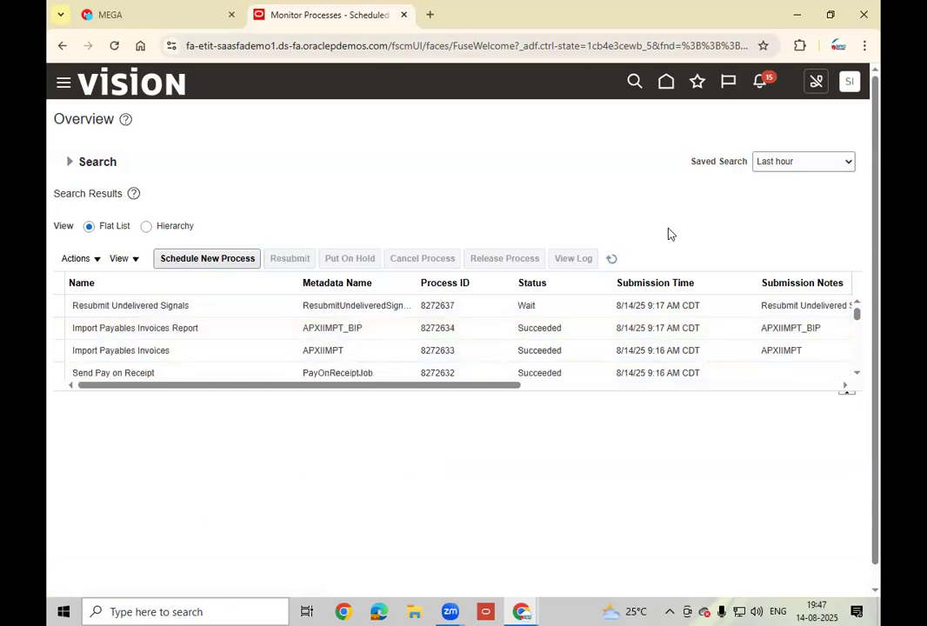
click(612, 260)
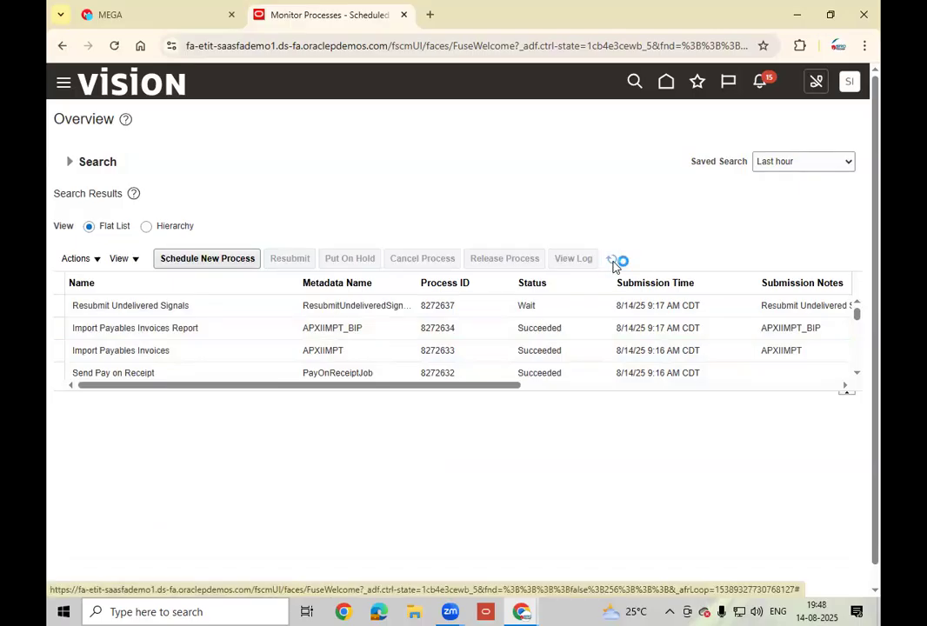
click(613, 263)
click(613, 263)
drag(621, 393, 628, 473)
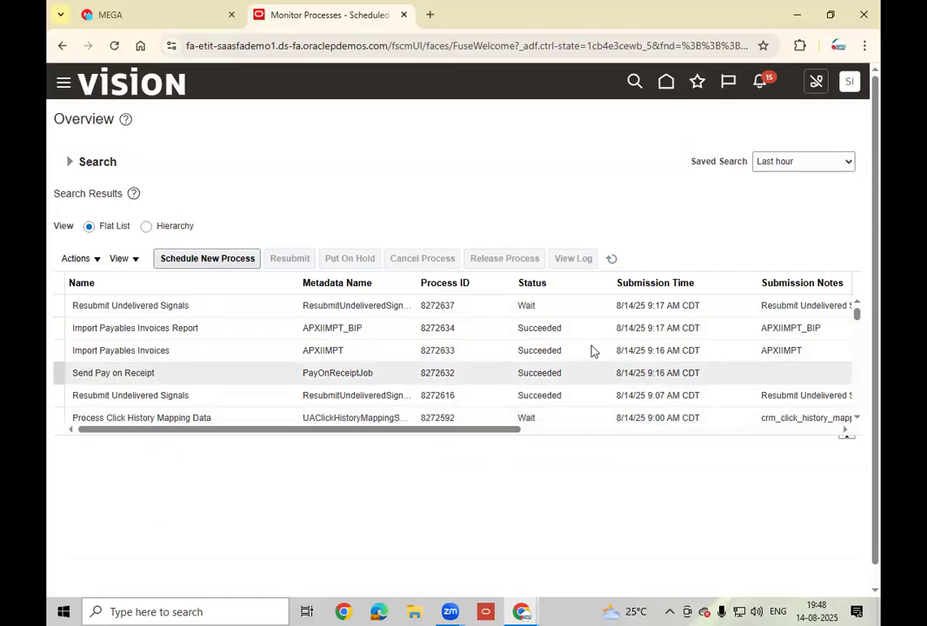
click(575, 328)
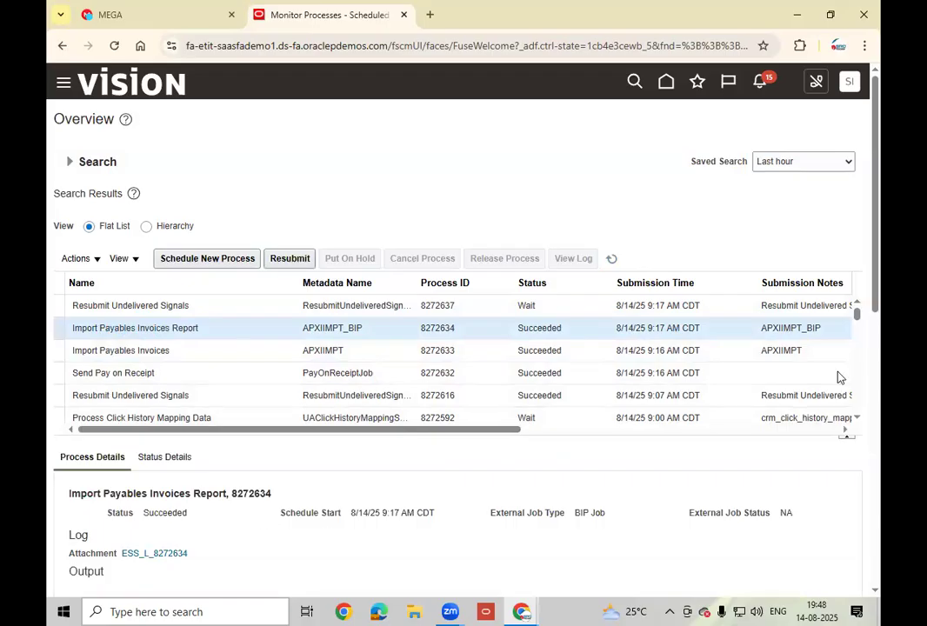
drag(880, 264, 870, 362)
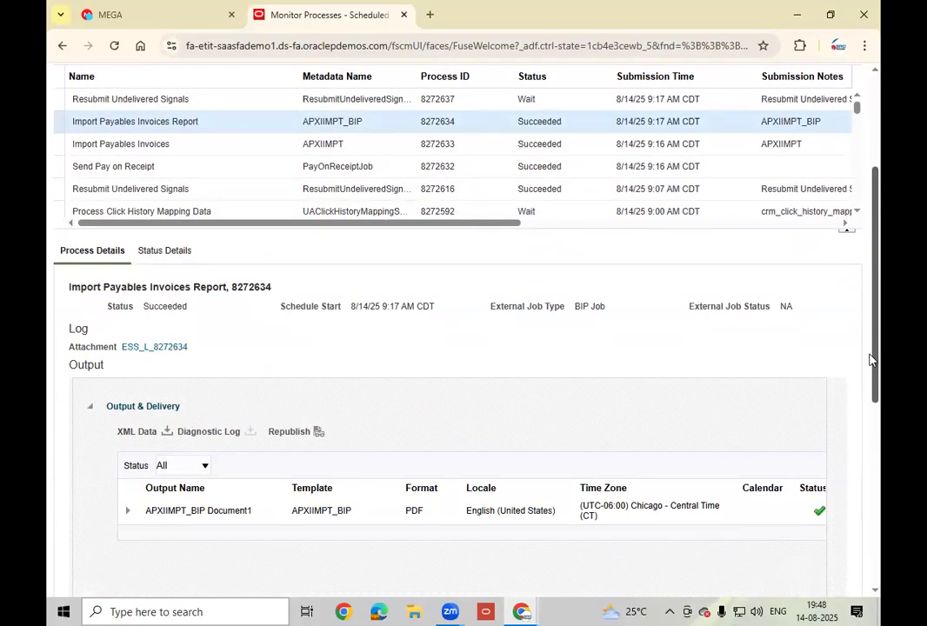
click(319, 433)
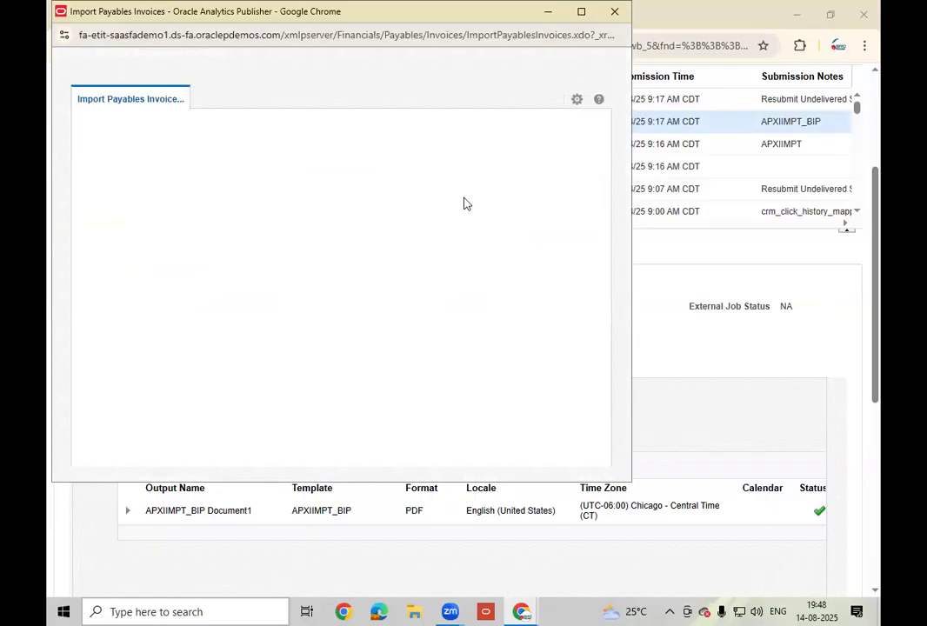
click(577, 101)
mouse_move(556, 121)
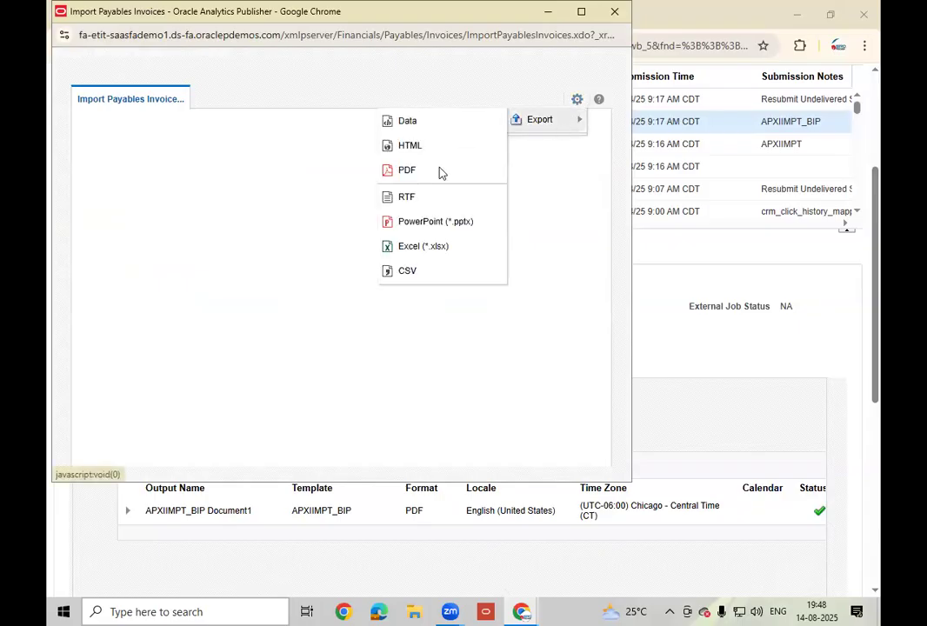
click(438, 173)
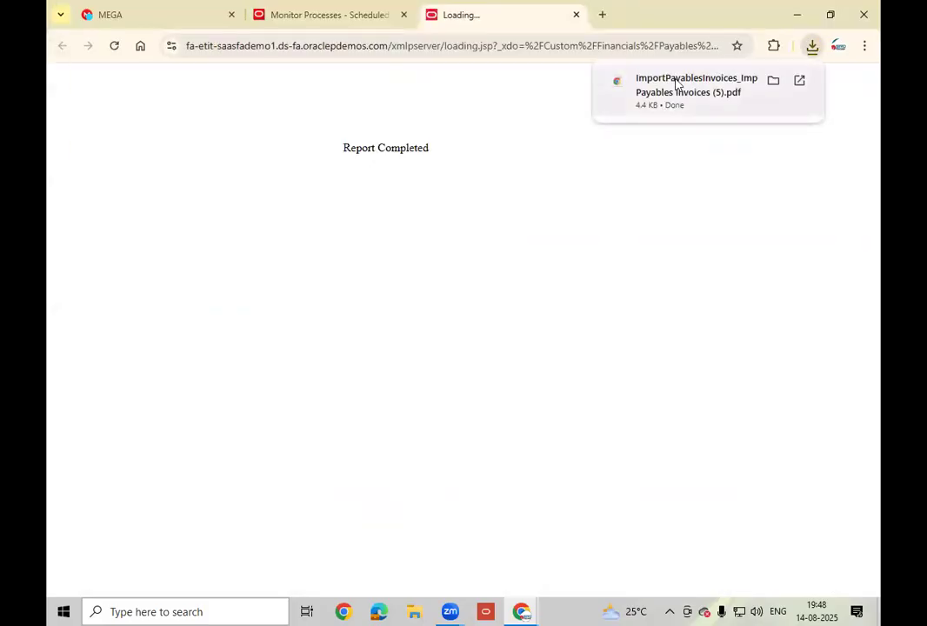
click(677, 84)
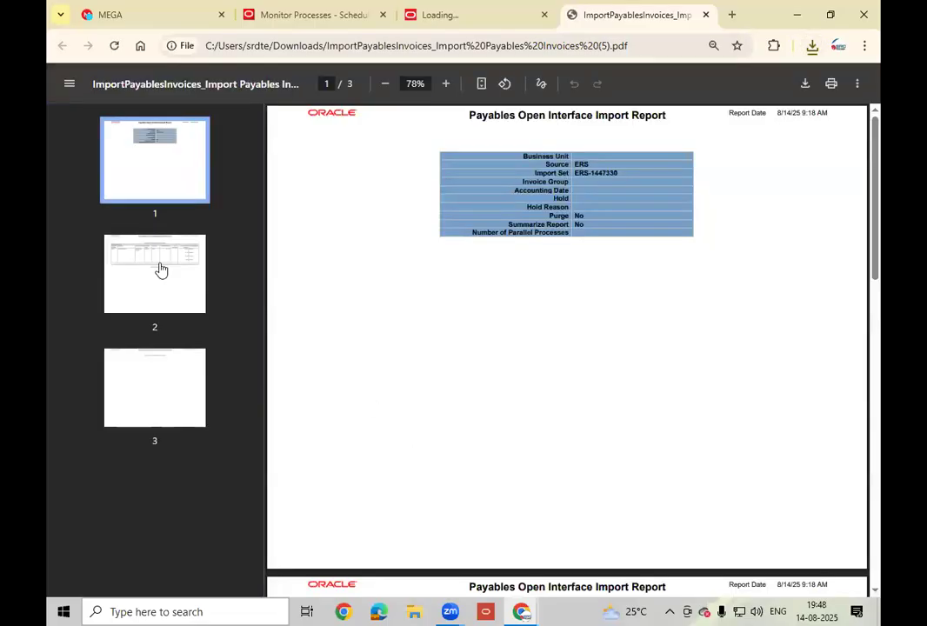
click(160, 269)
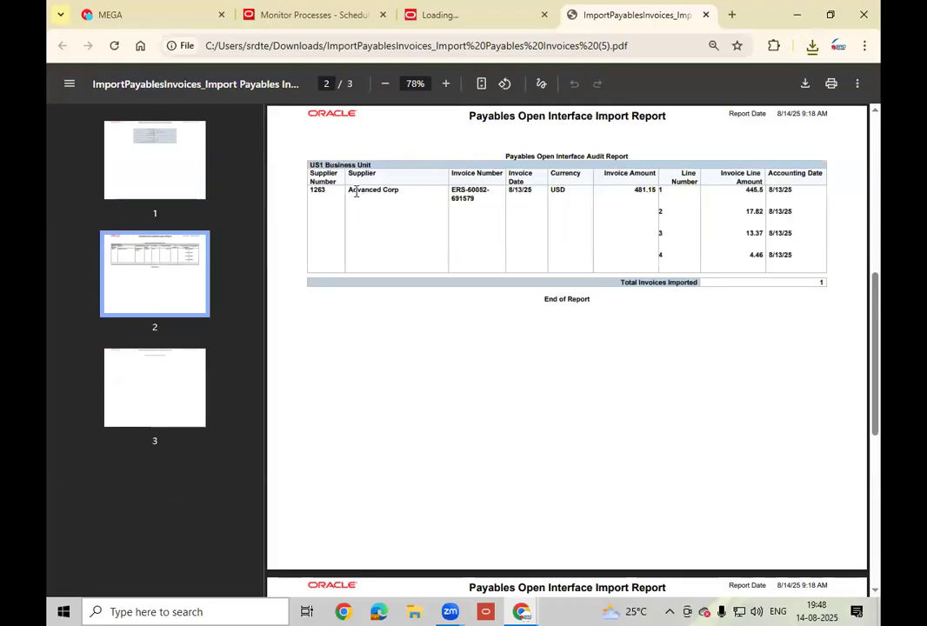
drag(478, 201, 449, 192)
click(452, 191)
- Close the PDF, loading tab and report viewer window, returning to the Invoice Workbench
click(449, 612)
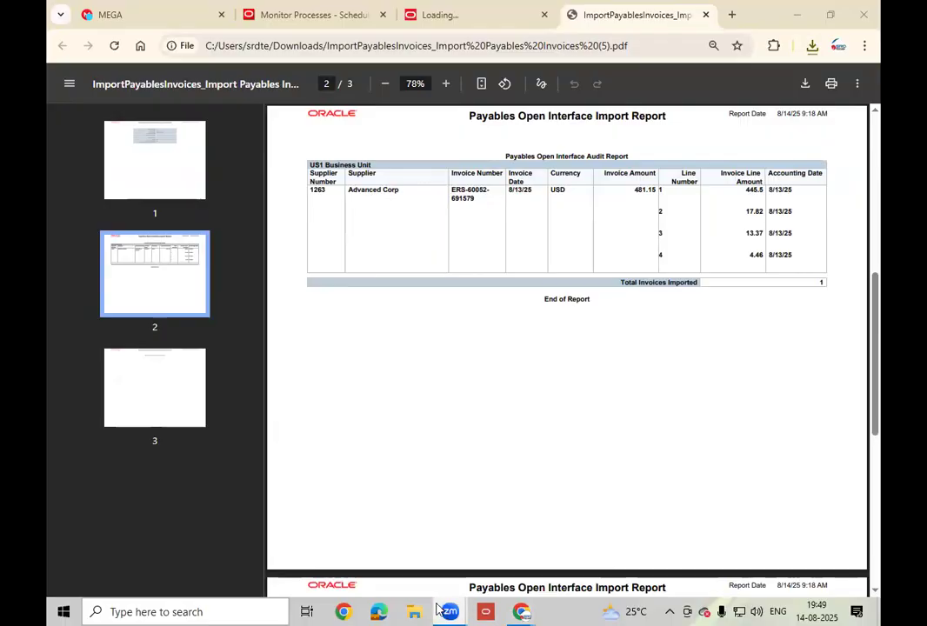
click(518, 611)
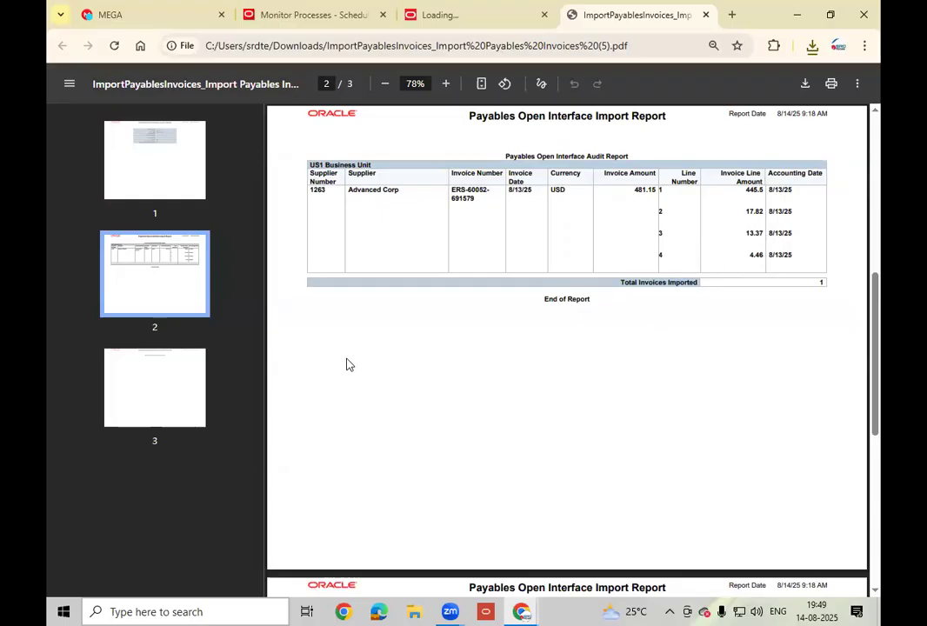
click(706, 14)
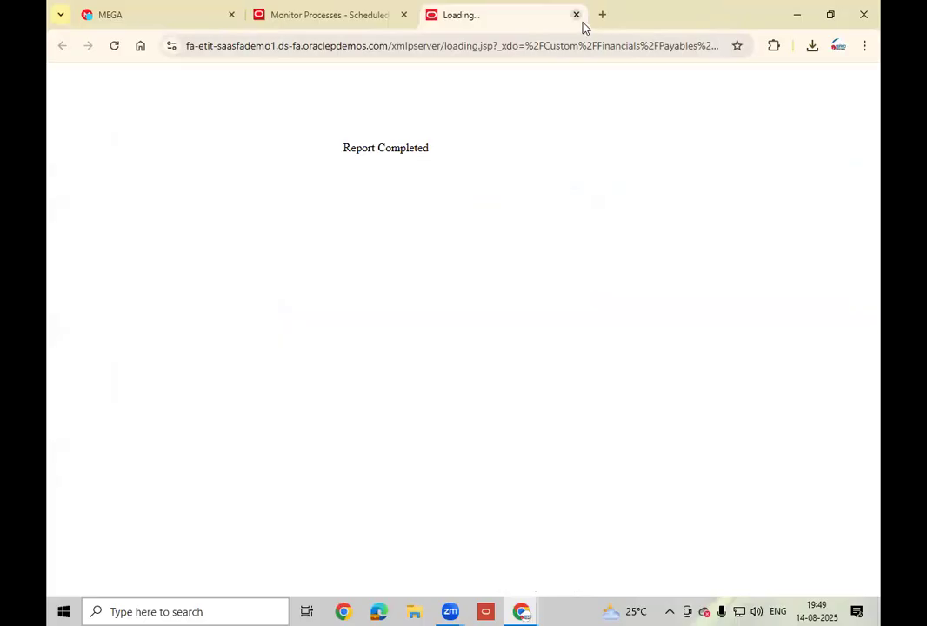
click(576, 14)
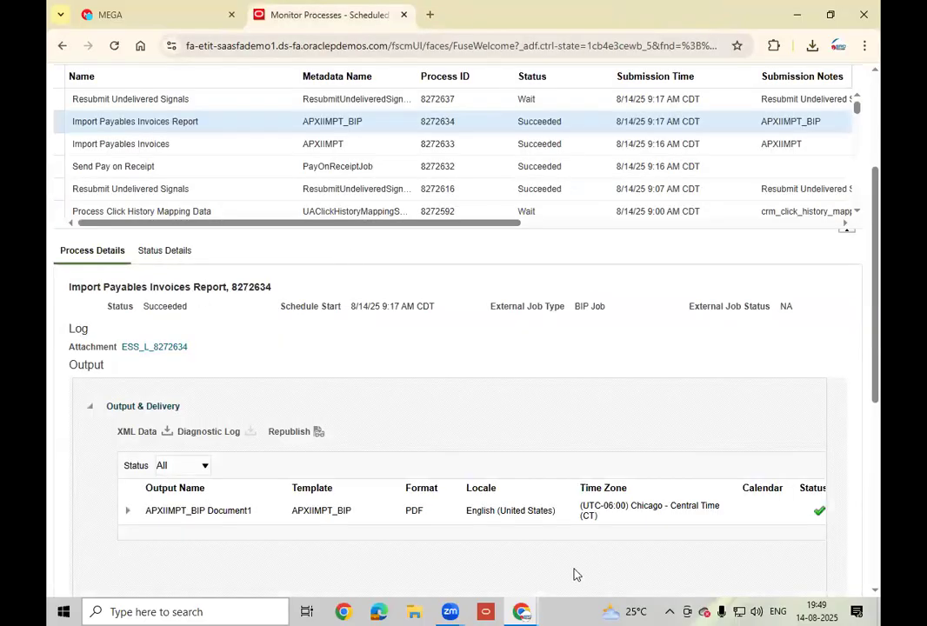
mouse_move(524, 611)
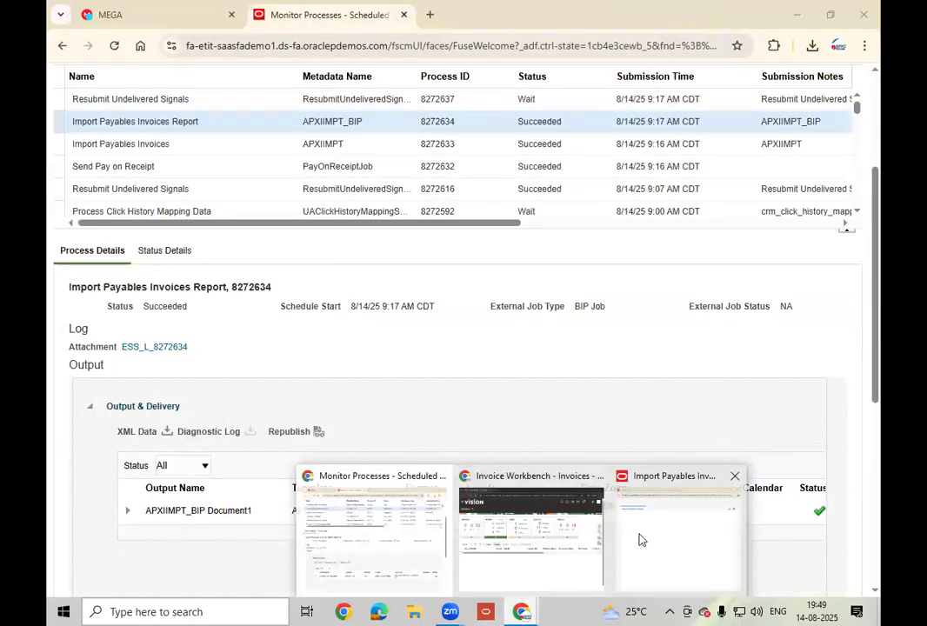
click(666, 527)
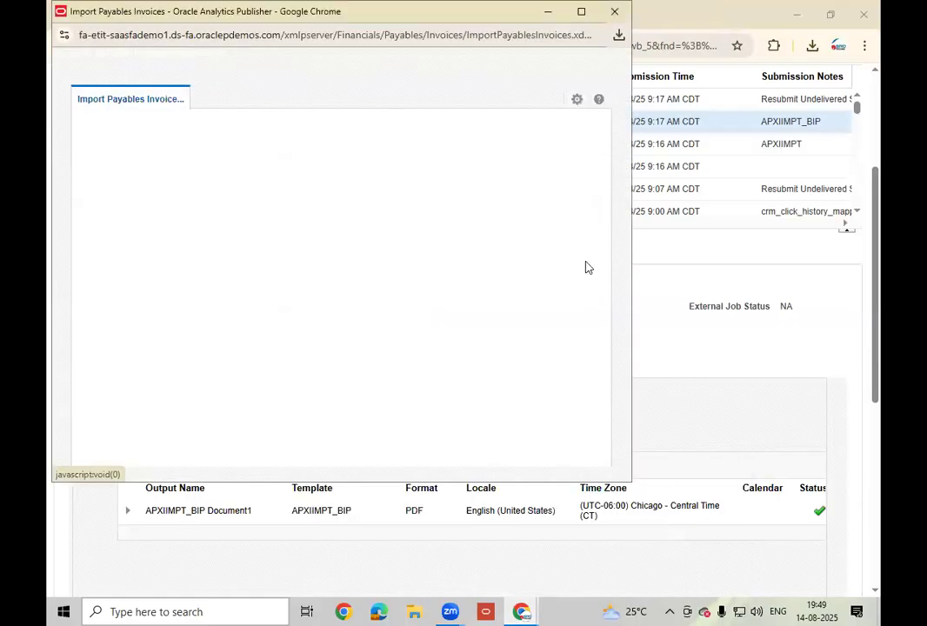
click(615, 11)
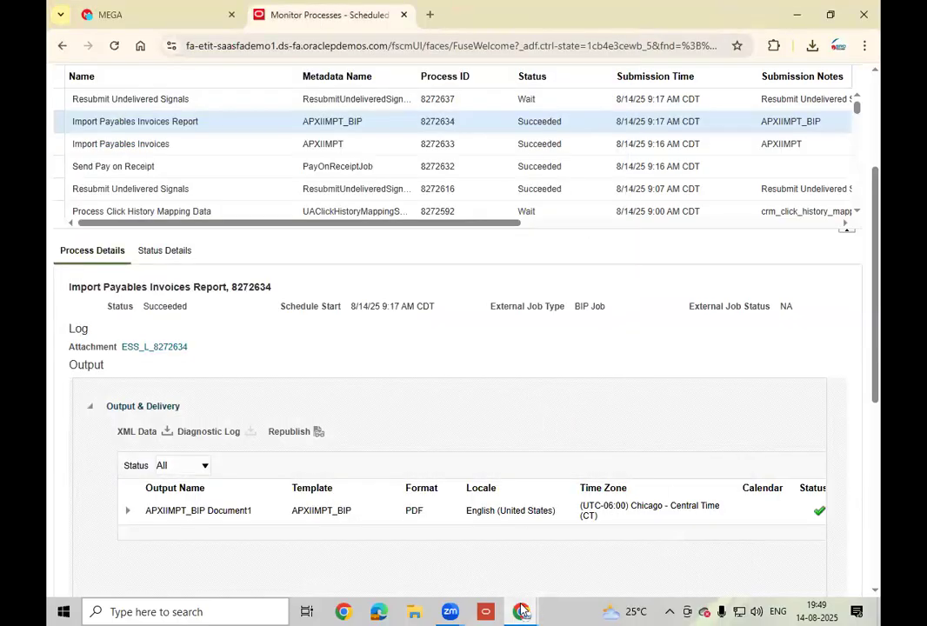
mouse_move(522, 611)
click(581, 556)
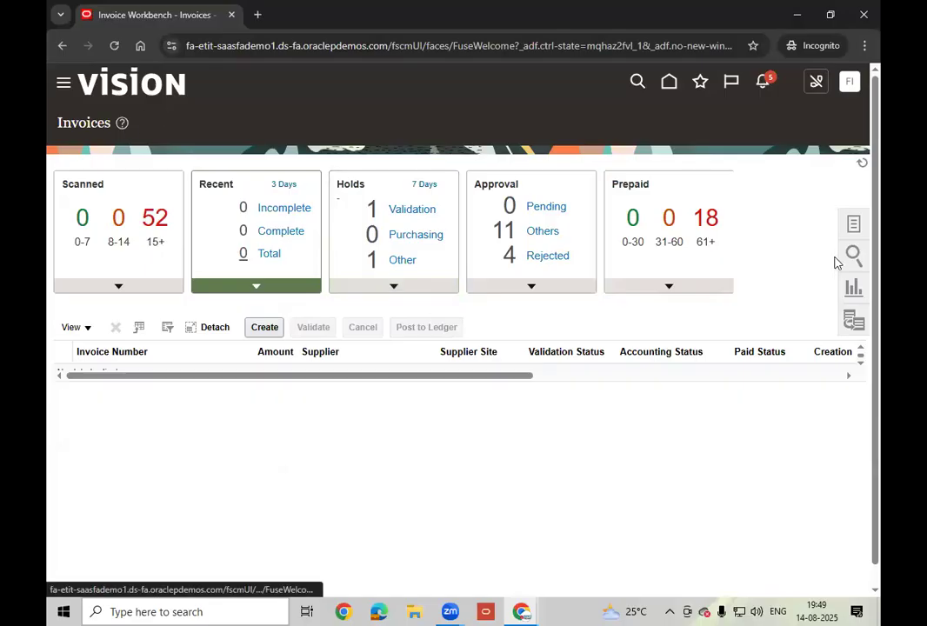
- Refresh the Invoices overview, set the Recent tile to 7 Days, and show the invoice Tasks panel
click(863, 160)
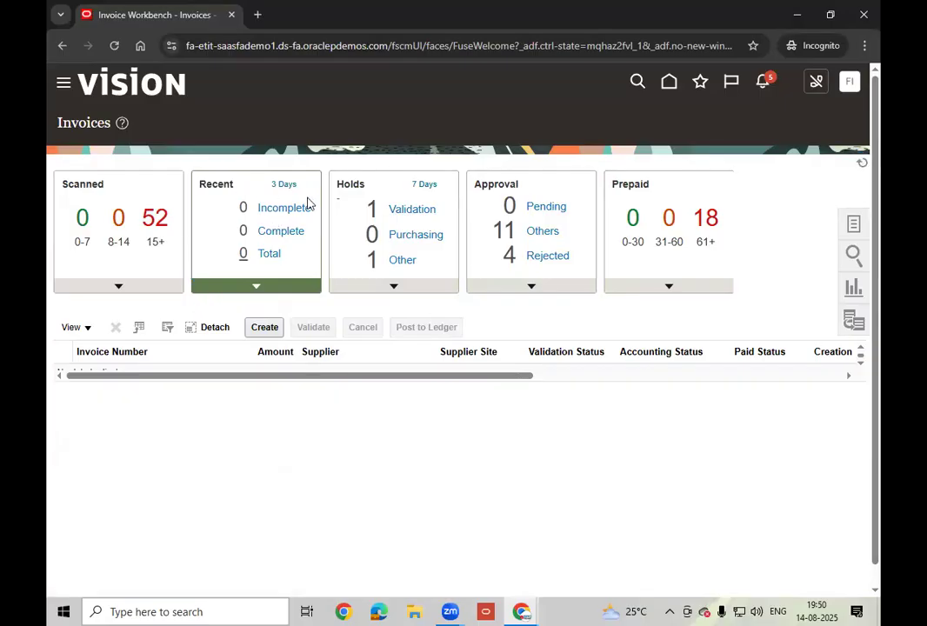
double_click(208, 187)
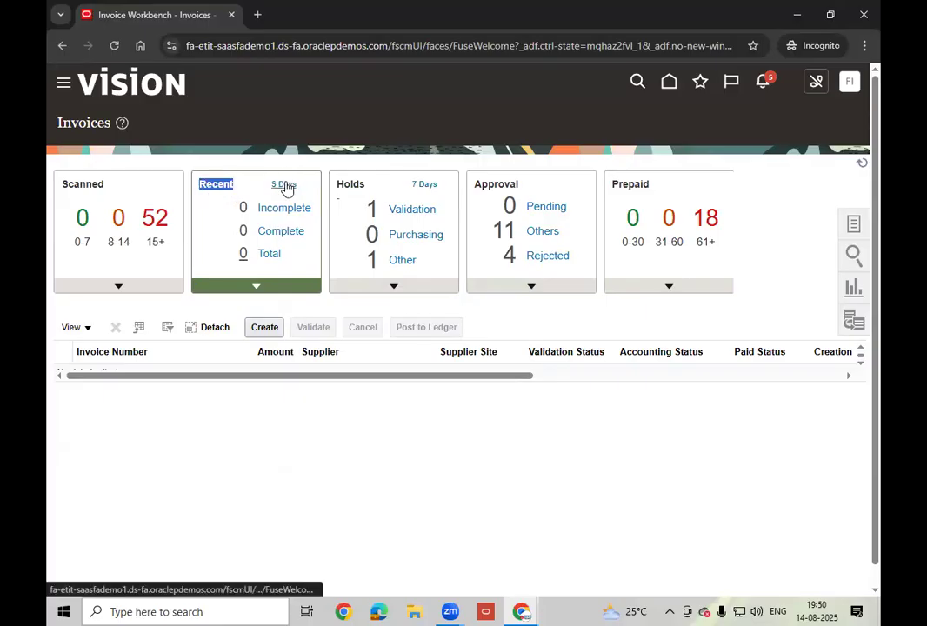
click(285, 185)
click(285, 185)
click(286, 184)
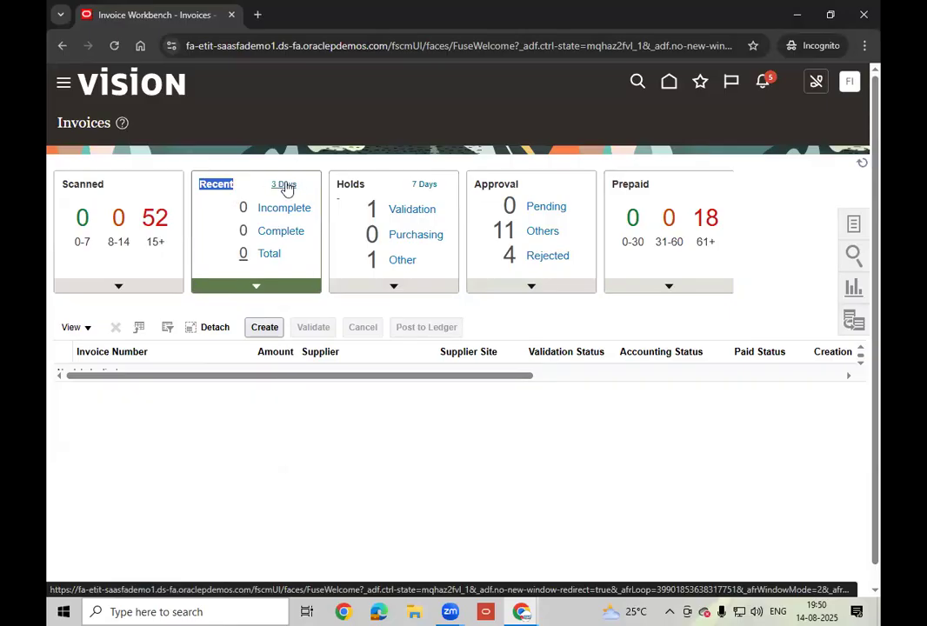
click(285, 185)
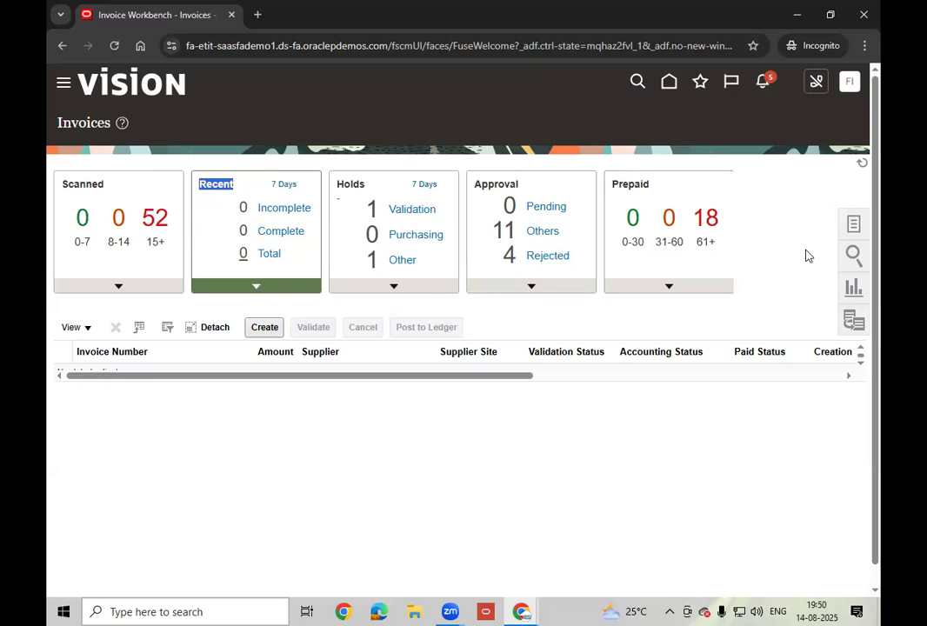
click(854, 225)
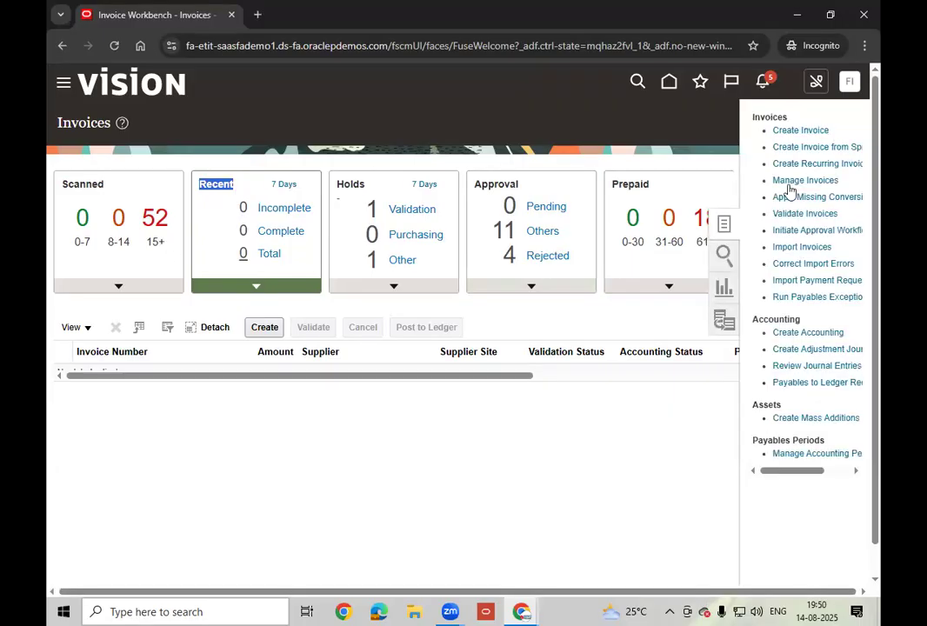
- In Manage Invoices, search for invoice date 8/14/25, accepting the date-only warning
click(829, 181)
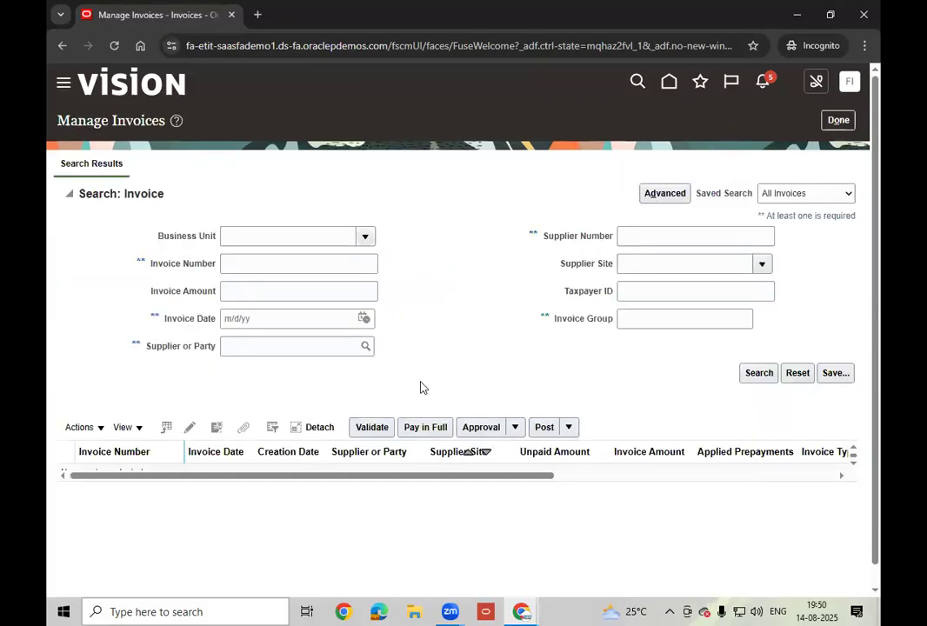
click(364, 320)
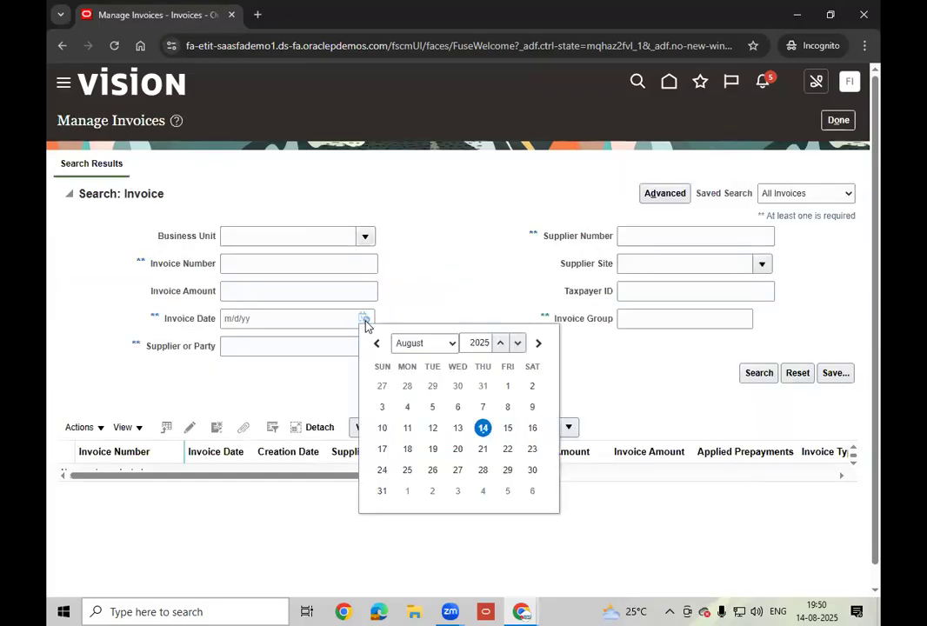
click(483, 428)
click(759, 374)
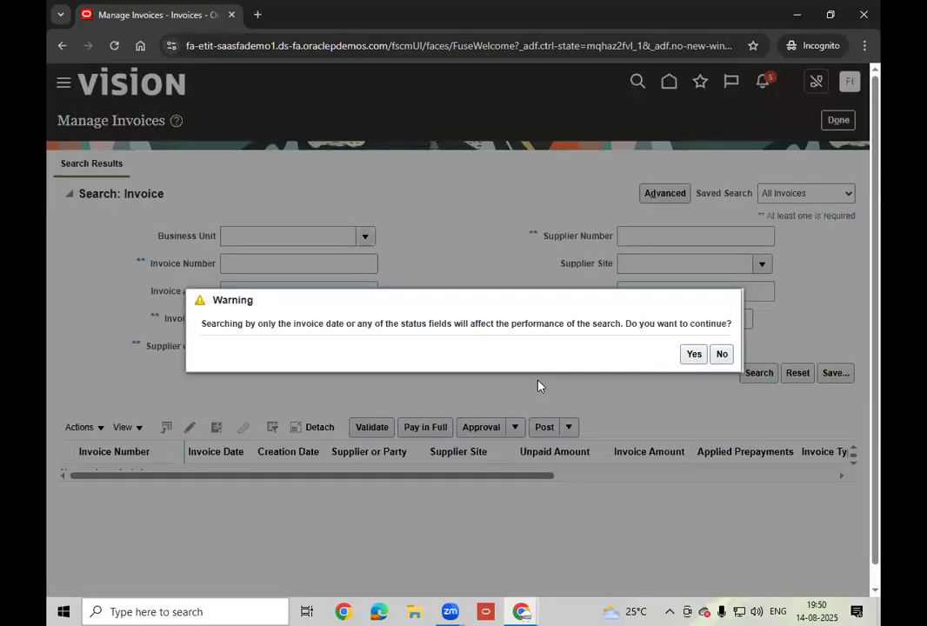
click(694, 356)
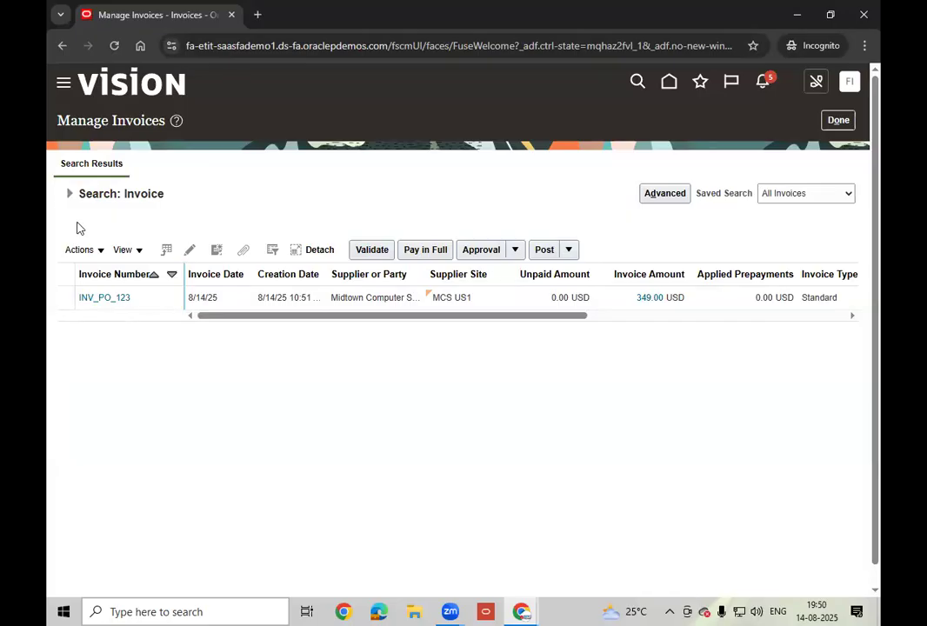
- Use advanced search with an invoice date Between 8/13/25 and 8/14/25 and run it
click(70, 195)
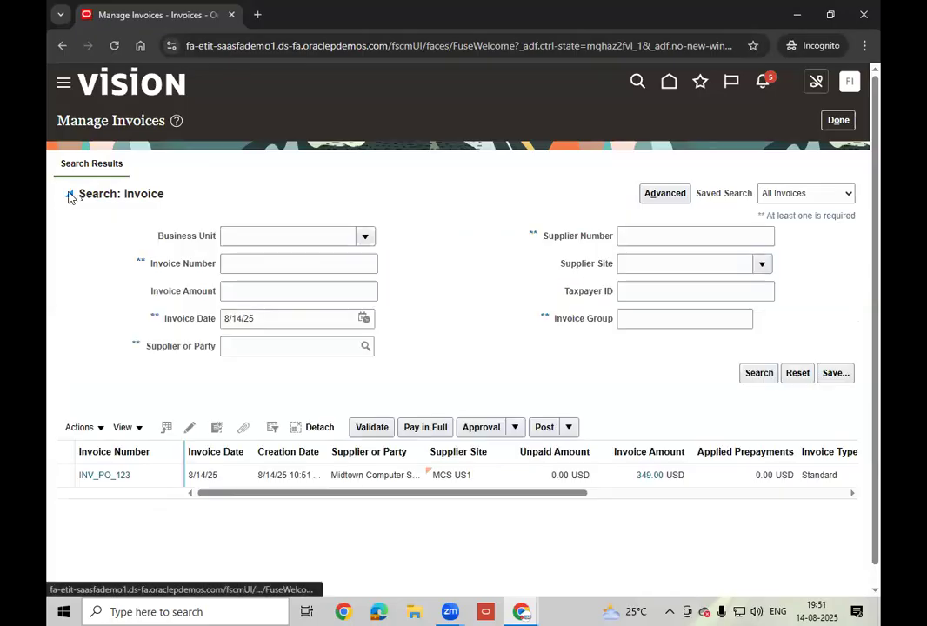
click(672, 194)
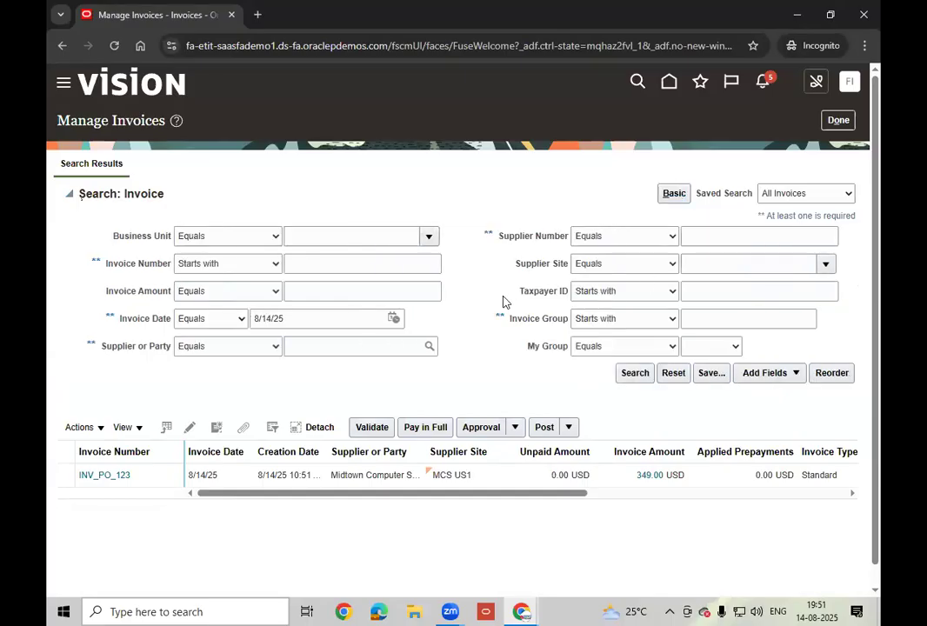
click(236, 318)
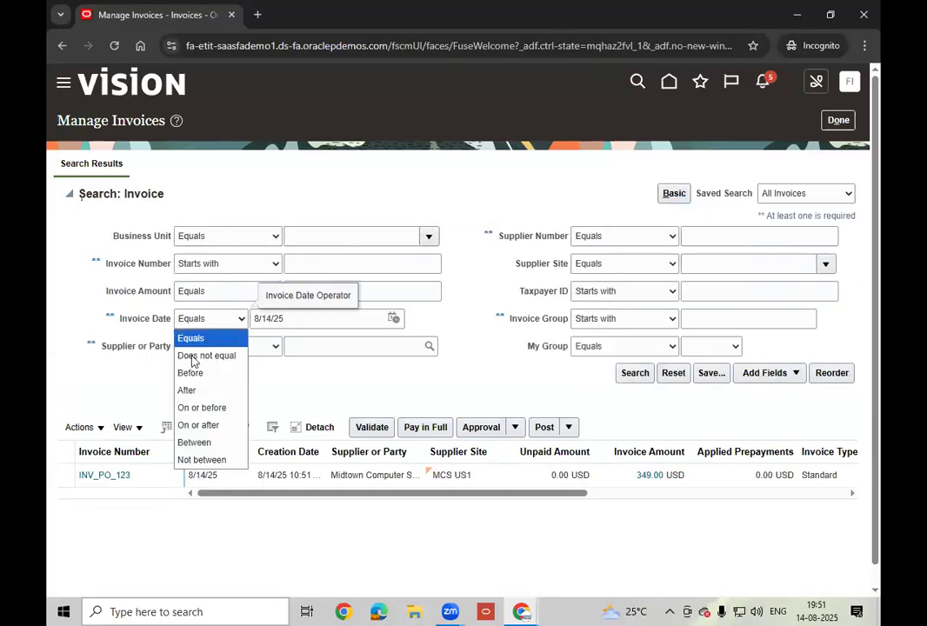
click(209, 443)
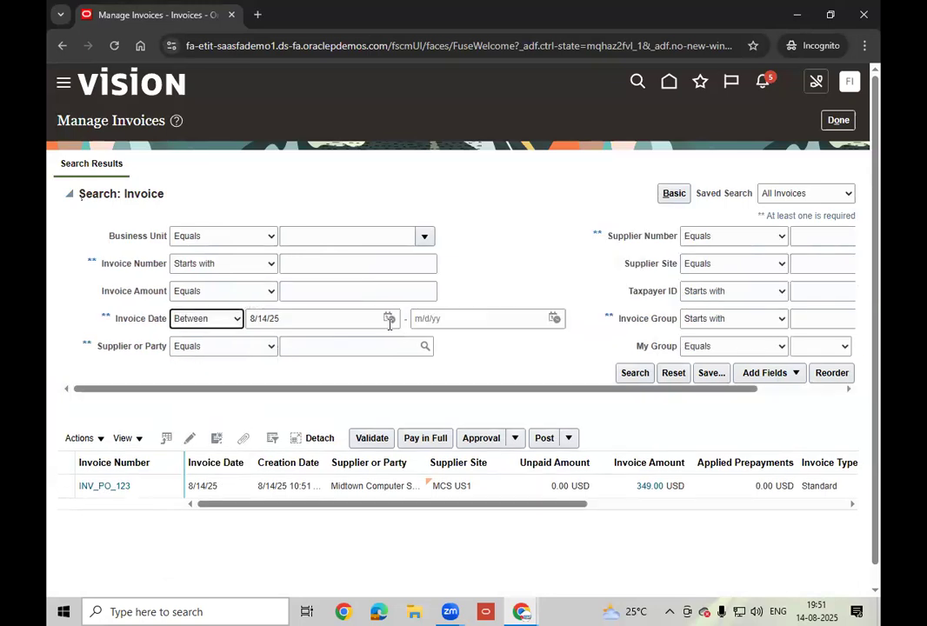
drag(396, 317, 553, 251)
click(482, 281)
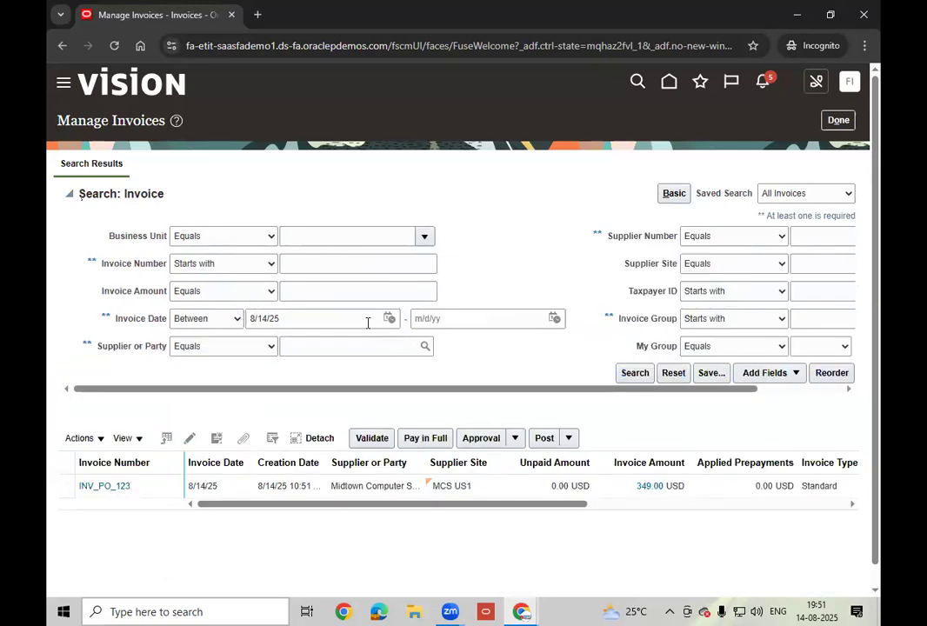
click(390, 319)
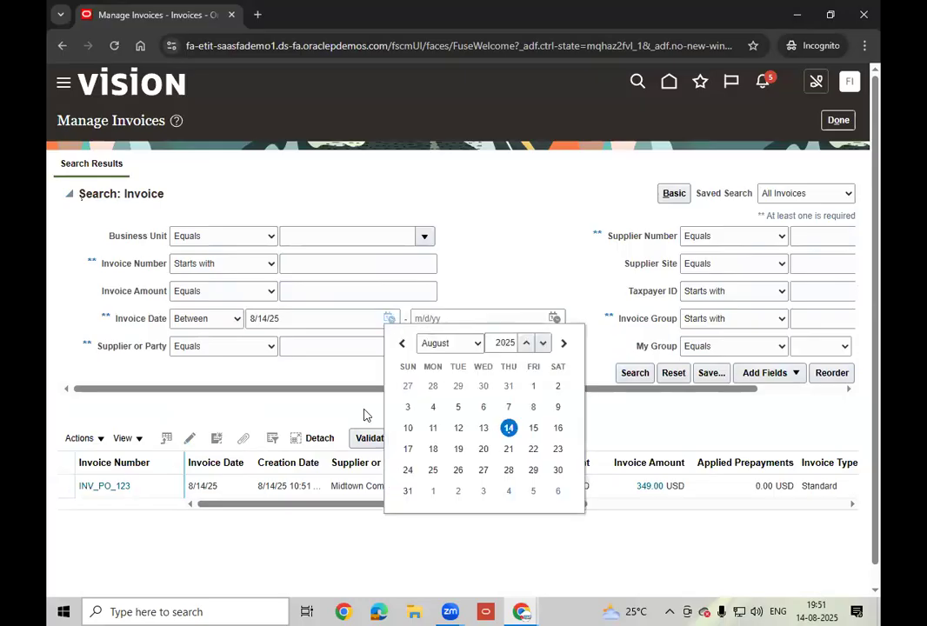
click(484, 429)
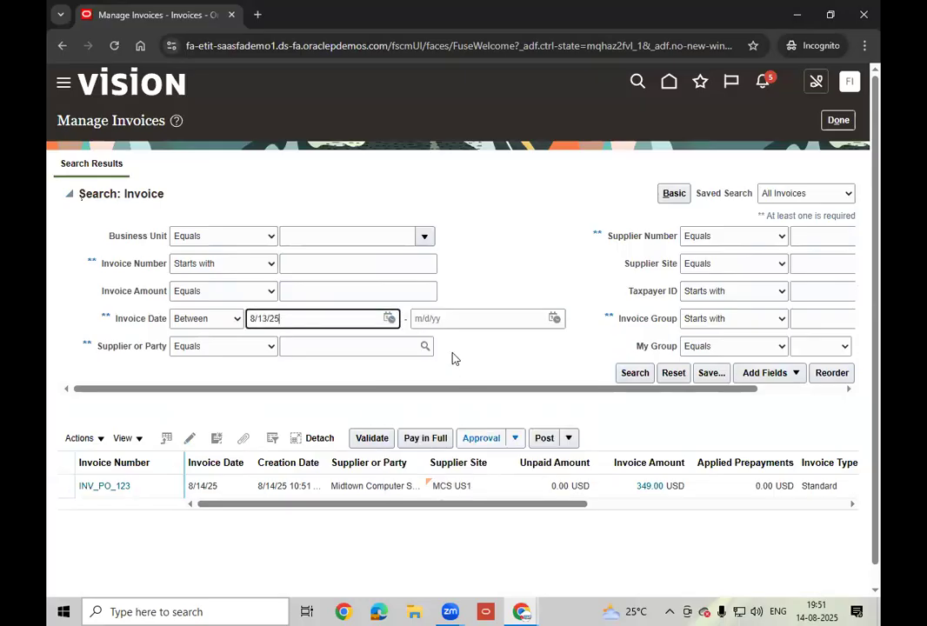
click(558, 320)
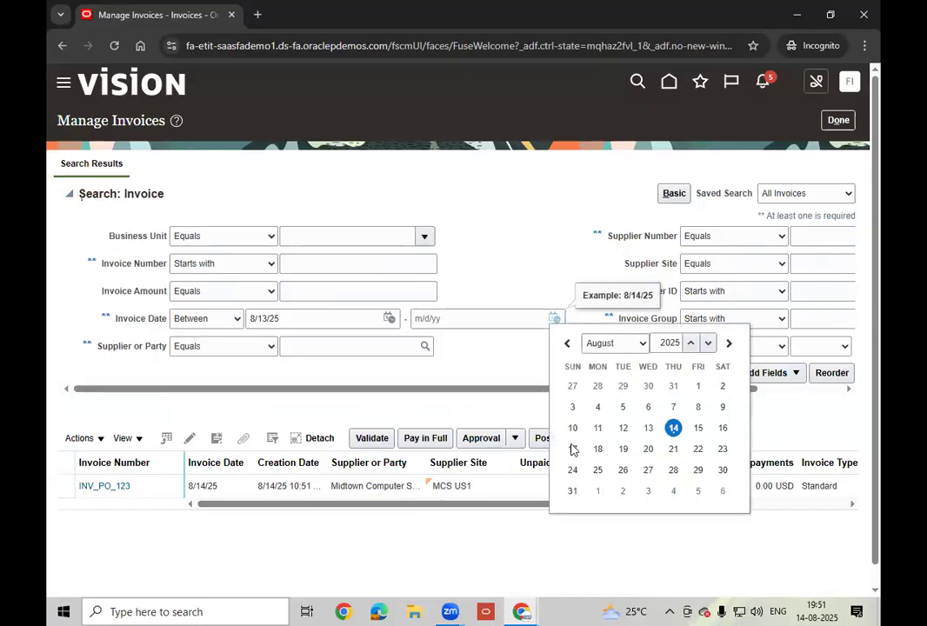
click(675, 428)
click(636, 377)
click(693, 354)
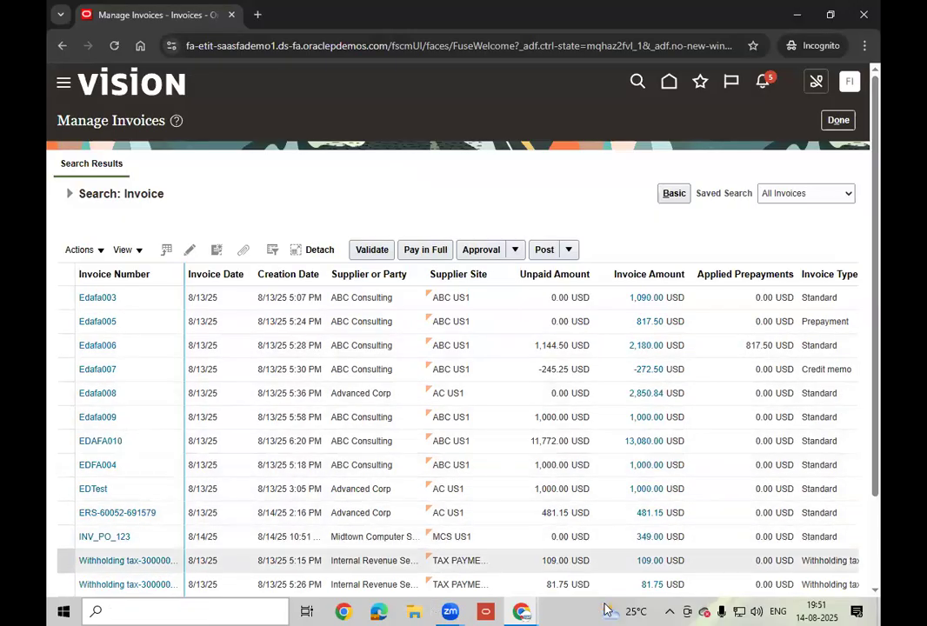
- Back in Manage Invoices, search invoice numbers containing 60052 with both invoice date fields cleared
click(521, 611)
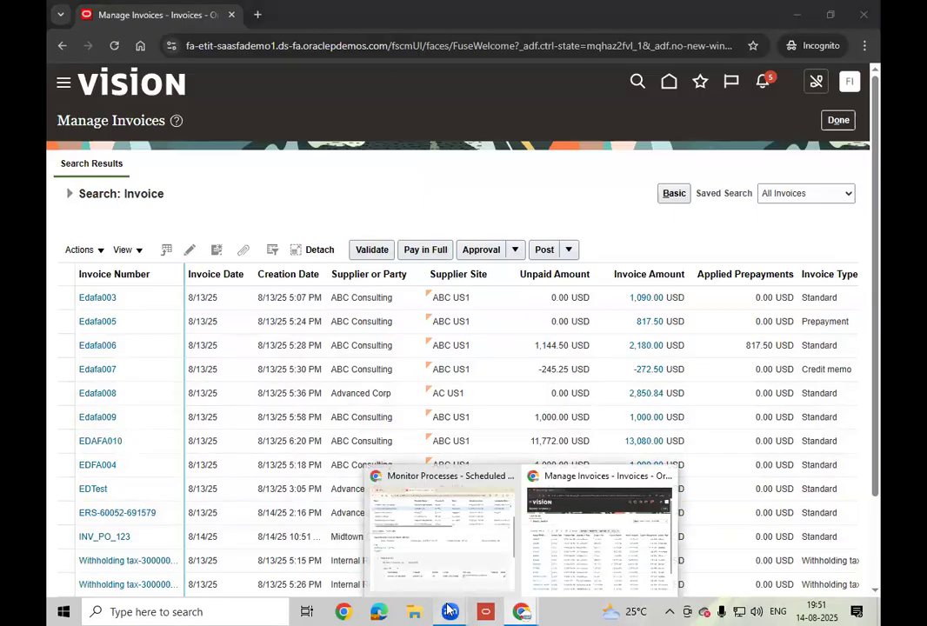
mouse_move(450, 611)
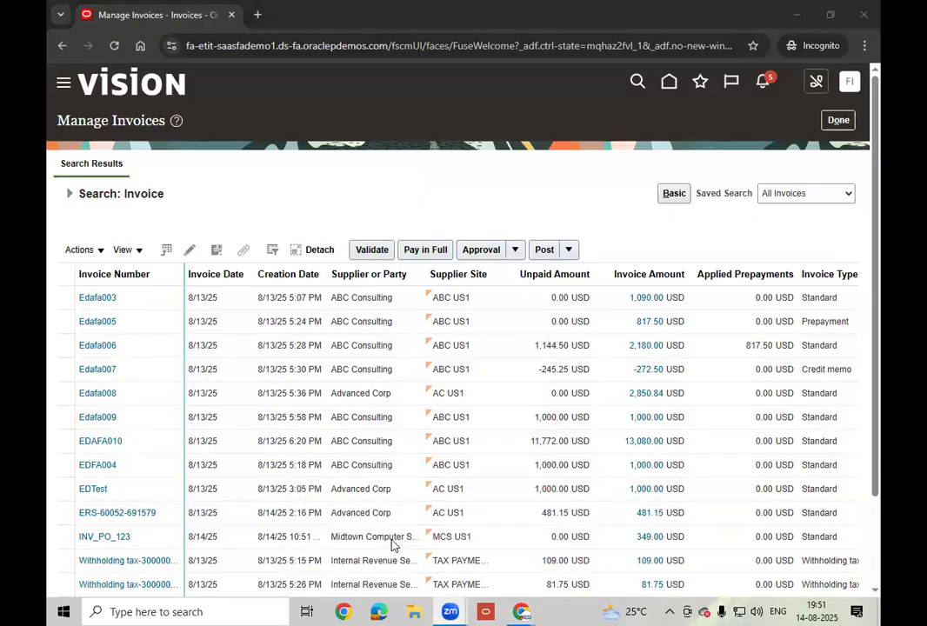
click(466, 301)
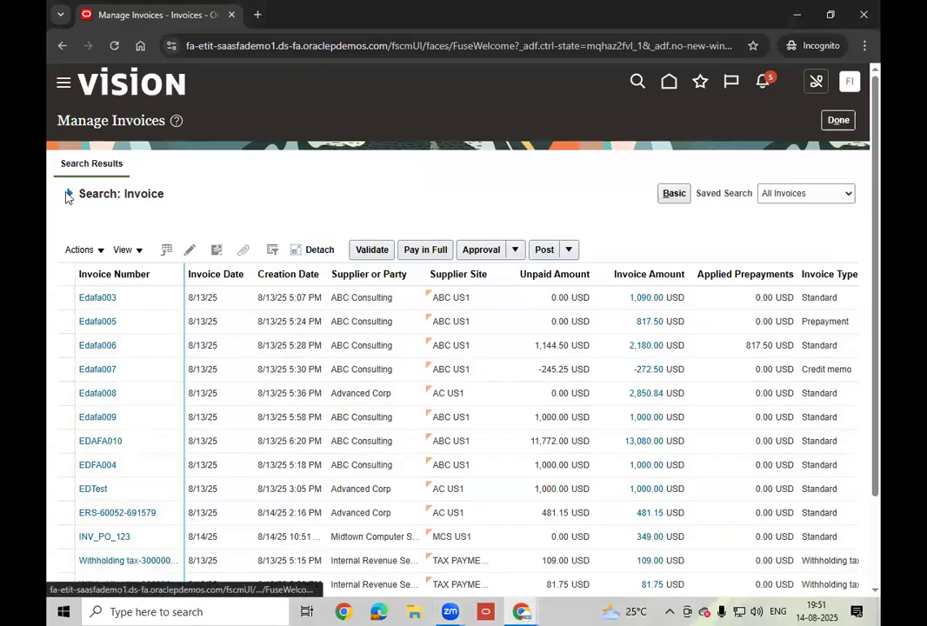
click(68, 197)
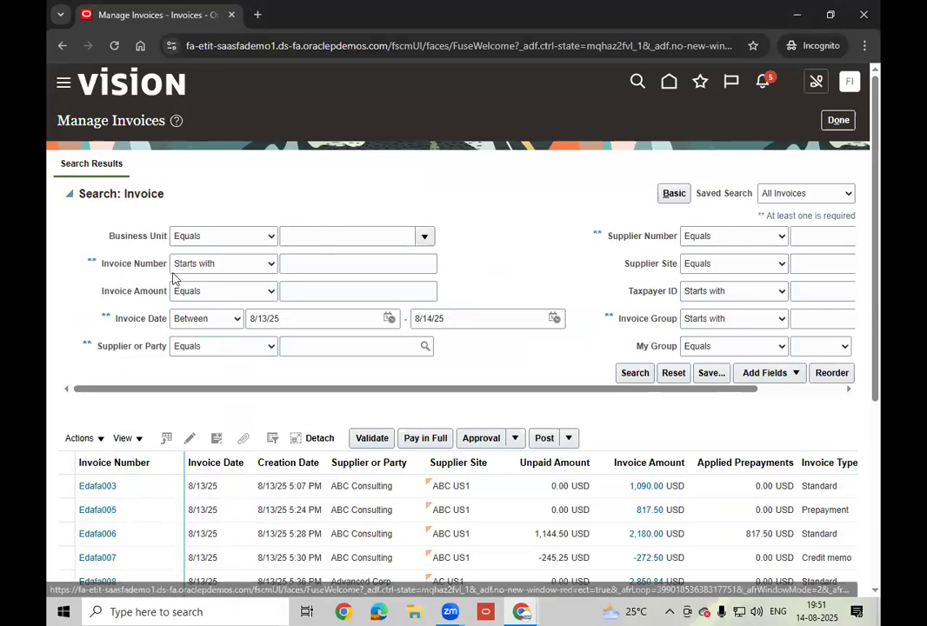
click(246, 264)
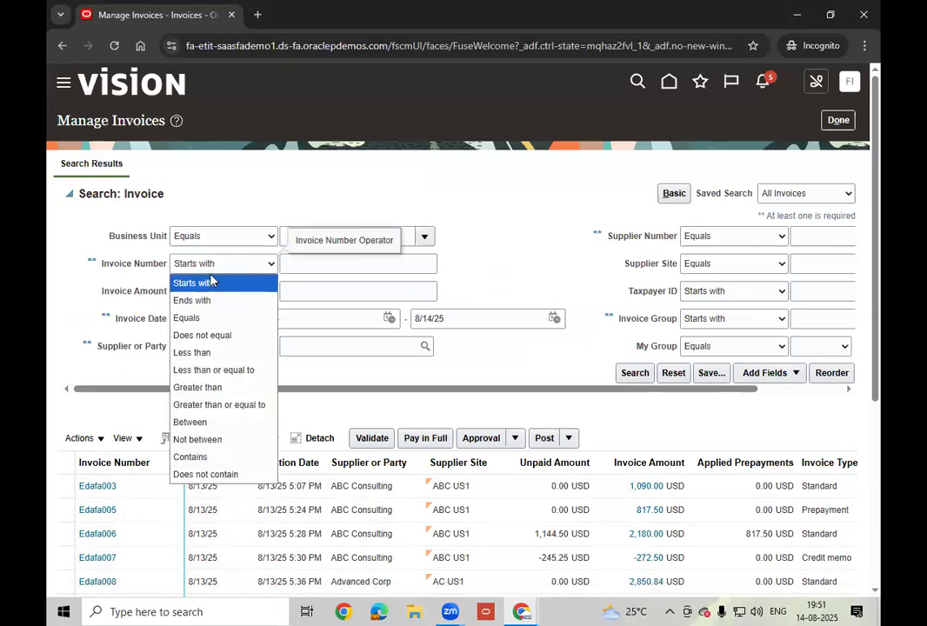
click(198, 458)
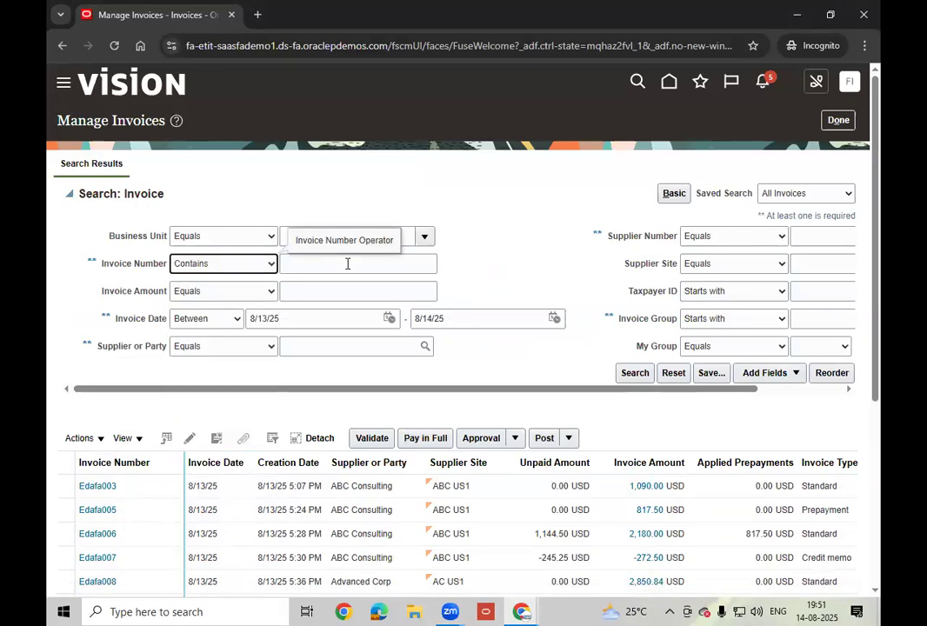
click(348, 264)
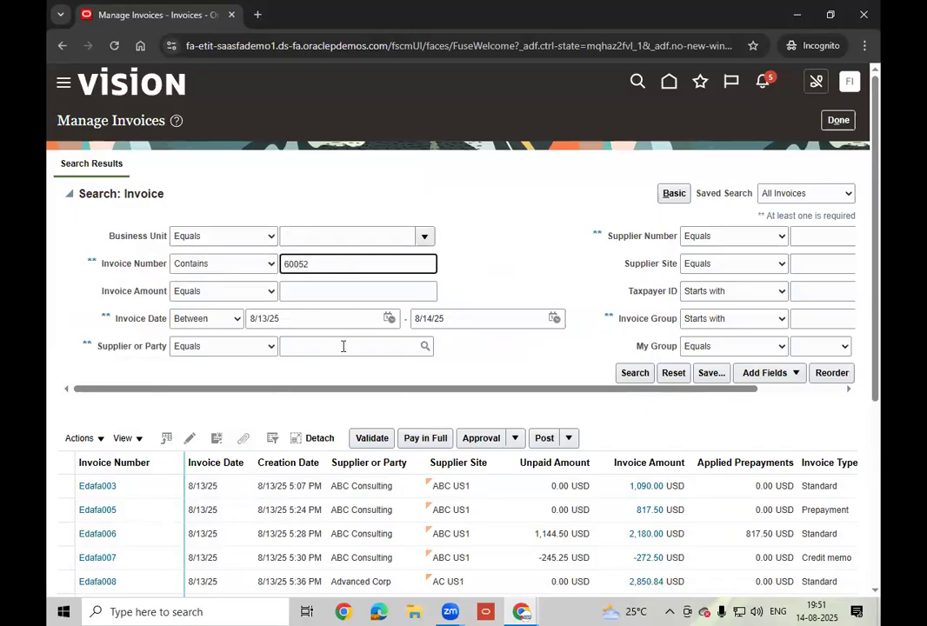
click(326, 314)
key(BackSpace)
key(BackSpace)
key(BackSpace)
key(BackSpace)
key(BackSpace)
key(BackSpace)
click(463, 316)
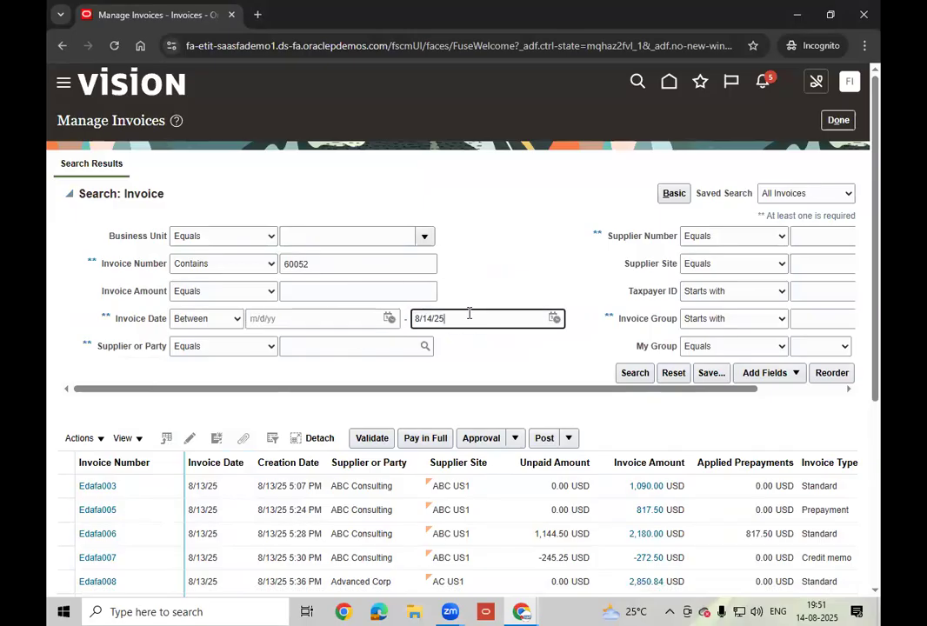
key(BackSpace)
key(BackSpace)
key(BackSpace)
key(BackSpace)
key(BackSpace)
key(BackSpace)
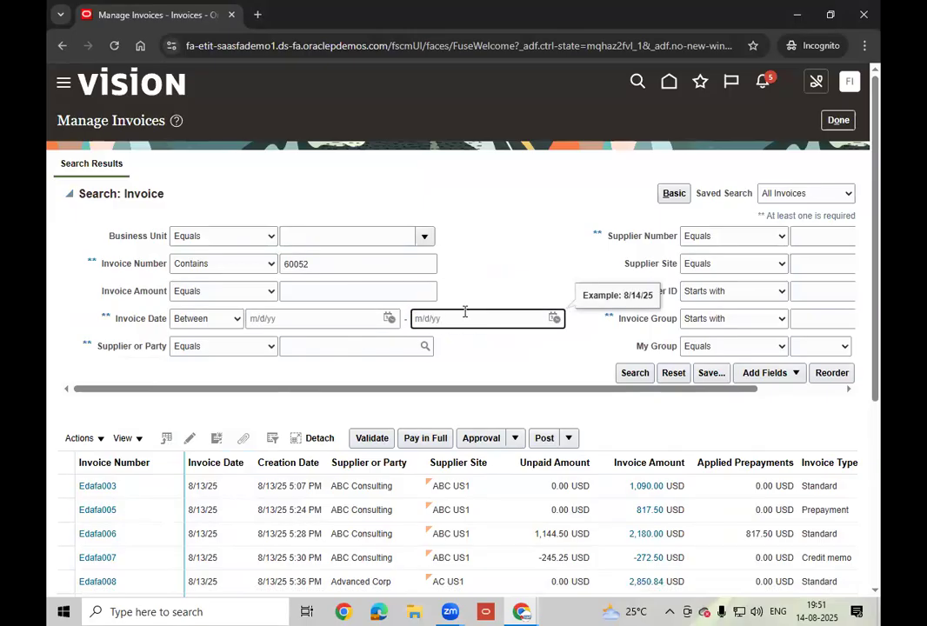
click(632, 374)
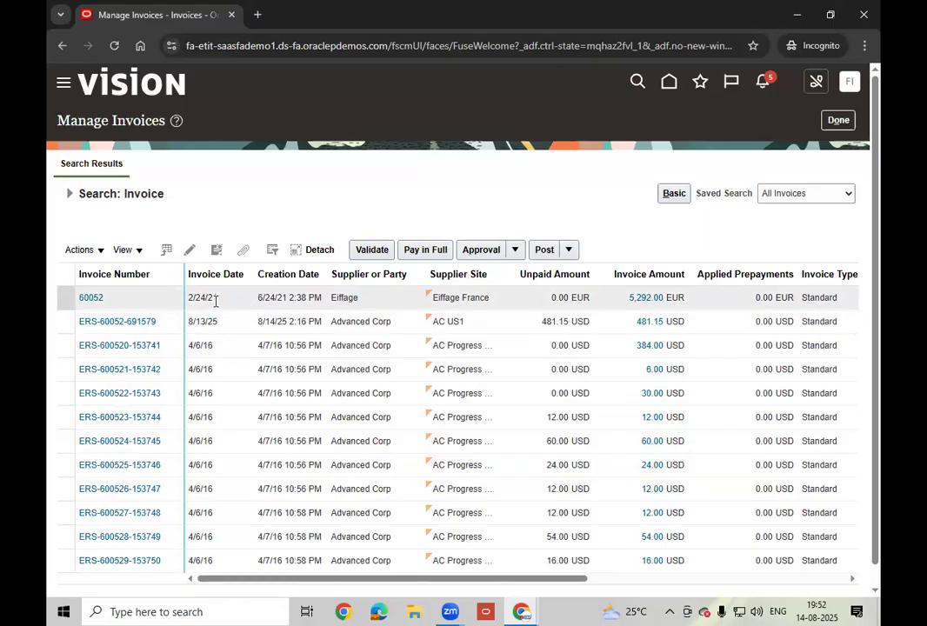
click(400, 326)
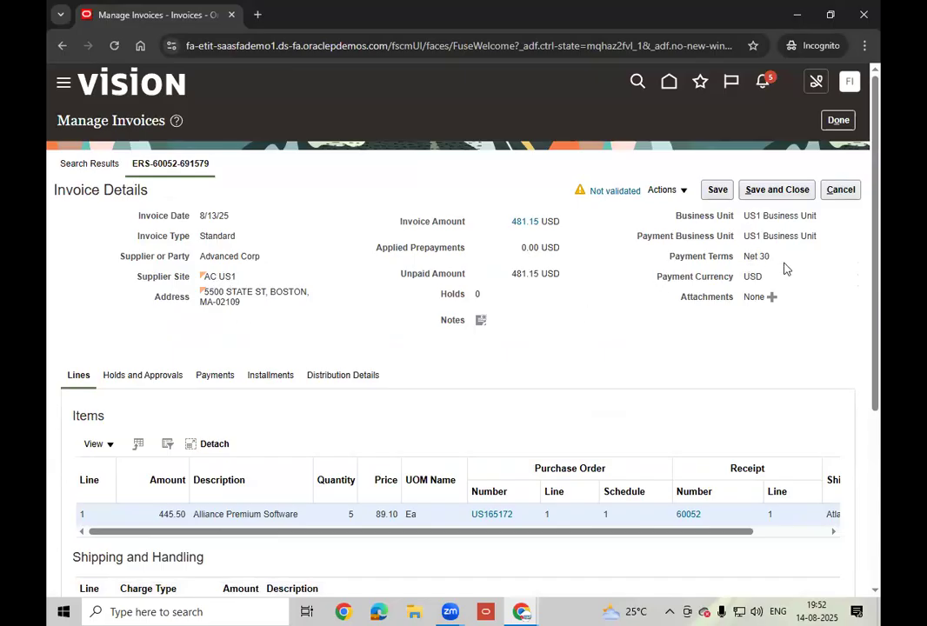
drag(774, 259, 748, 260)
click(574, 335)
- Review the item line (quantity 5) and summary tax lines, scrolling the tables sideways
scroll(574, 335, down, 1)
scroll(574, 335, down, 2)
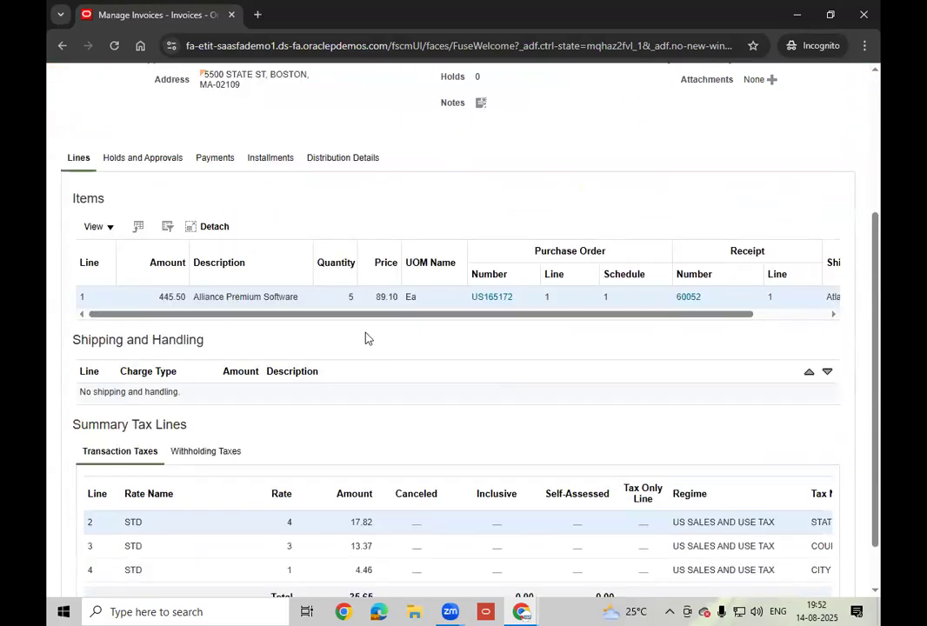
double_click(352, 297)
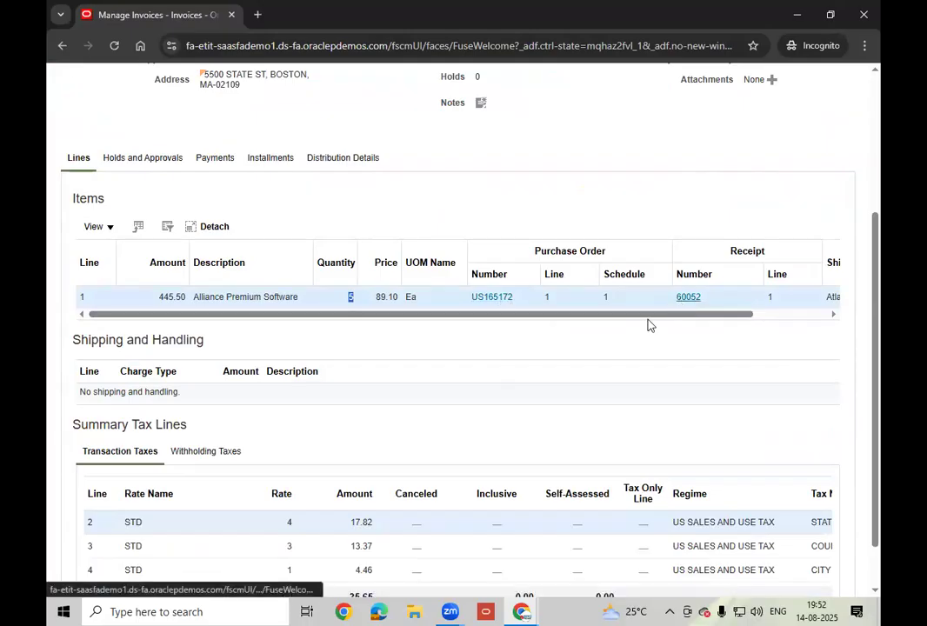
drag(647, 321, 765, 319)
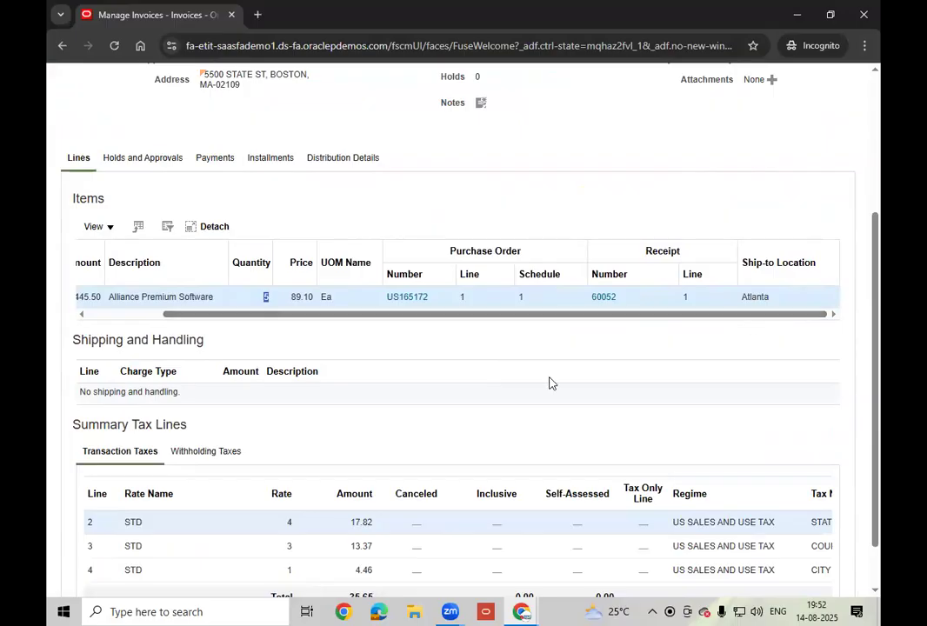
scroll(513, 409, down, 1)
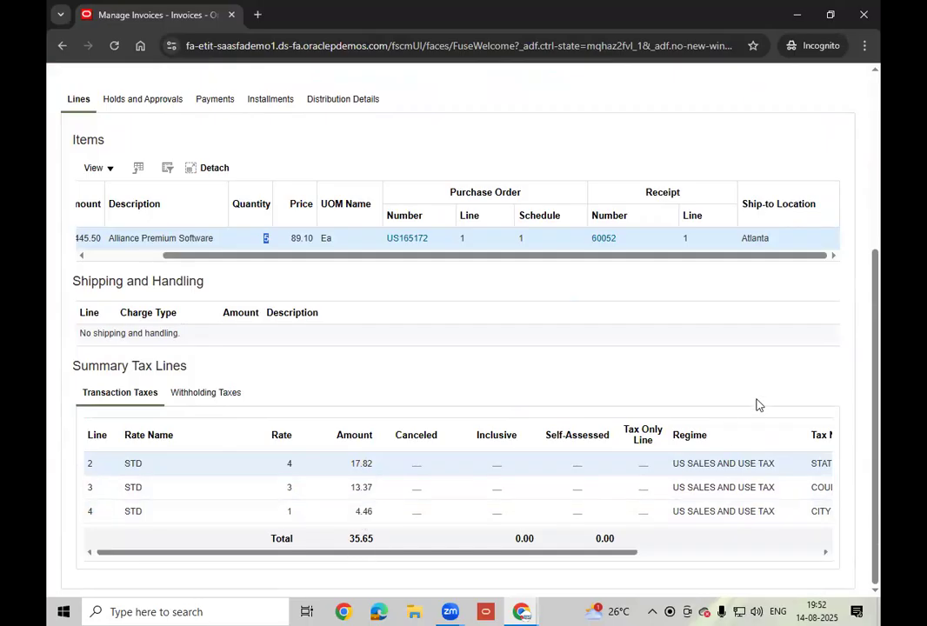
drag(621, 553, 437, 546)
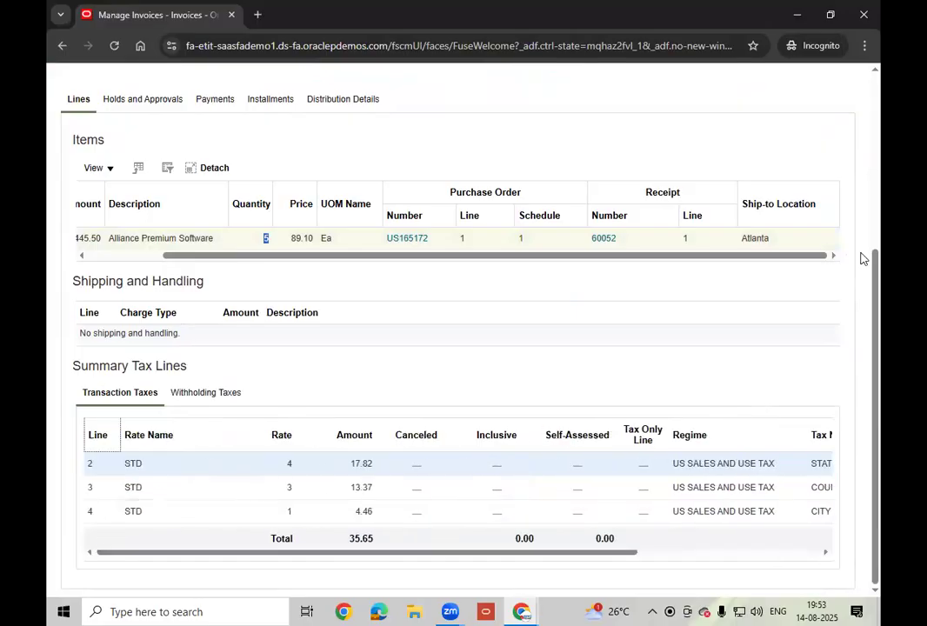
drag(874, 292, 881, 131)
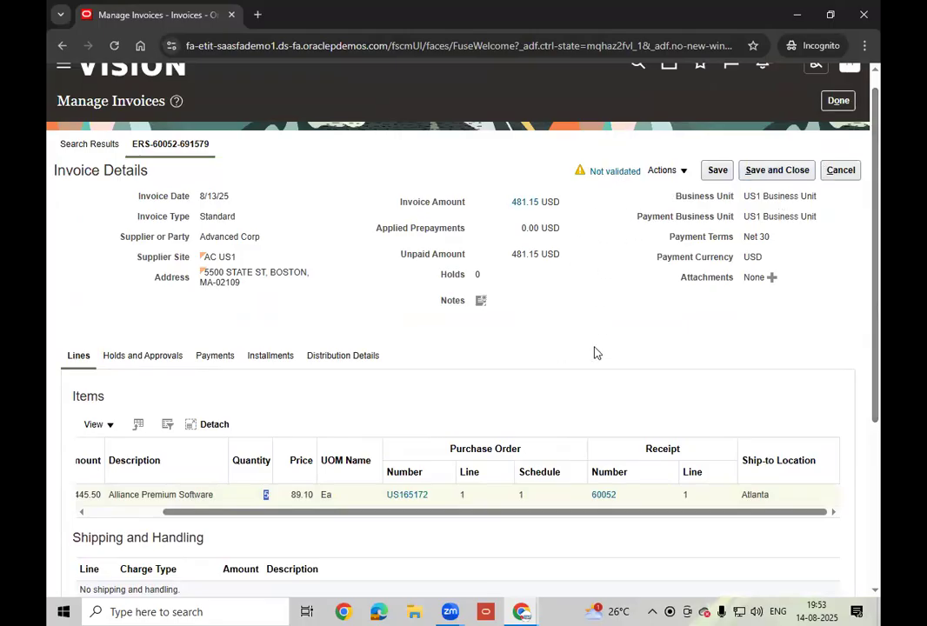
- Check the invoice summary (unaccounted, unpaid, 481.15 USD due 9/12/25, no holds), then show invoice actions
click(618, 171)
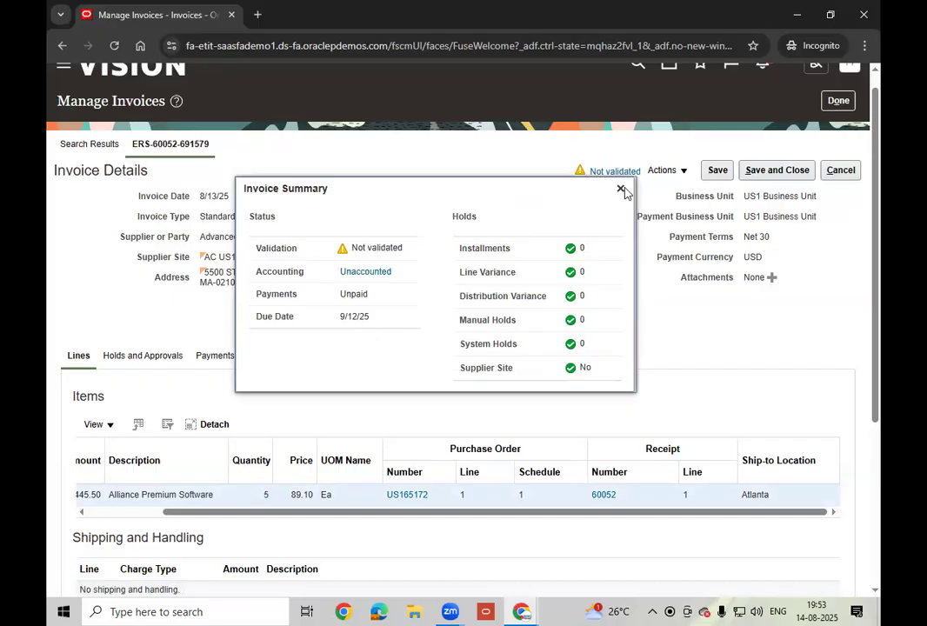
click(681, 172)
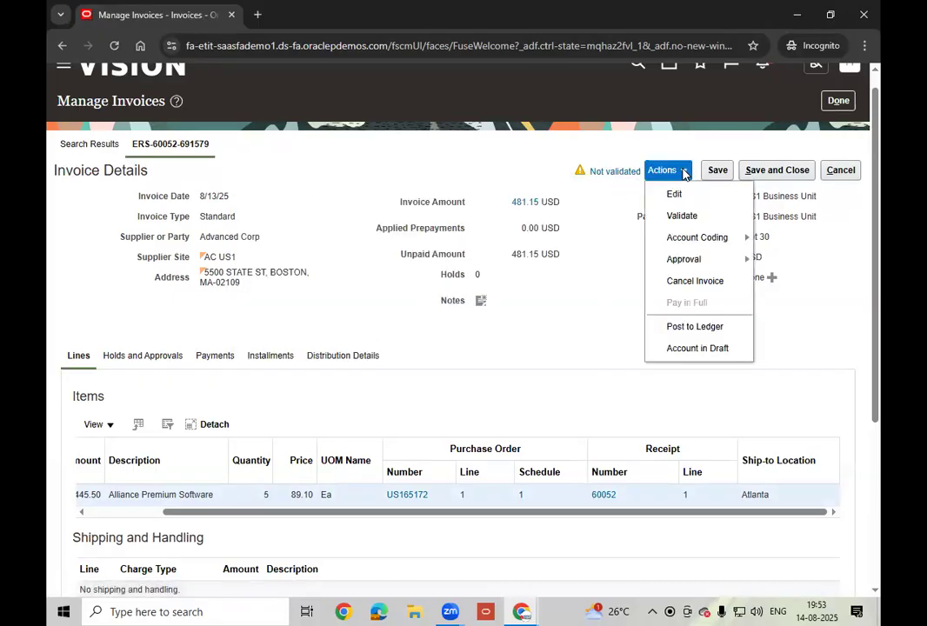
click(695, 220)
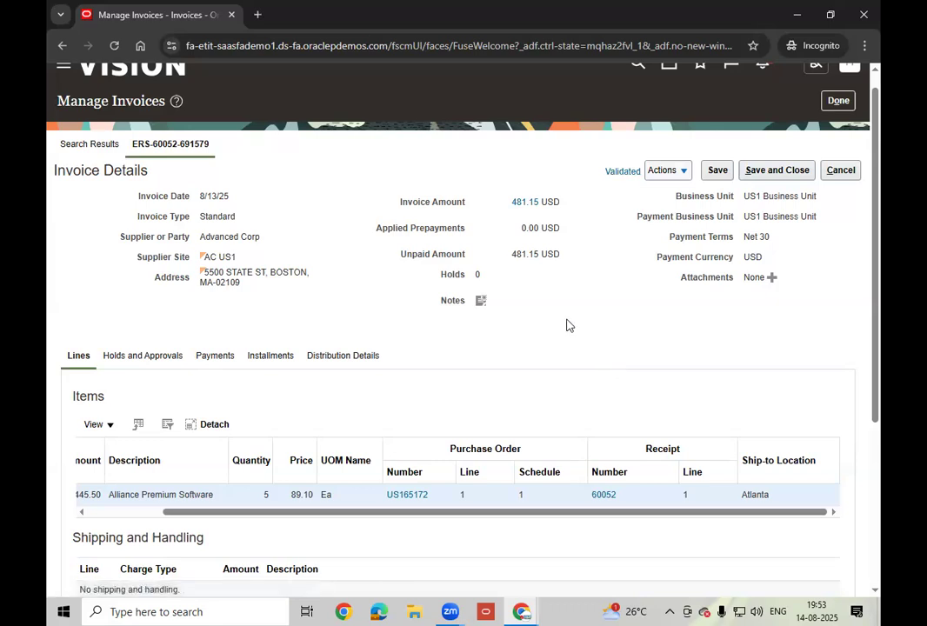
scroll(567, 325, down, 3)
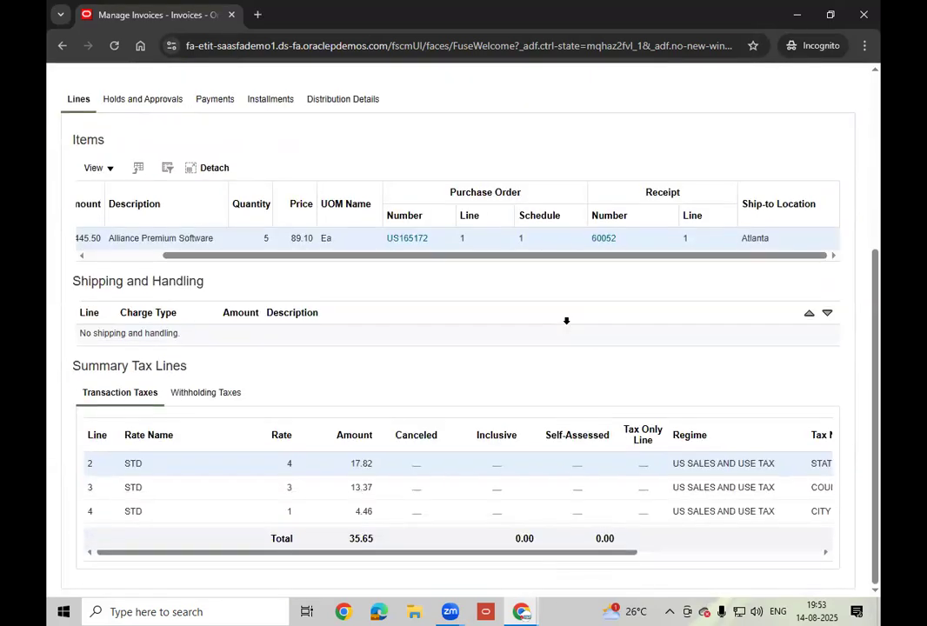
scroll(566, 321, up, 3)
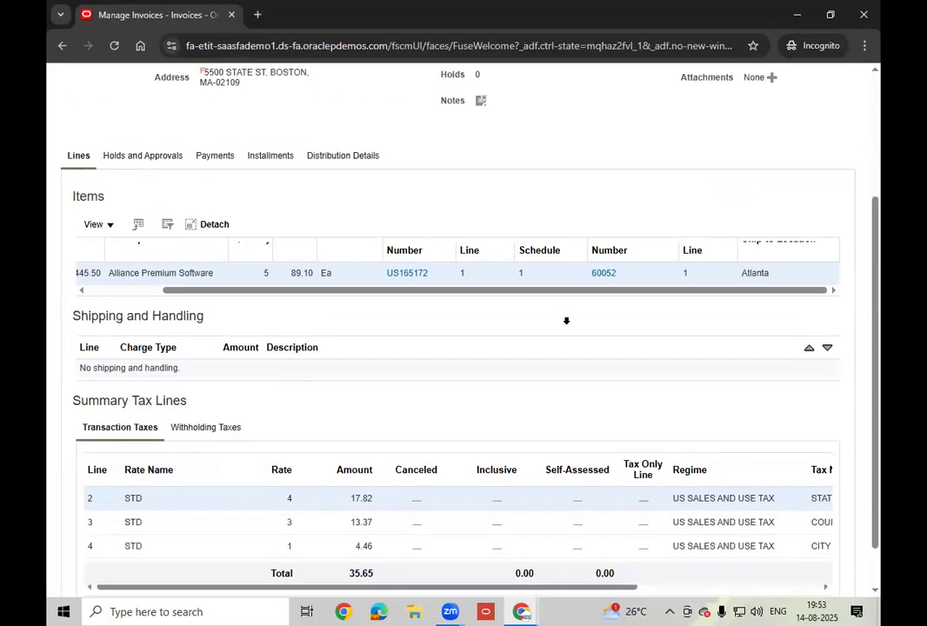
click(144, 318)
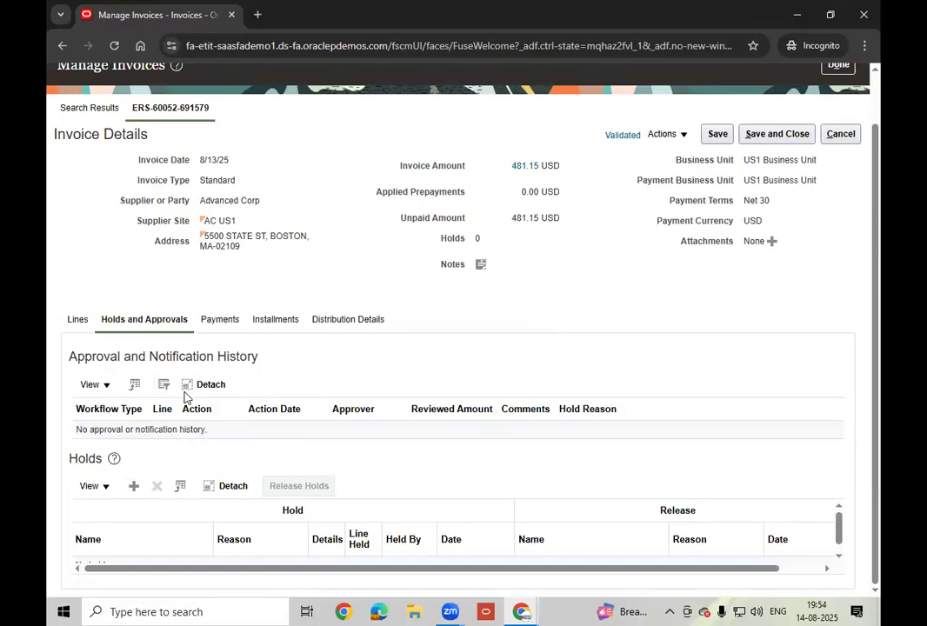
- Review the invoice's payments, installments and distribution detail amounts
click(222, 321)
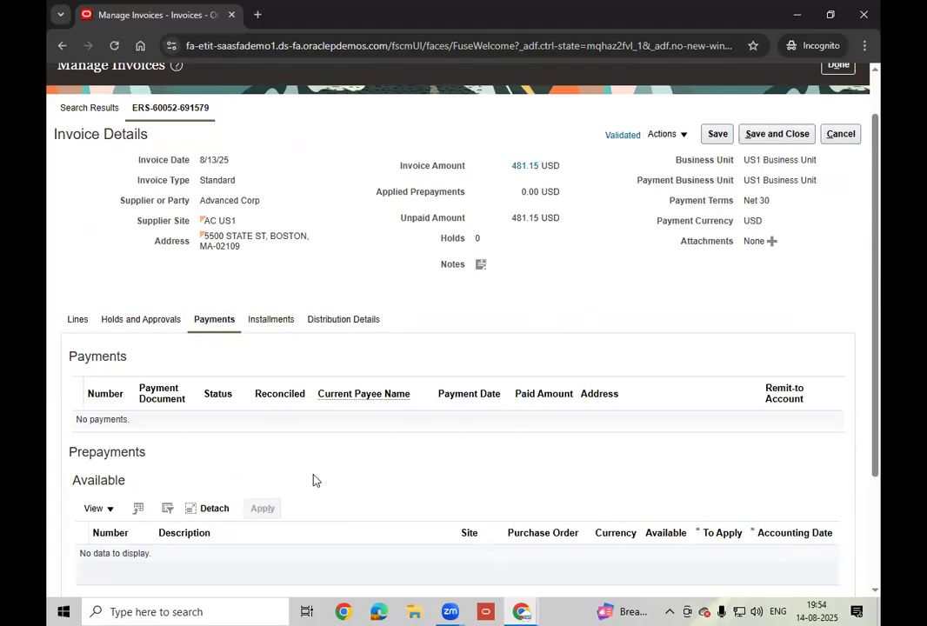
click(270, 321)
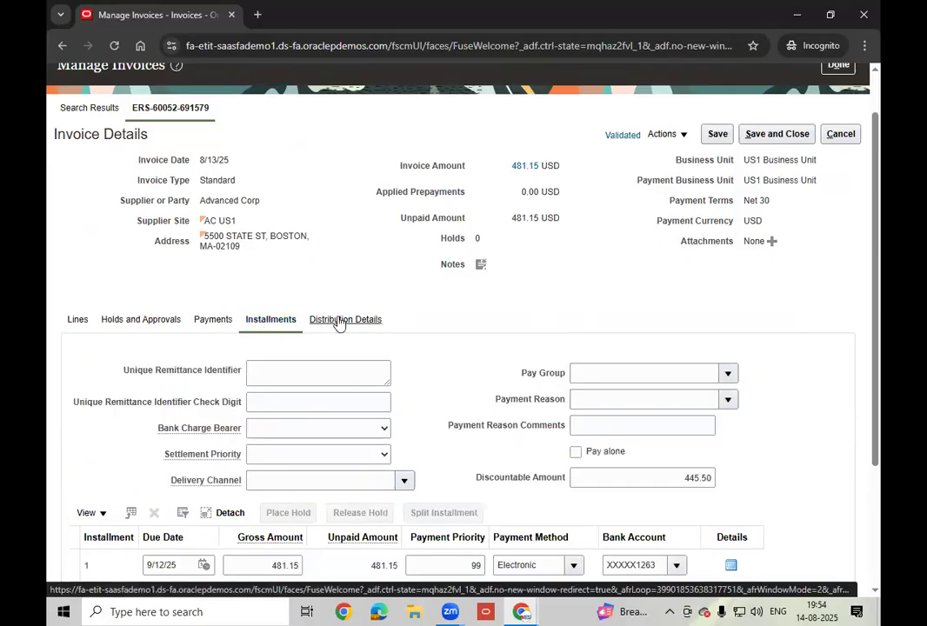
click(340, 321)
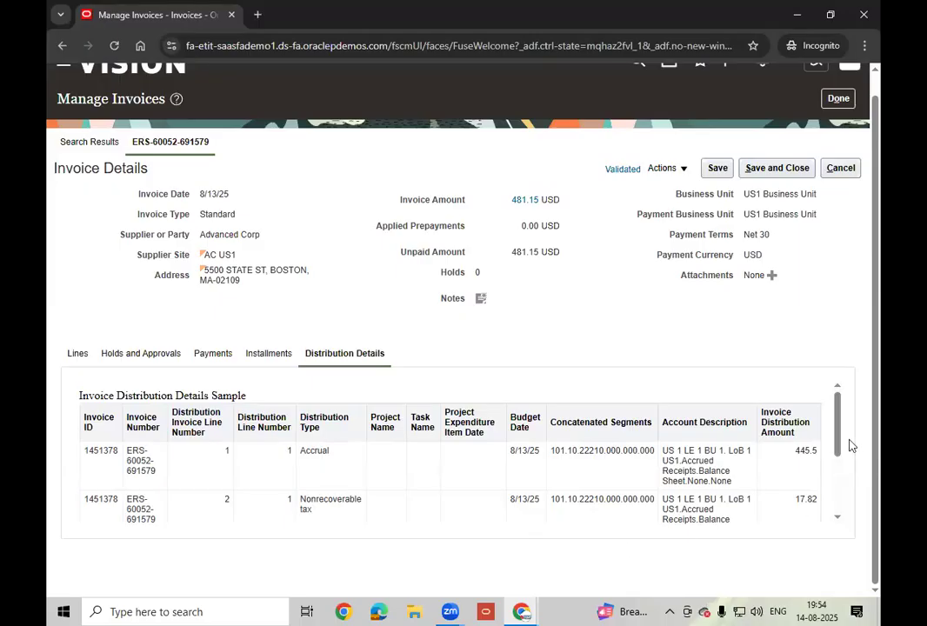
drag(839, 447, 849, 473)
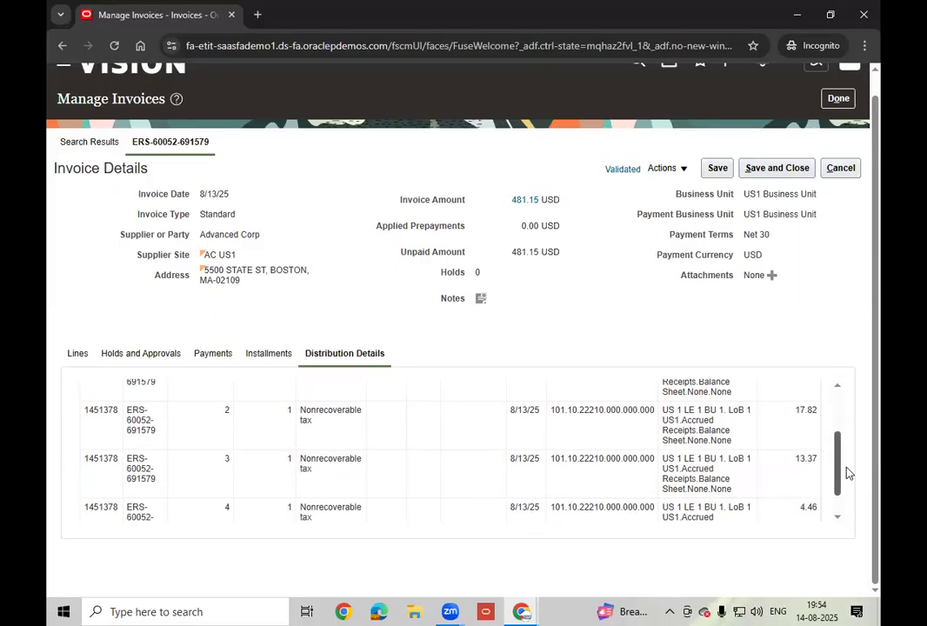
drag(849, 473, 852, 489)
scroll(848, 474, up, 3)
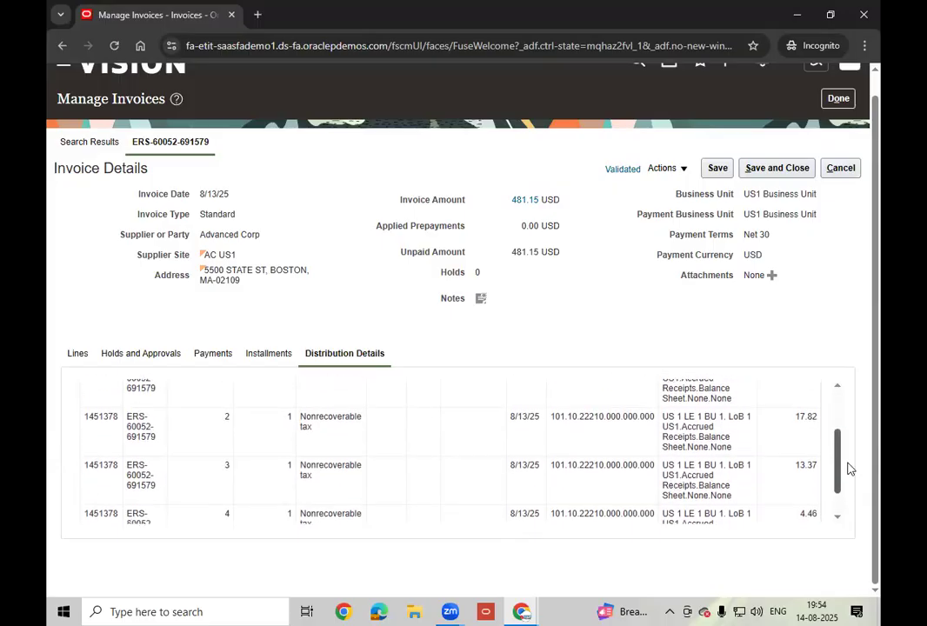
scroll(854, 487, down, 3)
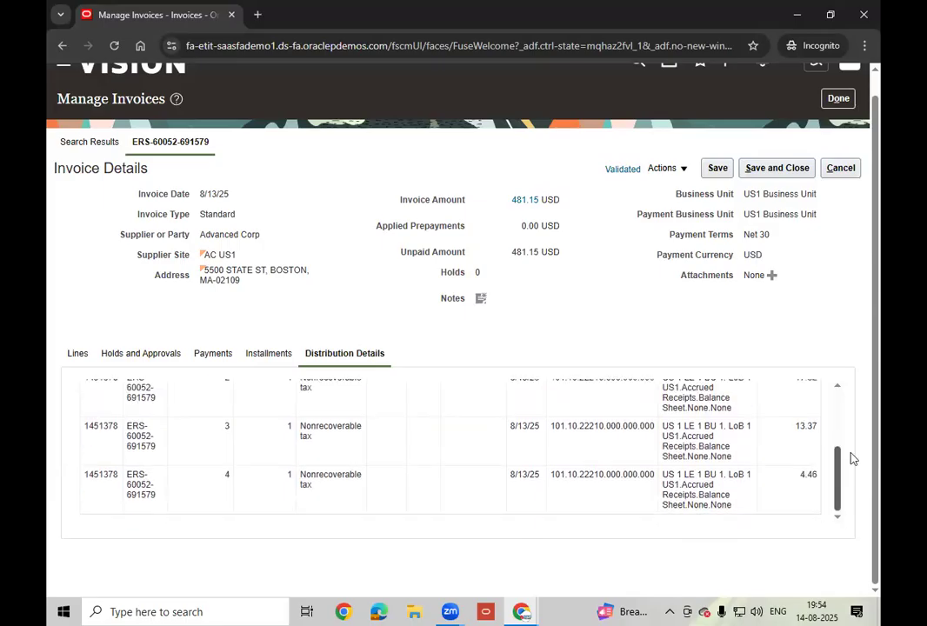
scroll(851, 431, up, 3)
scroll(853, 470, down, 2)
scroll(853, 442, up, 3)
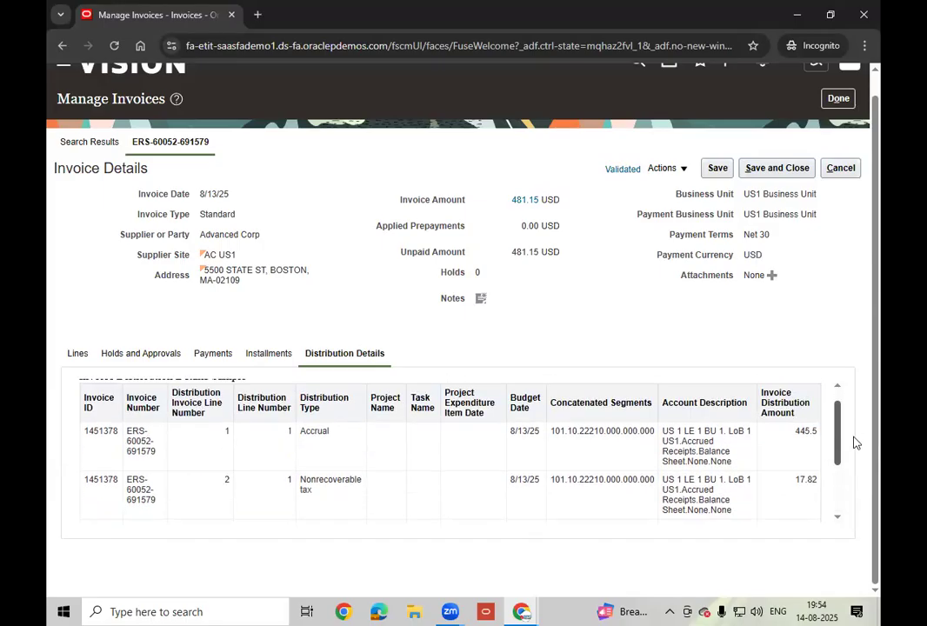
scroll(855, 456, down, 3)
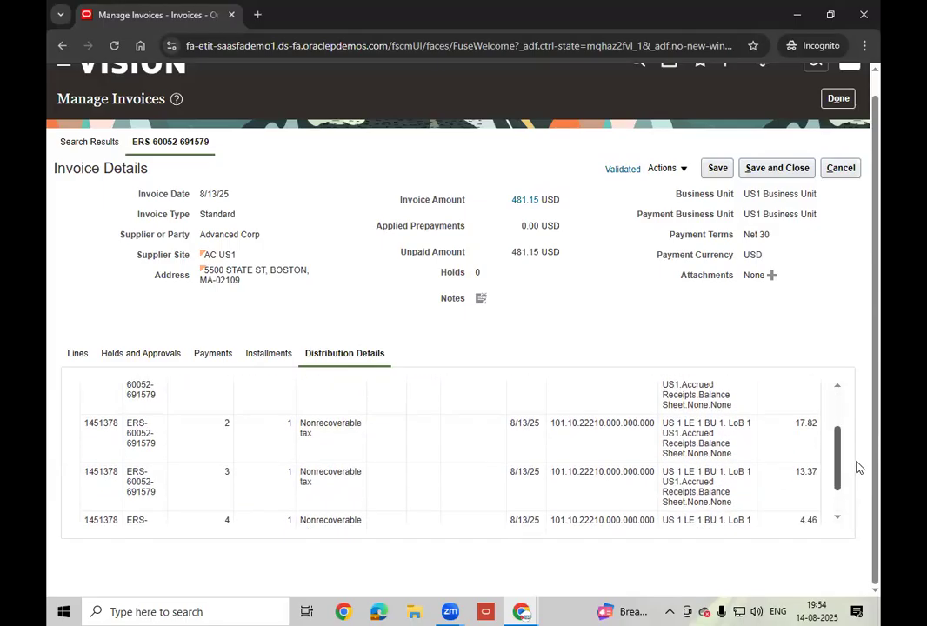
scroll(858, 496, down, 1)
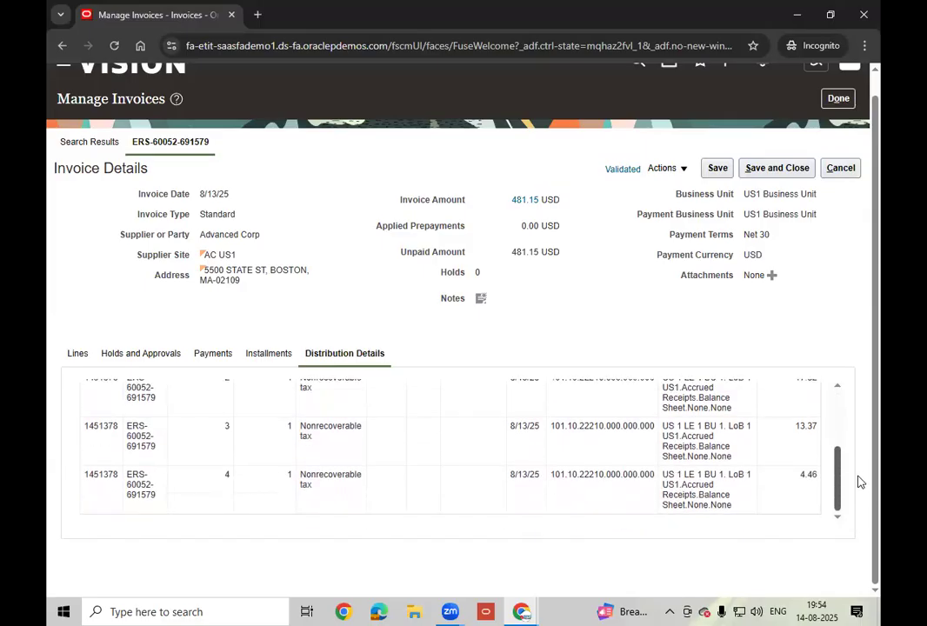
scroll(859, 479, up, 1)
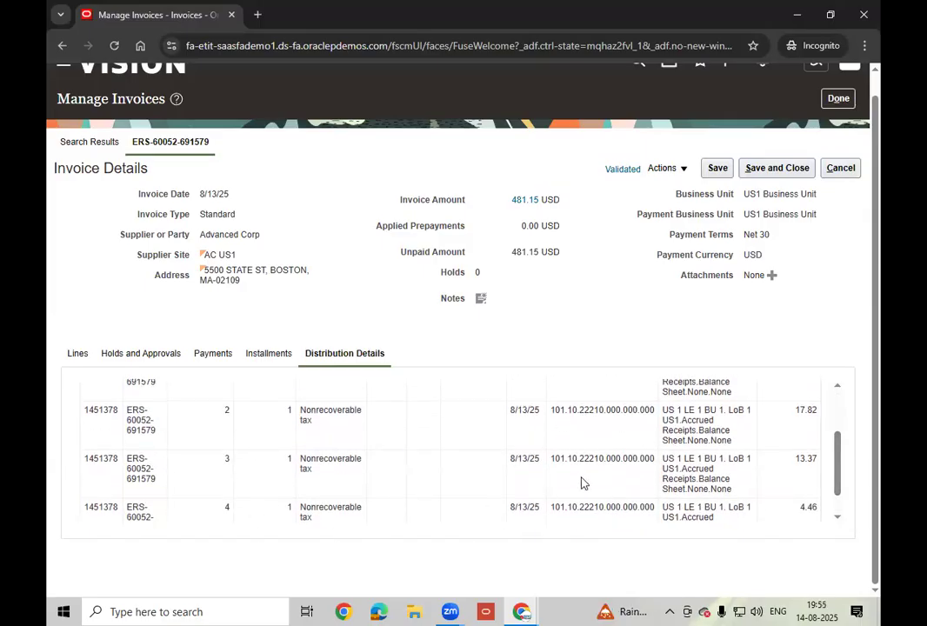
drag(842, 476, 839, 369)
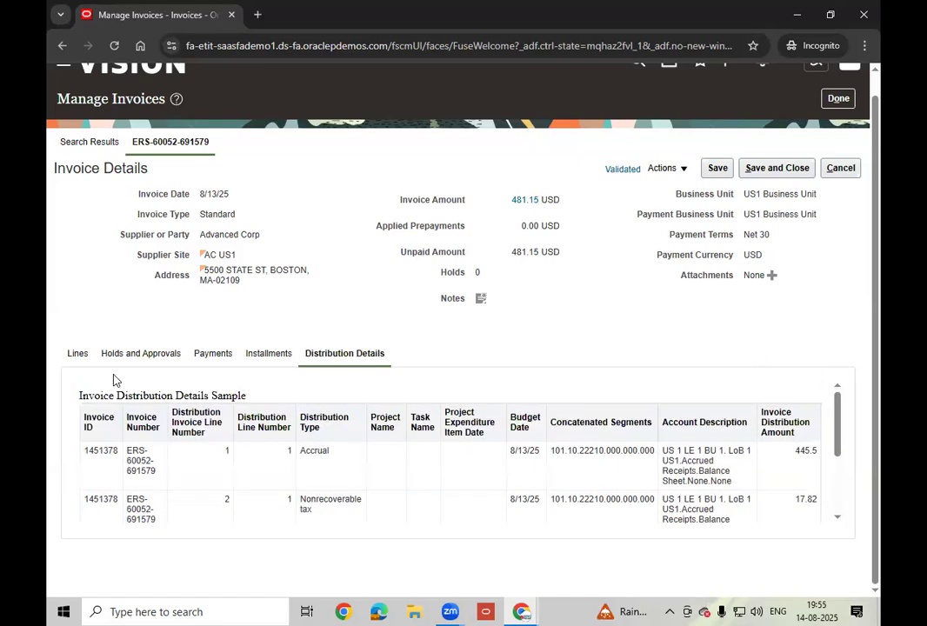
- Switch to the Lines tab to review the Alliance Premium Software item and 35.65 total tax
click(77, 354)
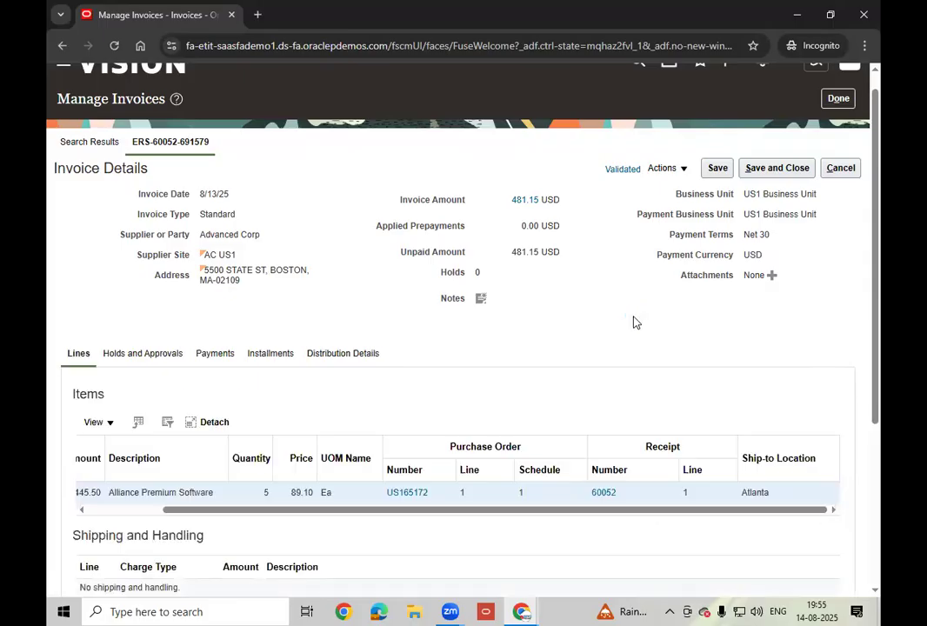
drag(877, 357, 866, 519)
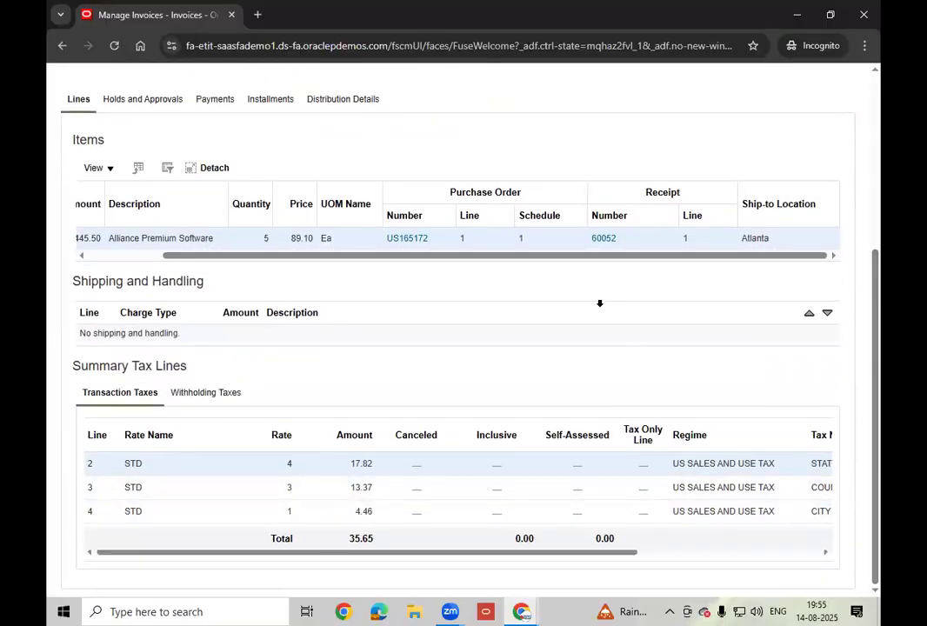
drag(719, 259, 879, 166)
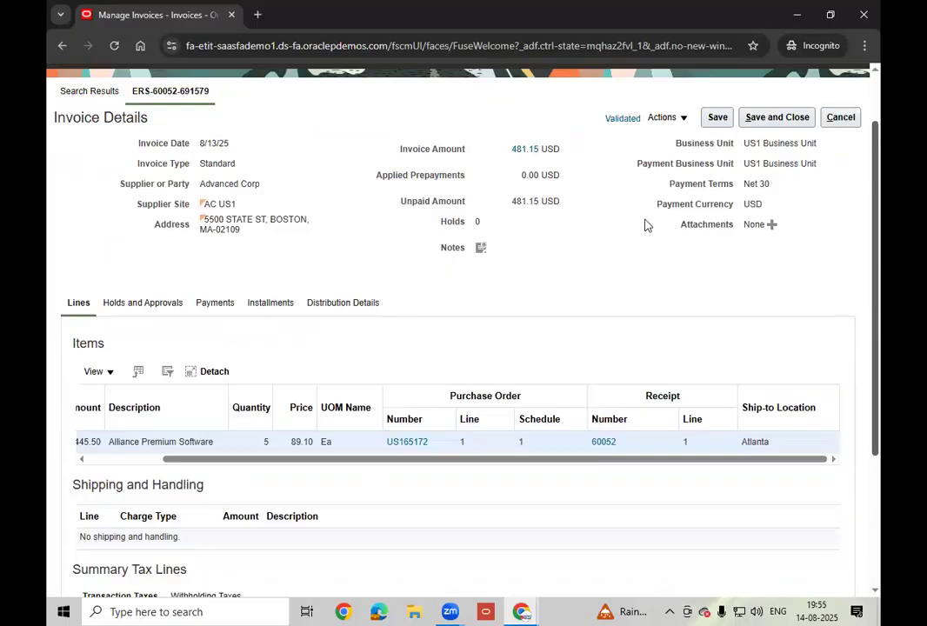
- Post the invoice to the ledger and review accounting lines: 445.50 and 35.65 debits against liability credits
click(684, 122)
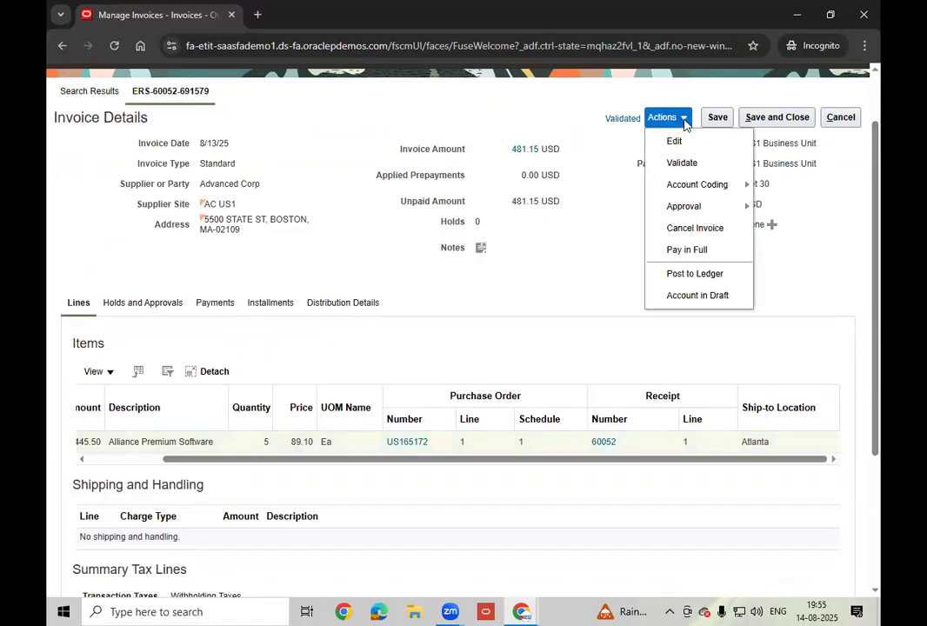
click(722, 274)
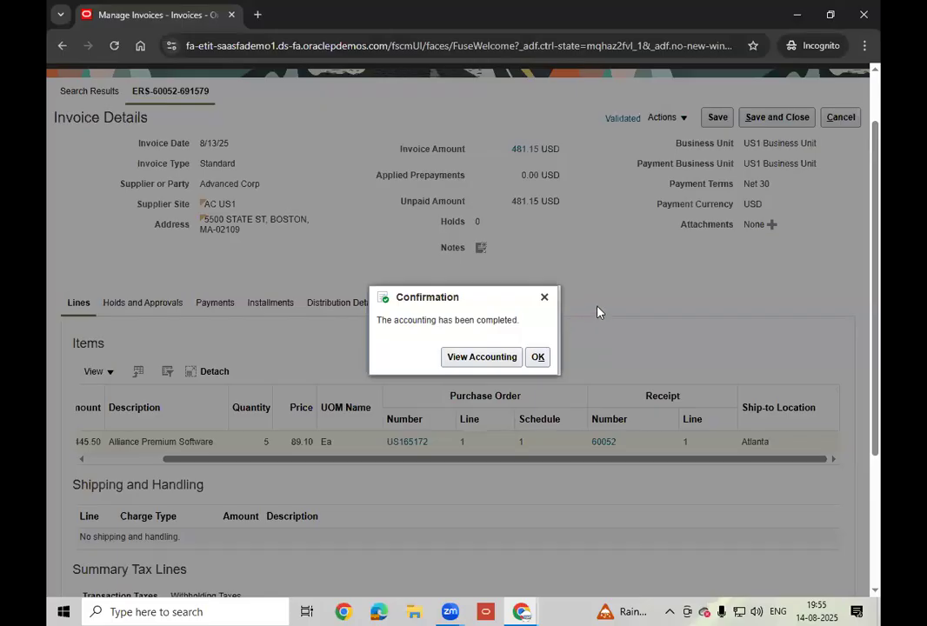
click(499, 364)
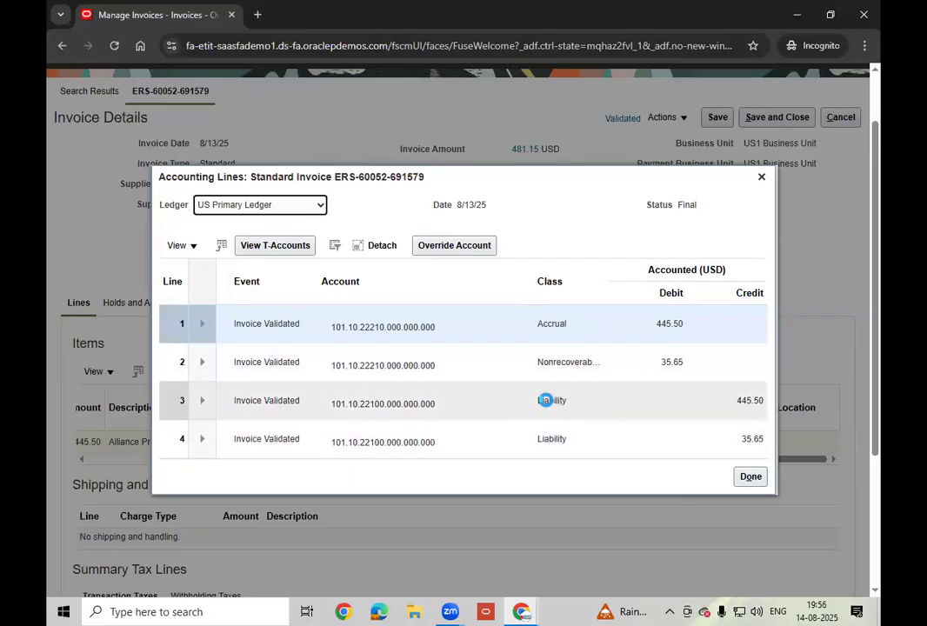
double_click(548, 400)
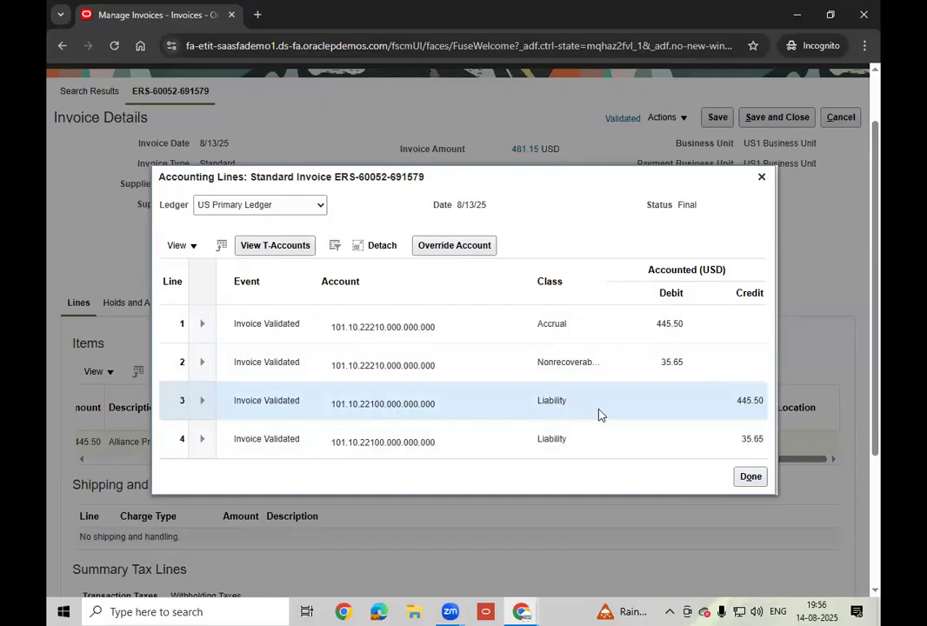
click(761, 177)
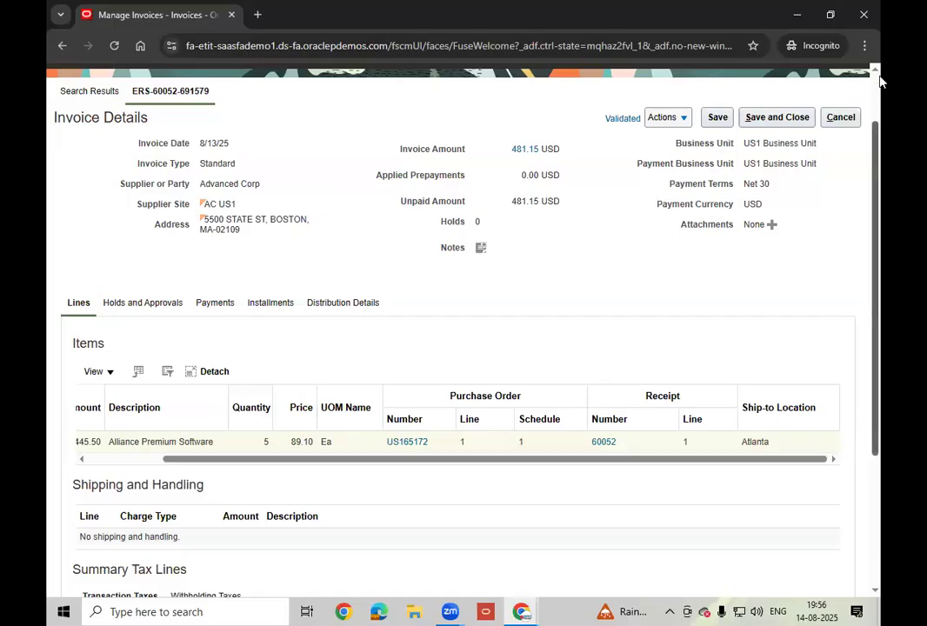
scroll(357, 261, up, 1)
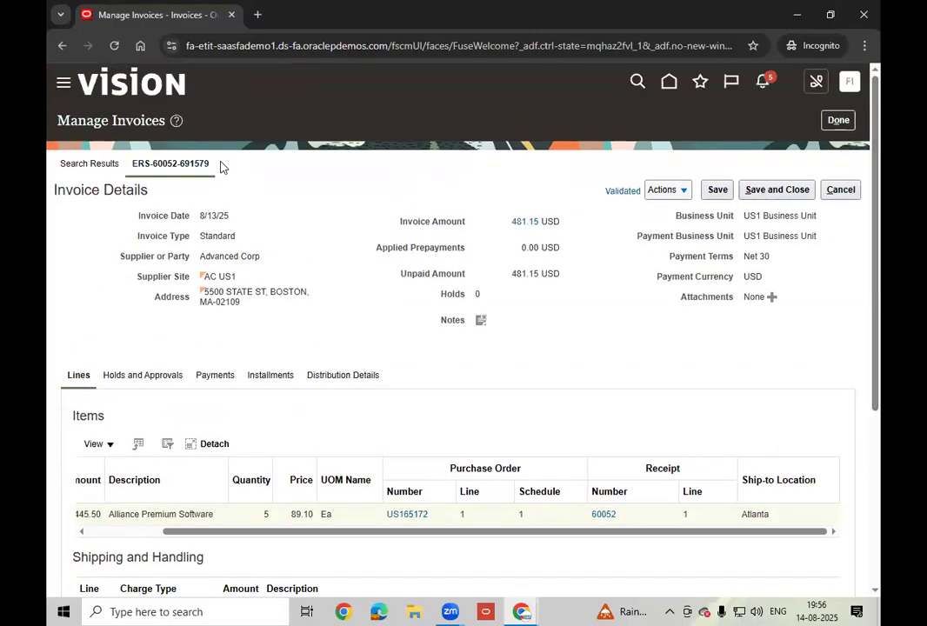
drag(207, 164, 119, 162)
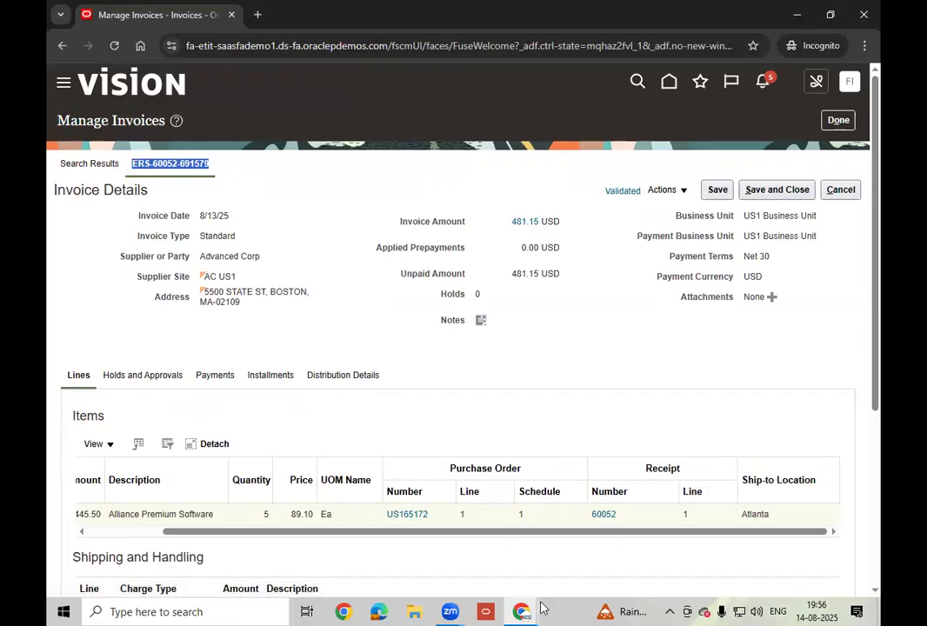
mouse_move(443, 609)
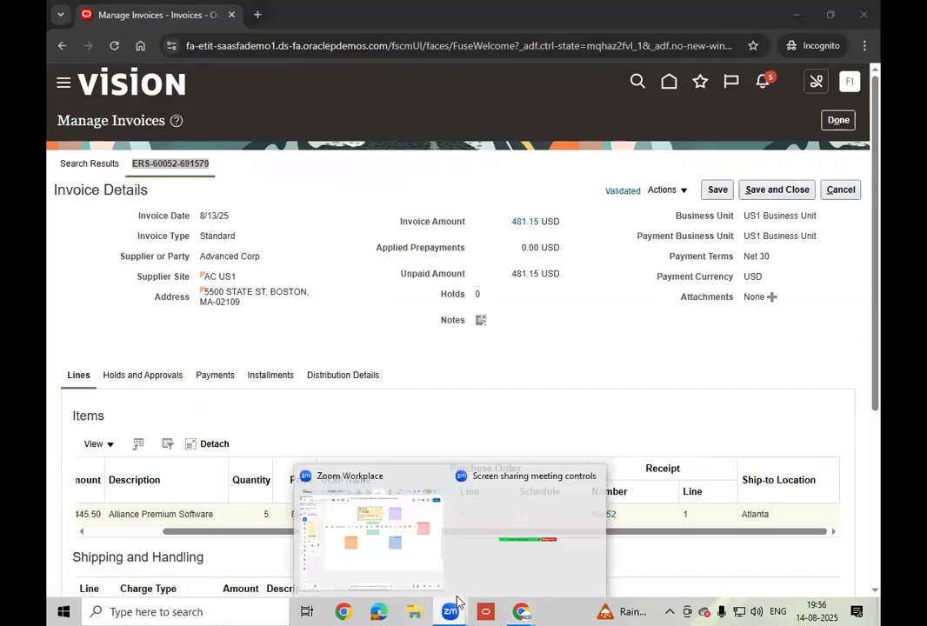
click(424, 542)
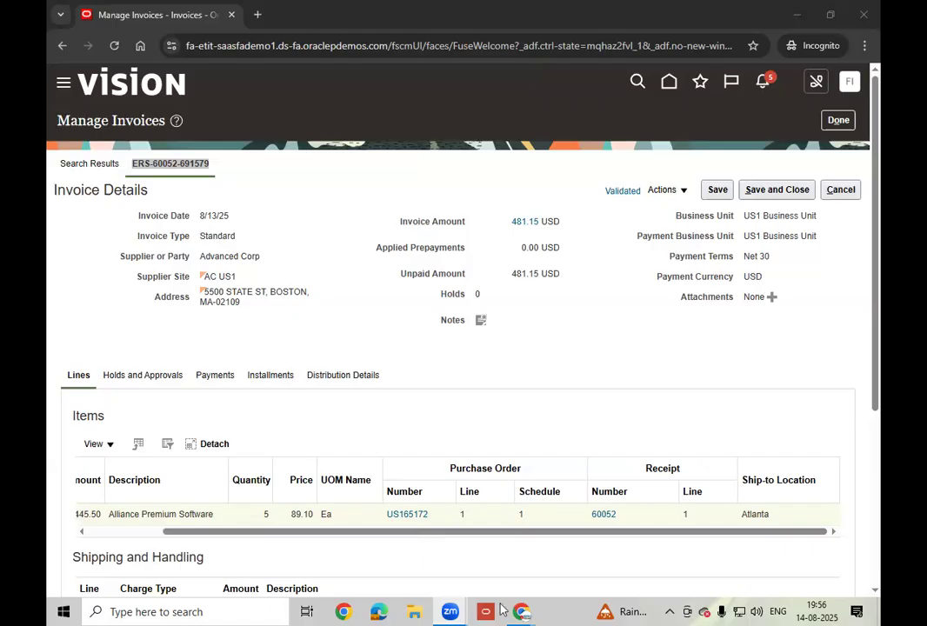
mouse_move(523, 612)
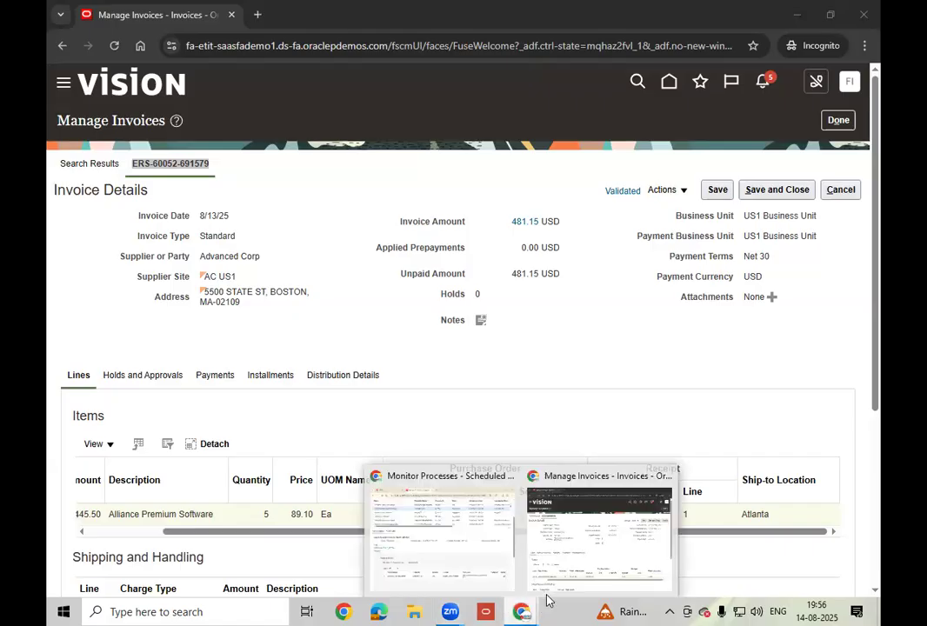
click(575, 558)
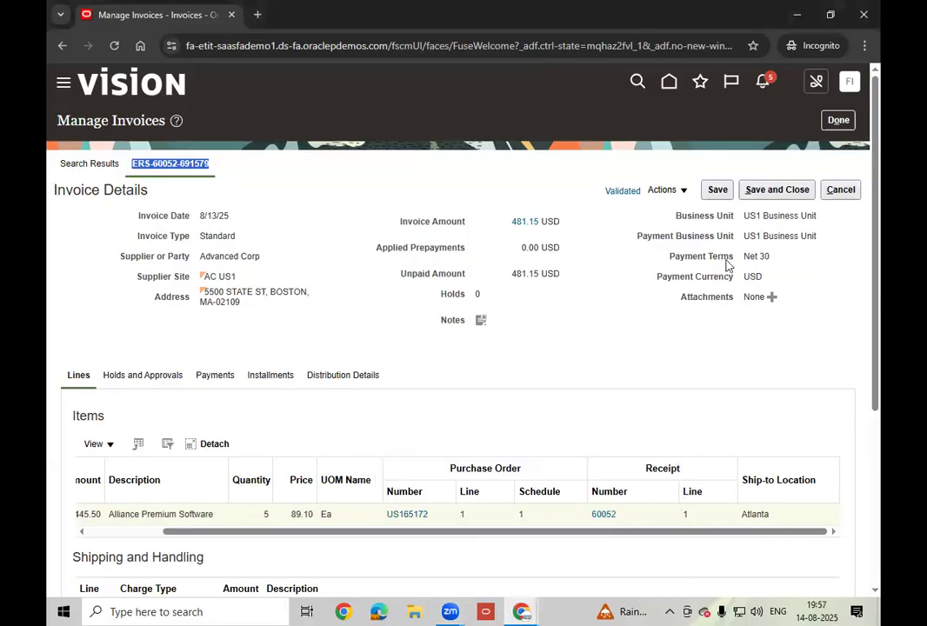
click(838, 120)
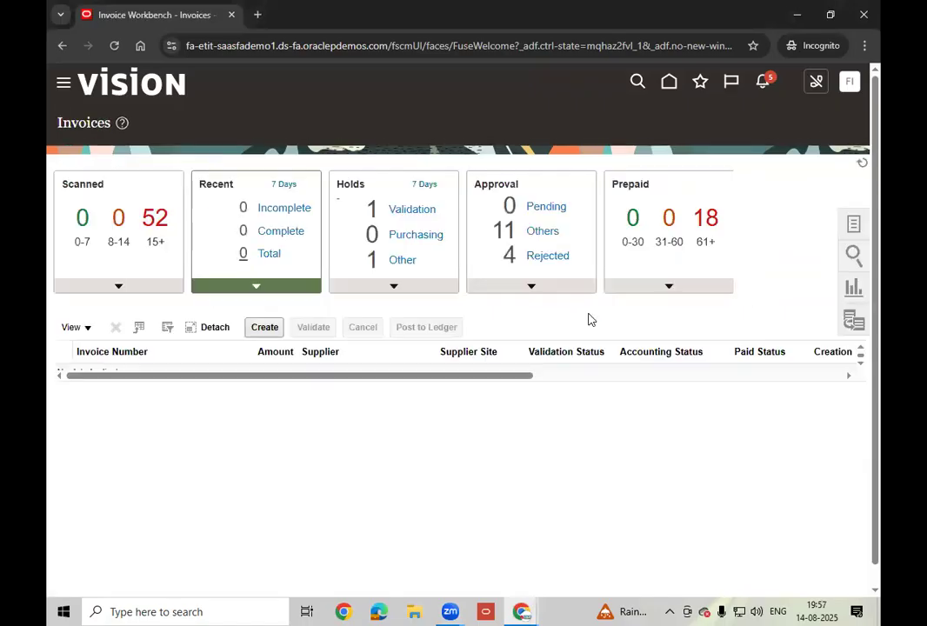
- From Home, go to the Payments work area and start a new Create Payment form
click(669, 83)
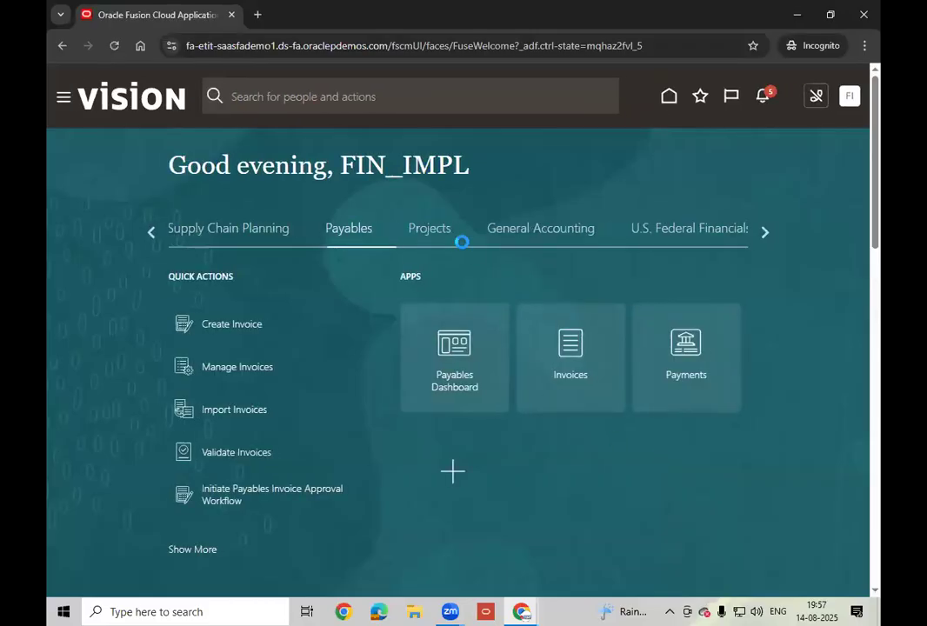
click(692, 376)
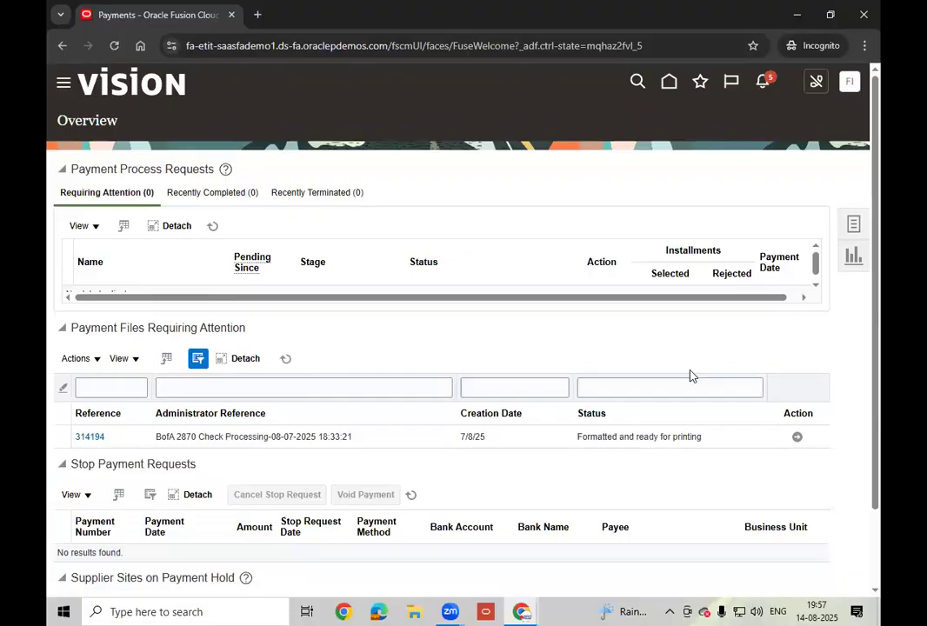
click(857, 229)
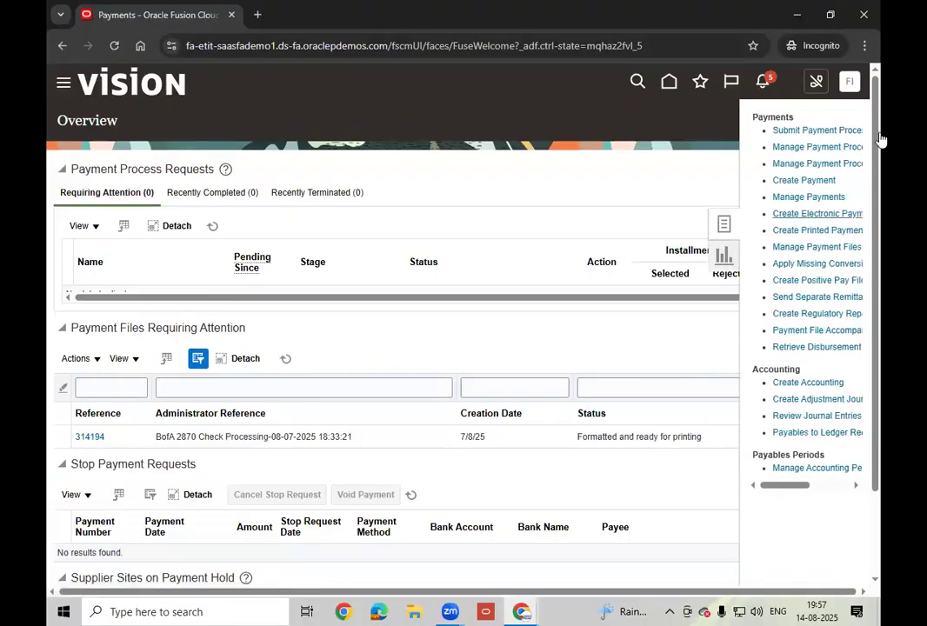
click(831, 179)
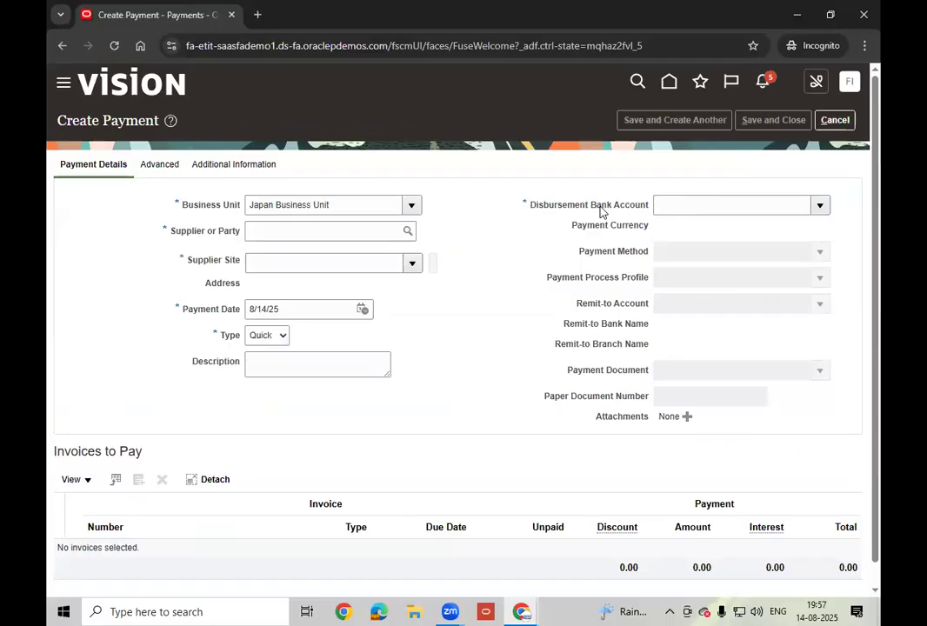
- Enter supplier Advanced Corp via 'Adva', filling site AC Japan, and open the Business Unit list
click(296, 233)
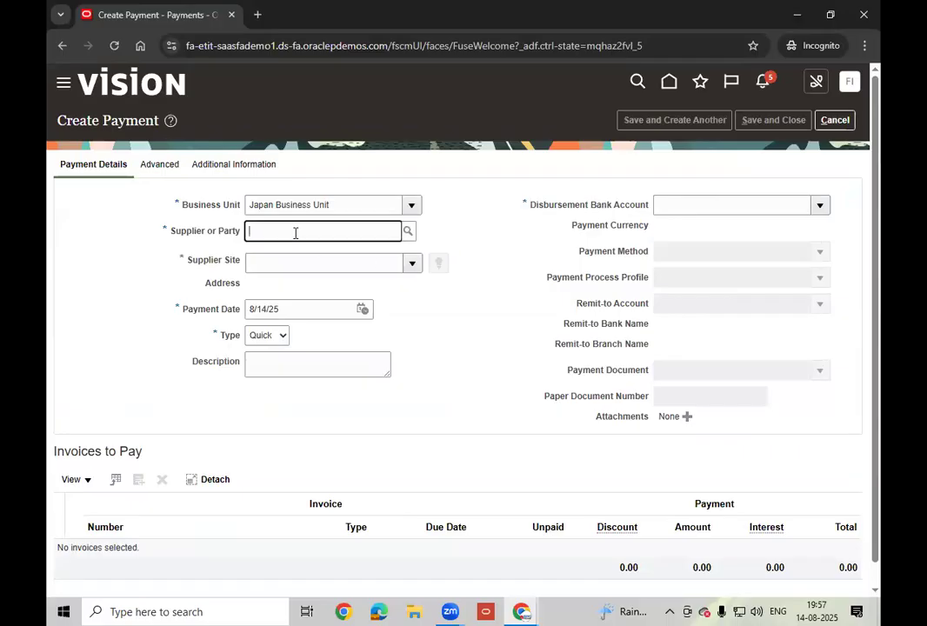
text(Adva)
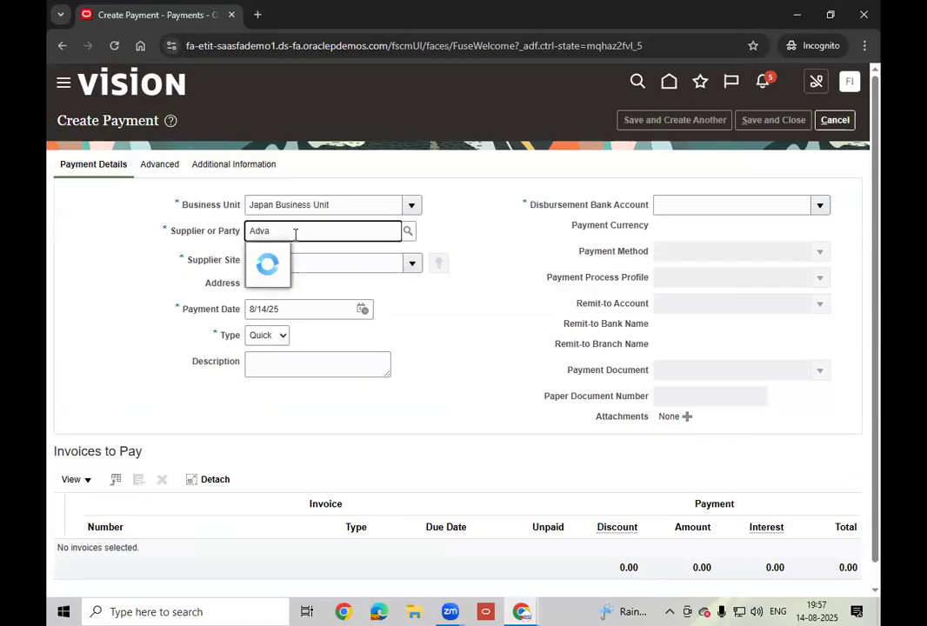
click(318, 277)
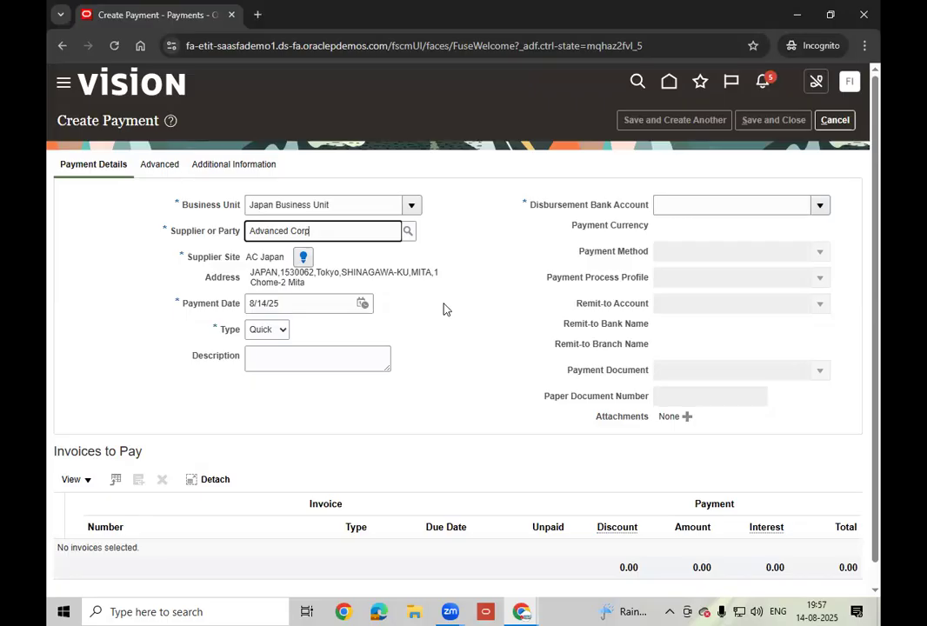
click(416, 206)
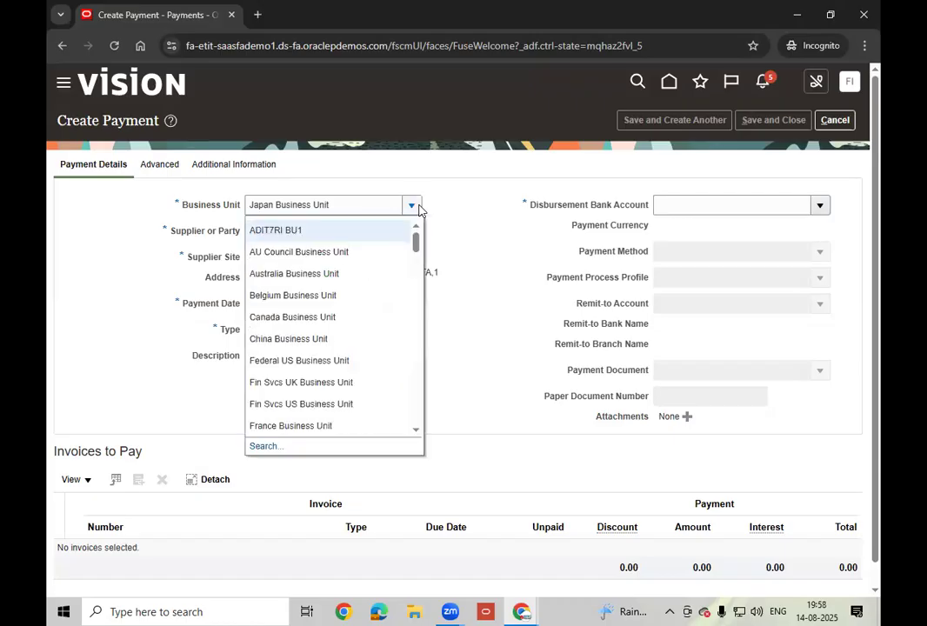
- Search for and select US1 Business Unit in place of Japan Business Unit
click(263, 447)
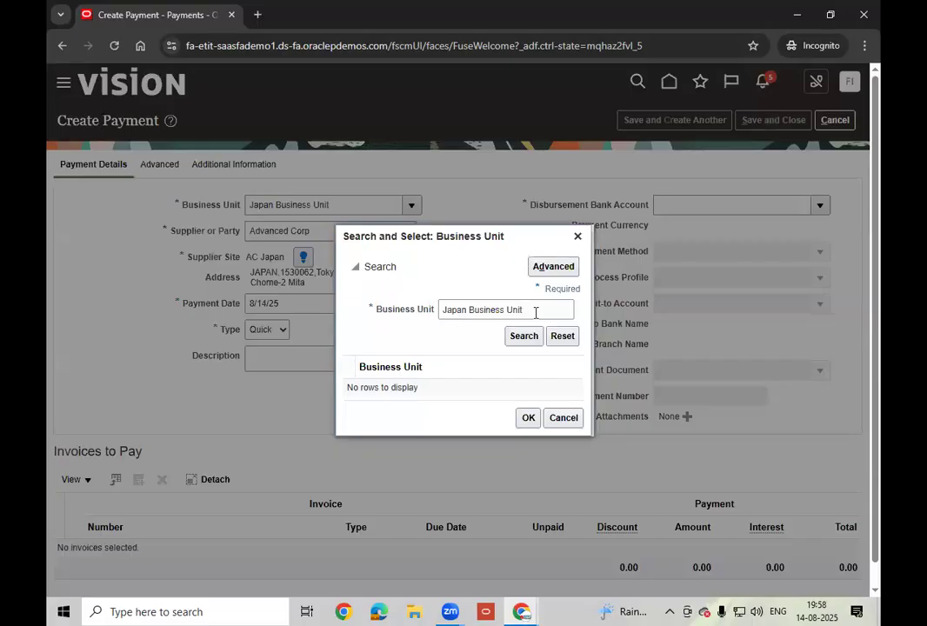
double_click(534, 312)
triple_click(536, 312)
text(US1)
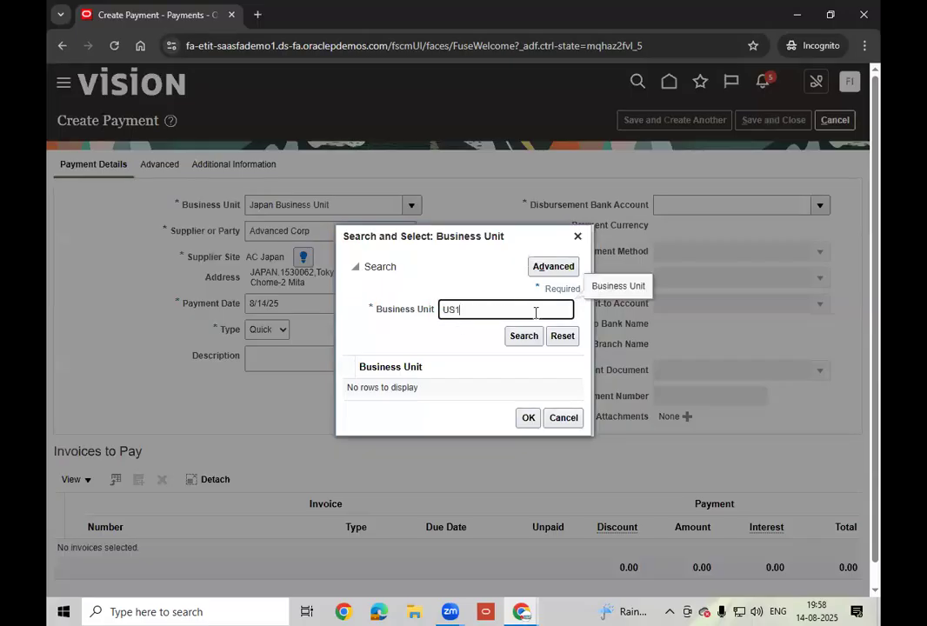
click(530, 339)
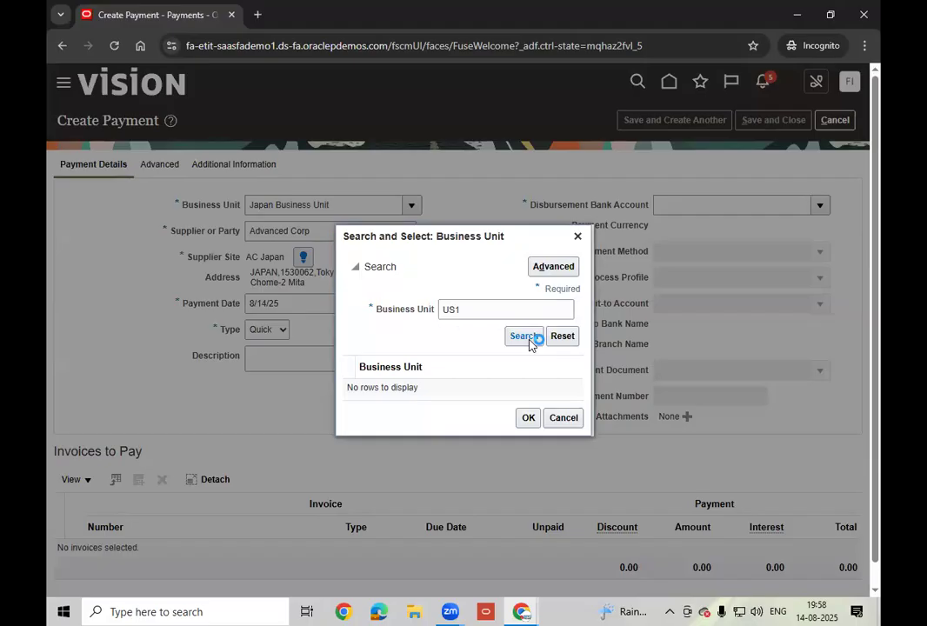
click(466, 389)
click(527, 420)
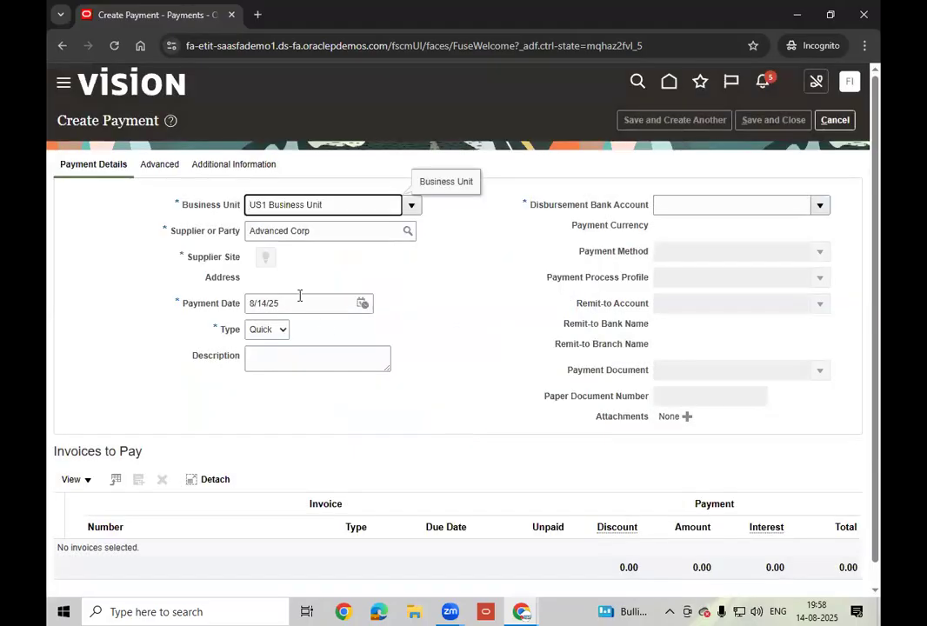
- Re-enter 'Adva' in Supplier or Party and confirm Advanced Corp as the supplier
click(326, 229)
key(BackSpace)
key(BackSpace)
key(BackSpace)
key(BackSpace)
key(BackSpace)
key(BackSpace)
key(BackSpace)
key(BackSpace)
key(BackSpace)
key(BackSpace)
key(BackSpace)
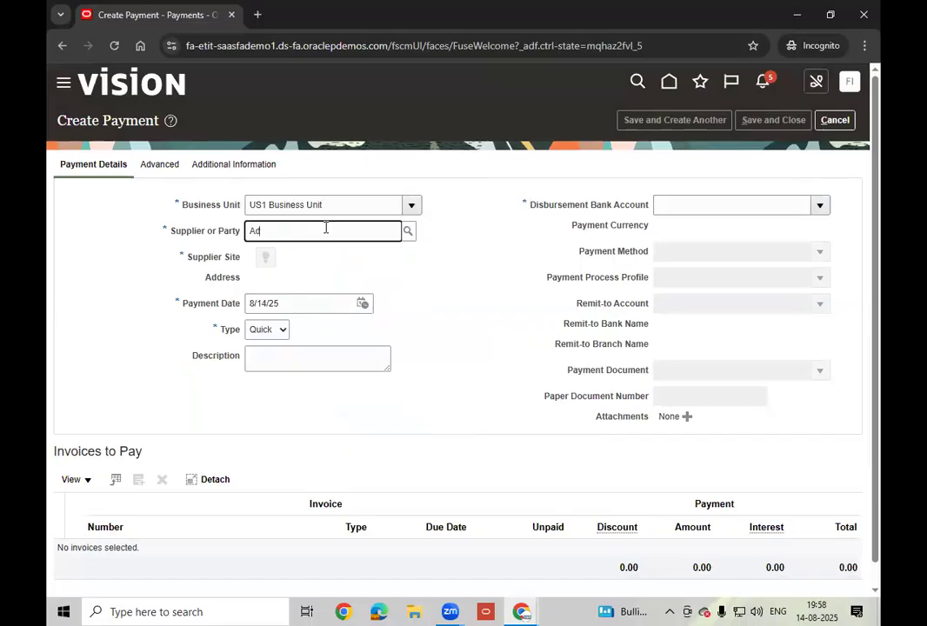
text(va)
key(Tab)
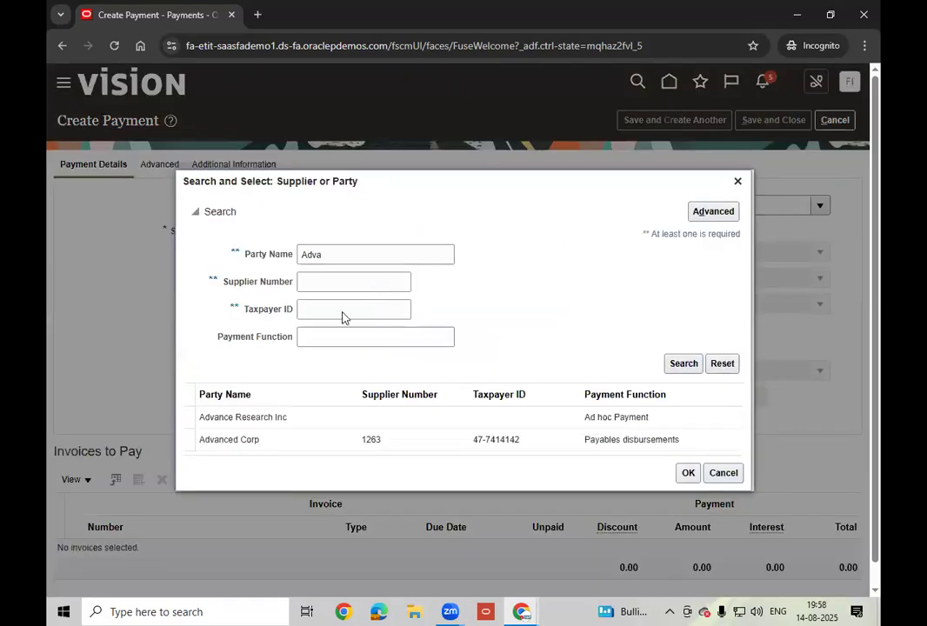
click(306, 444)
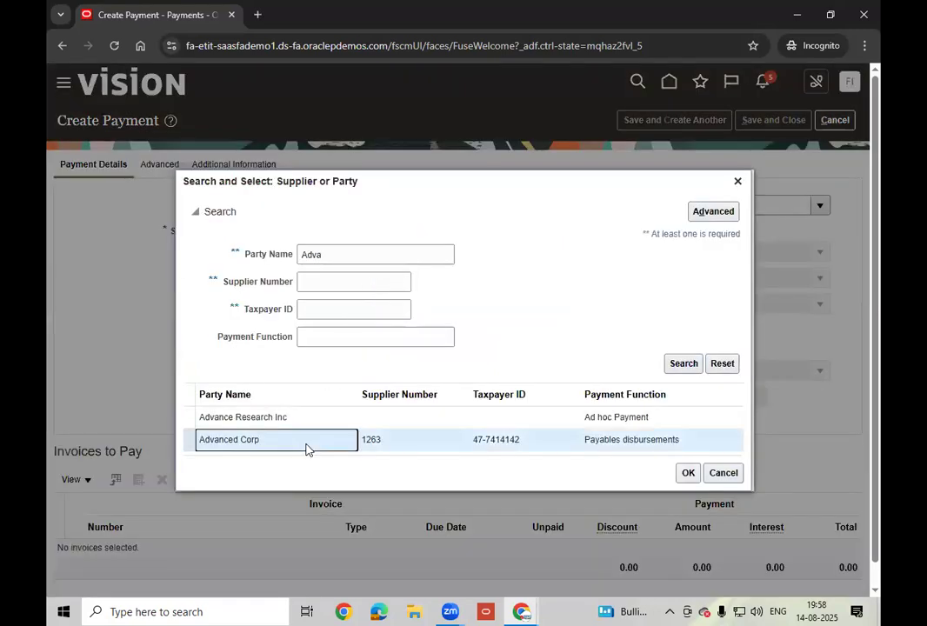
click(687, 475)
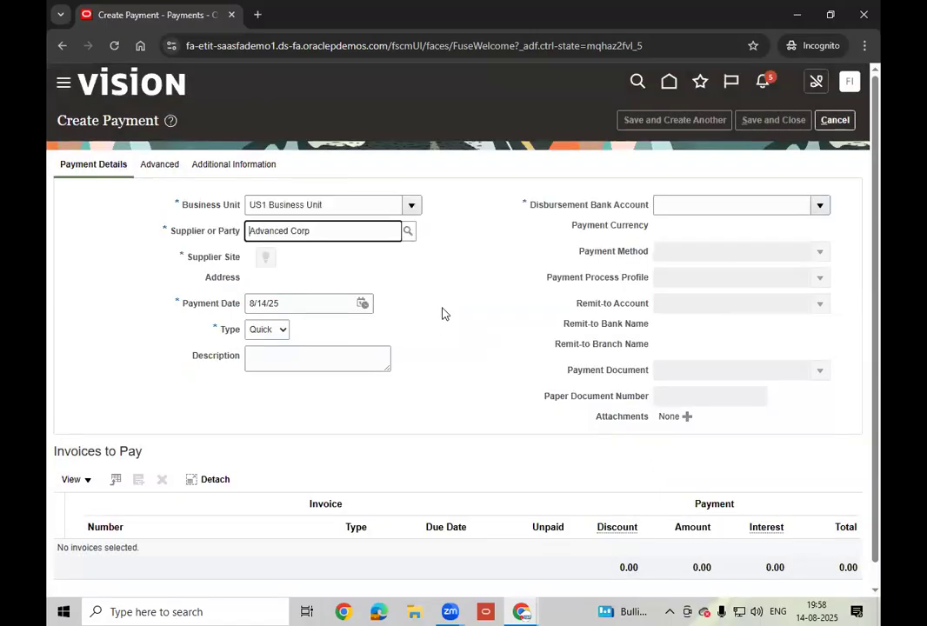
click(451, 312)
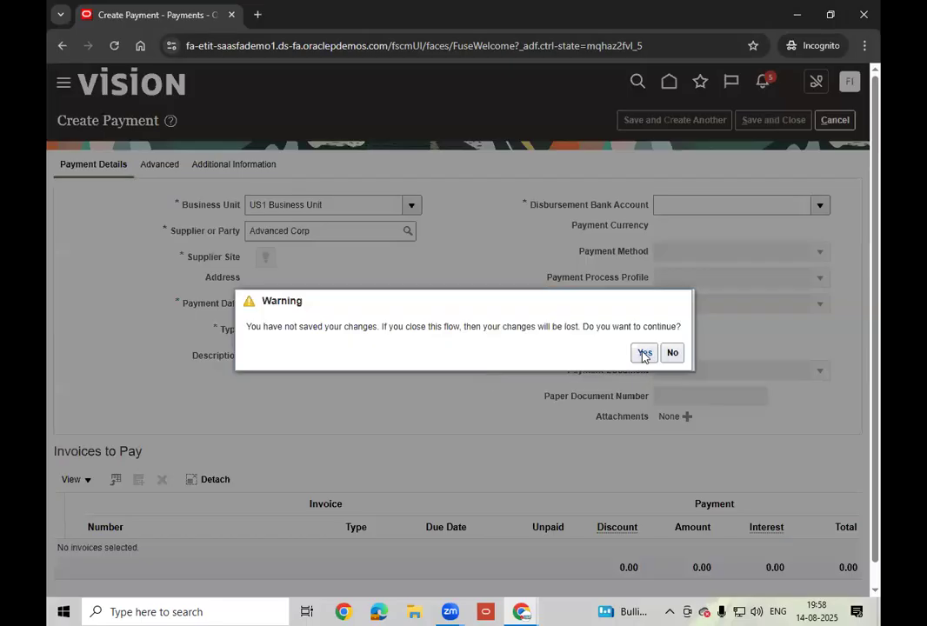
- Discard the payment, start a fresh one, and set Business Unit to US1
click(643, 352)
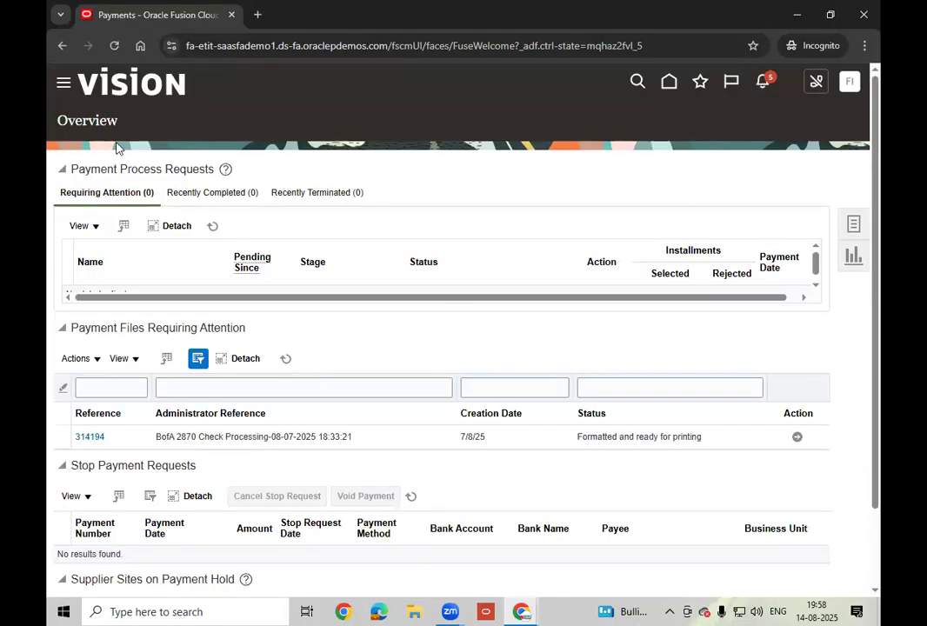
click(855, 229)
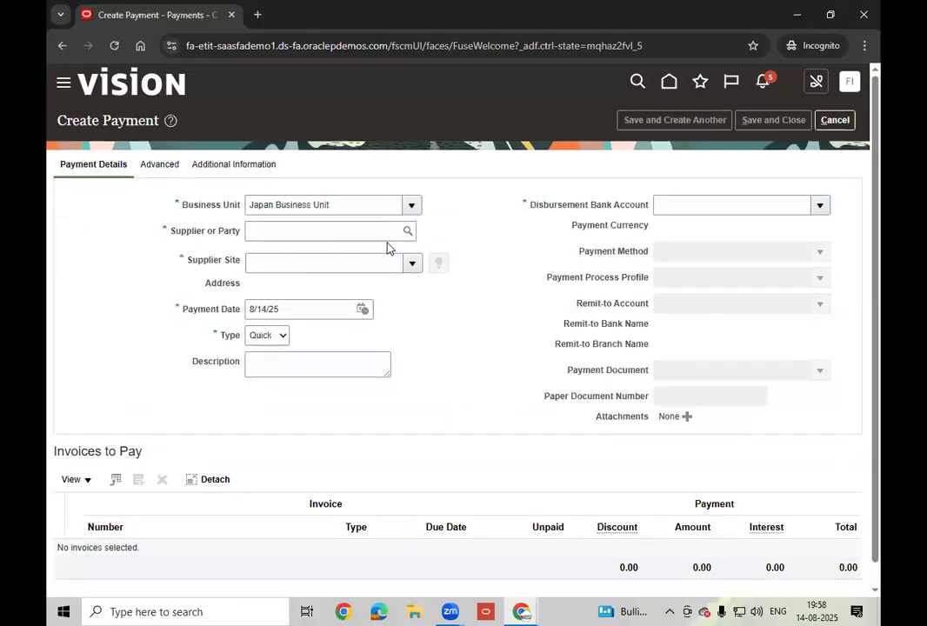
click(361, 210)
key(BackSpace)
key(BackSpace)
key(BackSpace)
key(BackSpace)
key(BackSpace)
key(BackSpace)
key(BackSpace)
key(BackSpace)
key(BackSpace)
key(BackSpace)
key(BackSpace)
key(BackSpace)
key(BackSpace)
key(BackSpace)
key(BackSpace)
key(BackSpace)
key(BackSpace)
key(BackSpace)
text(US1)
key(Tab)
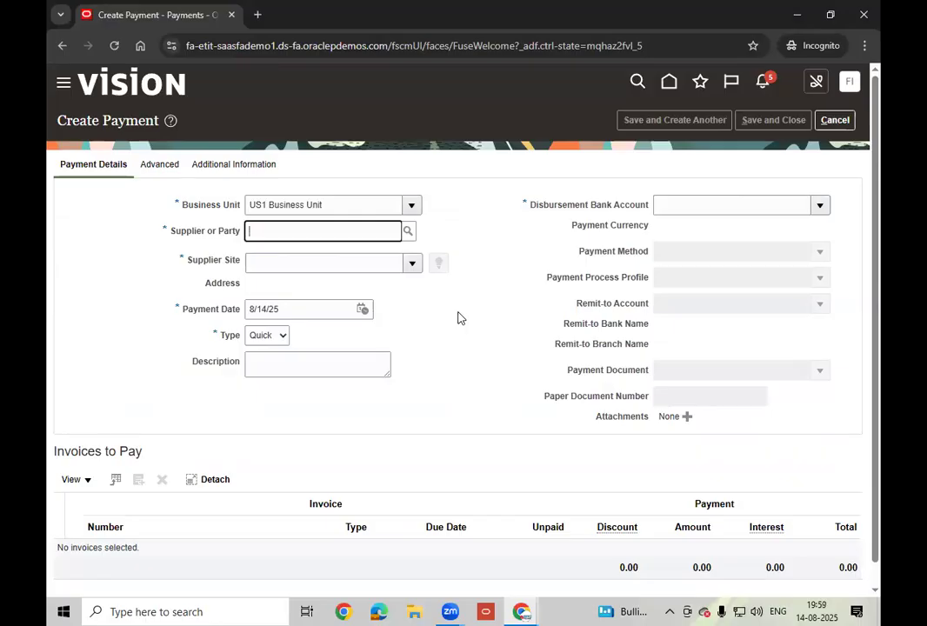
- Select Advanced Corp as supplier so site AC US1 and its address fill in
text(Adva)
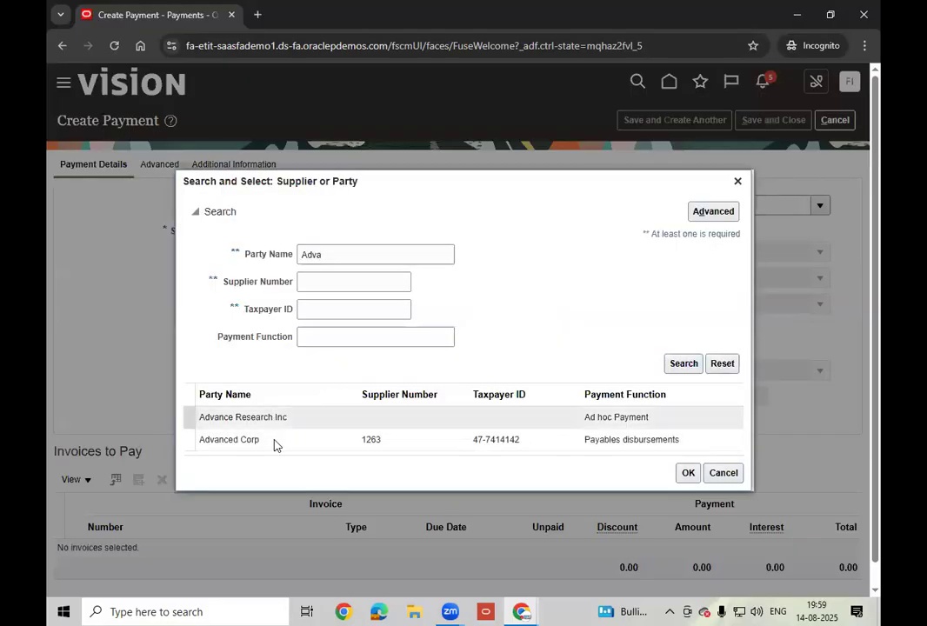
click(280, 444)
click(282, 443)
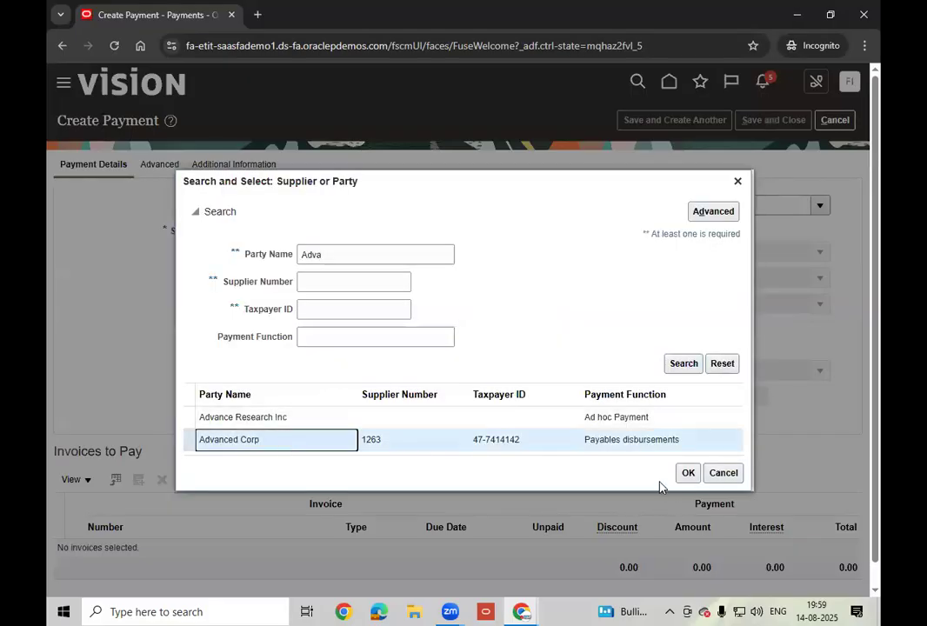
click(688, 473)
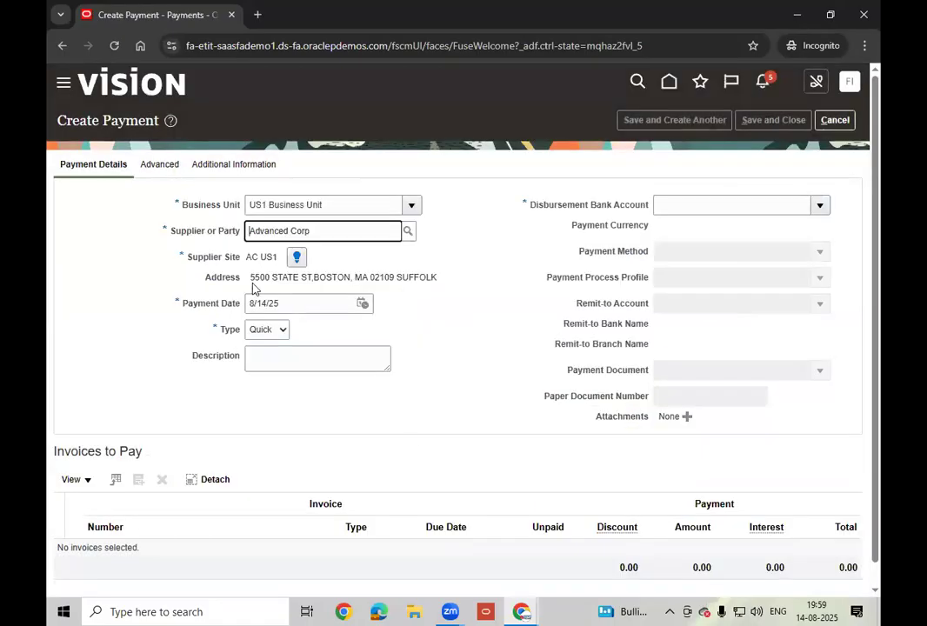
drag(278, 257, 246, 257)
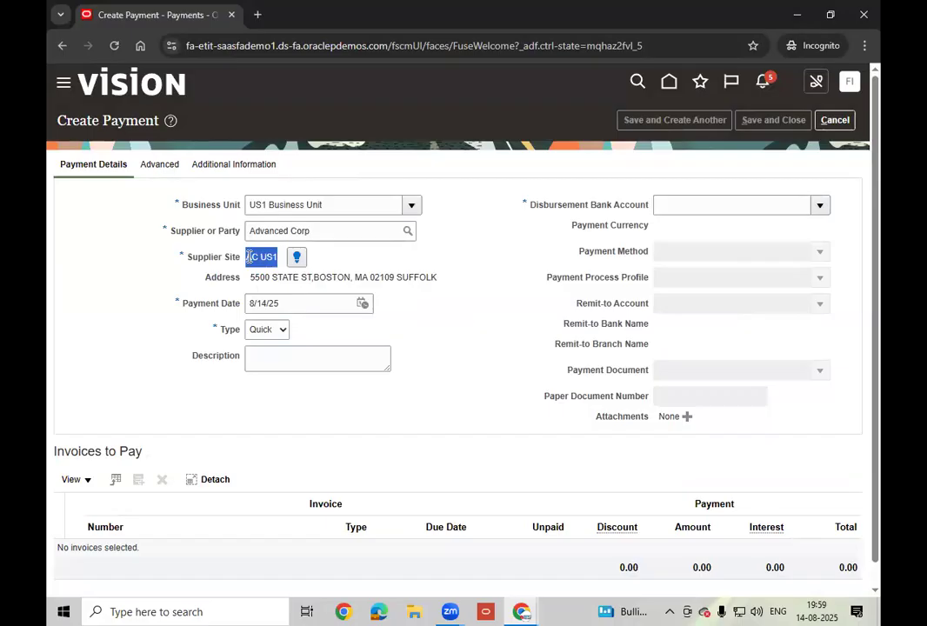
- Accept Advanced Corp's 20% recommended discount (last discount 8/26/24) for the supplier site
click(493, 337)
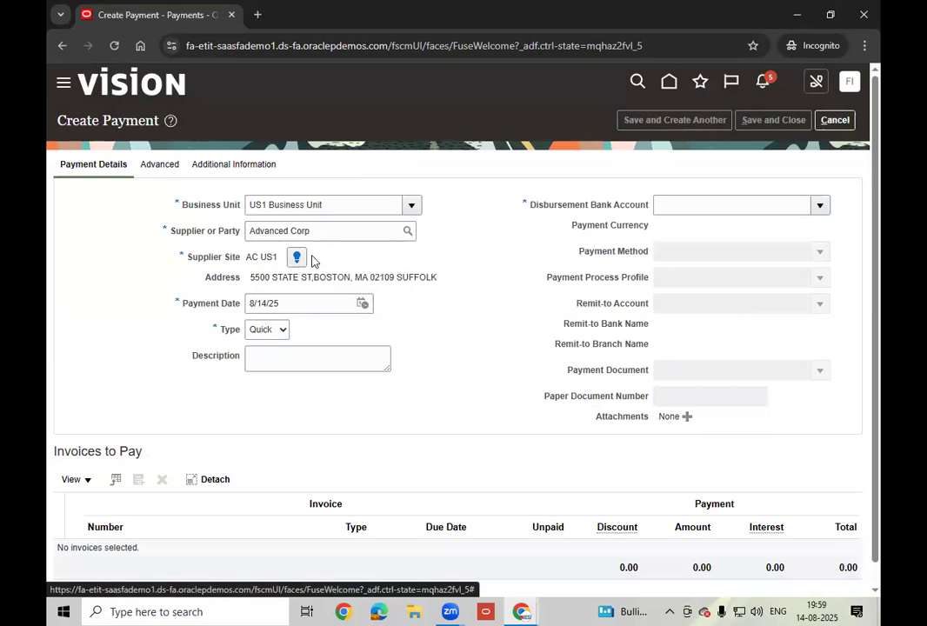
click(298, 259)
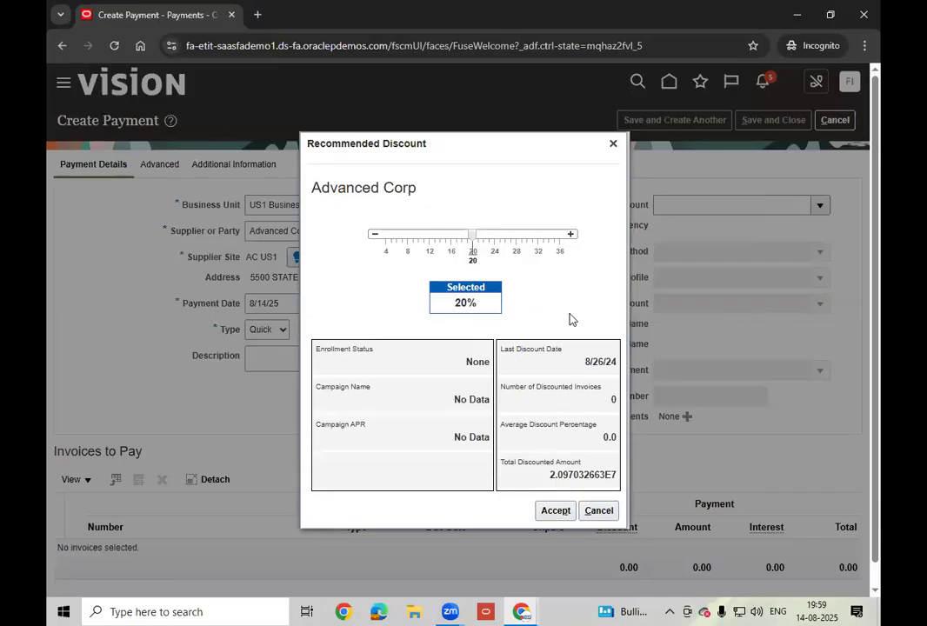
click(557, 512)
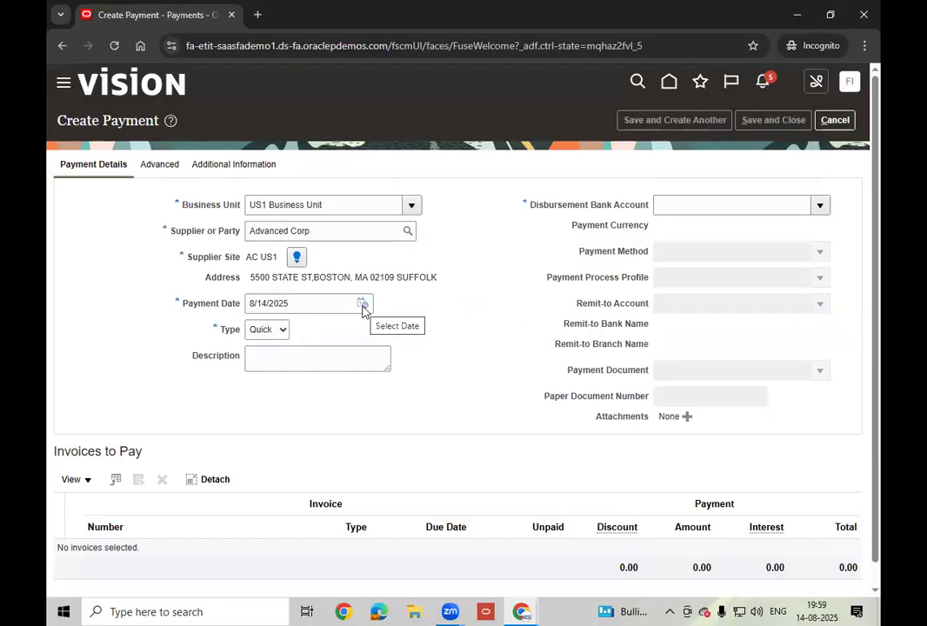
click(282, 331)
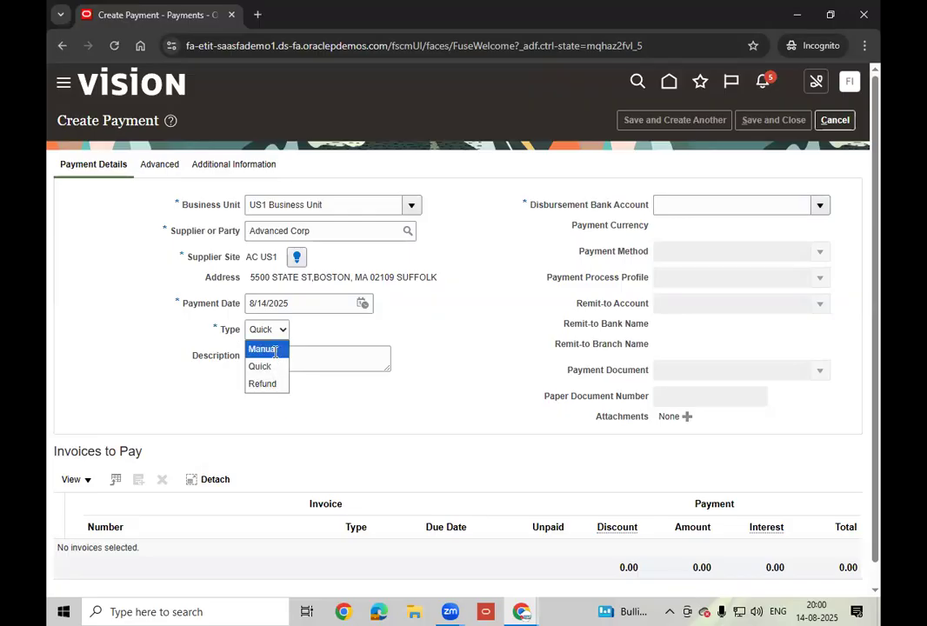
click(274, 350)
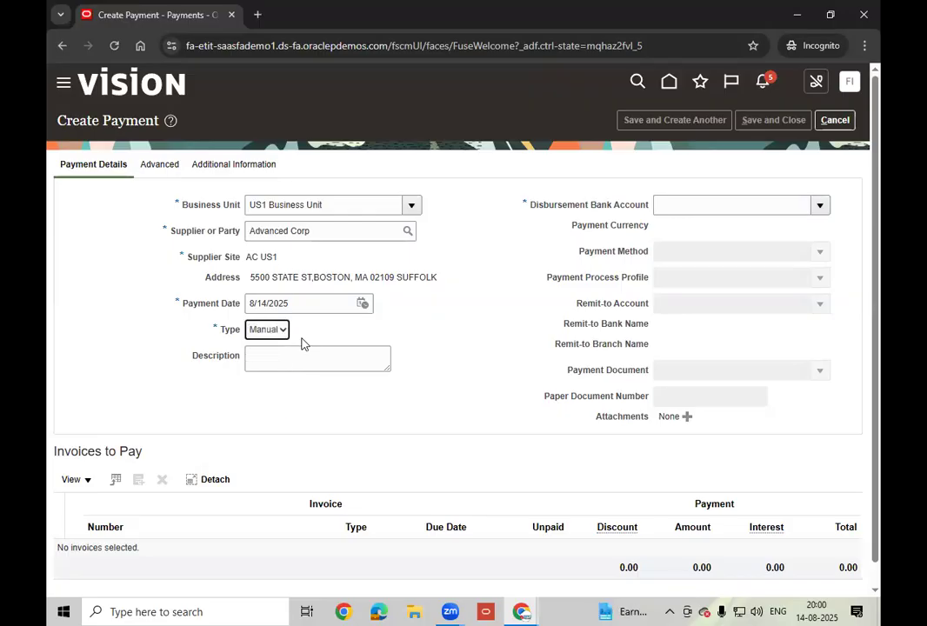
click(280, 331)
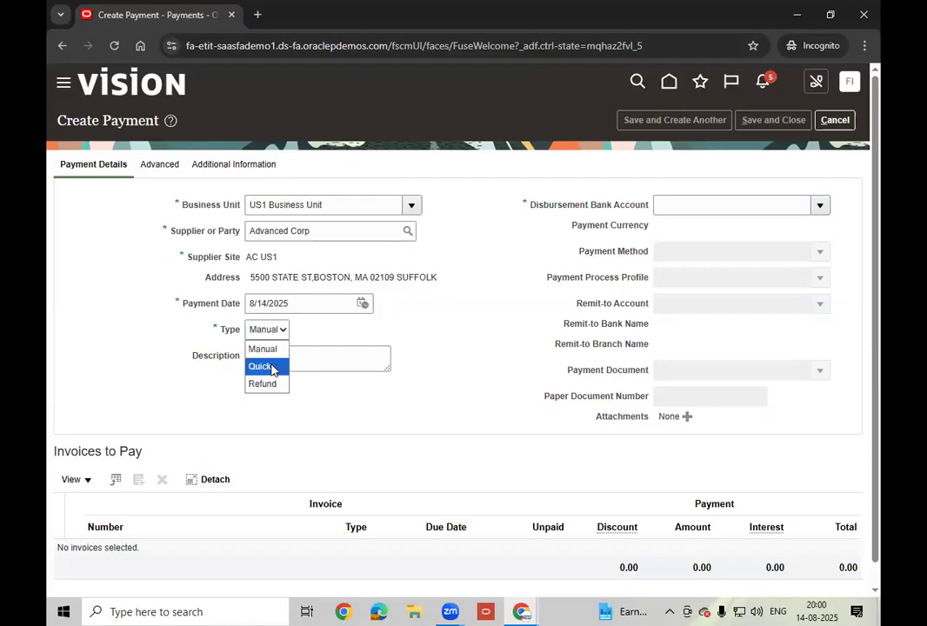
click(271, 367)
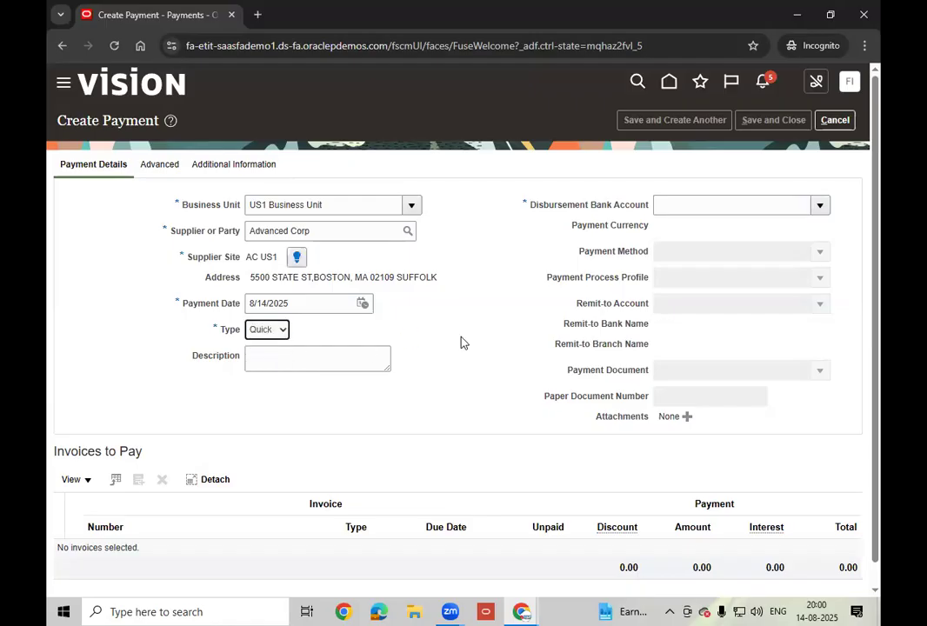
- Use disbursement bank account BofA-2869 in USD and payment method Check
click(826, 203)
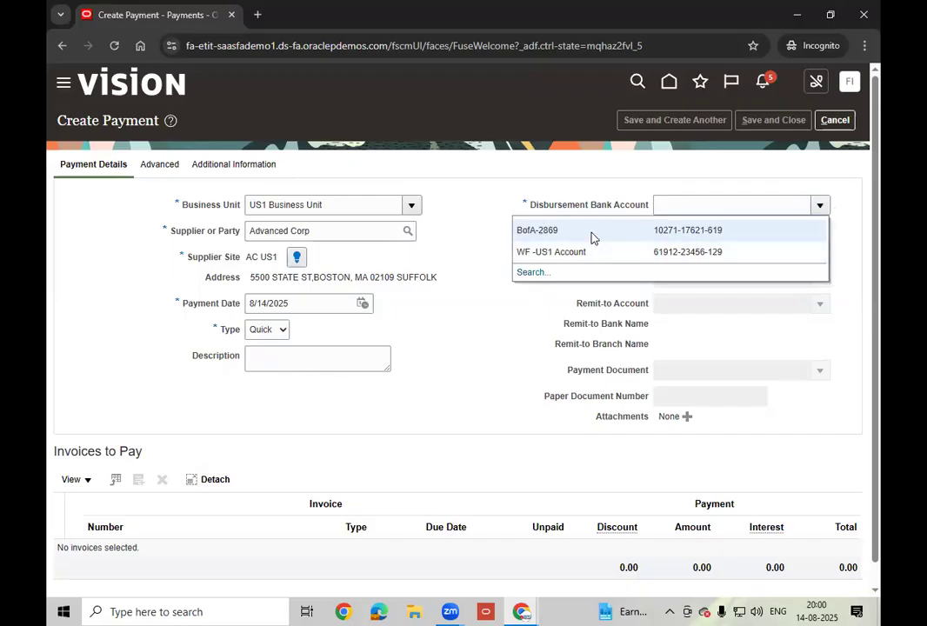
click(589, 236)
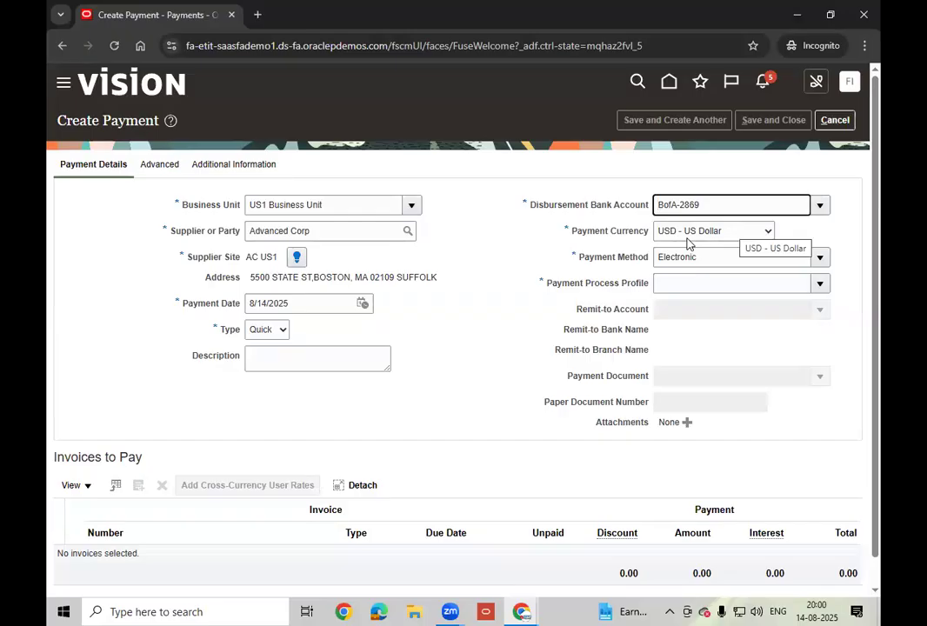
click(821, 257)
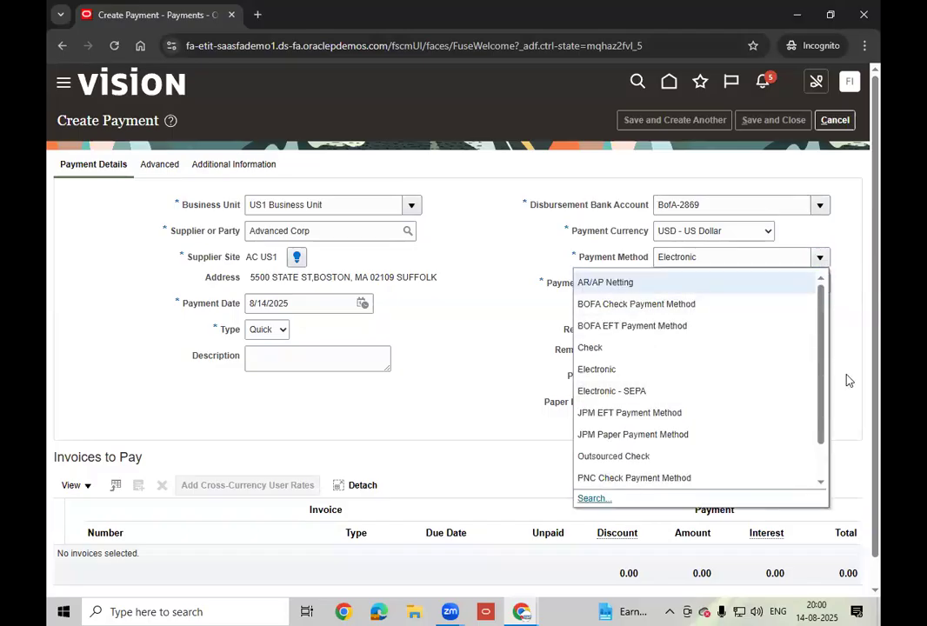
click(633, 348)
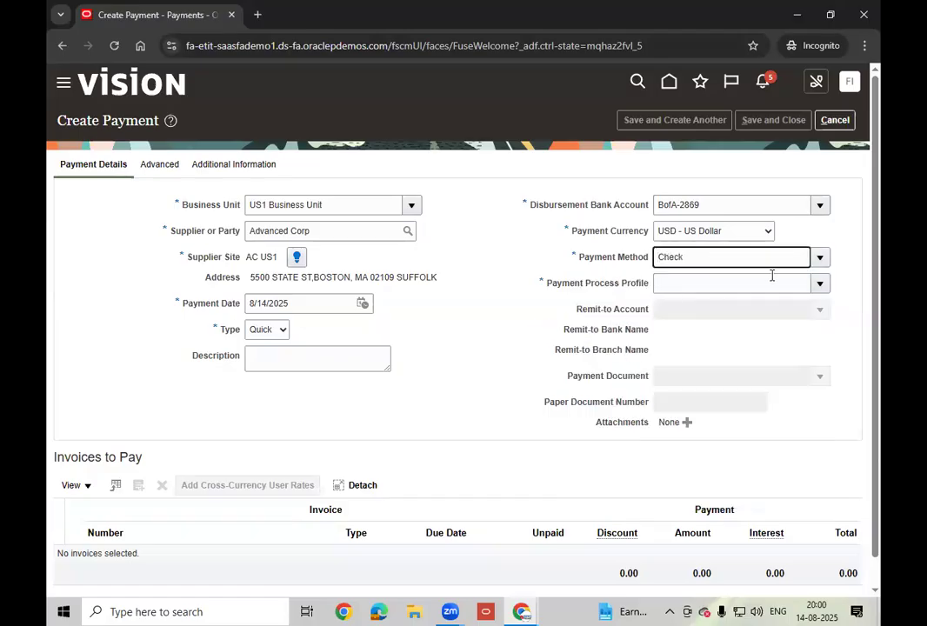
click(820, 284)
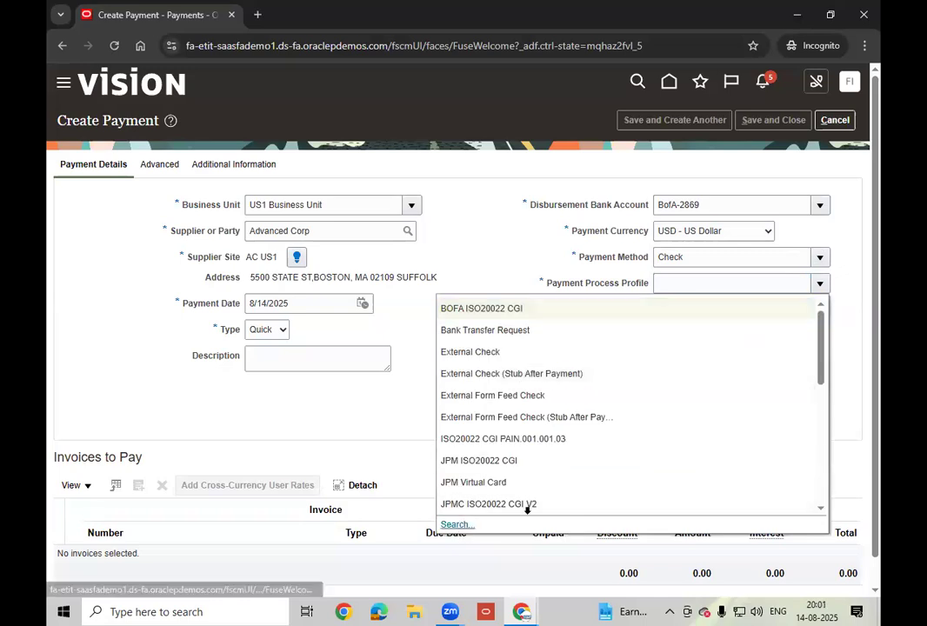
- Search profiles starting with 'Sta' and pick Standard Check - All Currency as the process profile
click(457, 524)
click(440, 261)
text(Sta)
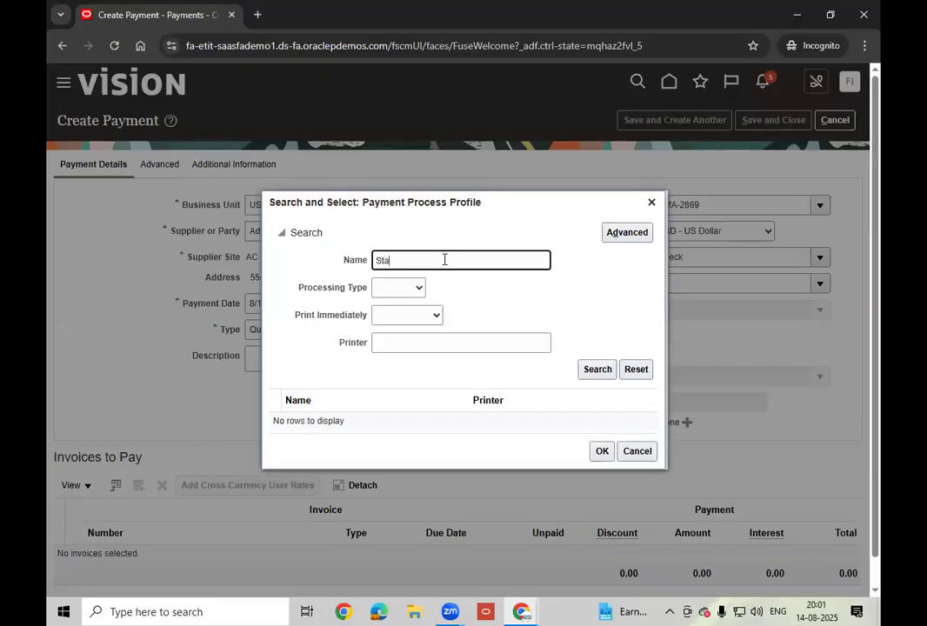
click(595, 370)
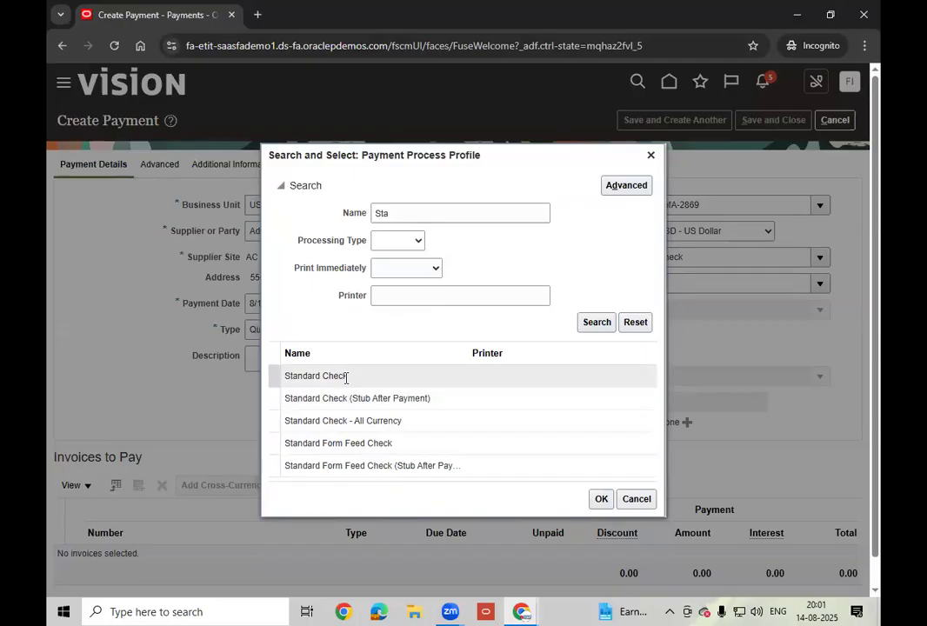
click(400, 424)
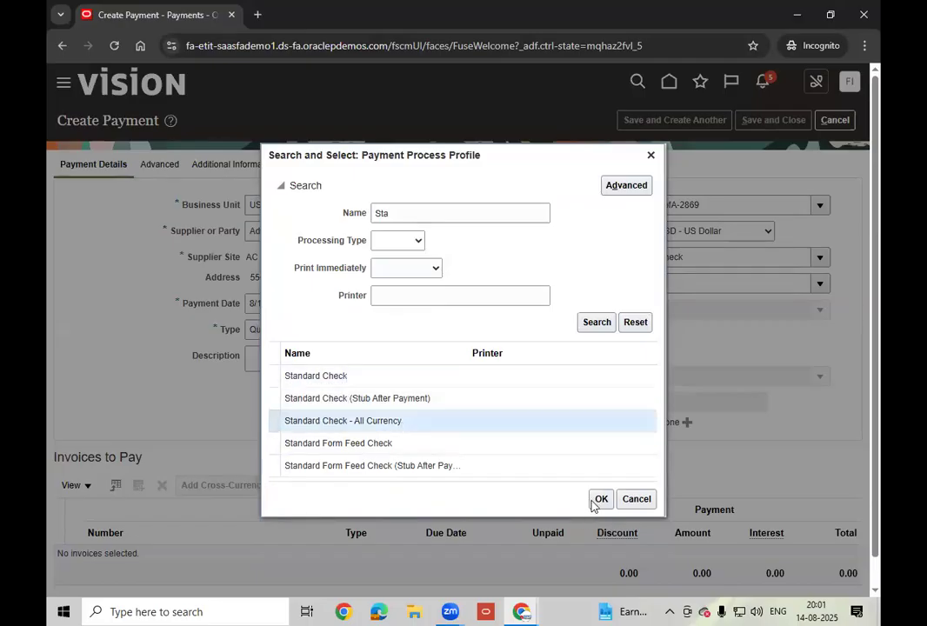
click(597, 502)
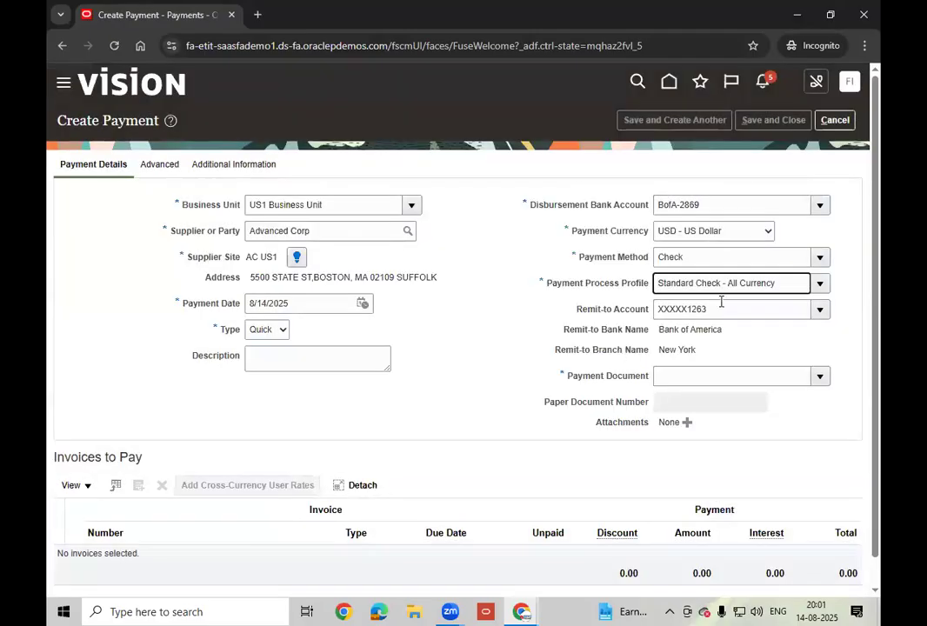
click(676, 308)
- Keep the remit-to account, choose payment document Check Stock A, and confirm paper number 4050
double_click(676, 308)
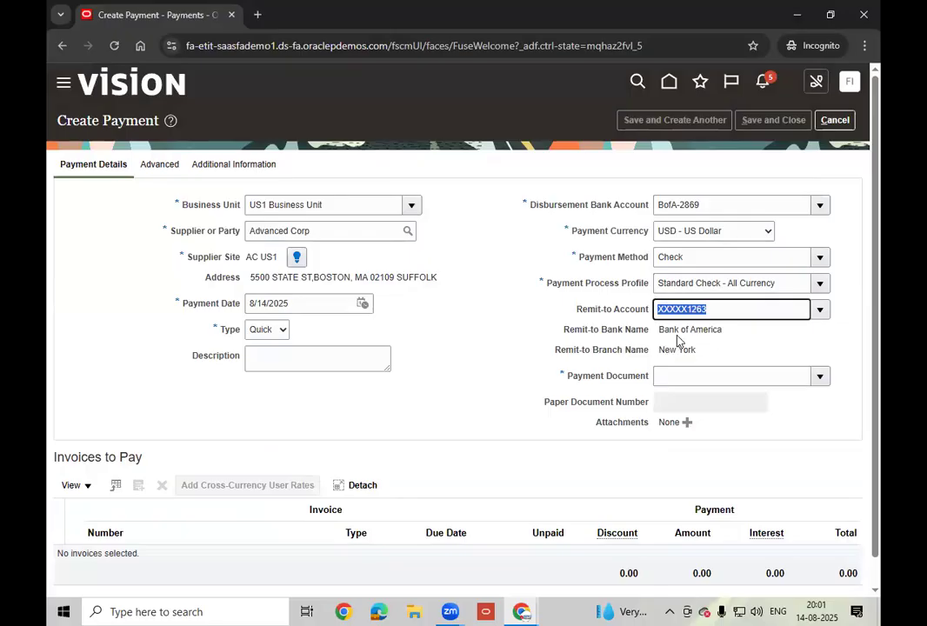
click(736, 336)
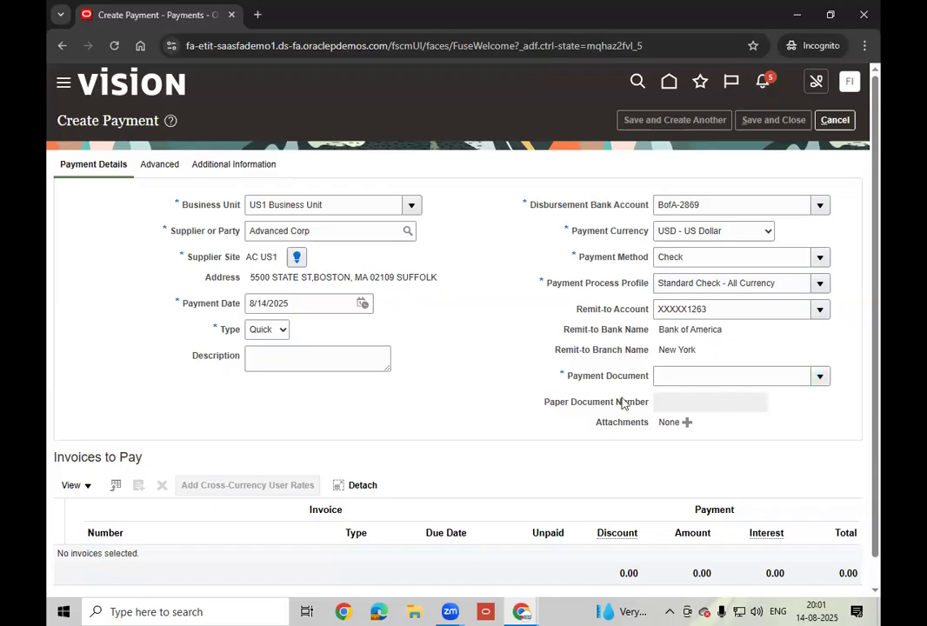
click(565, 427)
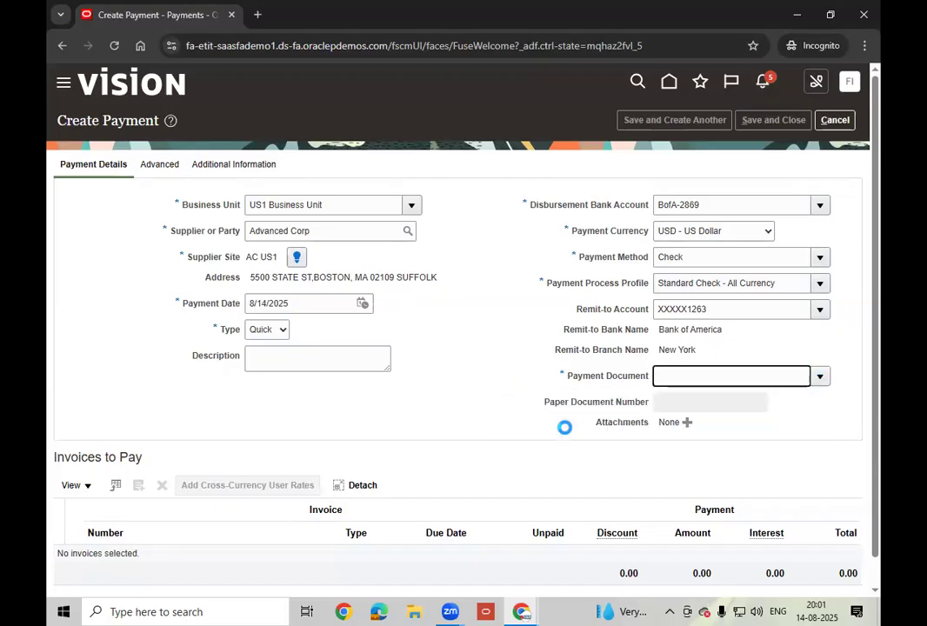
click(747, 402)
double_click(750, 403)
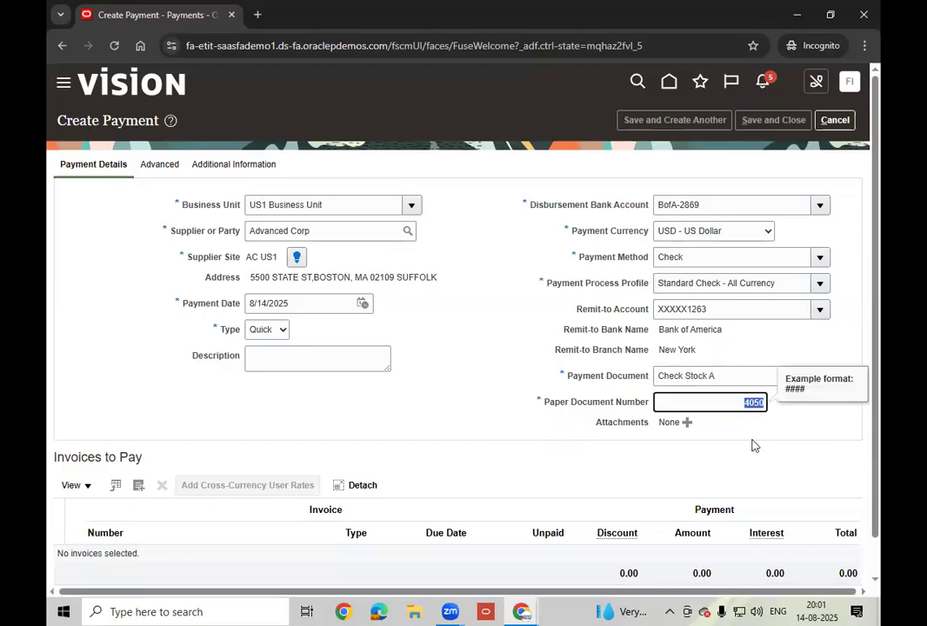
click(440, 422)
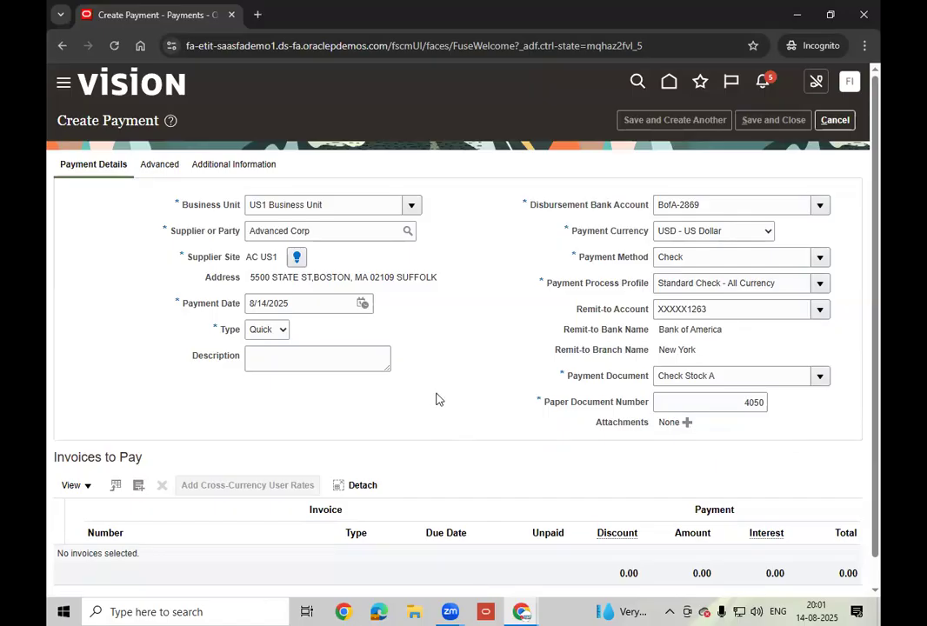
scroll(439, 399, down, 1)
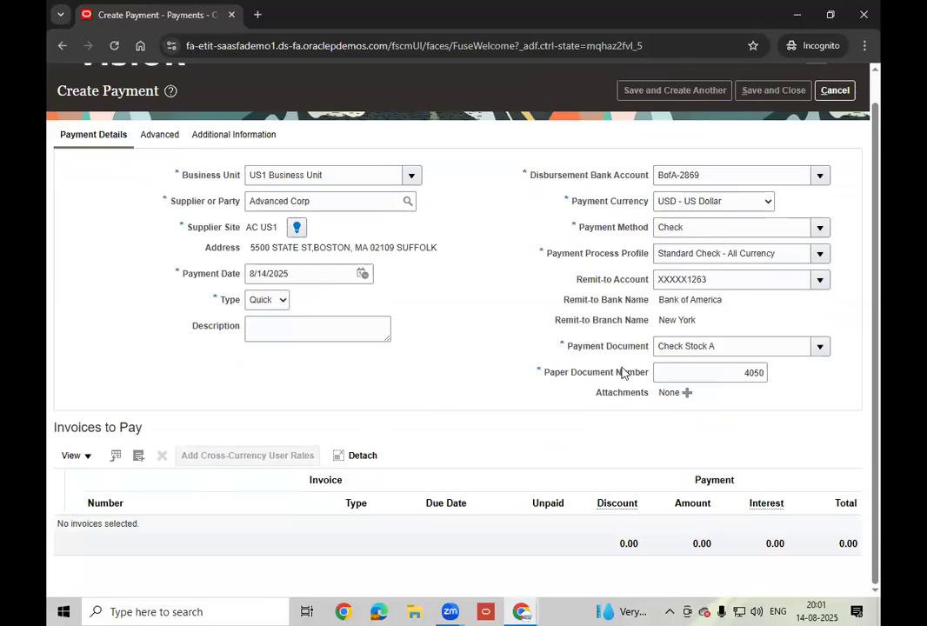
click(722, 372)
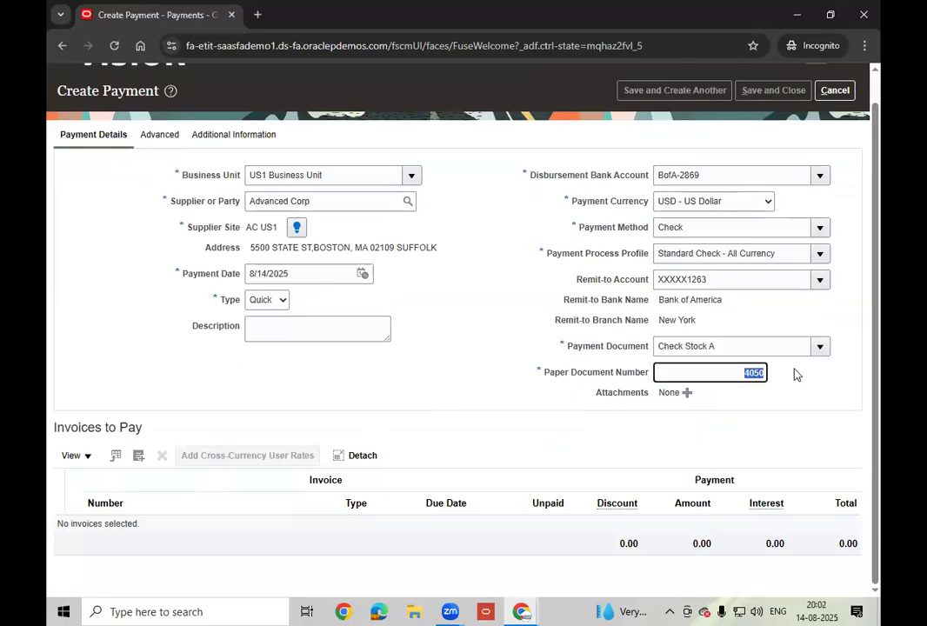
click(400, 388)
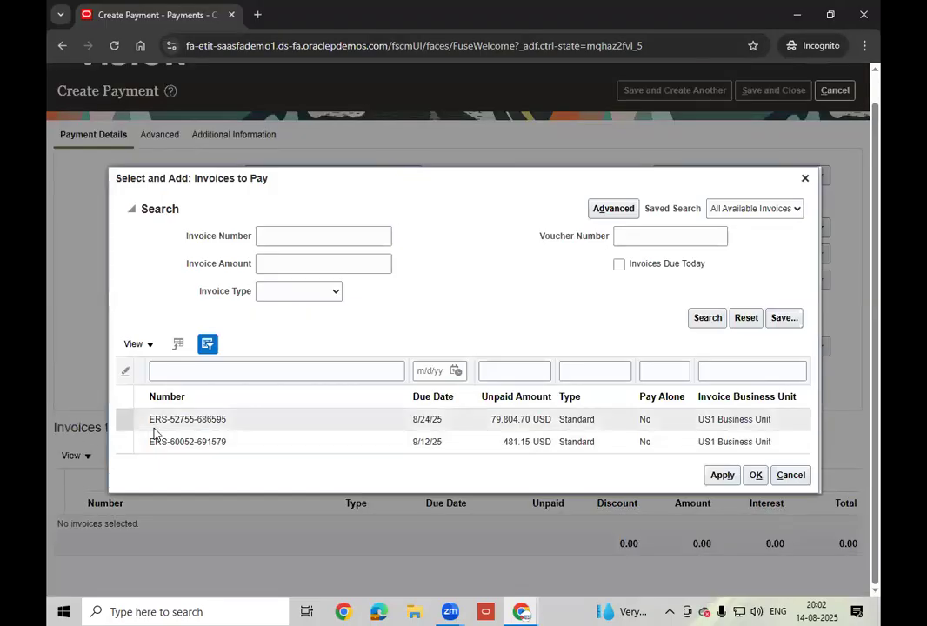
click(265, 445)
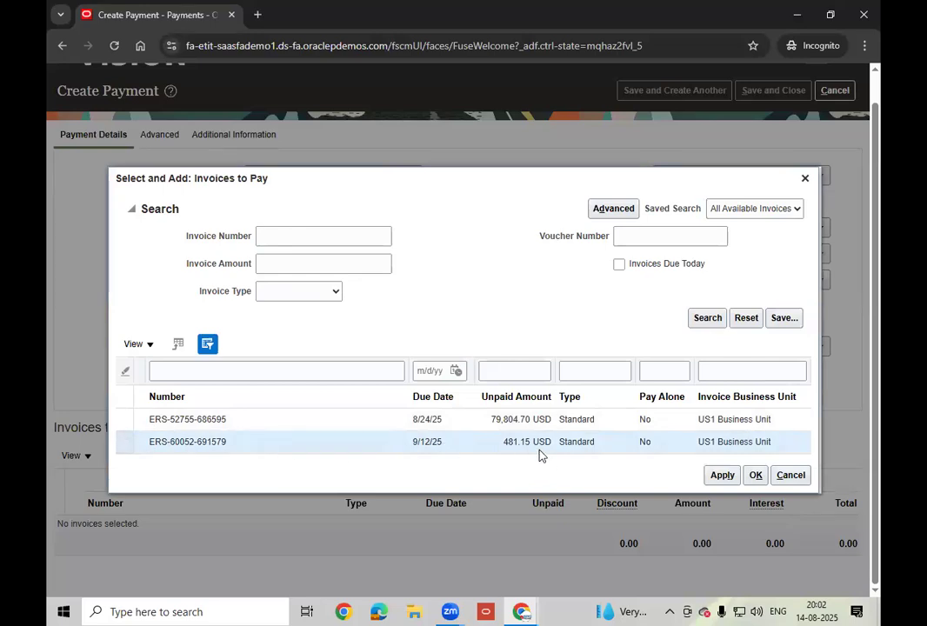
click(722, 475)
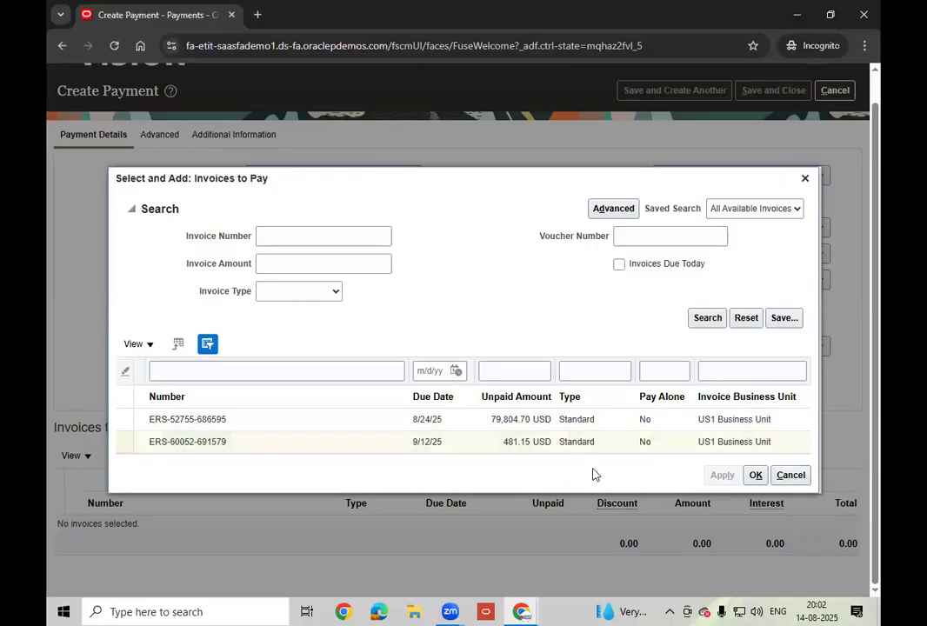
click(754, 466)
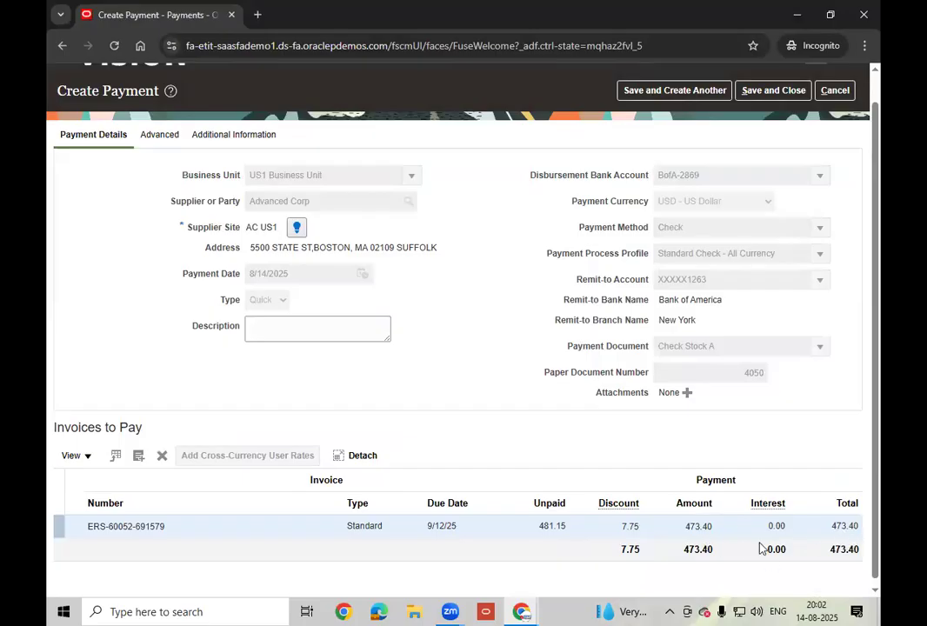
scroll(708, 552, up, 1)
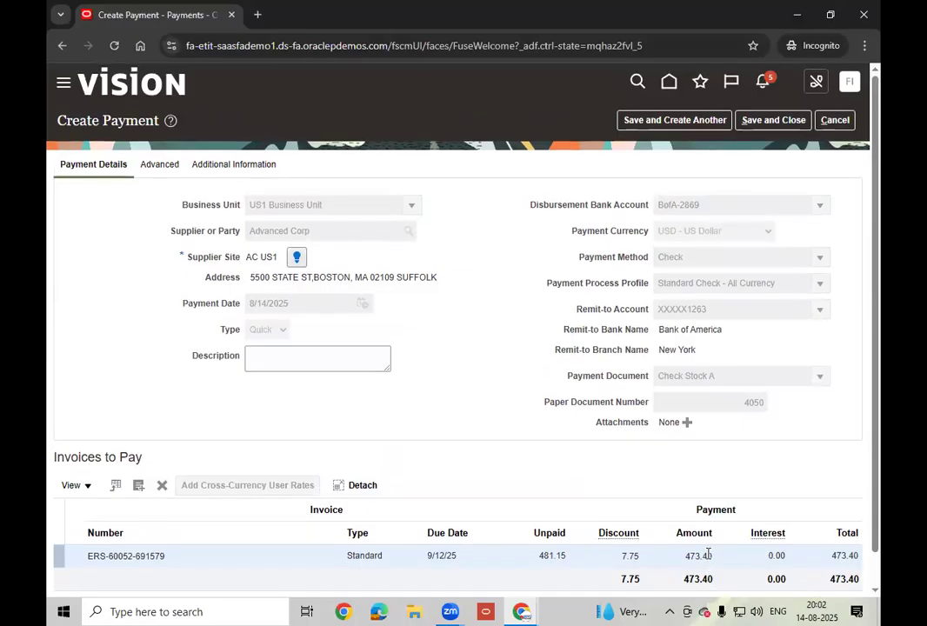
- Review the payment's Advanced tab options, then return to Payment Details
click(153, 166)
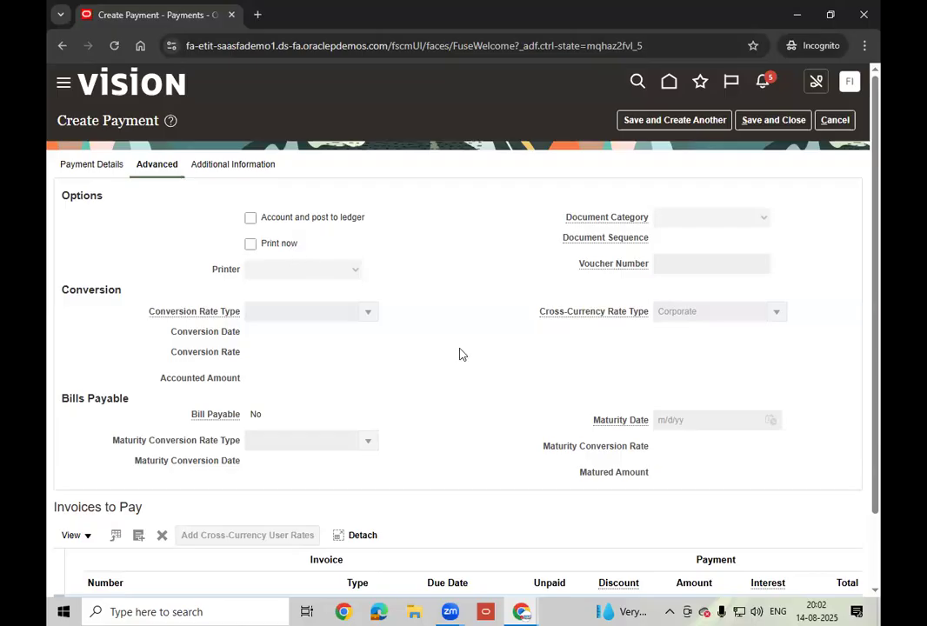
scroll(423, 316, down, 2)
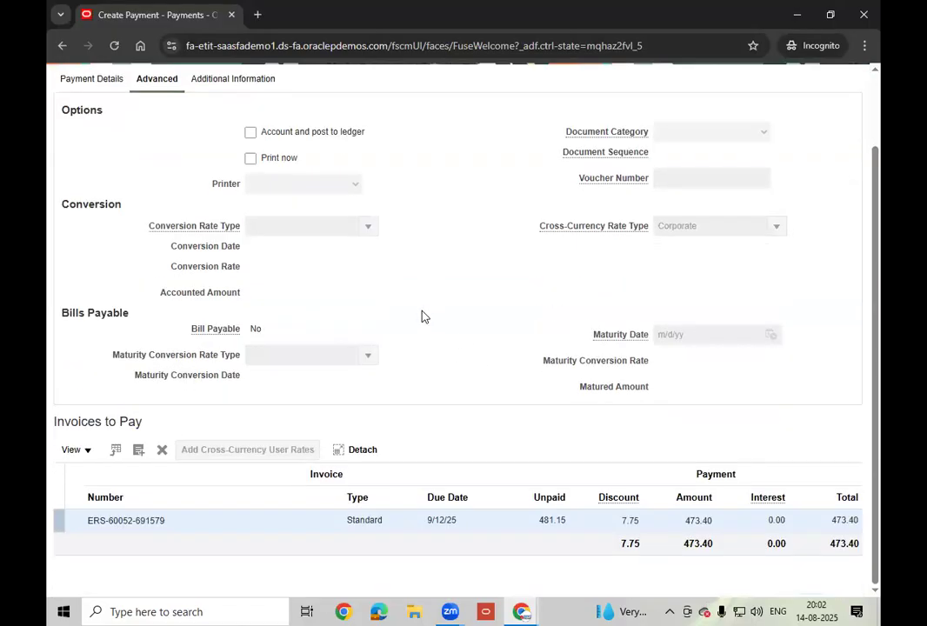
scroll(423, 316, up, 2)
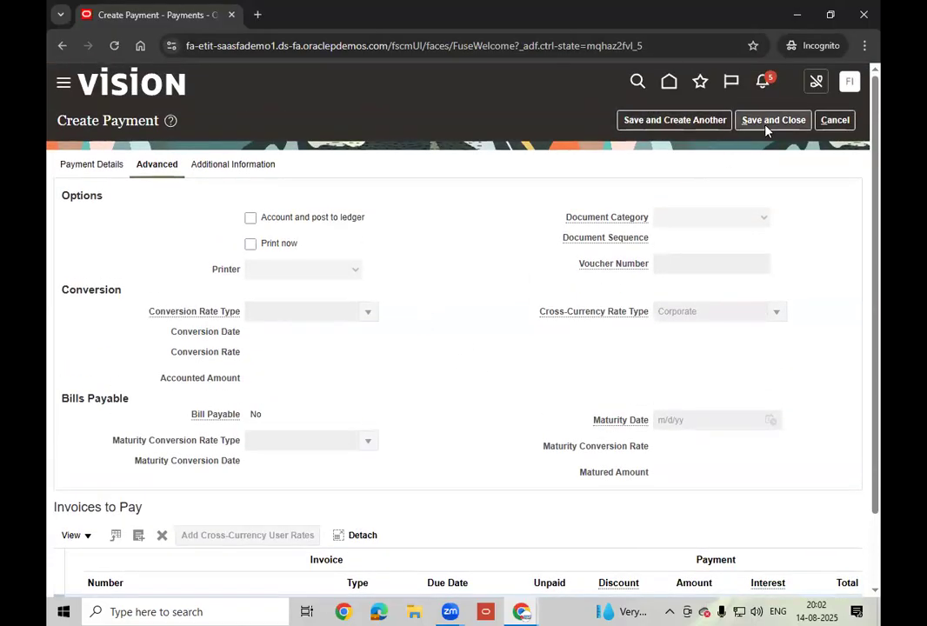
click(99, 169)
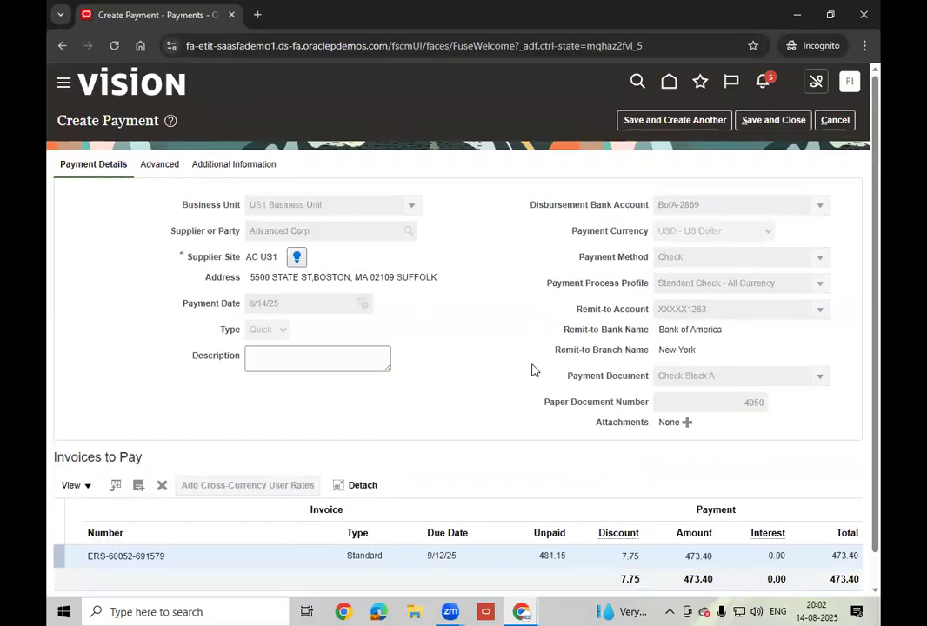
- Save and close quick payment 4050 for 473.40 USD
double_click(756, 404)
click(455, 611)
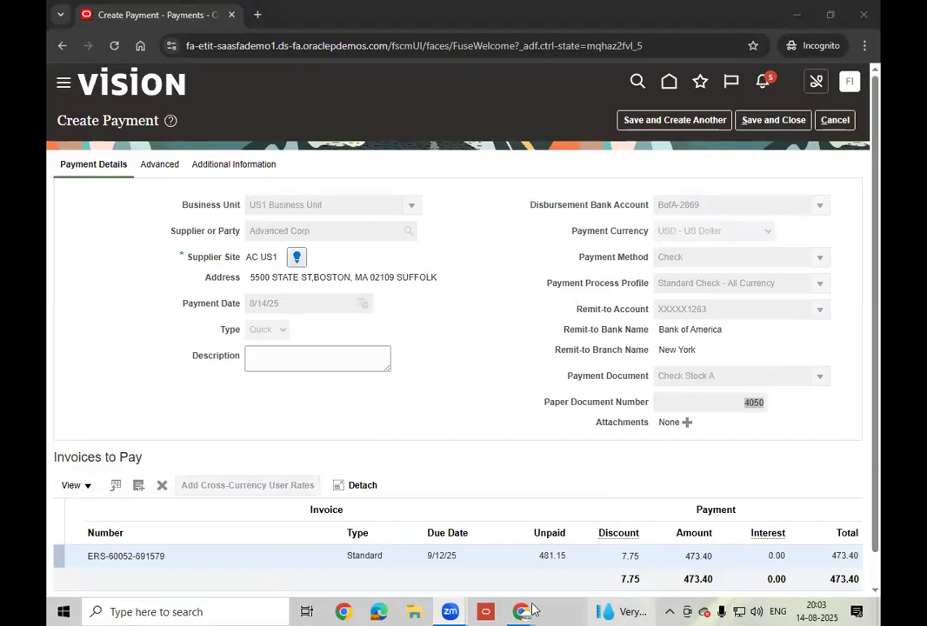
mouse_move(525, 612)
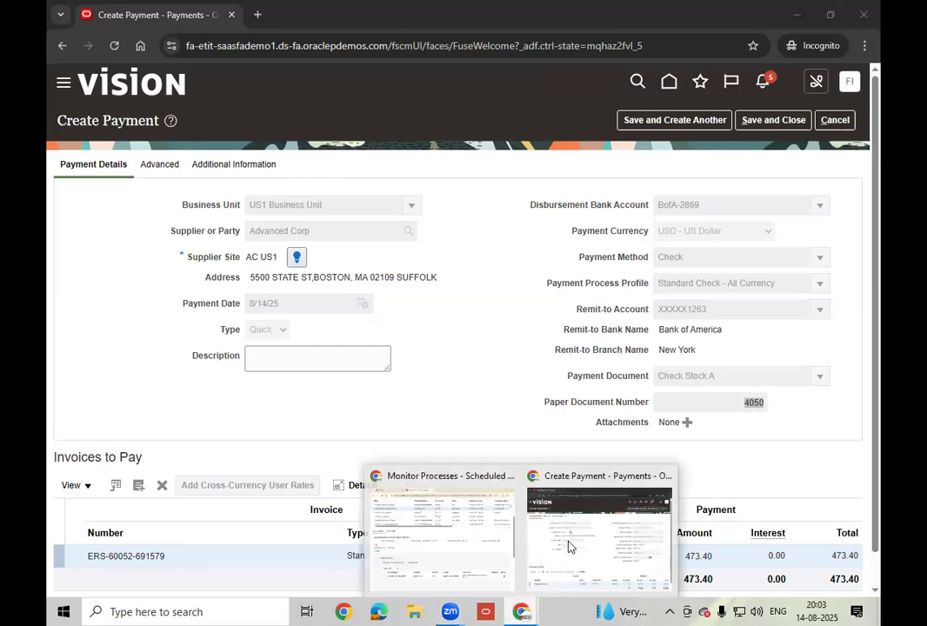
click(584, 541)
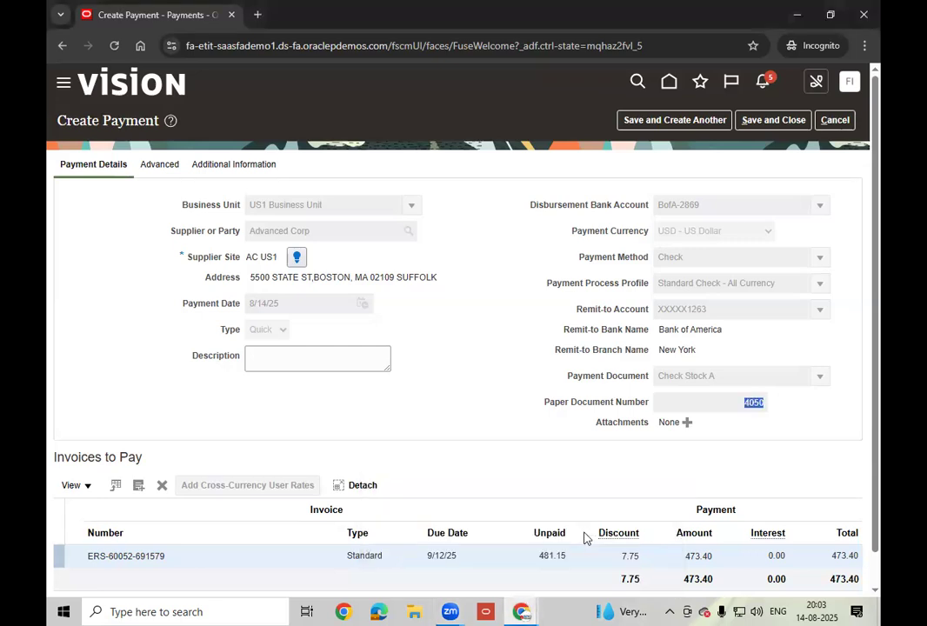
click(772, 123)
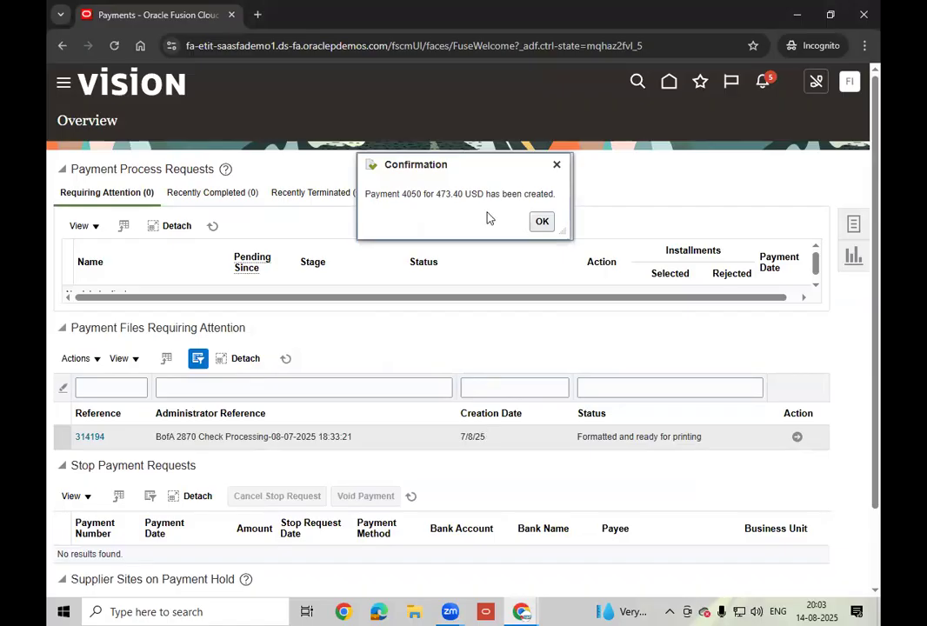
- Dismiss the payment 4050 confirmation and show the Payments Tasks panel
click(544, 222)
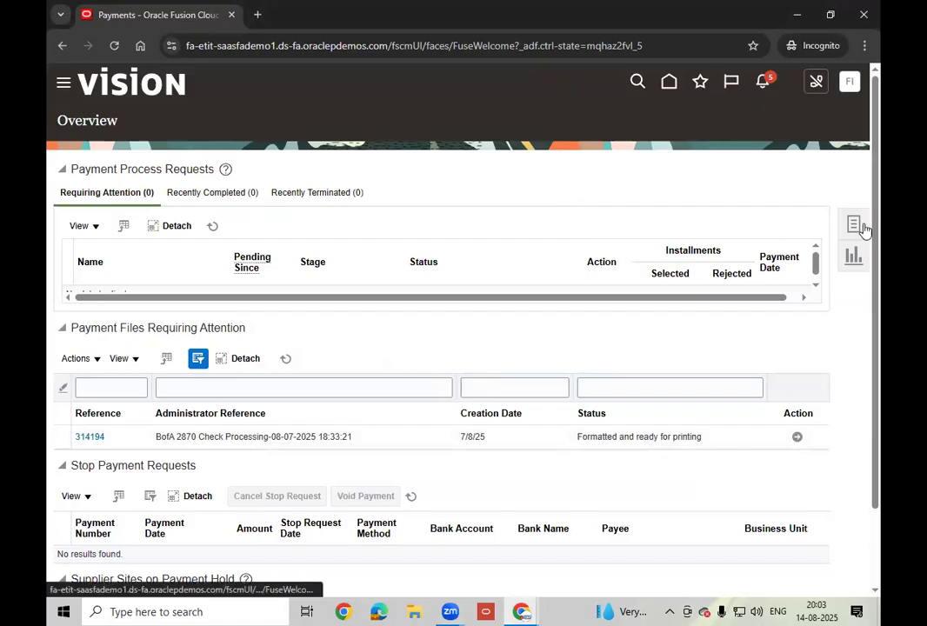
click(864, 228)
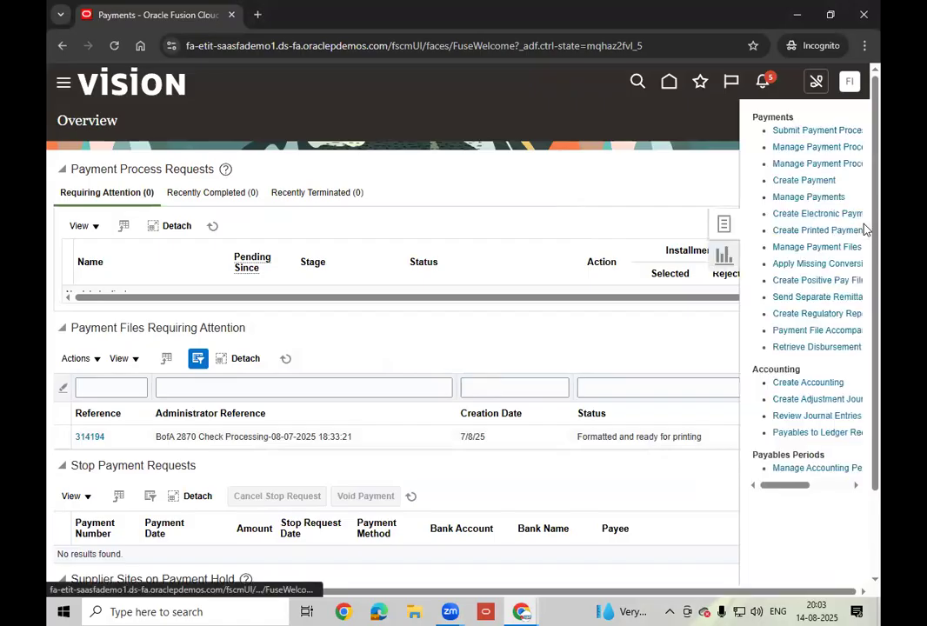
- Search Manage Payments for payment number 4050 and open its details
click(821, 198)
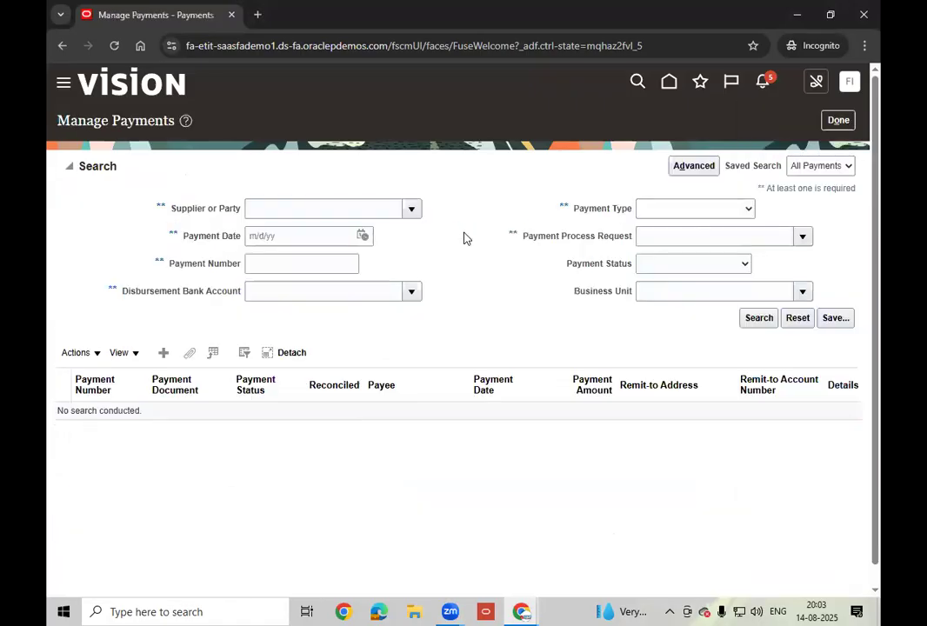
click(285, 261)
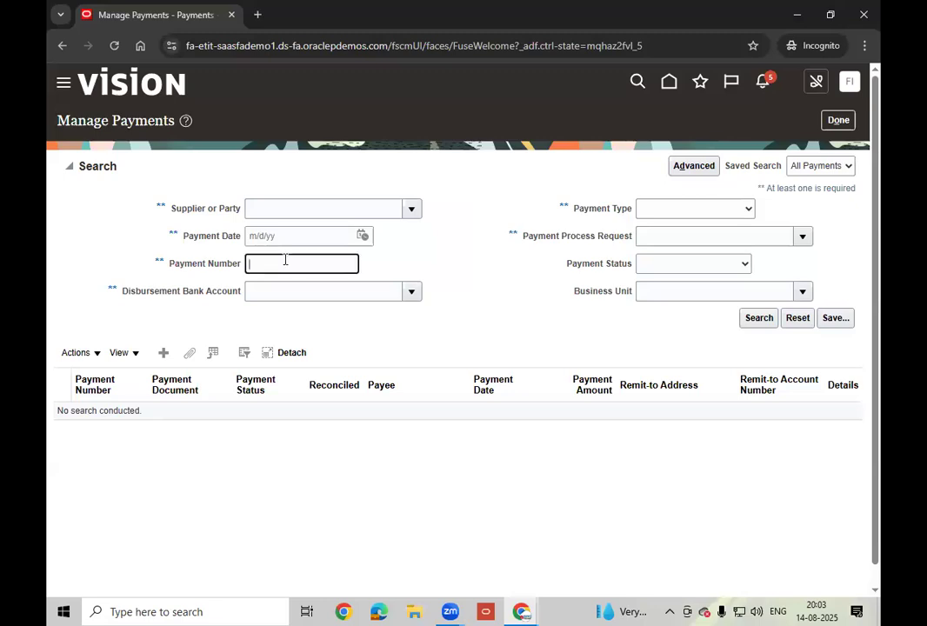
text(4050)
click(756, 318)
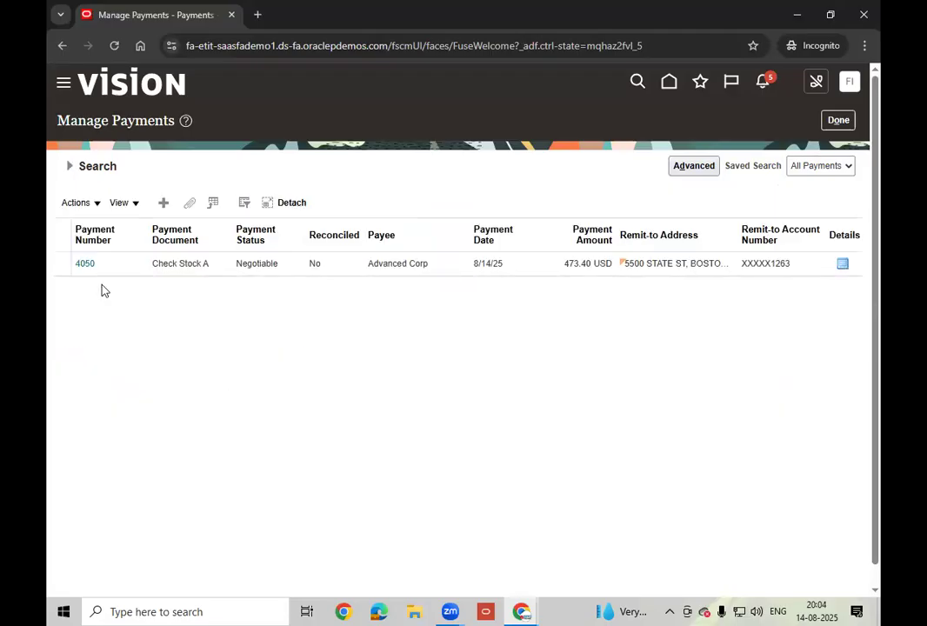
click(84, 263)
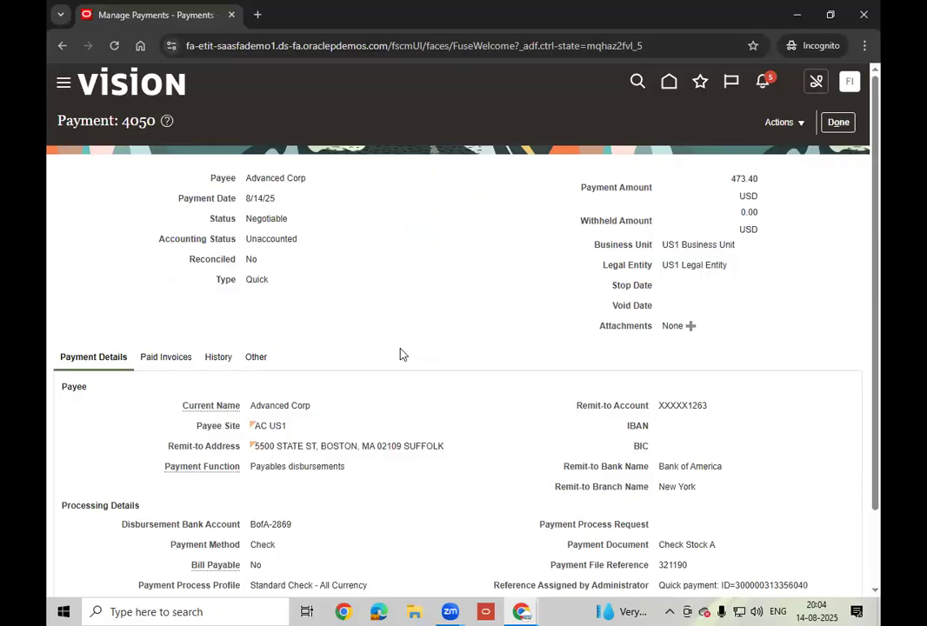
- Post payment 4050 to the ledger and view its accounting lines
double_click(268, 219)
click(799, 124)
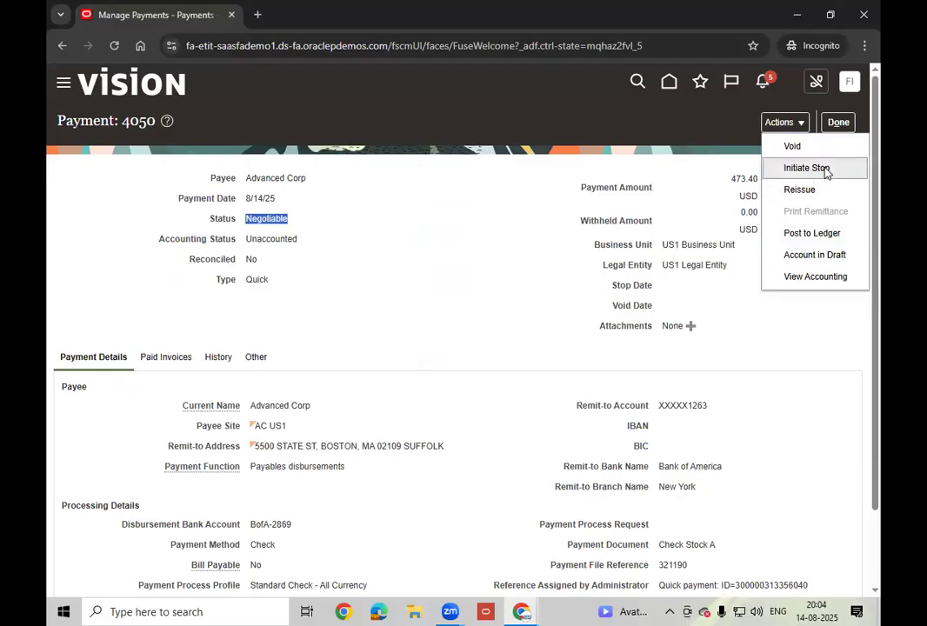
click(816, 233)
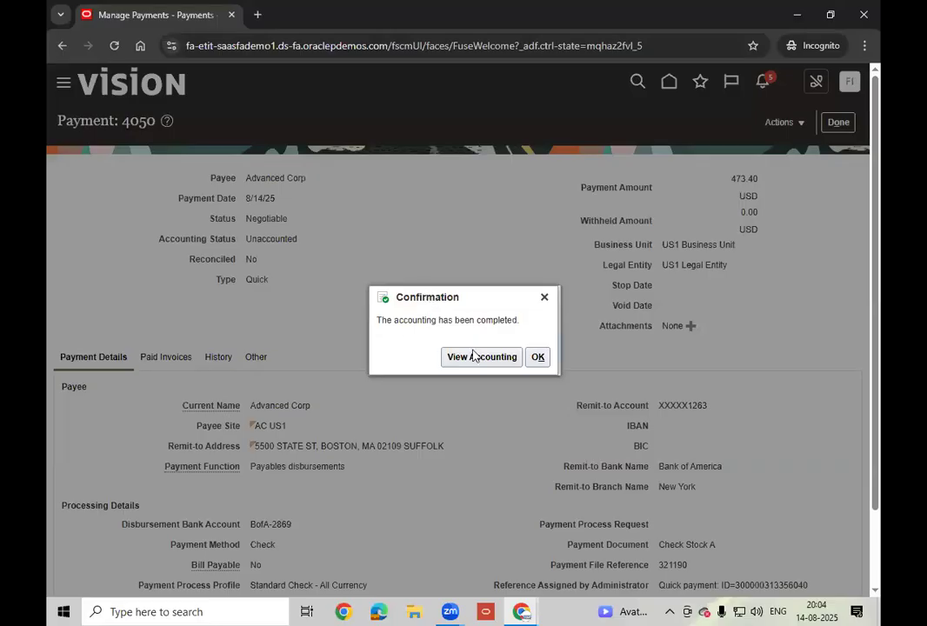
click(483, 358)
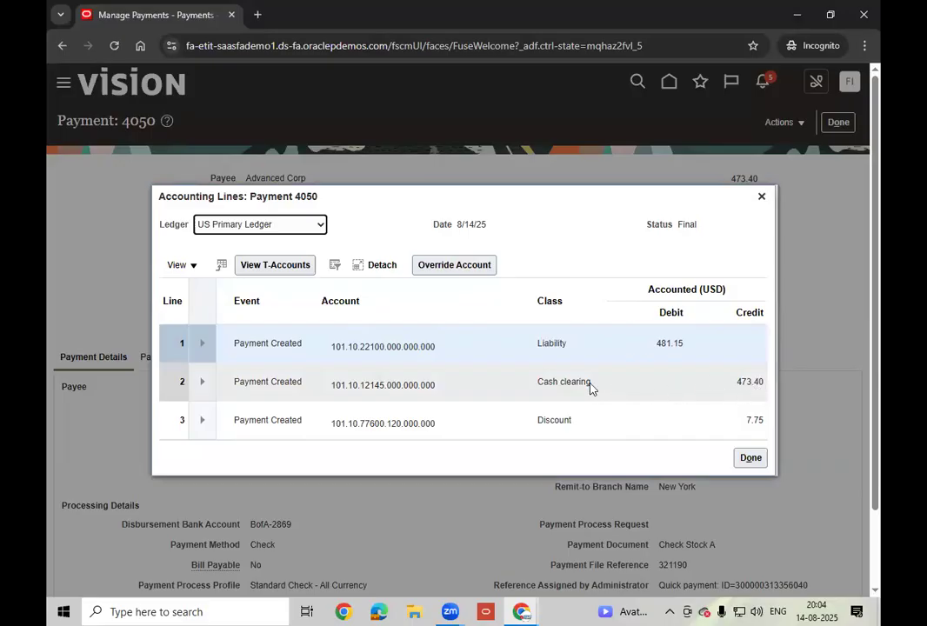
- Inspect the Cash clearing accounting line, then close the accounting lines view
click(541, 386)
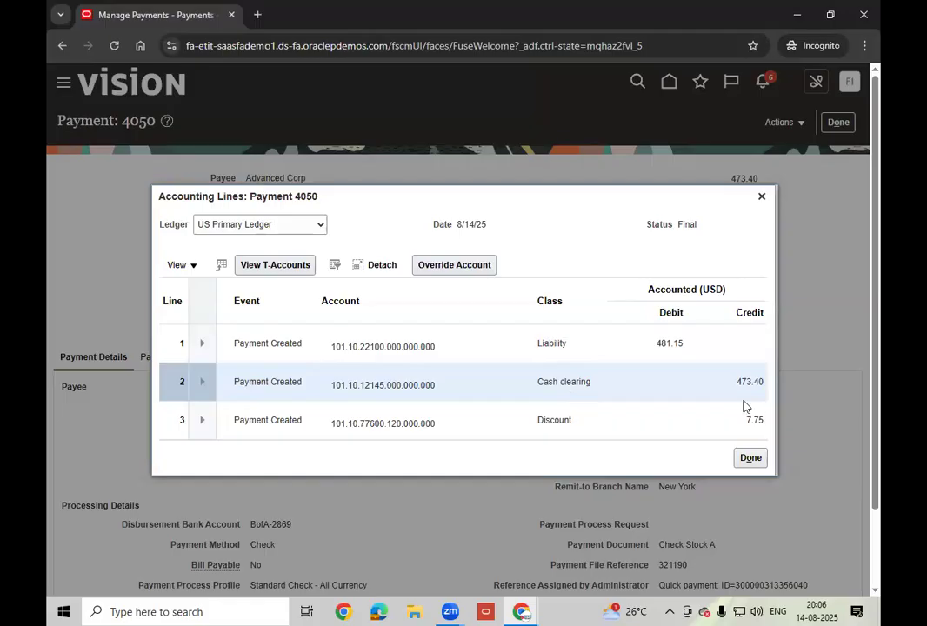
click(751, 459)
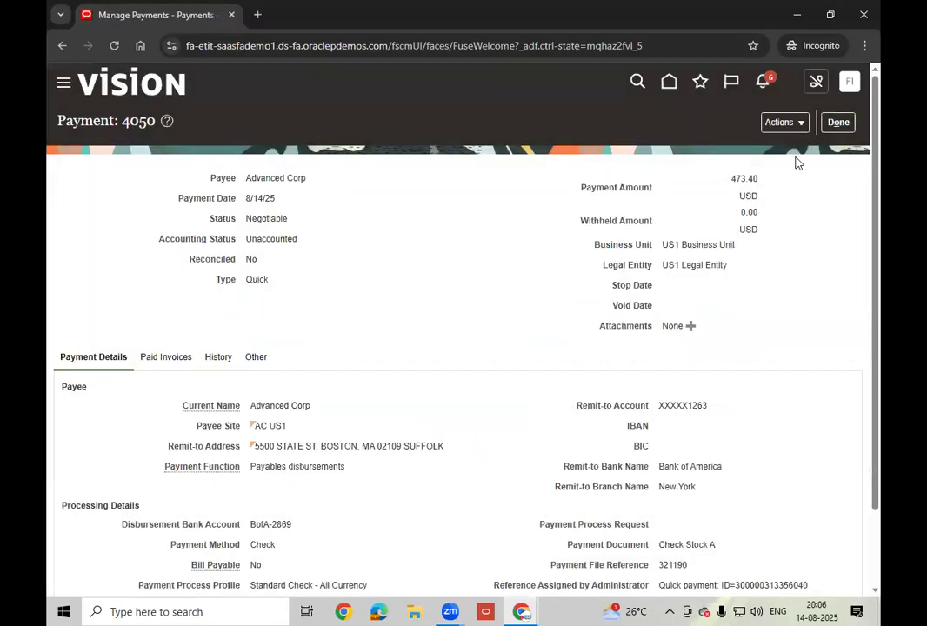
- Return to the payment results, confirm payment 4050 shows Negotiable, then go back to the Payments overview
click(836, 124)
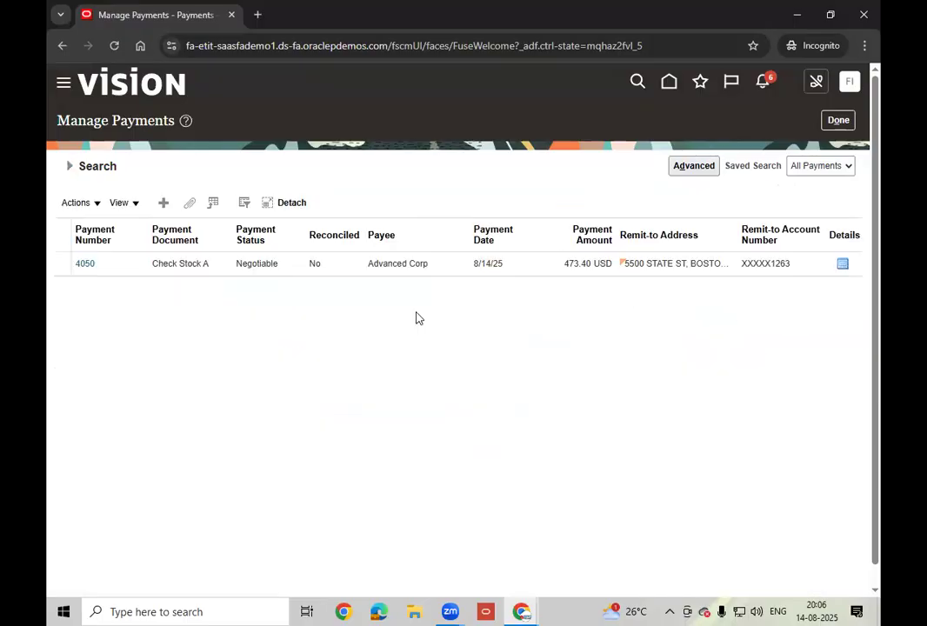
double_click(258, 266)
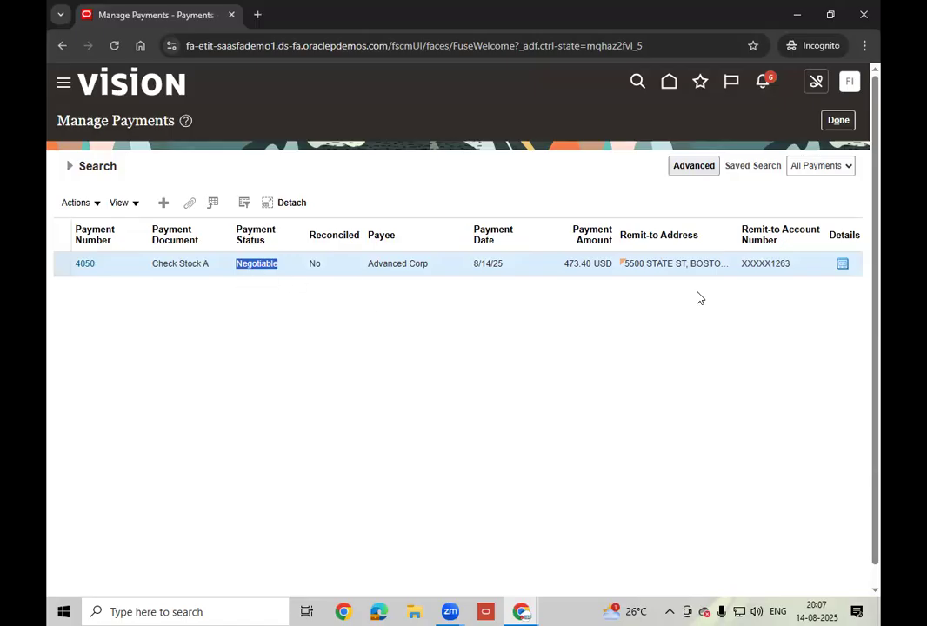
click(840, 122)
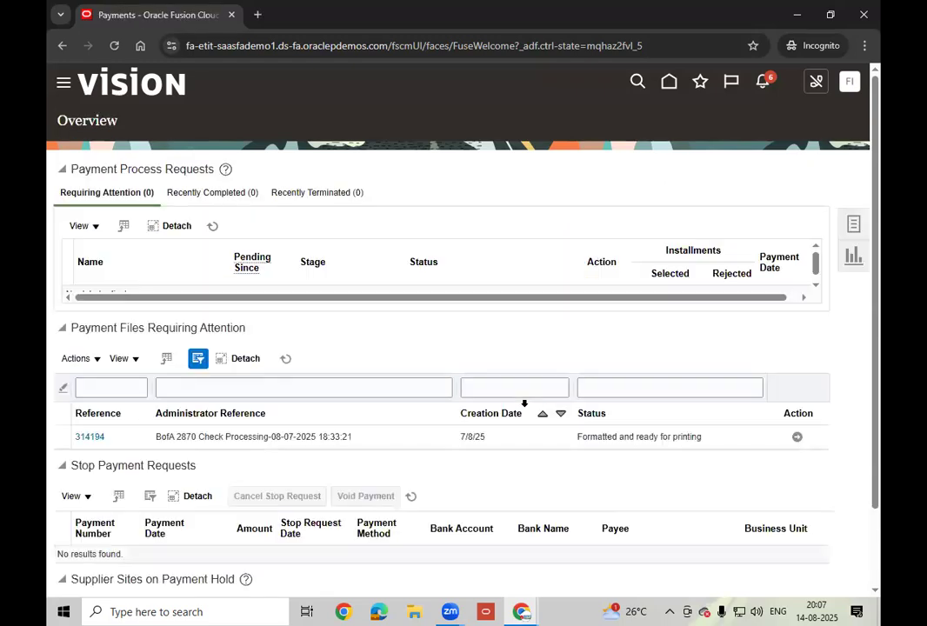
- From the home page, switch to the General Accounting area and open its list of apps to add
click(669, 83)
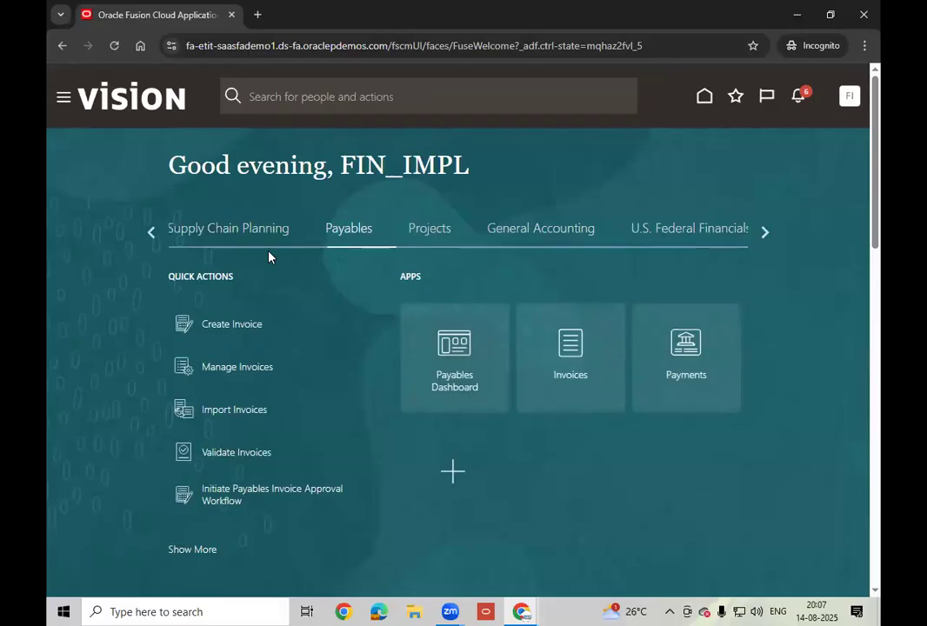
click(153, 233)
click(152, 233)
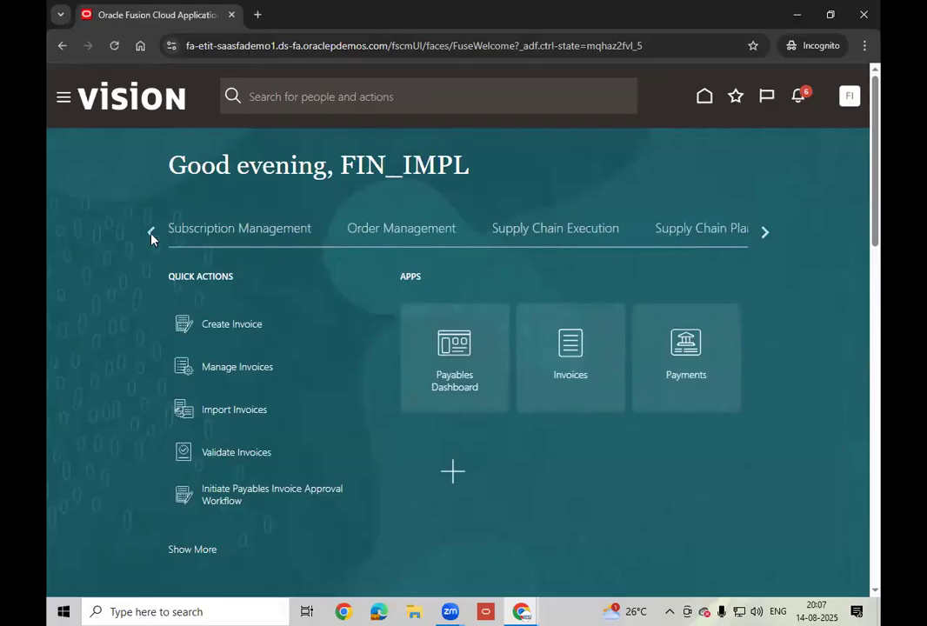
click(152, 233)
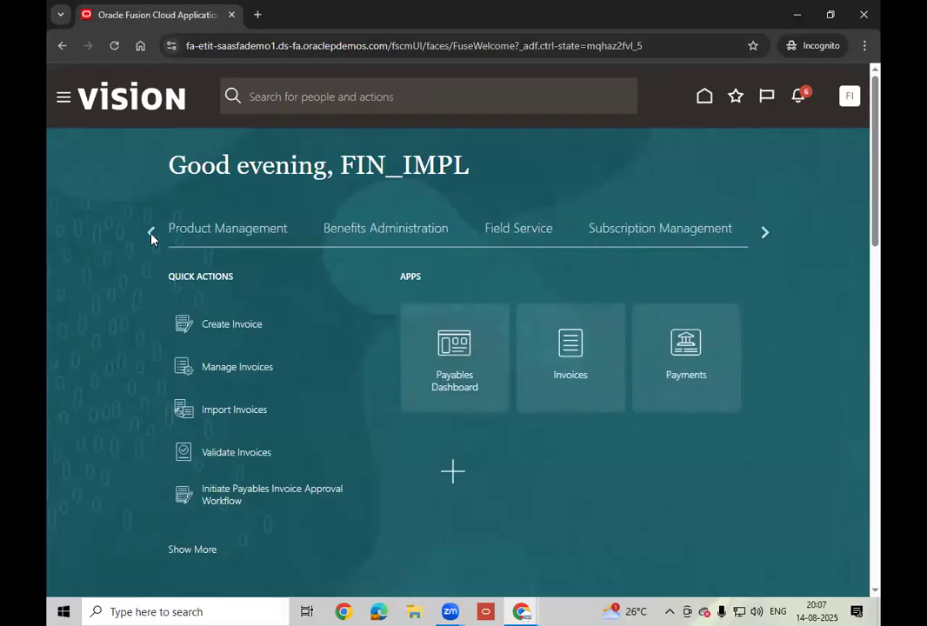
click(151, 233)
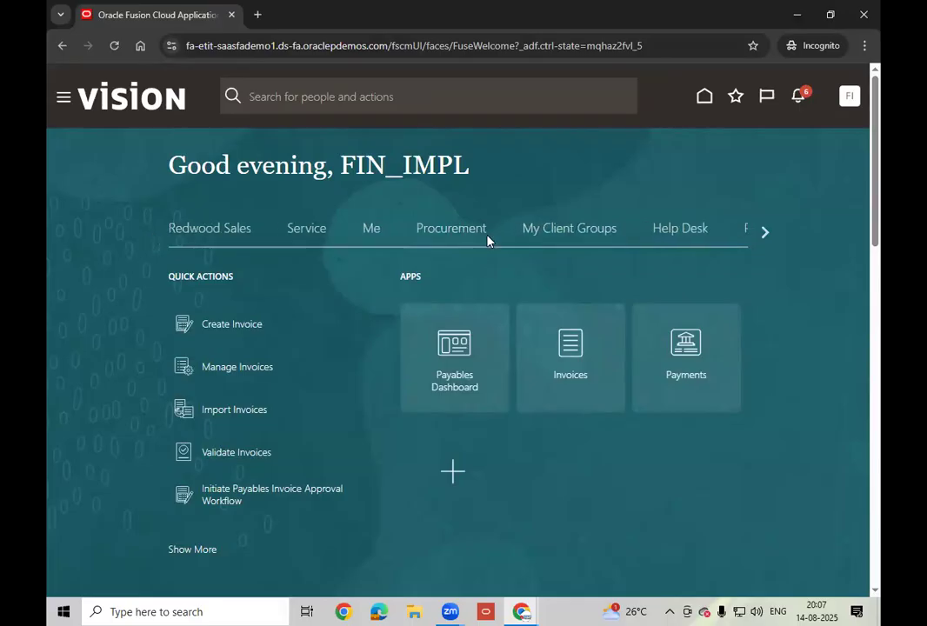
click(762, 239)
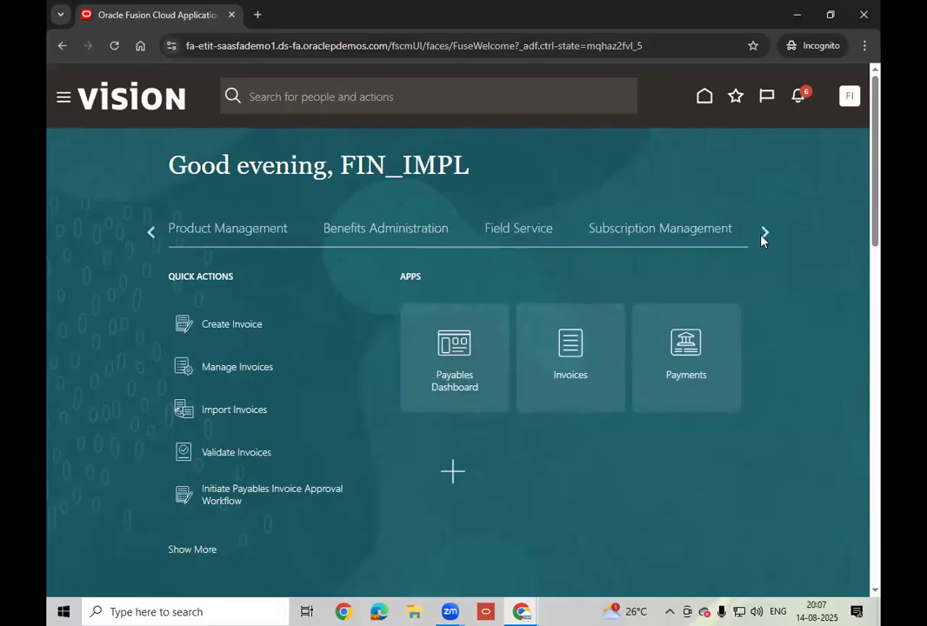
click(763, 233)
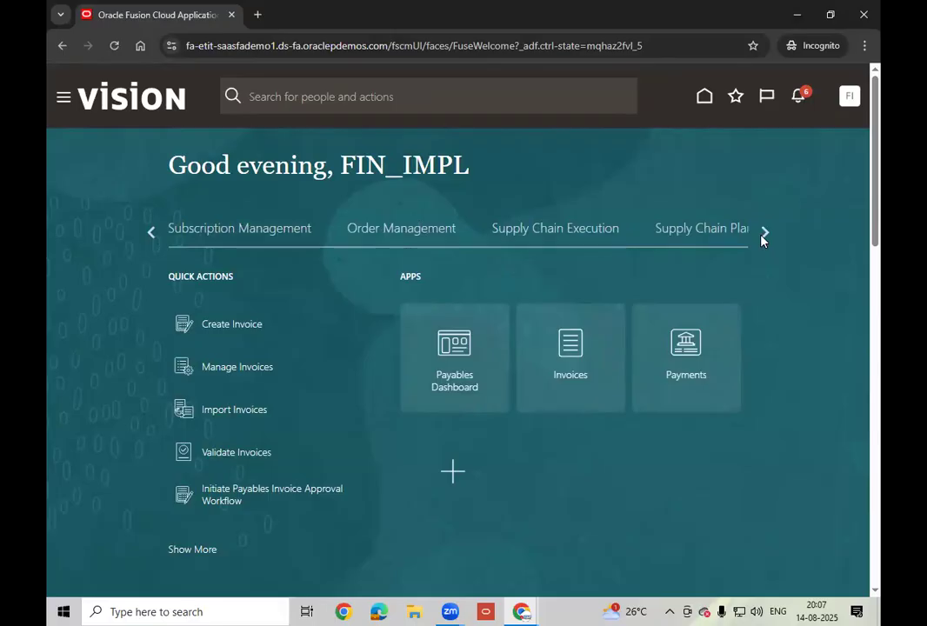
click(763, 233)
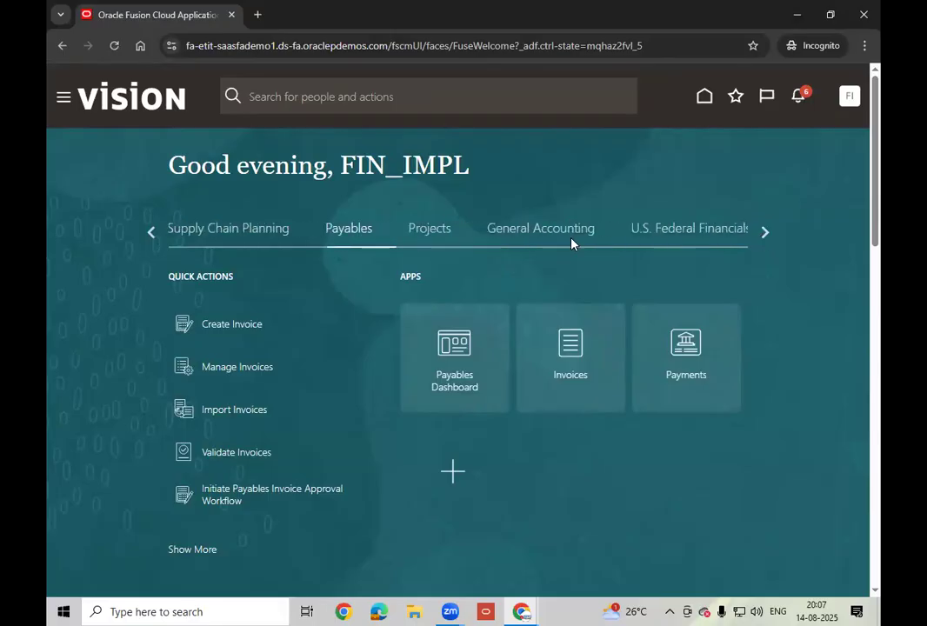
click(520, 234)
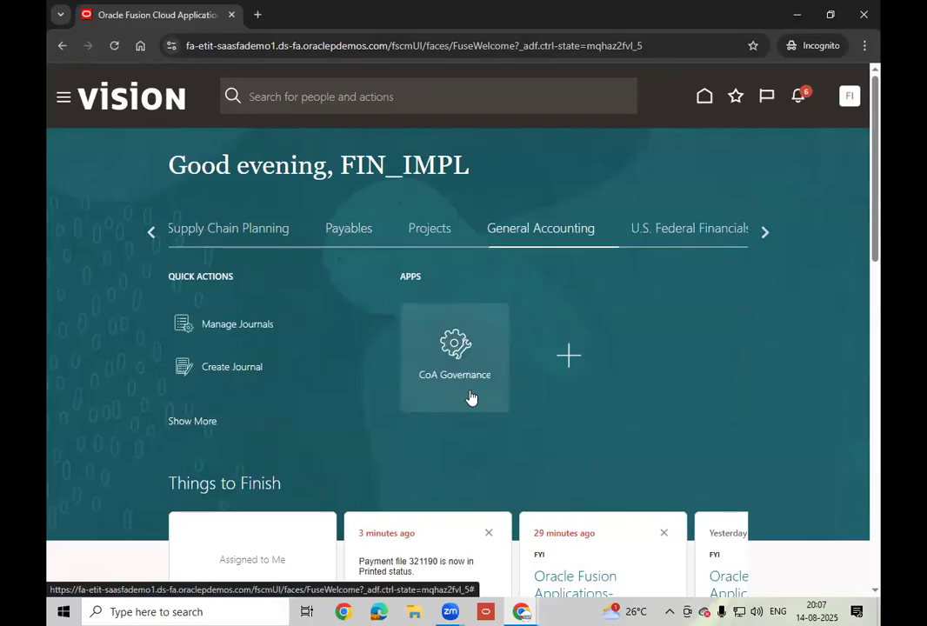
click(574, 357)
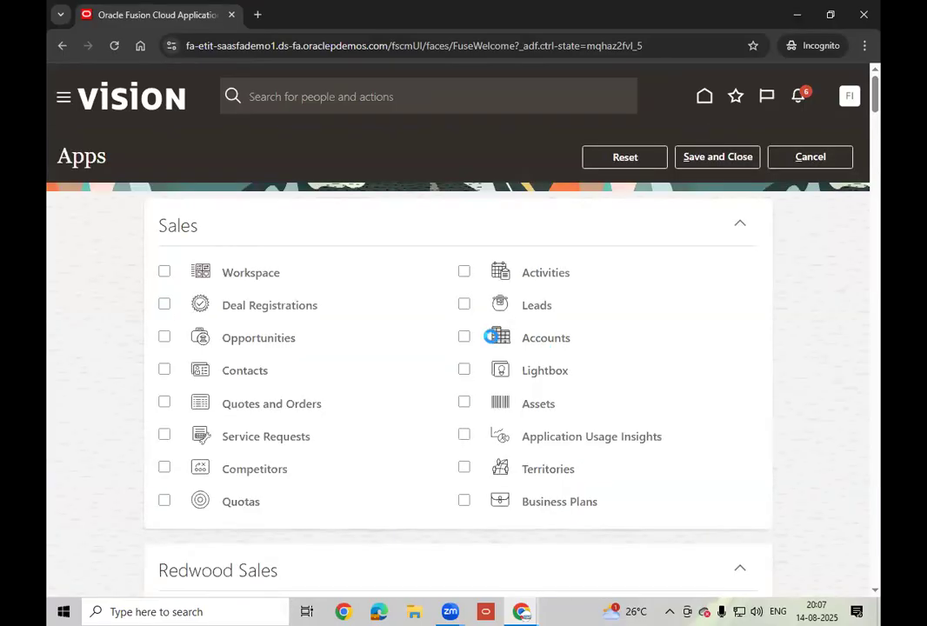
- Tick General Accounting Dashboard, Journals and Period Close under General Accounting, then save and close
scroll(491, 339, down, 7)
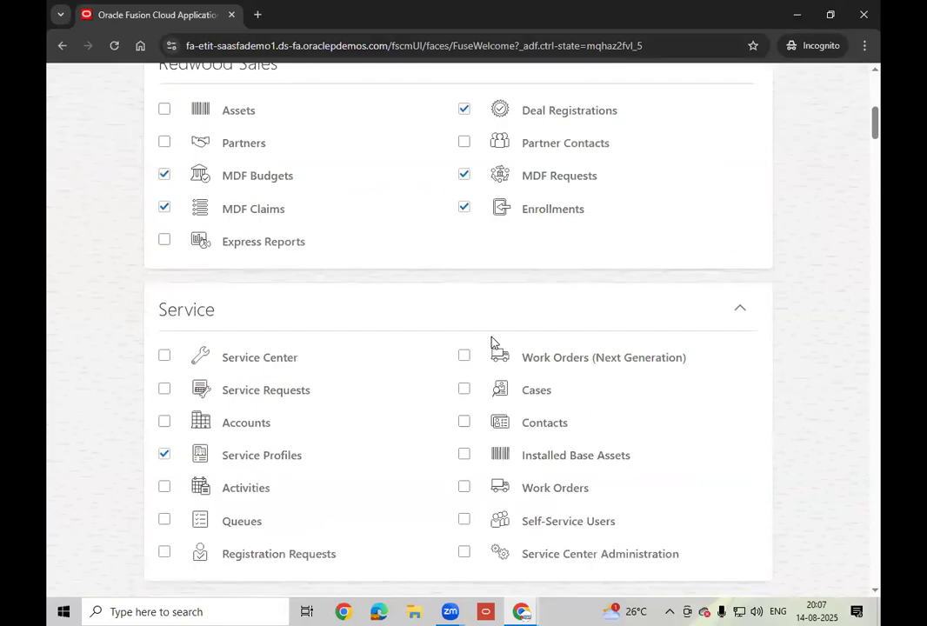
scroll(491, 342, down, 7)
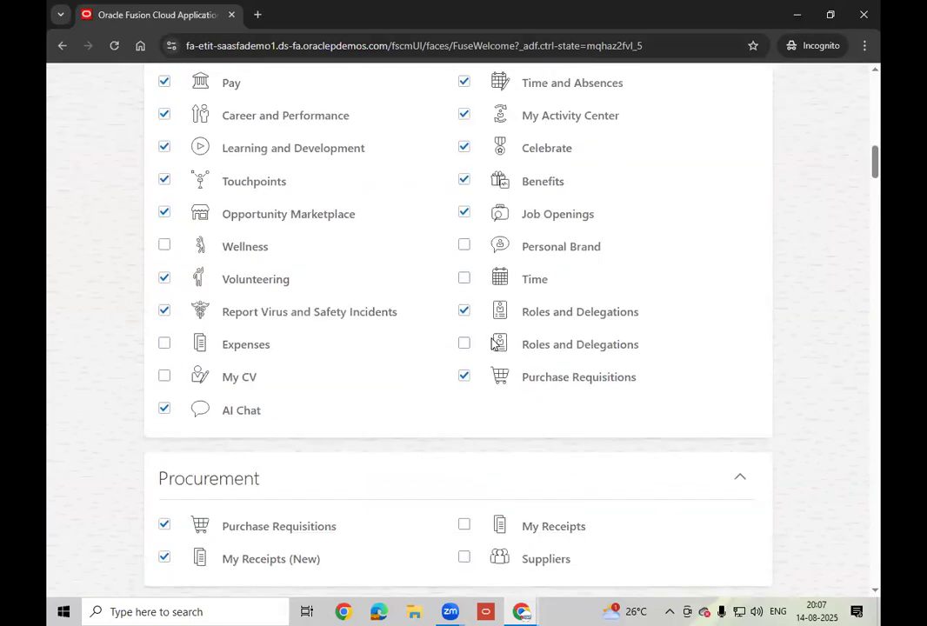
scroll(490, 342, down, 10)
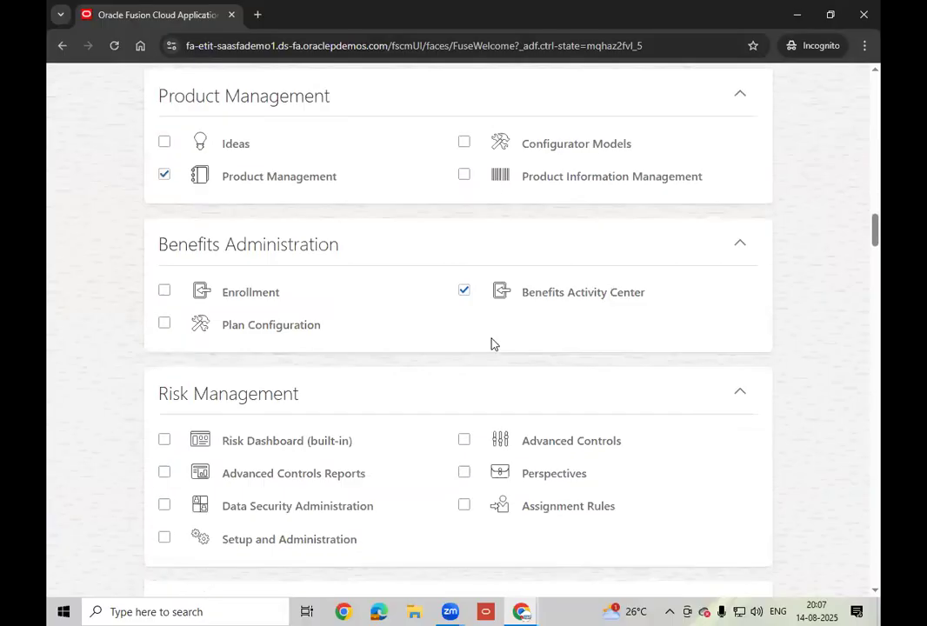
scroll(492, 343, down, 10)
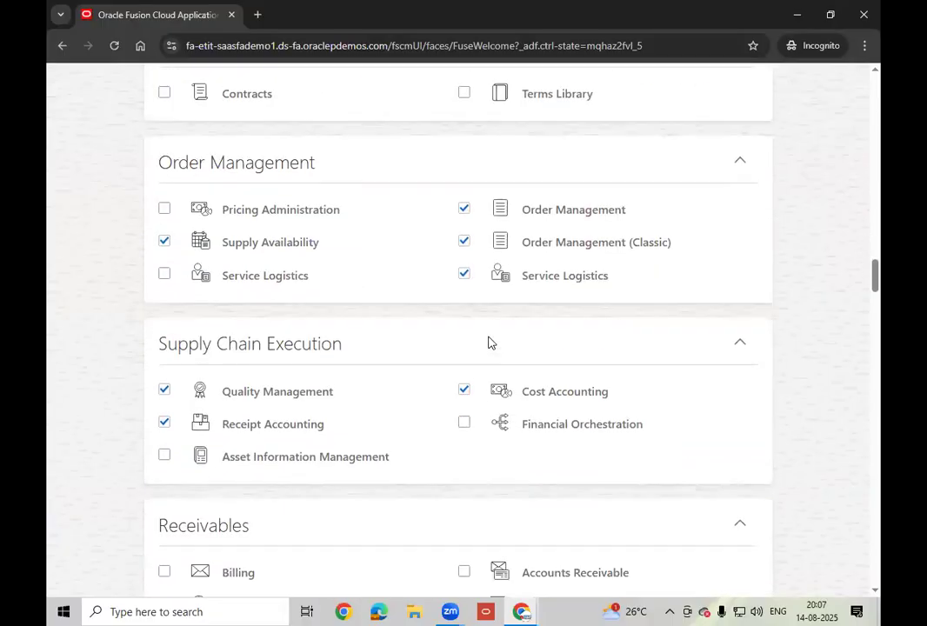
scroll(491, 342, down, 8)
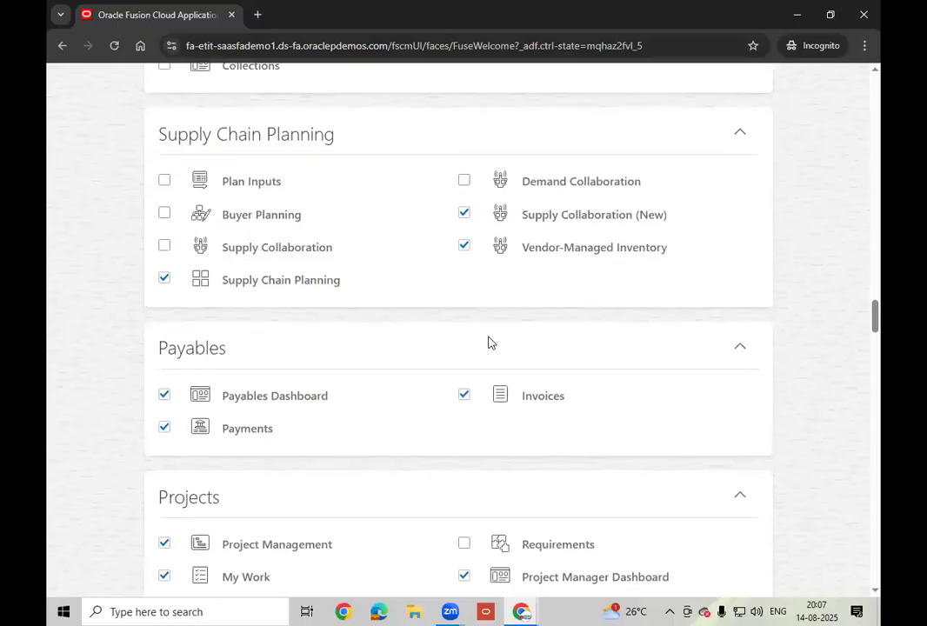
scroll(488, 342, down, 3)
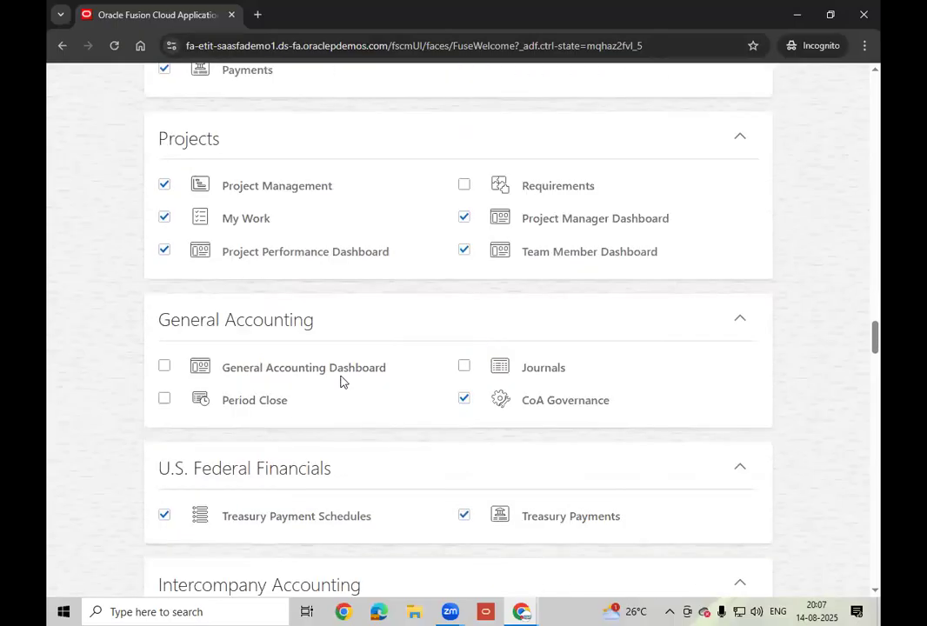
click(165, 366)
click(465, 368)
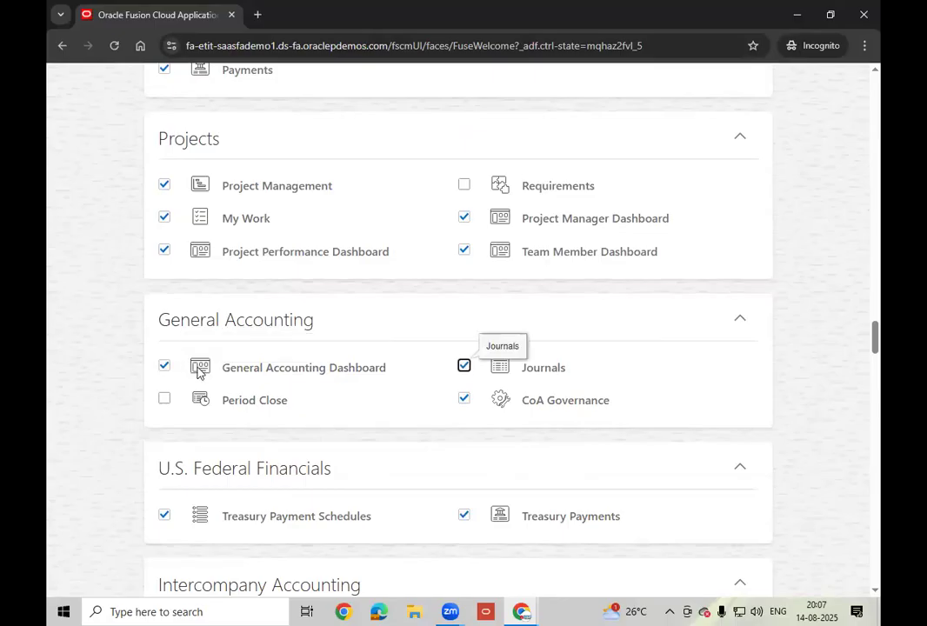
click(253, 425)
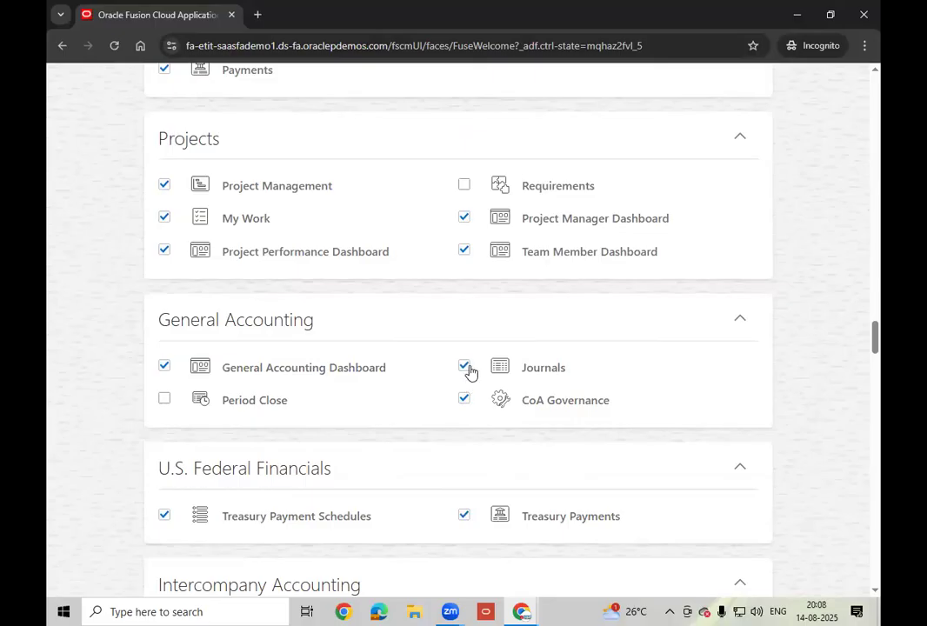
click(165, 399)
scroll(637, 322, up, 20)
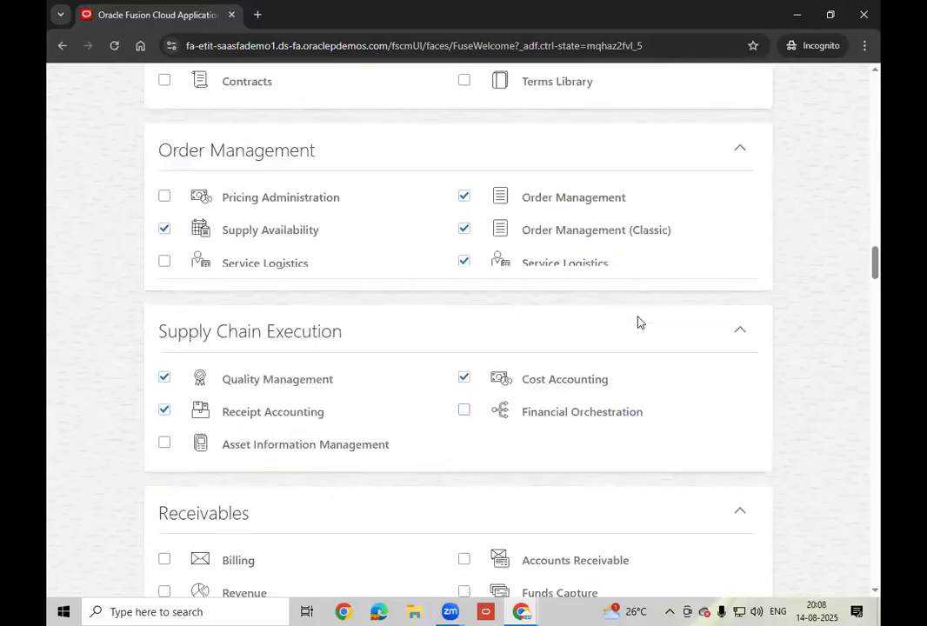
scroll(637, 322, up, 20)
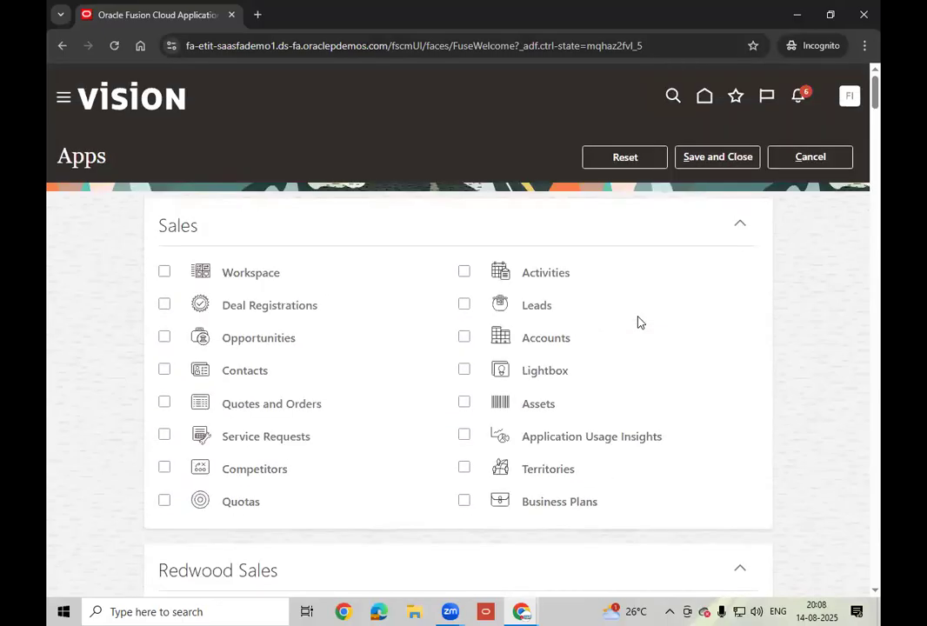
click(729, 162)
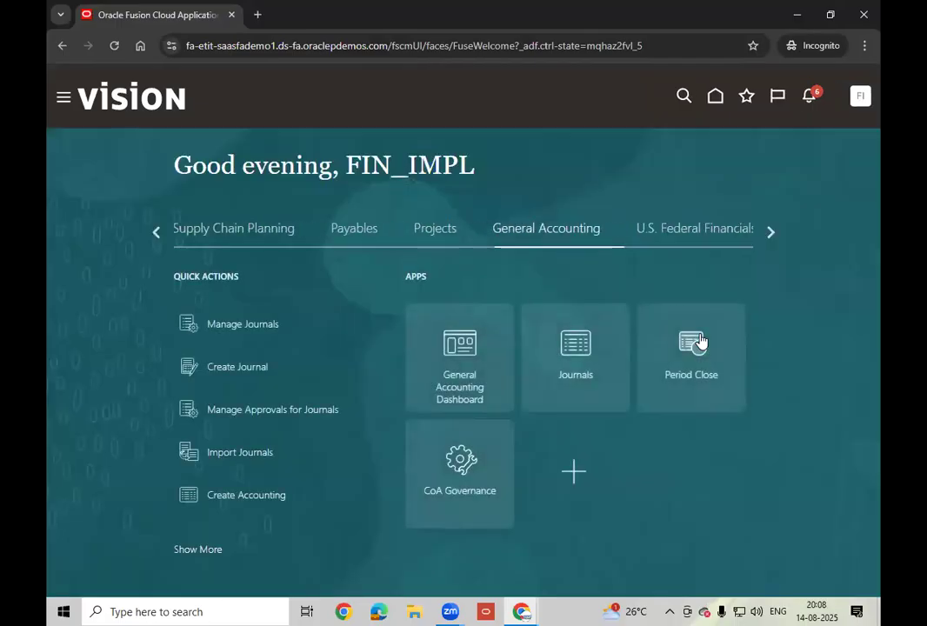
- Open the Journals work area and go to its Manage Journals search page
click(571, 374)
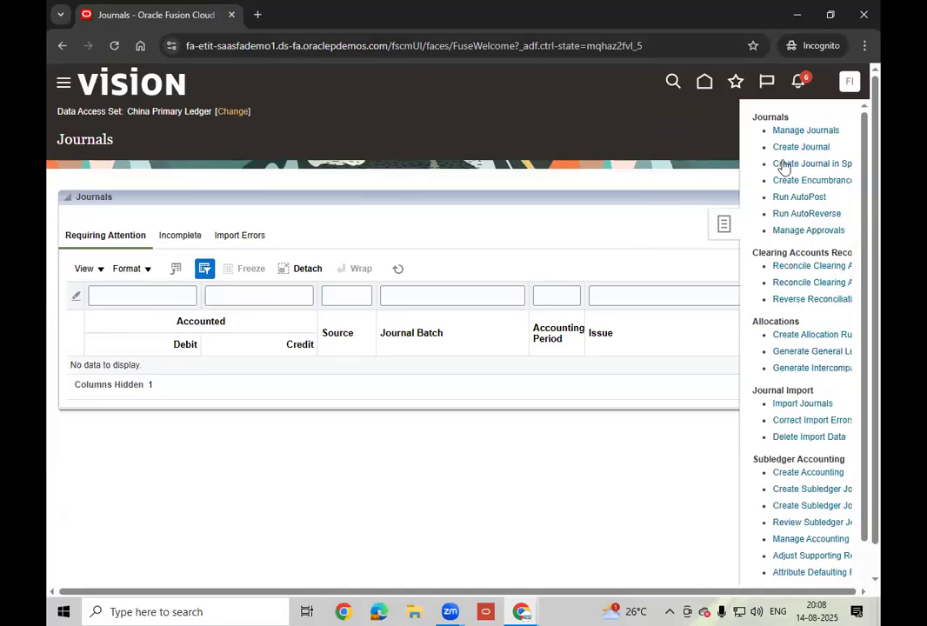
click(806, 130)
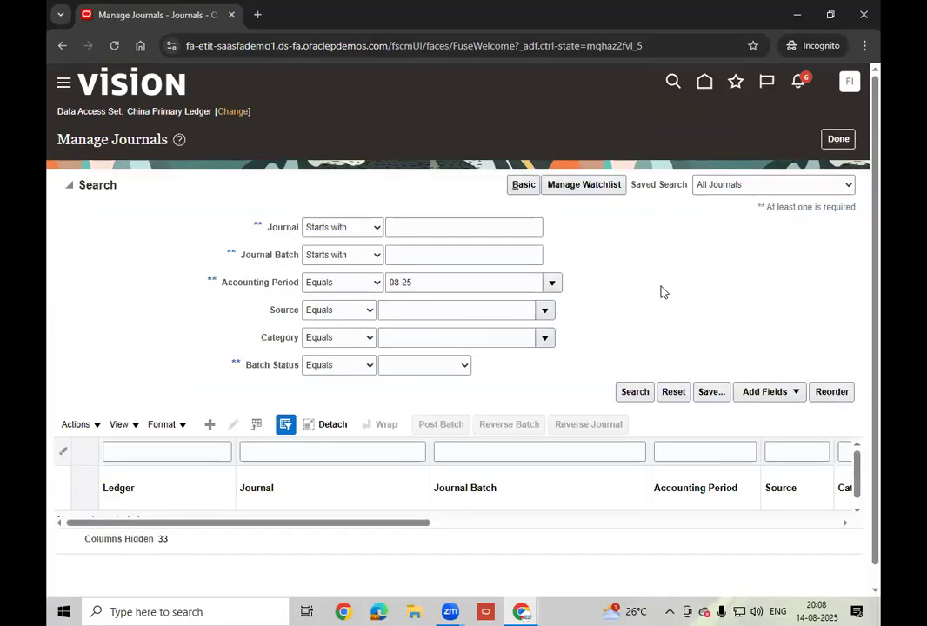
- Keep accounting period 08-25 and enter Payables as the journal source
click(435, 284)
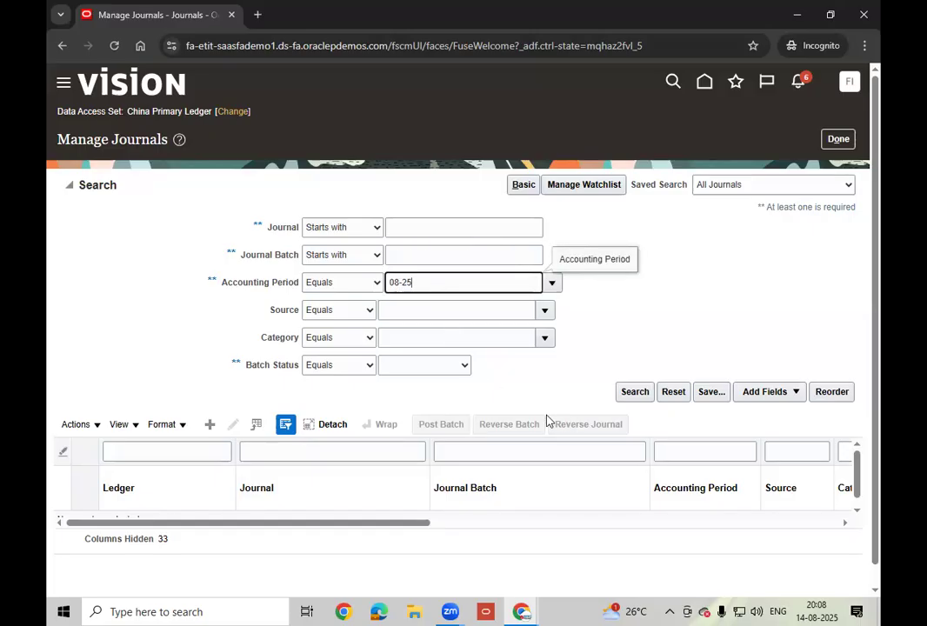
click(503, 379)
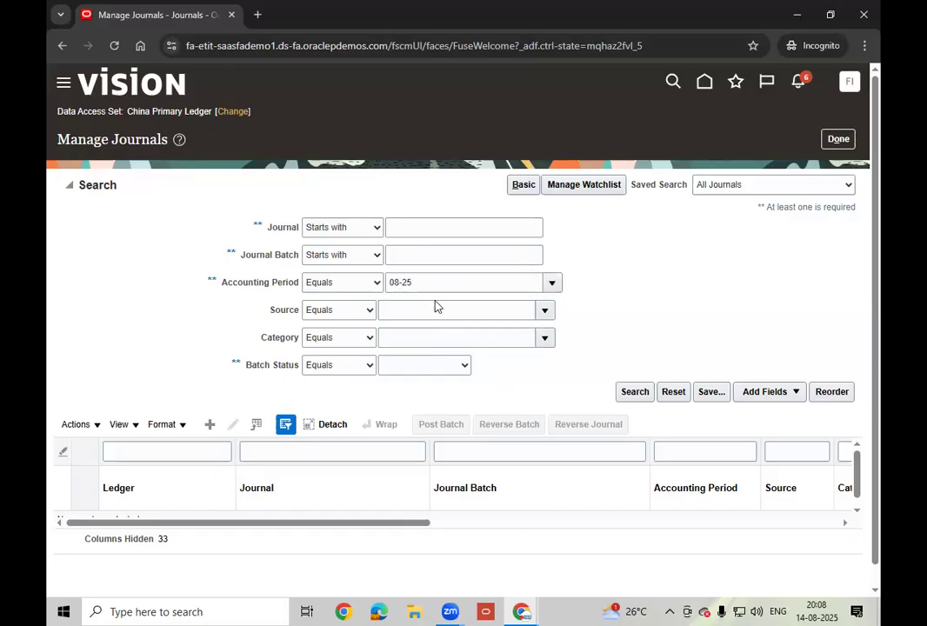
click(422, 366)
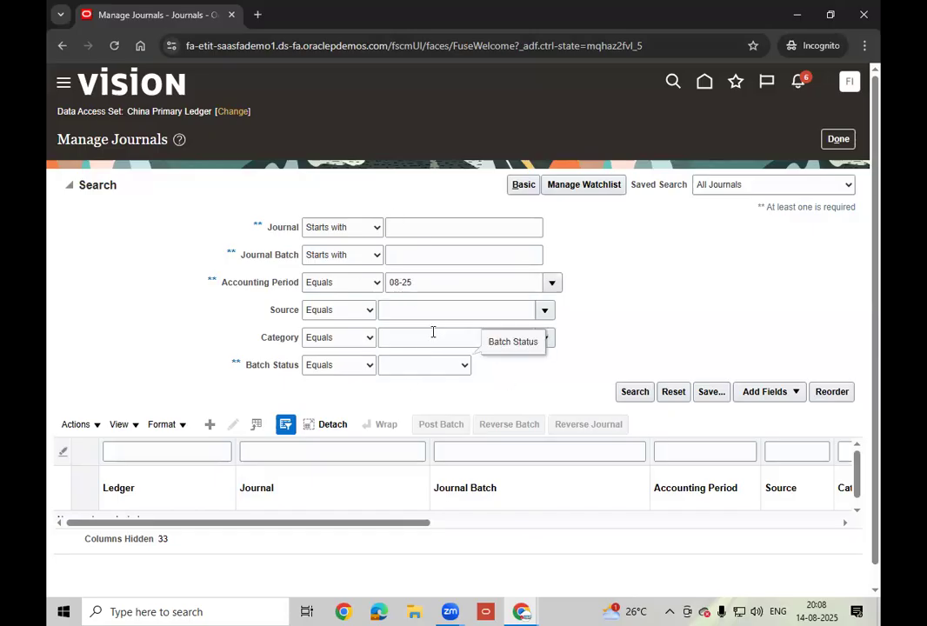
click(447, 312)
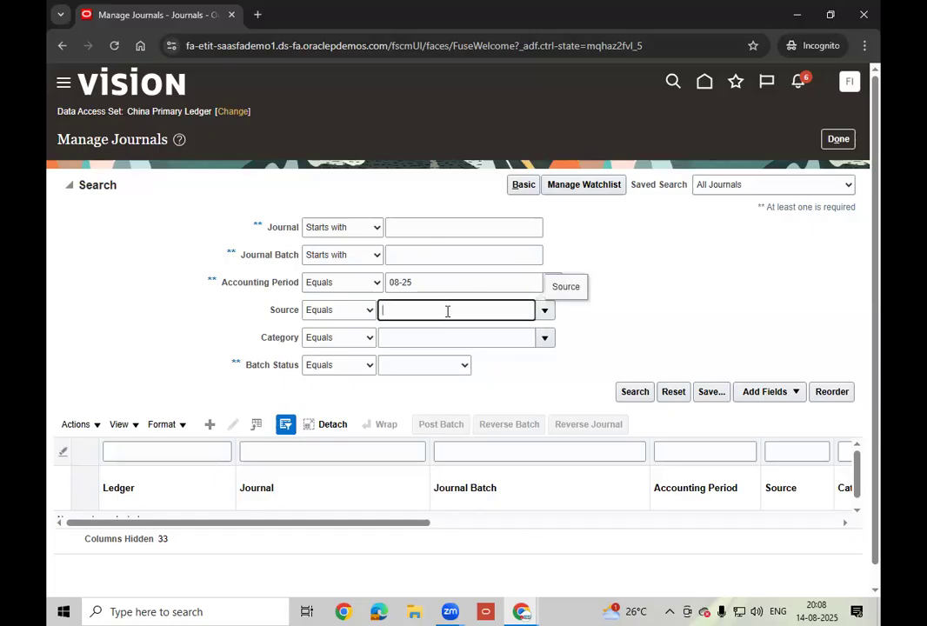
text(paya)
key(Tab)
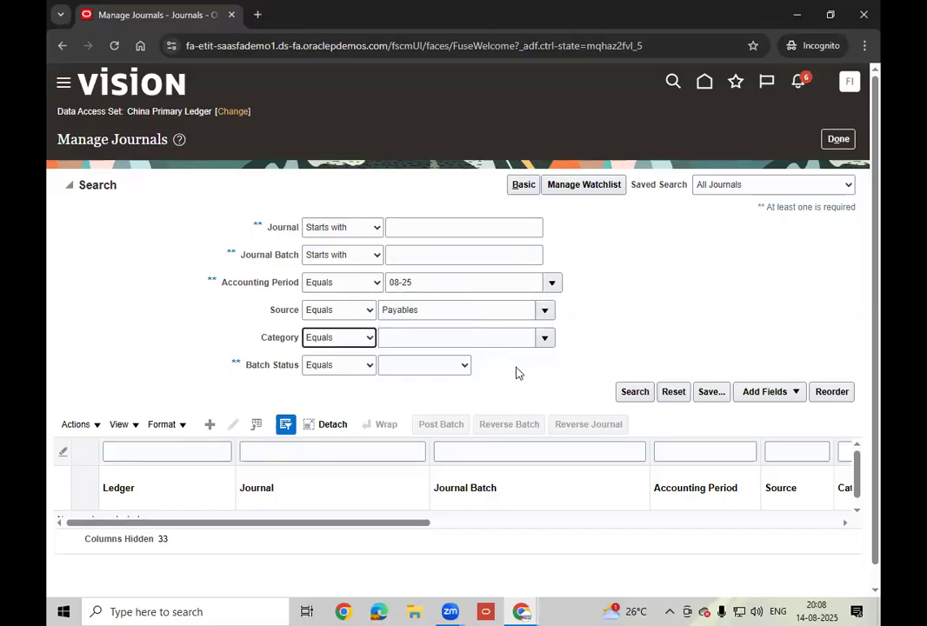
click(428, 316)
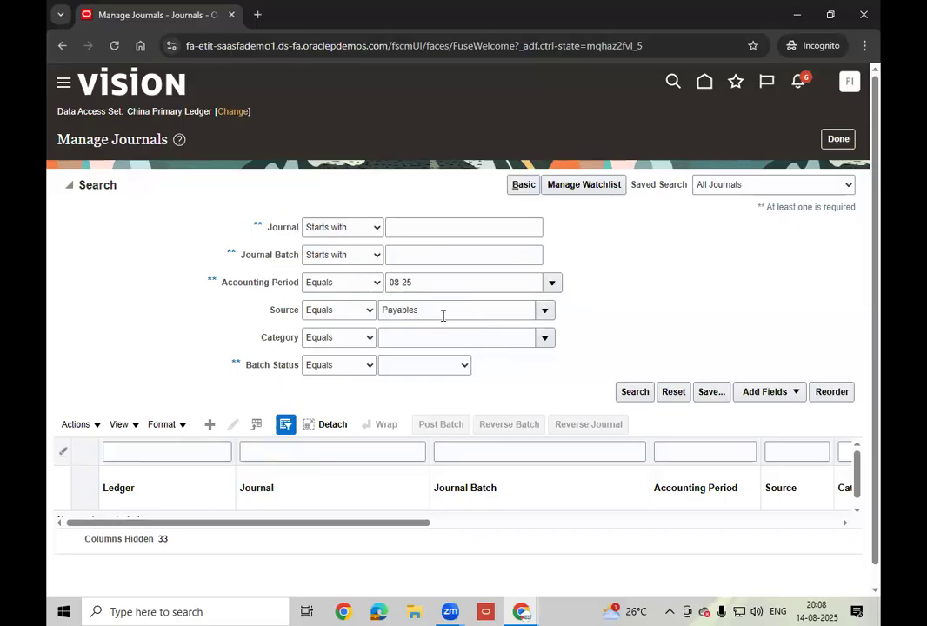
- Add an Accounting Date criterion set to 8/14/25
click(788, 394)
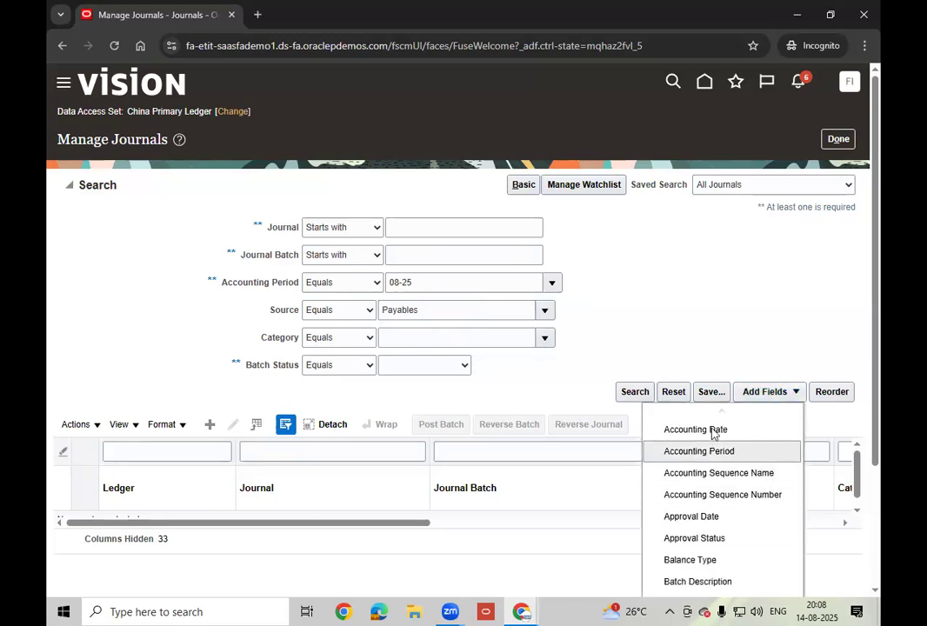
click(714, 430)
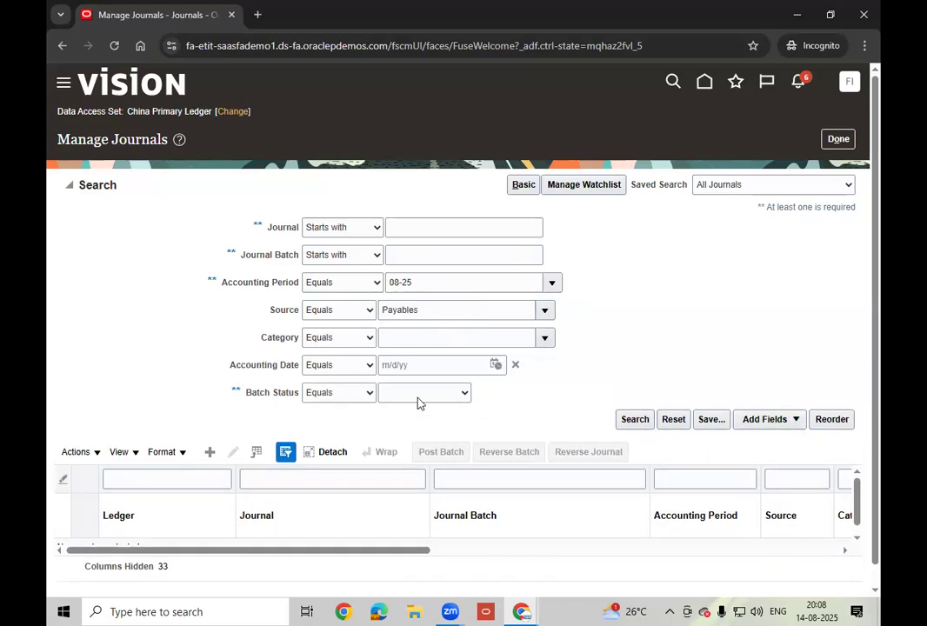
click(495, 364)
click(614, 475)
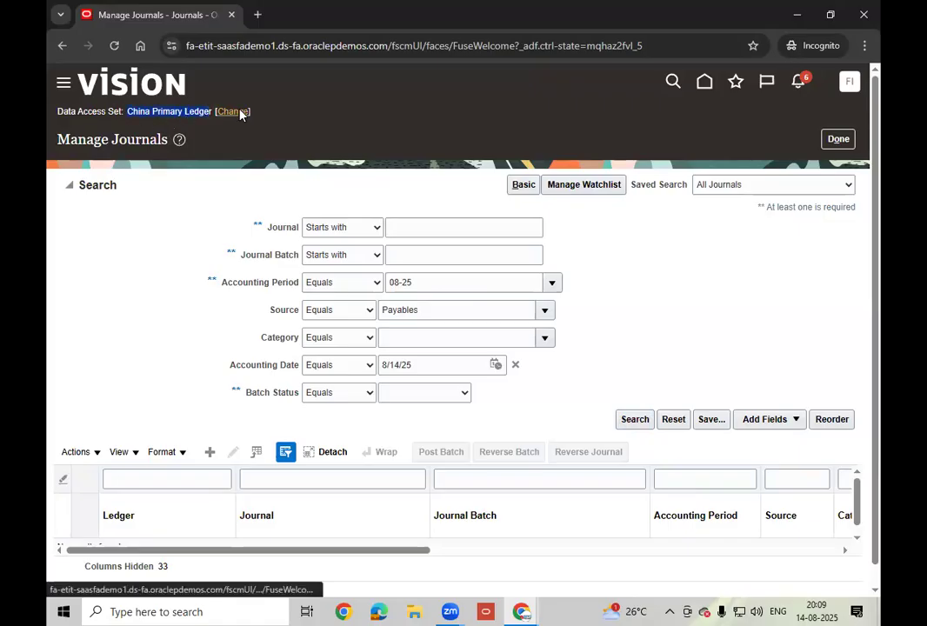
- Change the data access set from China Primary Ledger to US Primary Ledger
click(241, 113)
click(452, 327)
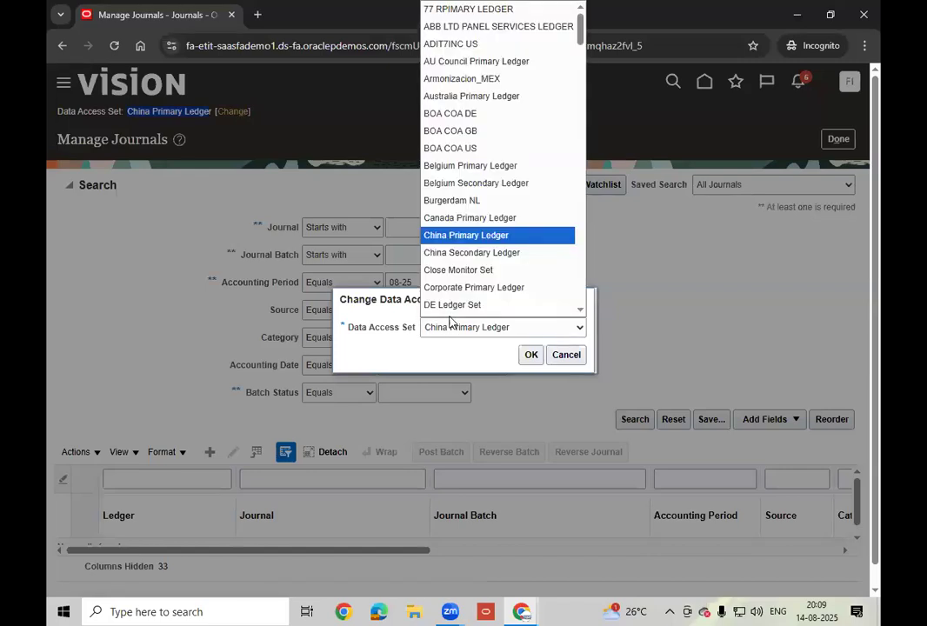
scroll(501, 271, up, 1)
drag(580, 38, 580, 295)
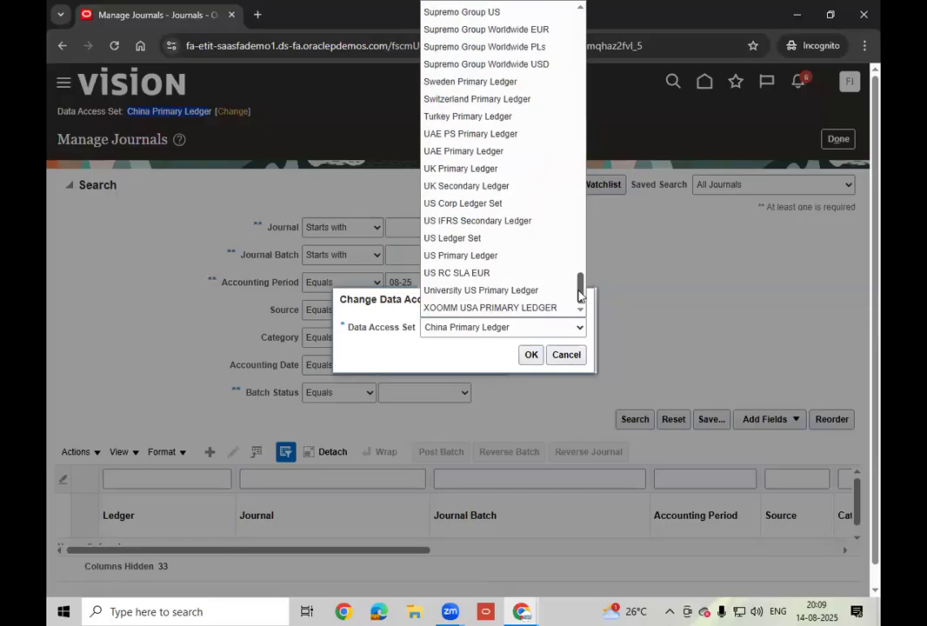
click(465, 255)
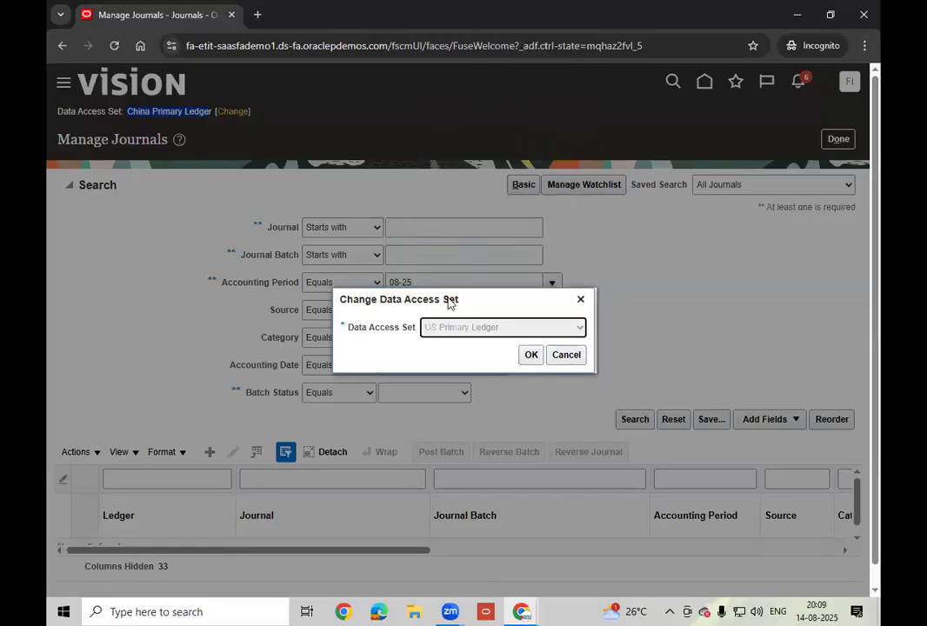
click(527, 355)
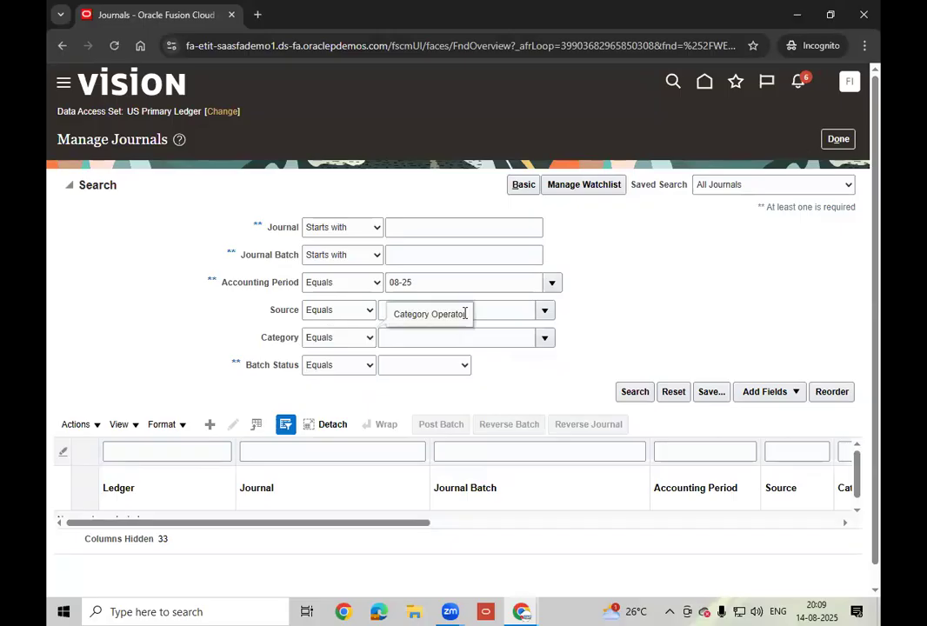
- Search journals with source Payables and accounting date 8/14/25
click(511, 311)
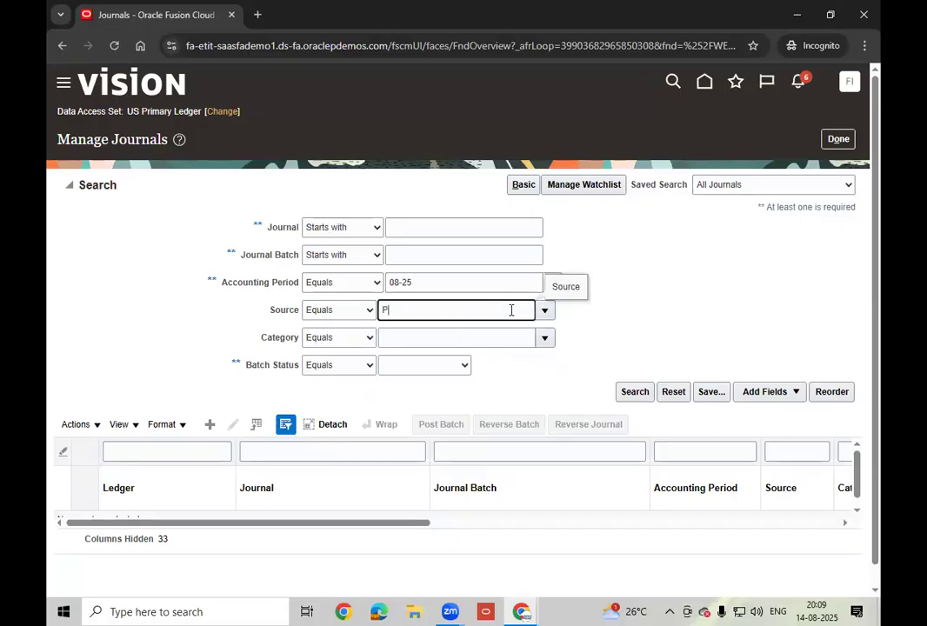
text(Paya)
key(Tab)
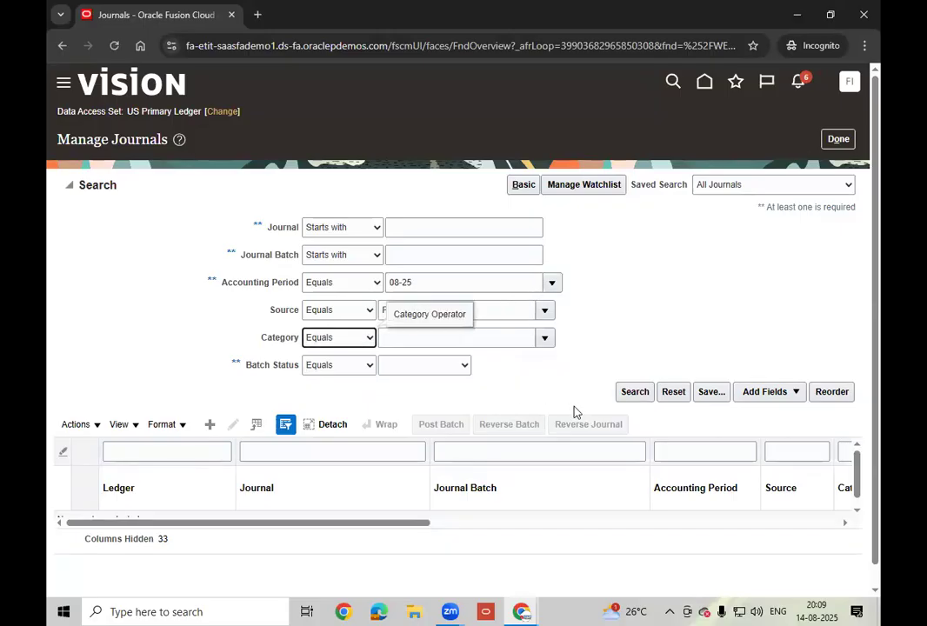
click(793, 393)
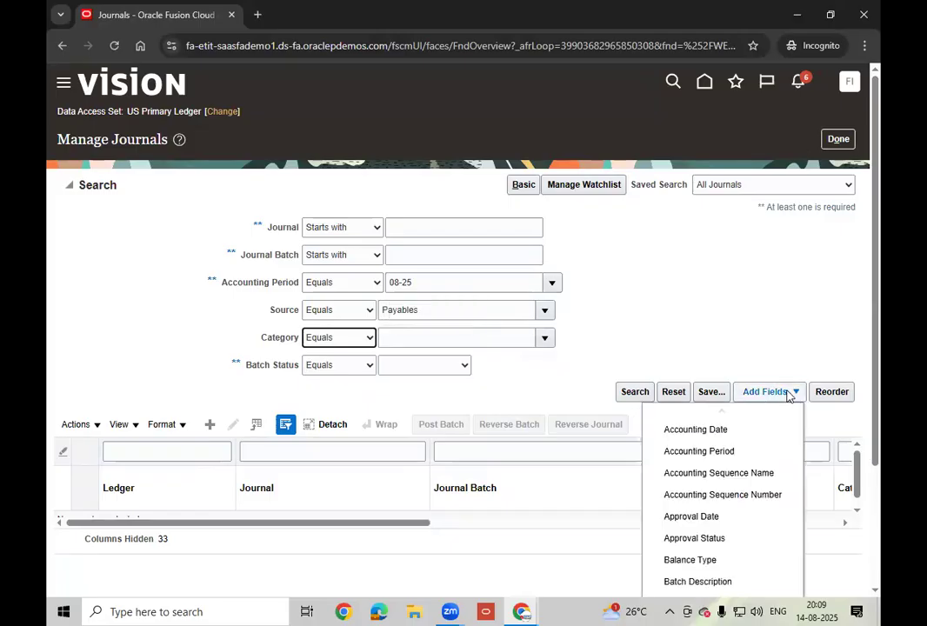
click(727, 428)
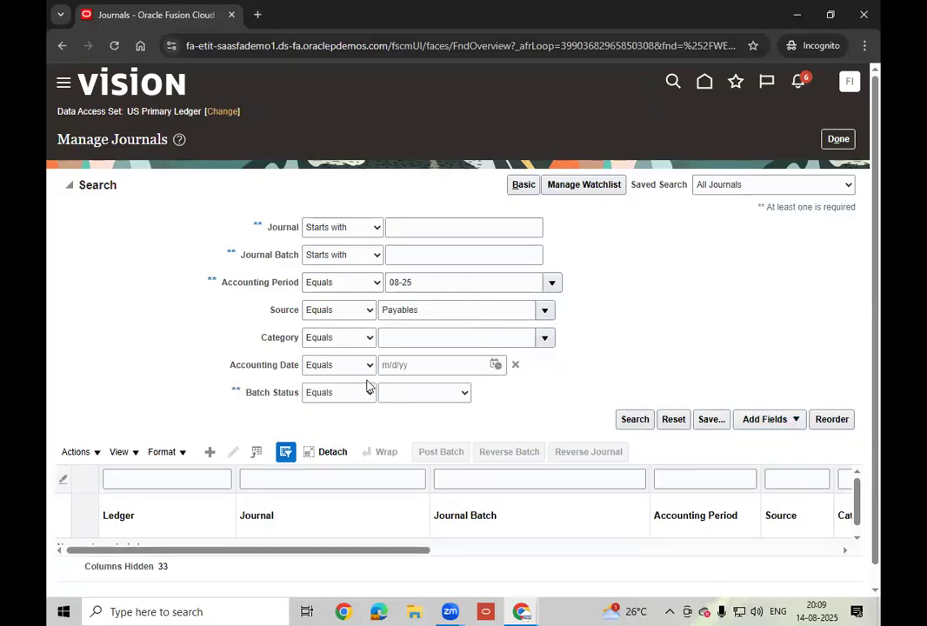
click(495, 366)
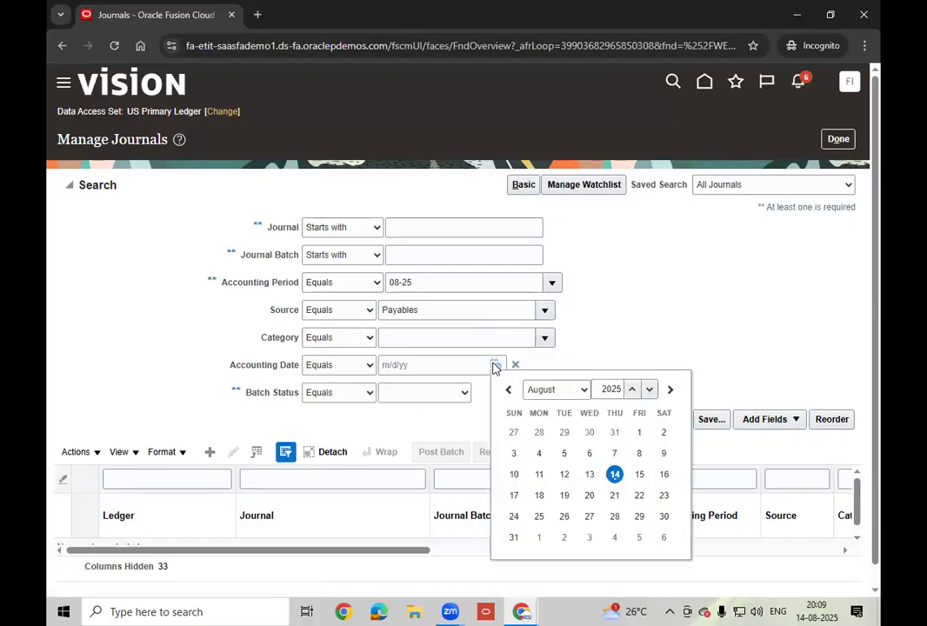
click(615, 474)
click(636, 420)
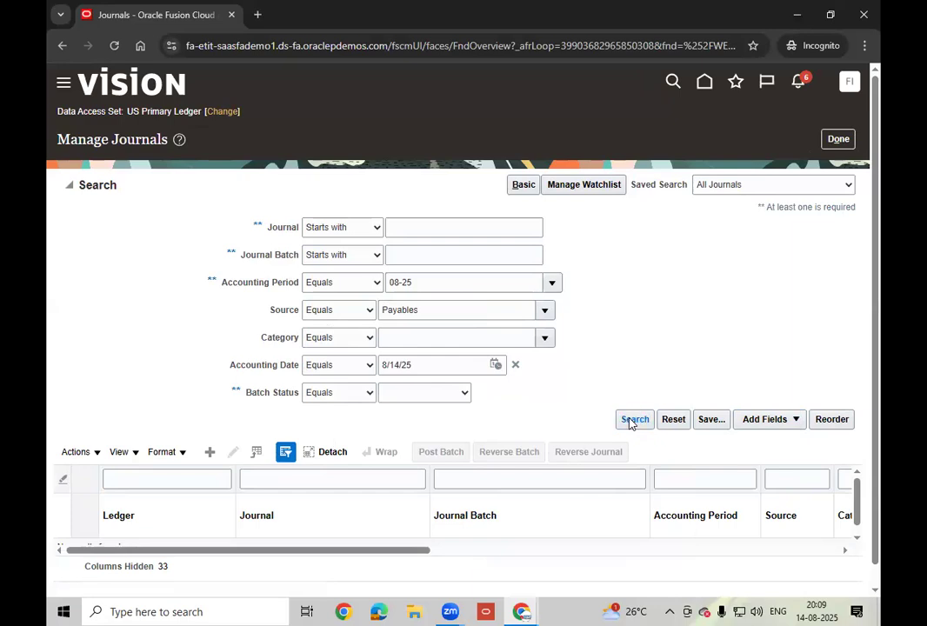
- Clear the accounting date and rerun the Payables search for period 08-25
click(436, 365)
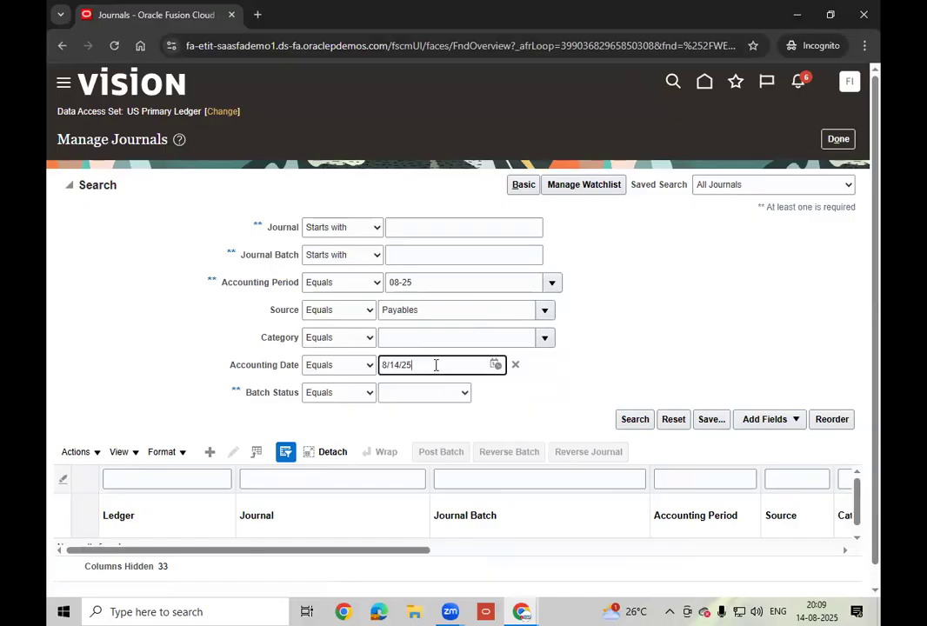
text(8/14/2)
key(BackSpace)
key(BackSpace)
key(BackSpace)
key(BackSpace)
key(BackSpace)
key(BackSpace)
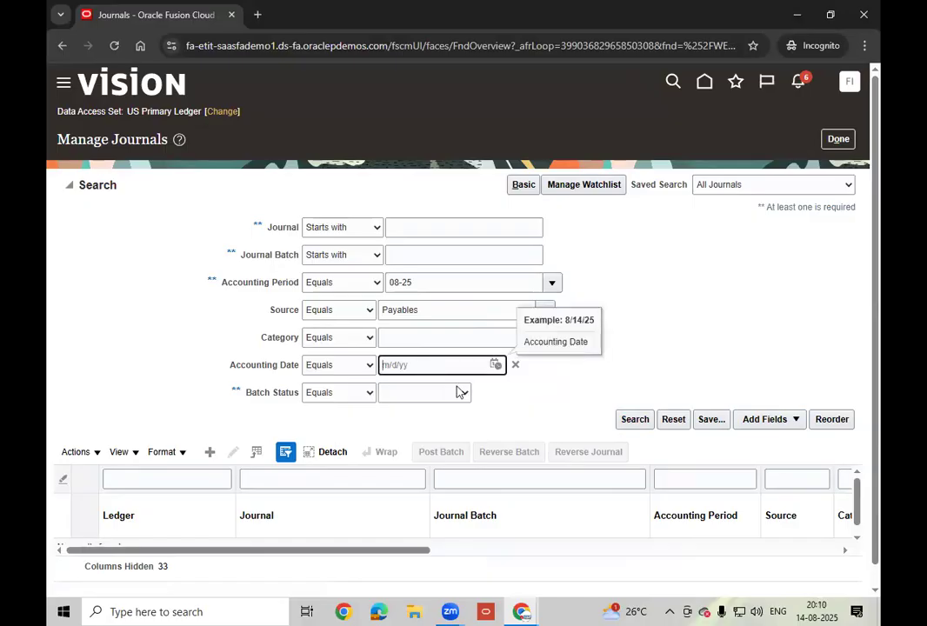
click(631, 420)
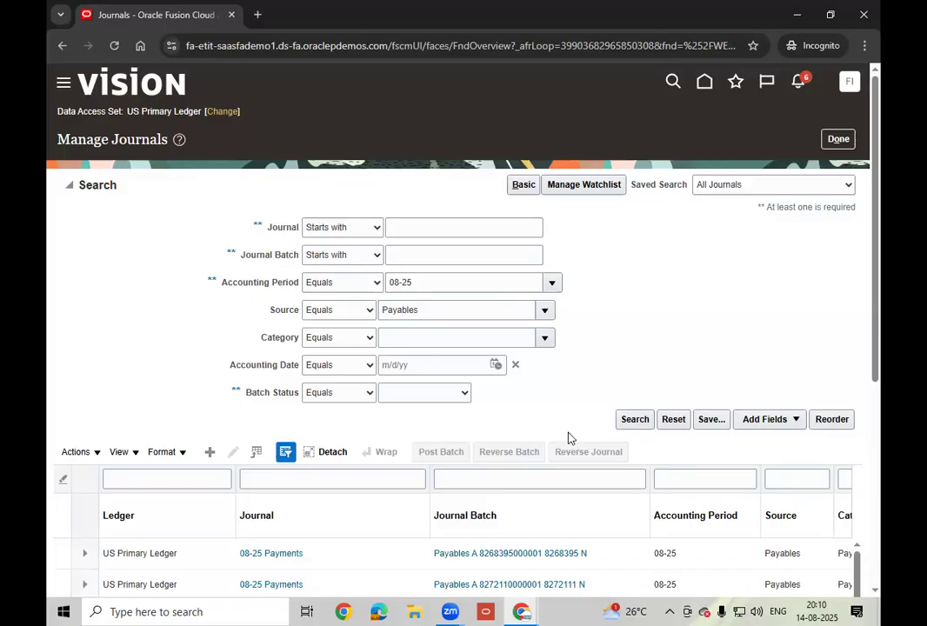
- Scroll the results to confirm the 08-25 Payables journals are Posted, dated 8/31/25, approval not required
scroll(570, 438, down, 3)
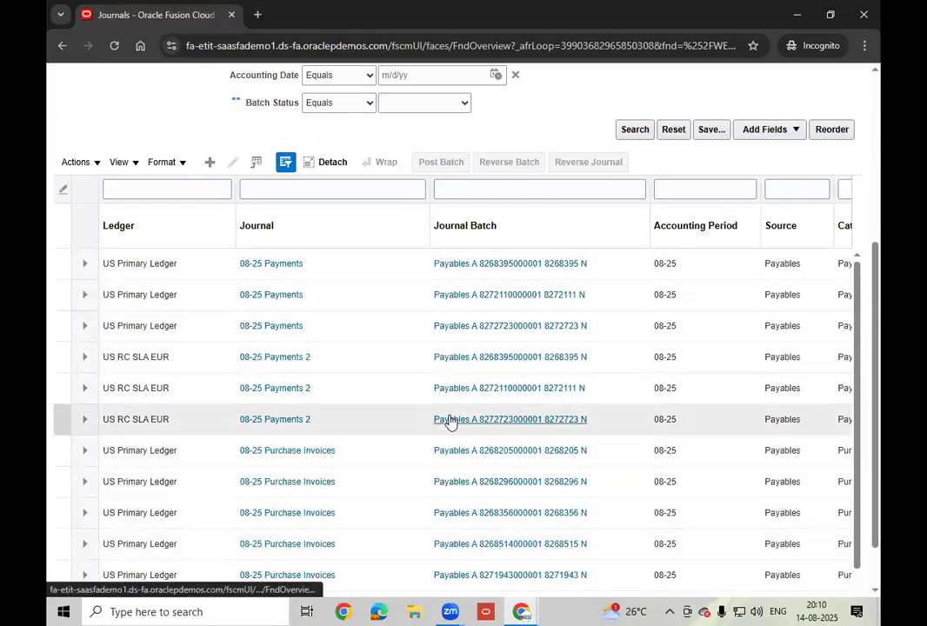
scroll(449, 420, down, 2)
scroll(342, 424, down, 2)
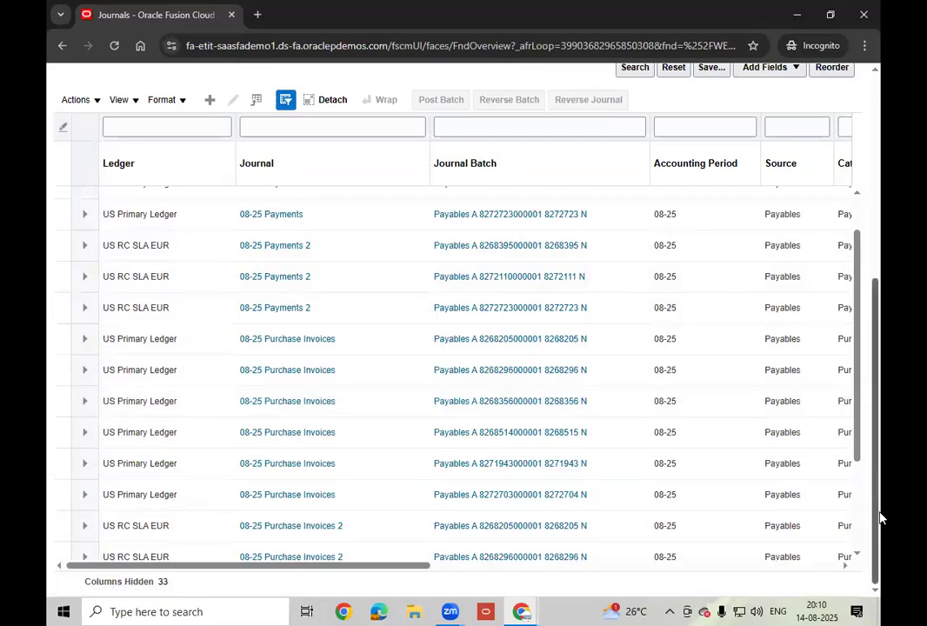
scroll(849, 427, down, 3)
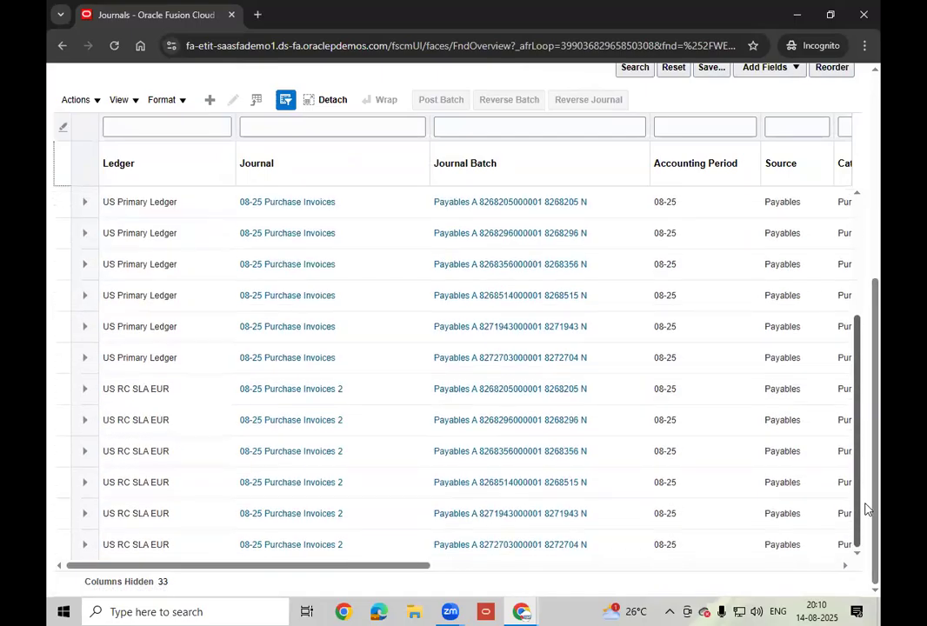
scroll(869, 302, up, 5)
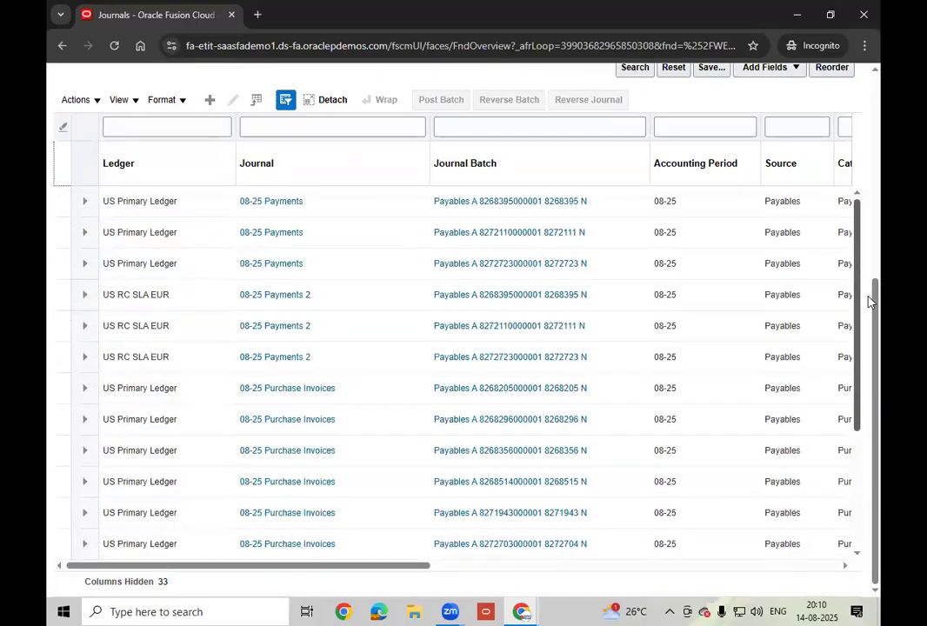
drag(354, 567, 505, 596)
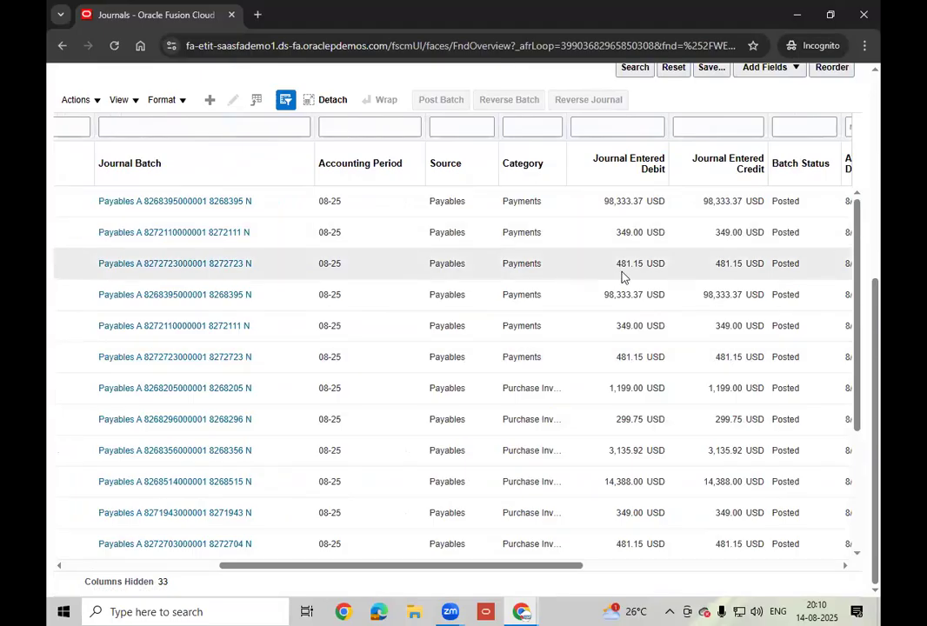
drag(431, 572, 613, 580)
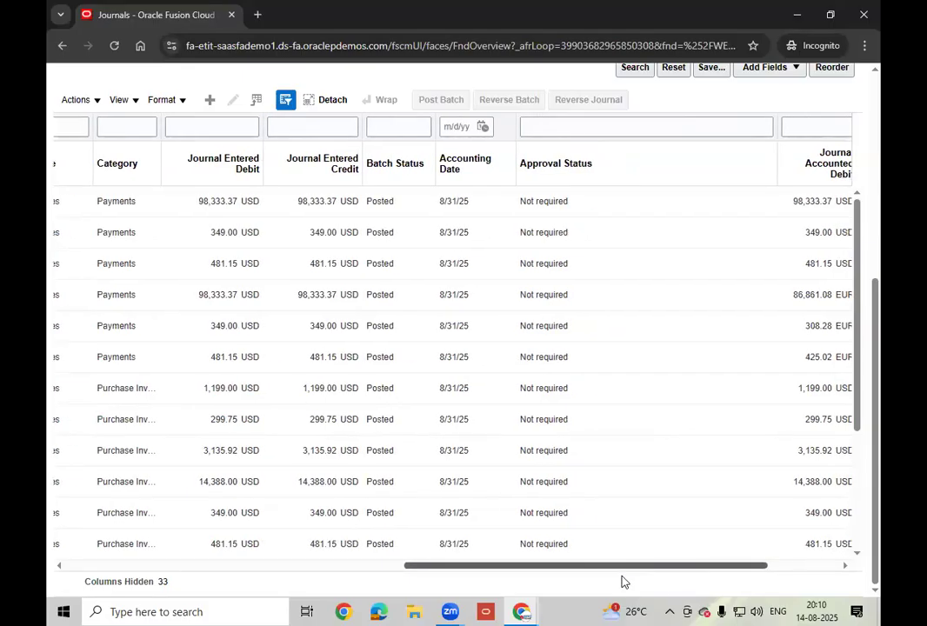
scroll(623, 581, right, 3)
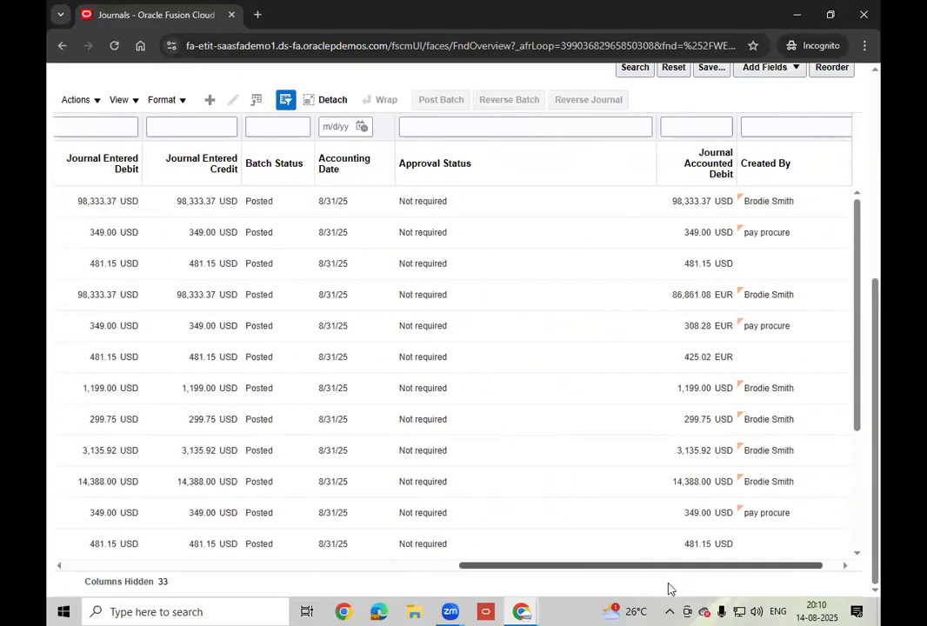
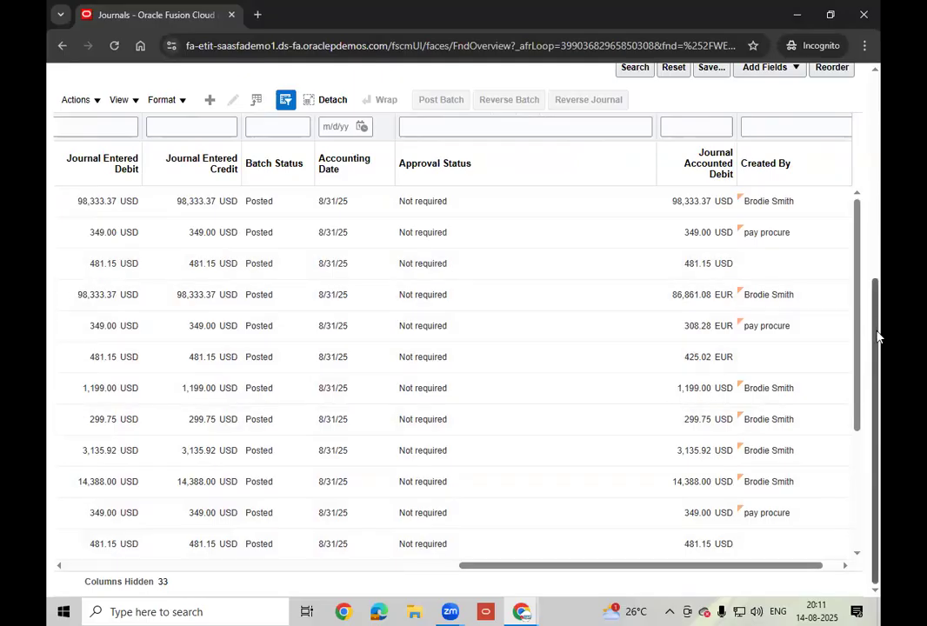
- Scroll up above the 08-25 Payables results to show the journal search criteria
drag(879, 336, 876, 201)
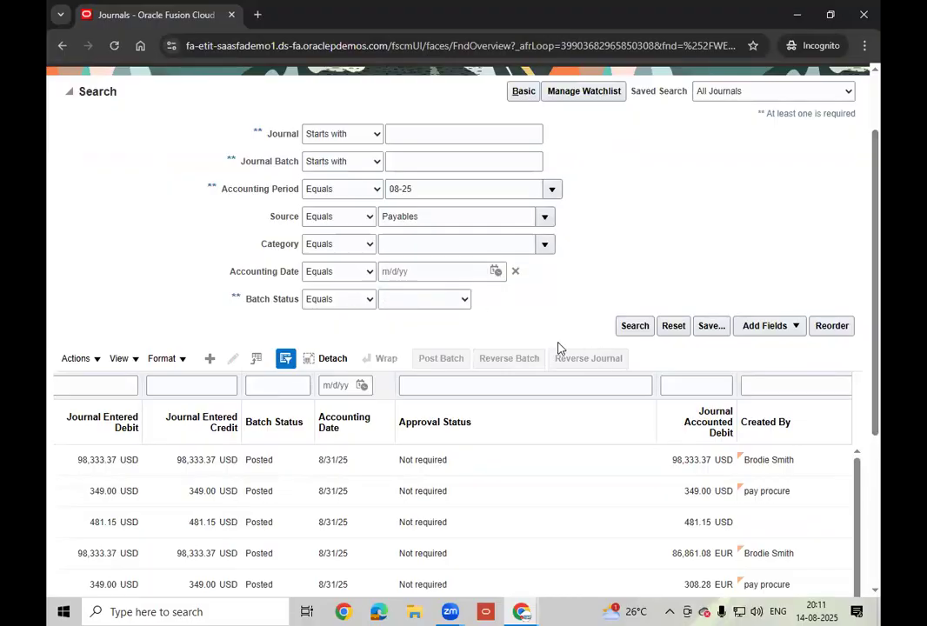
- Add a Creation Date search criterion set to on or after 8/14/25 2:41 PM
click(795, 334)
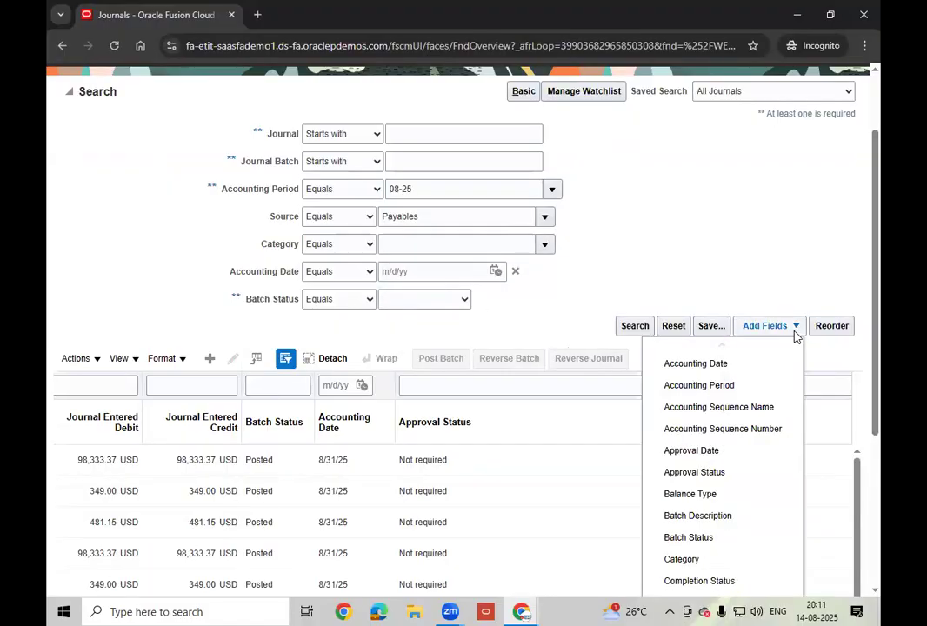
drag(879, 299, 880, 396)
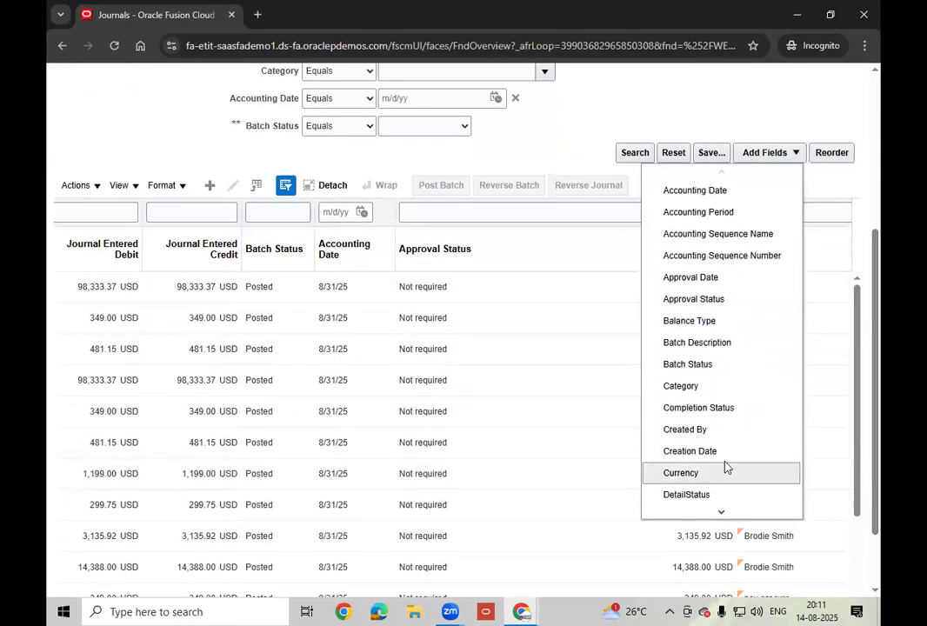
click(722, 451)
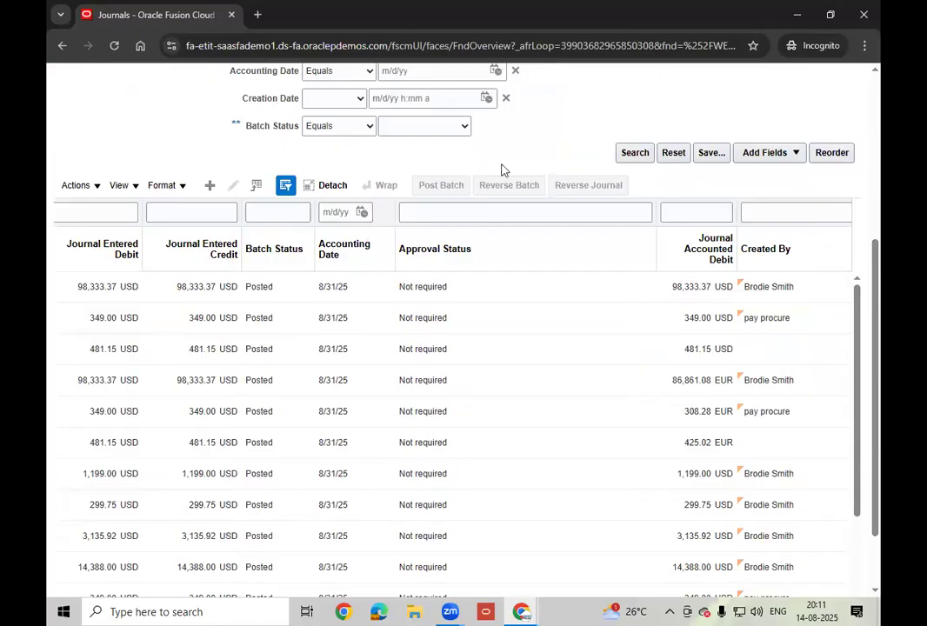
click(355, 101)
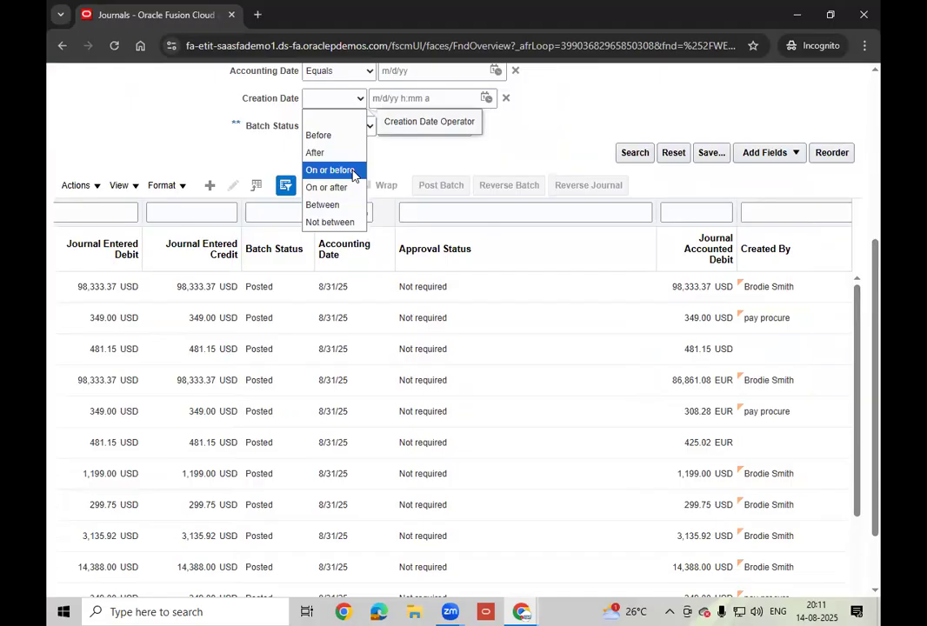
click(329, 187)
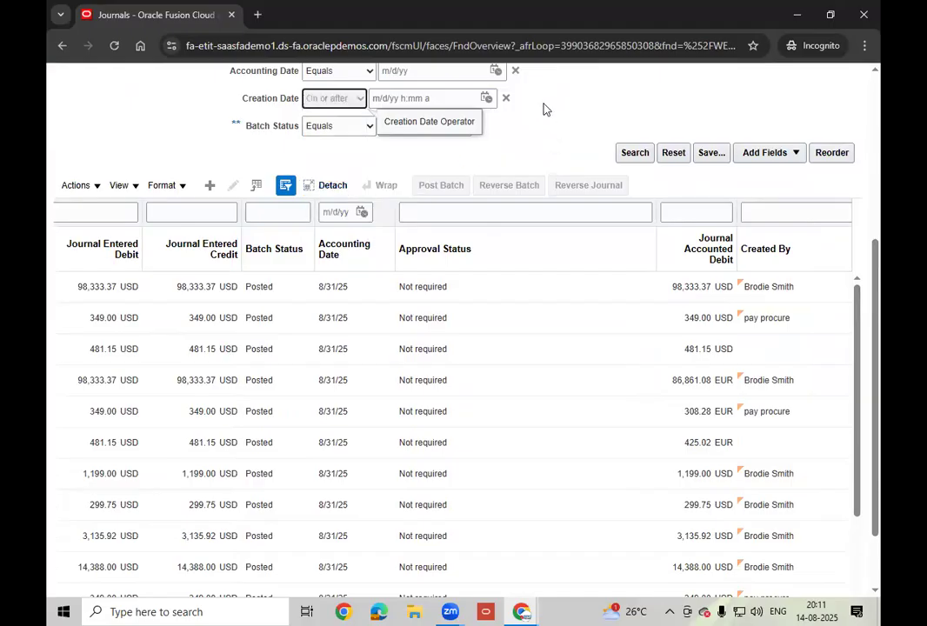
click(486, 97)
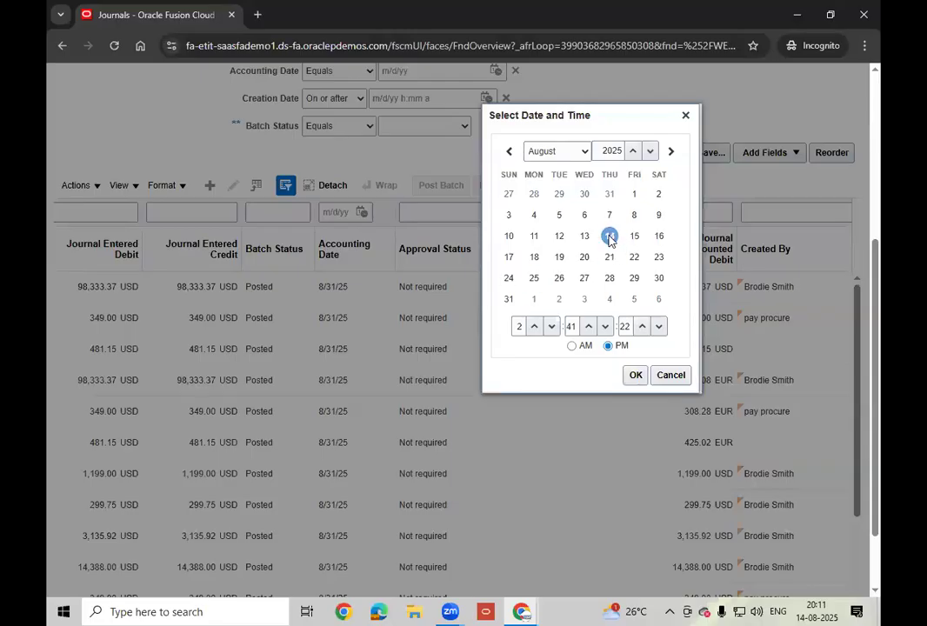
click(636, 375)
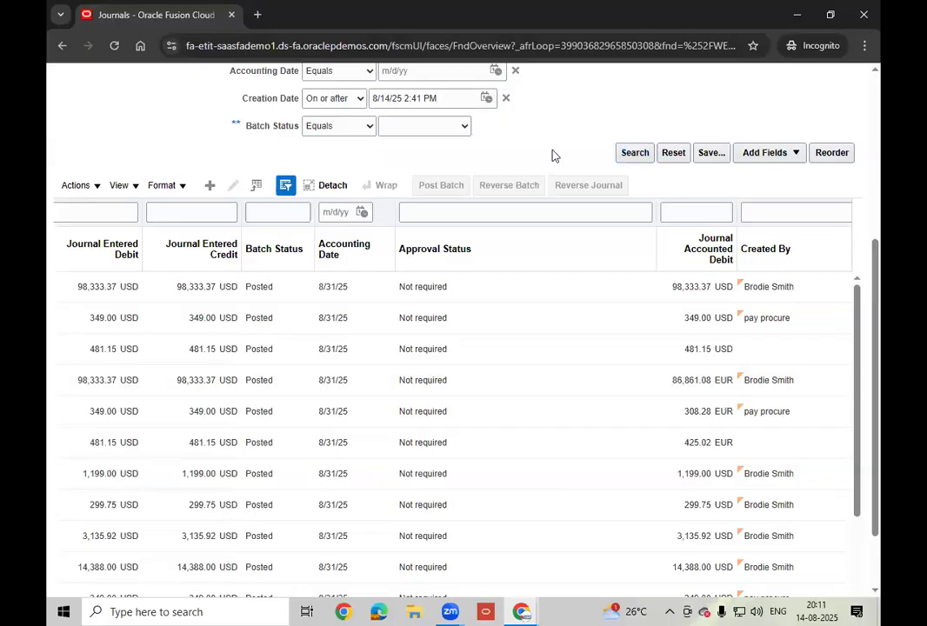
- Change the creation date to on or after 8/14/25 12:40 AM and rerun the Payables search
scroll(552, 154, up, 3)
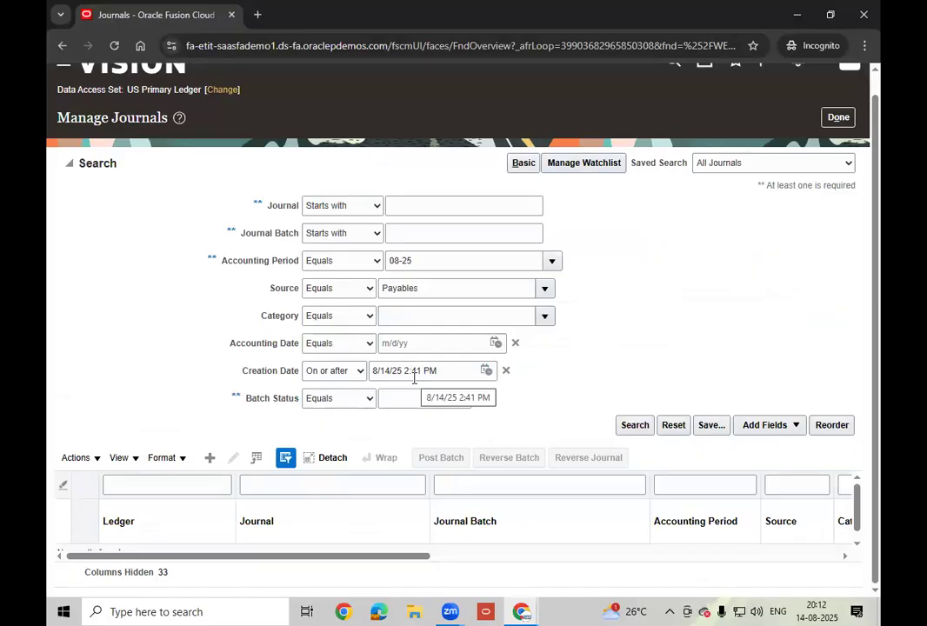
click(487, 371)
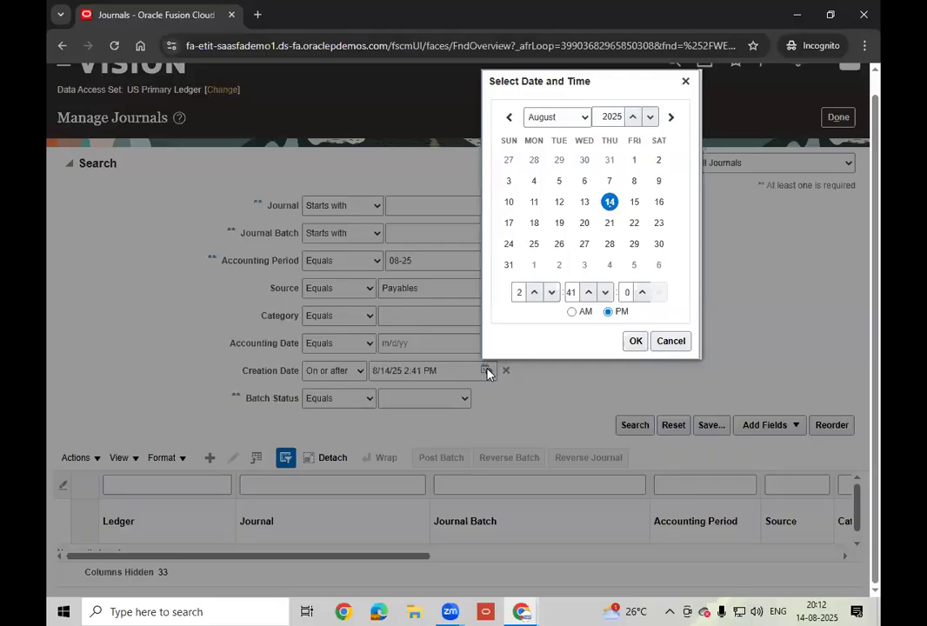
click(535, 293)
click(535, 293)
click(535, 293)
click(535, 293)
click(535, 293)
click(571, 311)
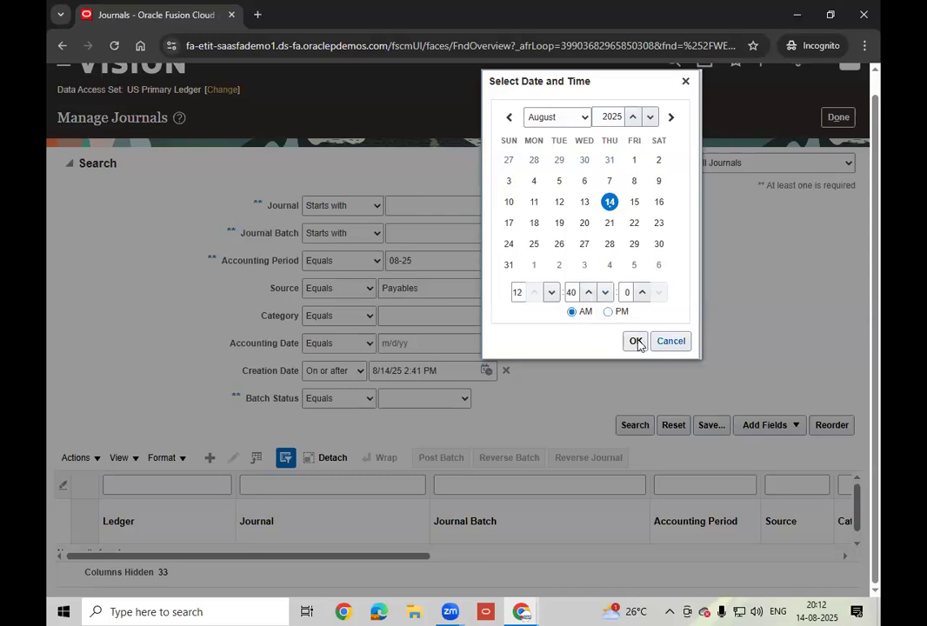
click(636, 341)
click(635, 426)
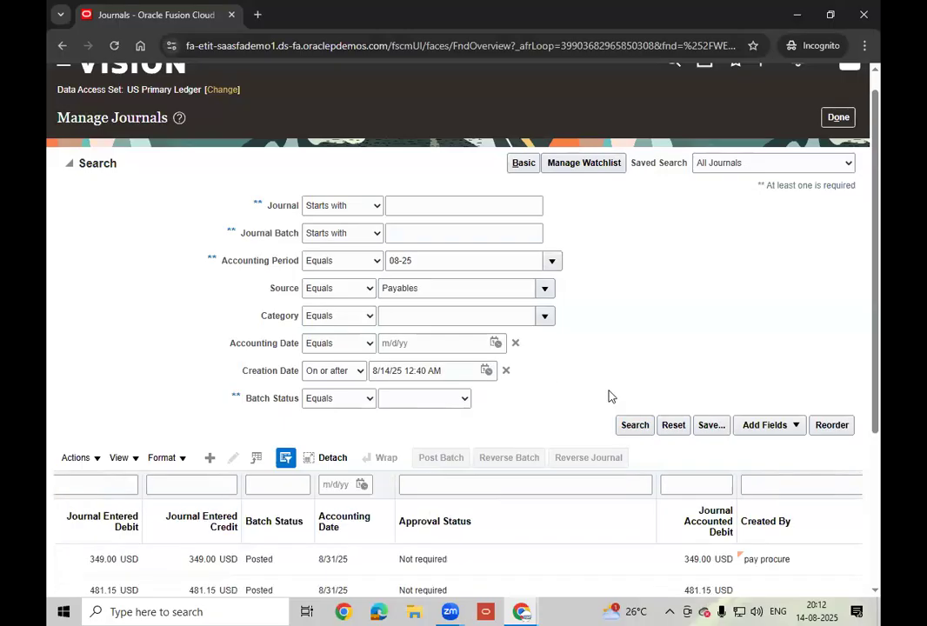
scroll(609, 395, down, 3)
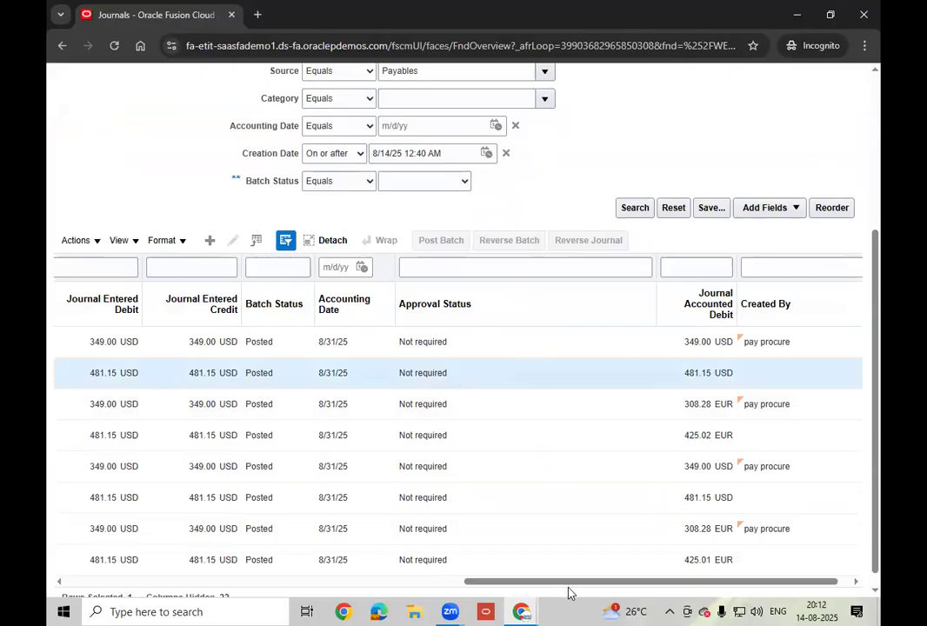
- Scroll across the result columns and narrow the Journal column so full batch names show
drag(549, 587, 161, 558)
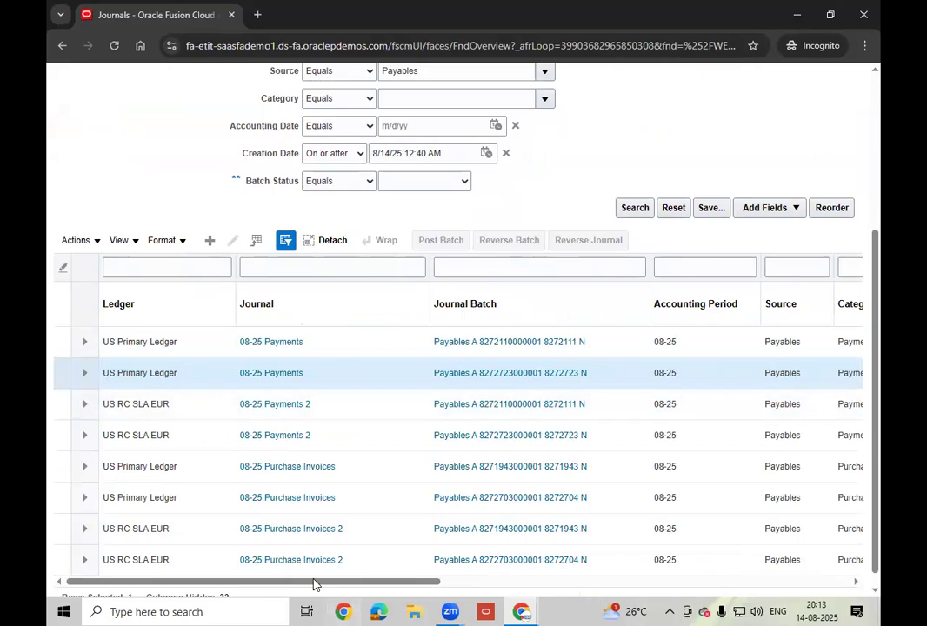
drag(315, 585, 521, 611)
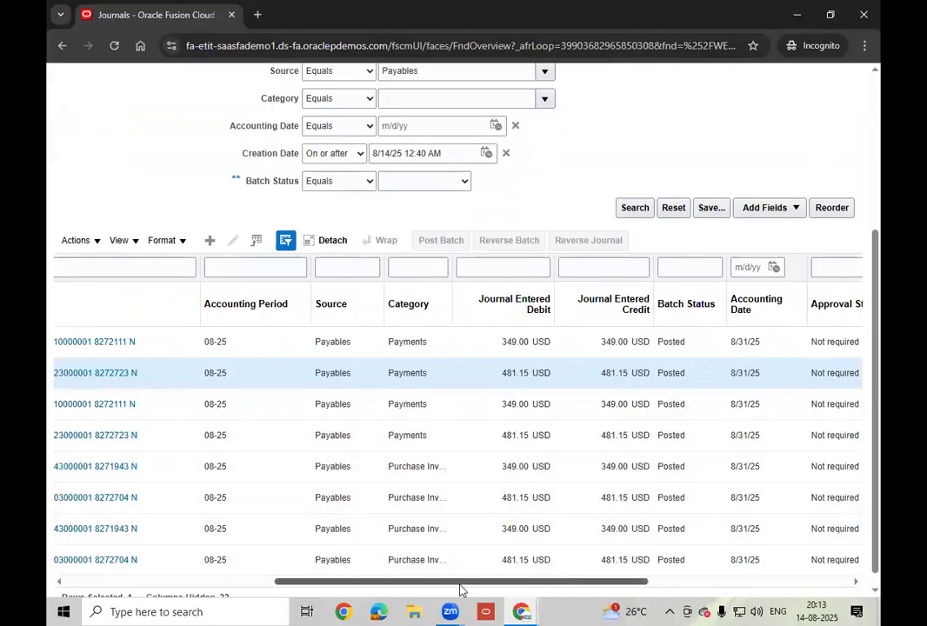
drag(466, 581, 209, 576)
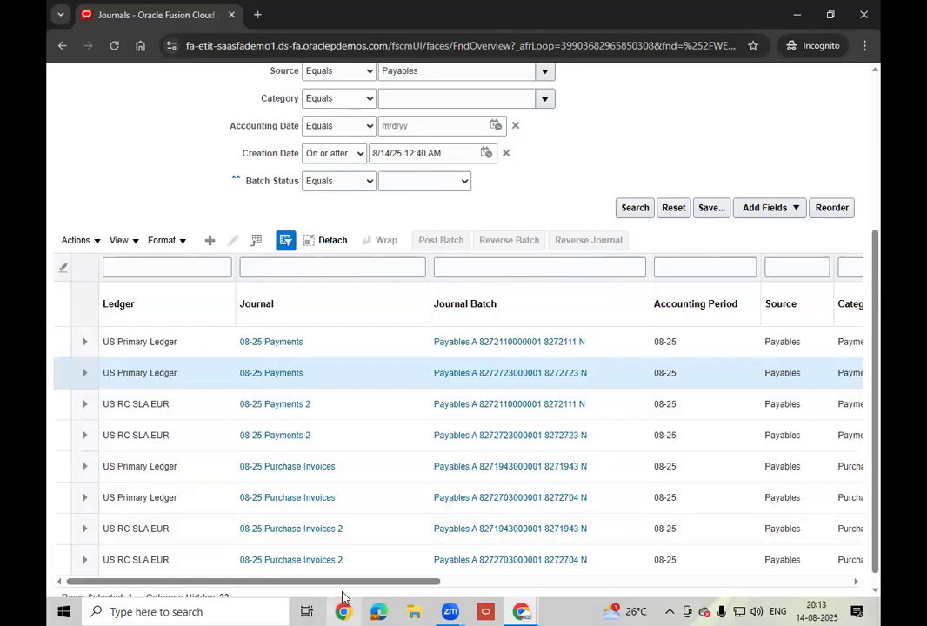
drag(341, 587, 210, 589)
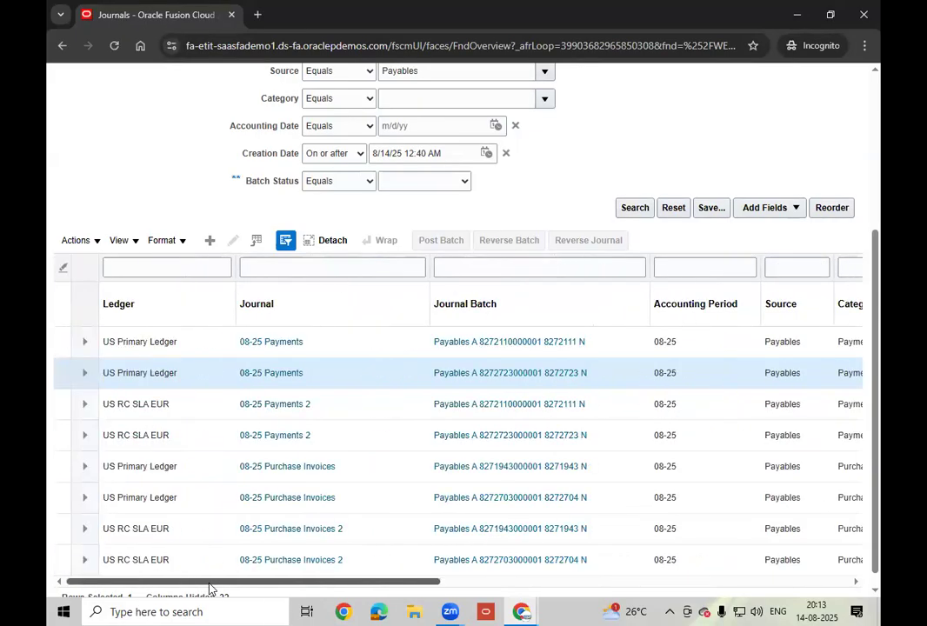
drag(429, 271, 352, 273)
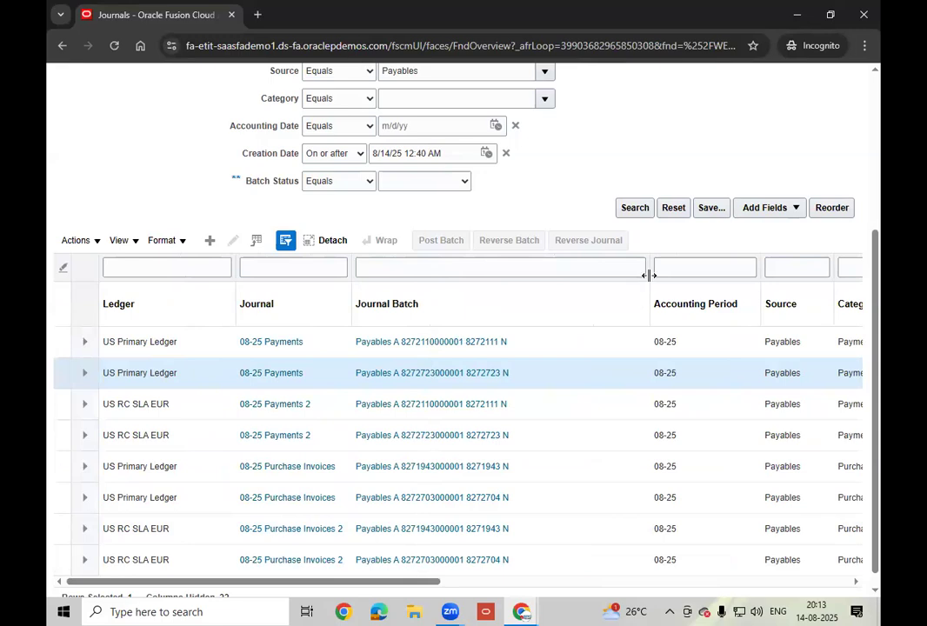
- Narrow the Batch, Period, Source, Category and Debit columns, then select the 481.15 Purchase Invoices row
drag(649, 275, 419, 284)
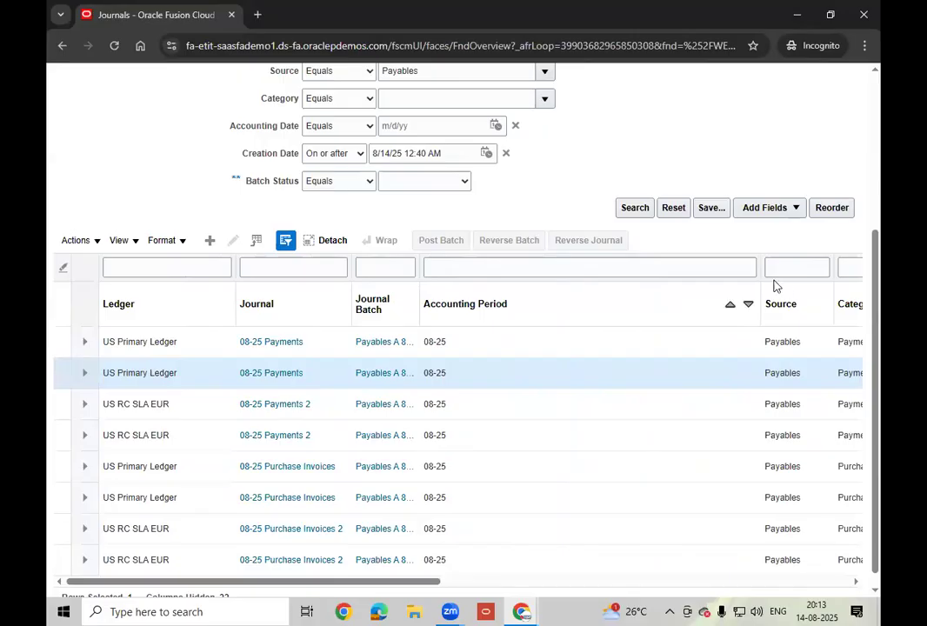
drag(761, 274, 492, 277)
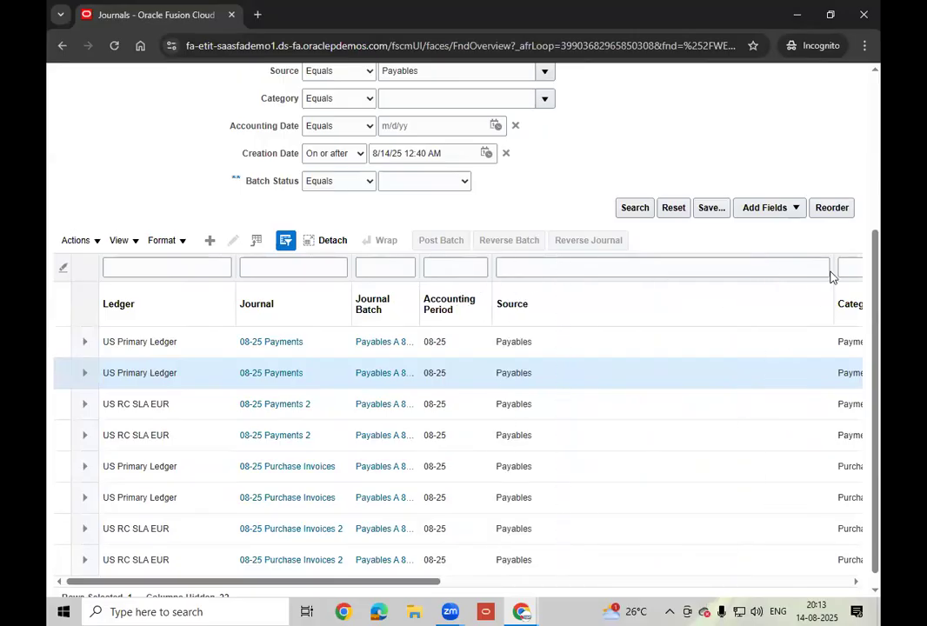
drag(835, 267, 537, 273)
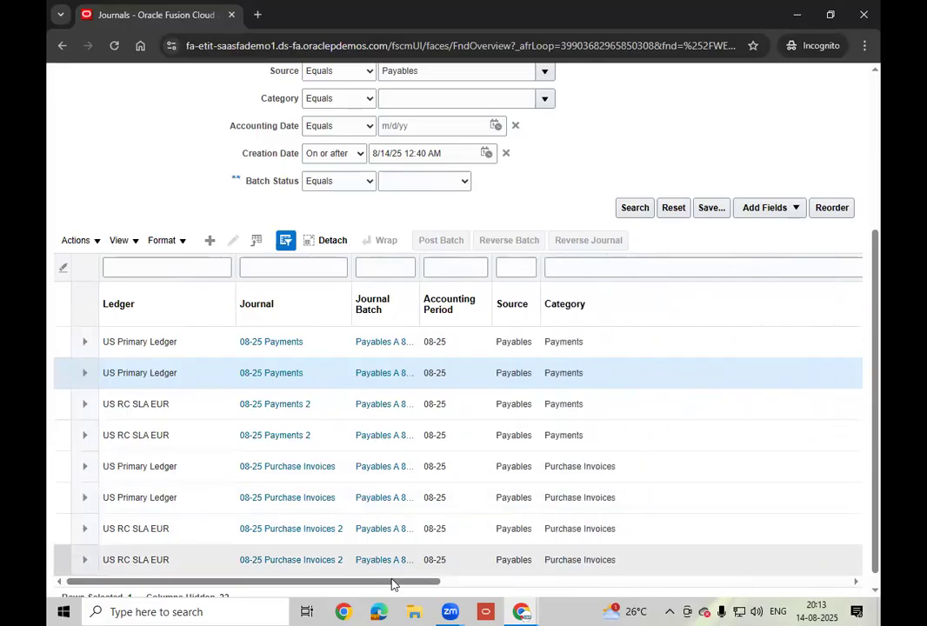
scroll(539, 592, right, 5)
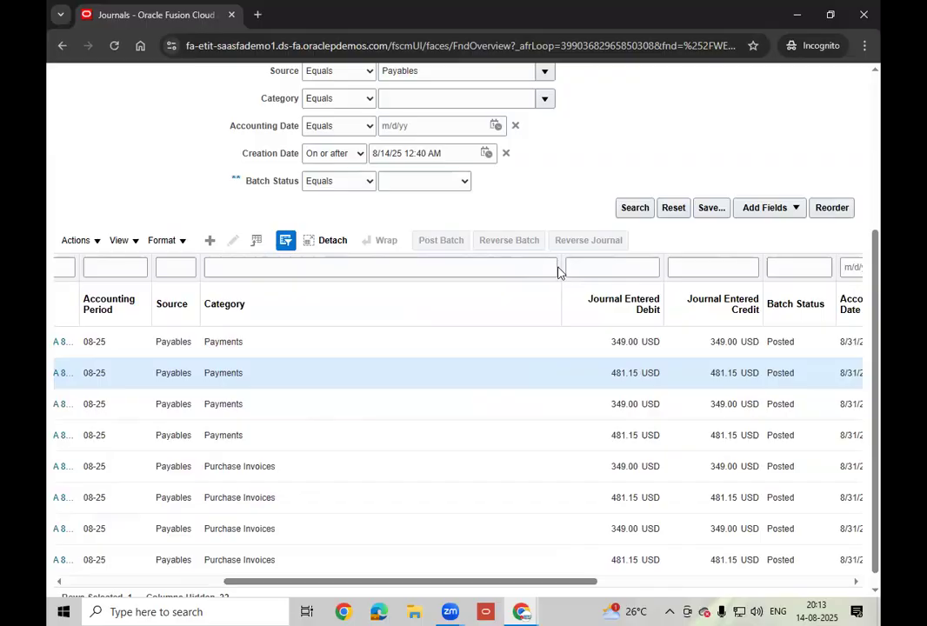
drag(559, 267, 287, 254)
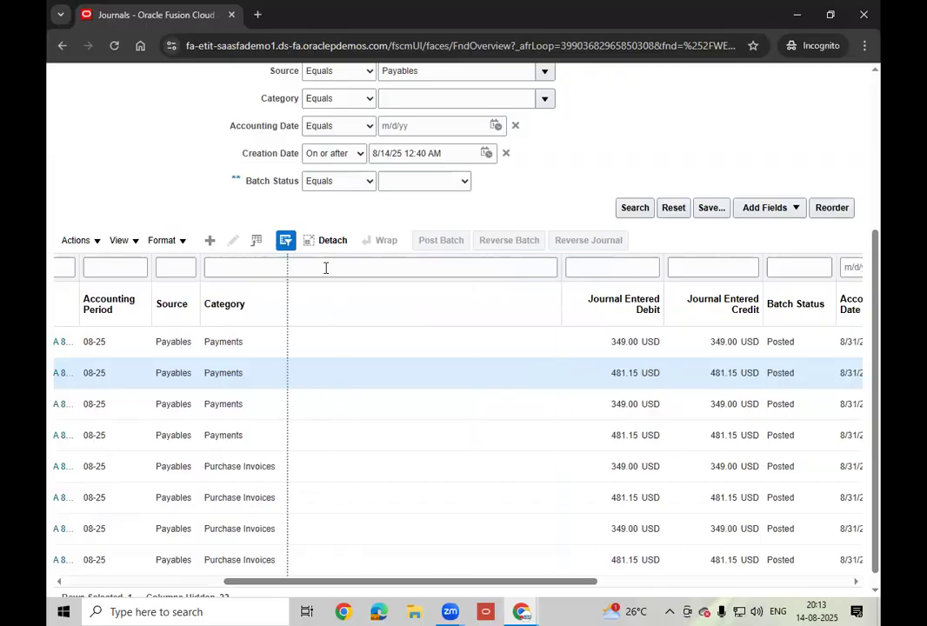
drag(663, 267, 373, 261)
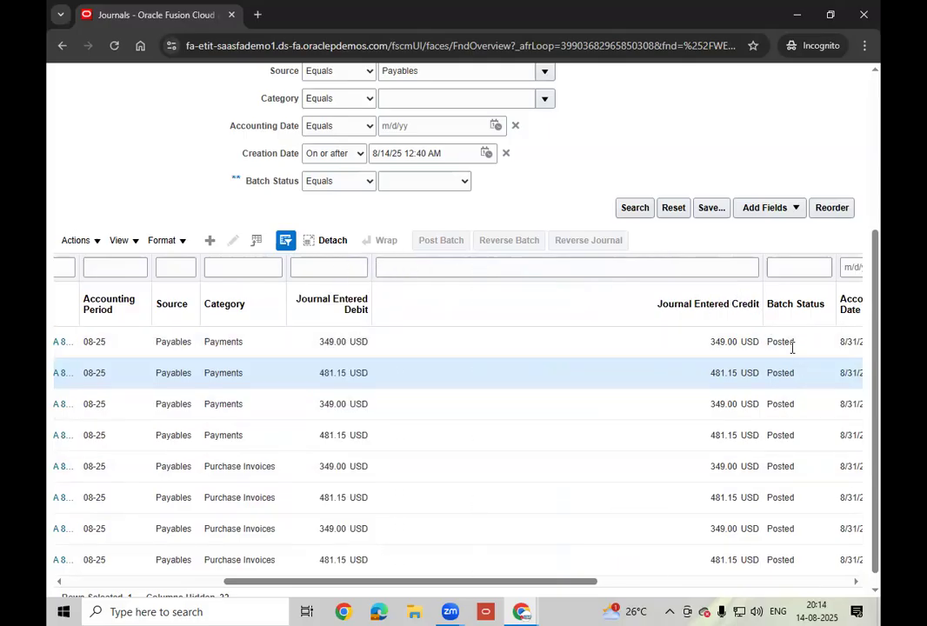
drag(412, 582, 201, 563)
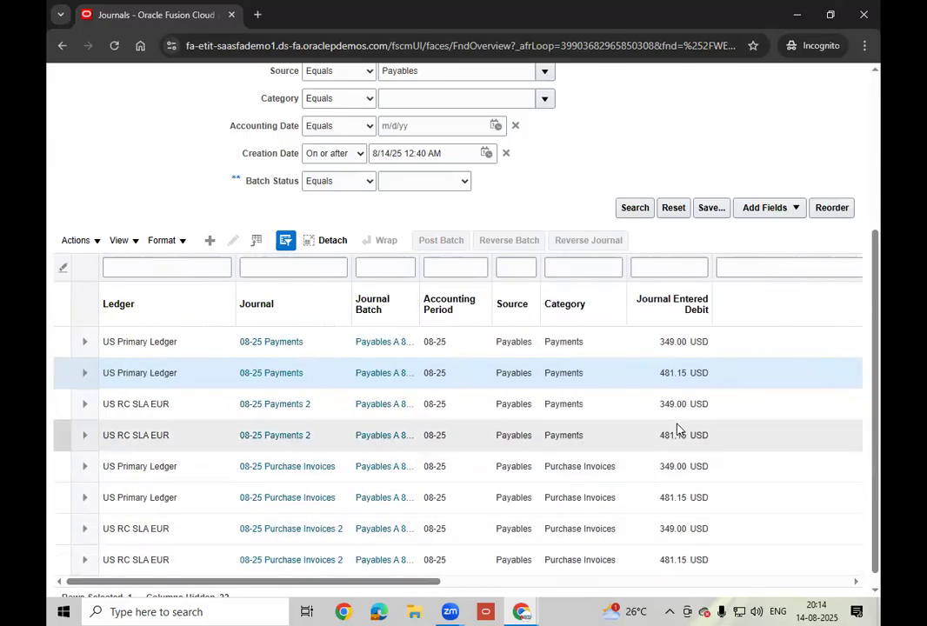
click(198, 504)
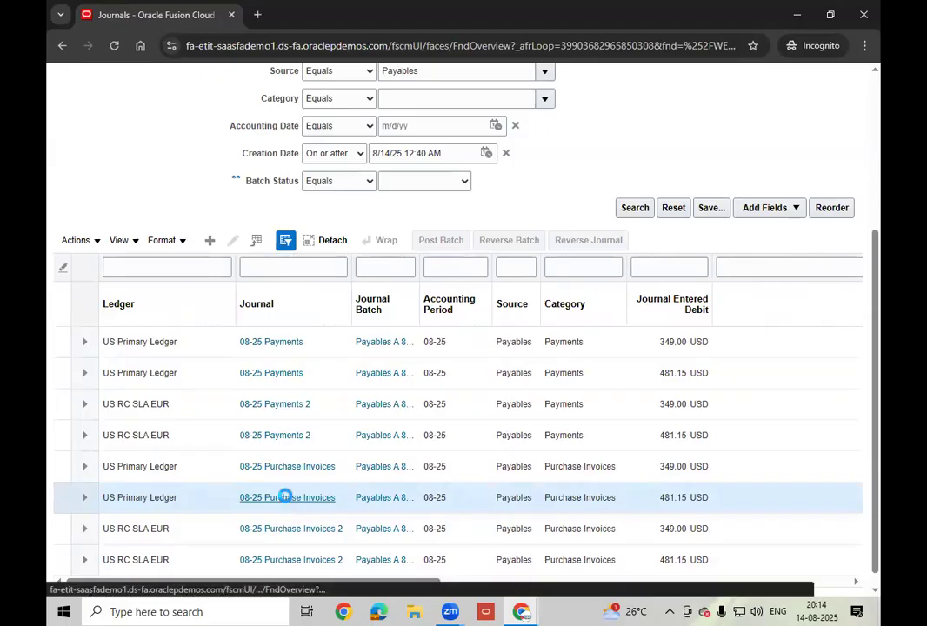
- Open the 08-25 Purchase Invoices journal and check both 481.15 lines' account segment details
click(285, 498)
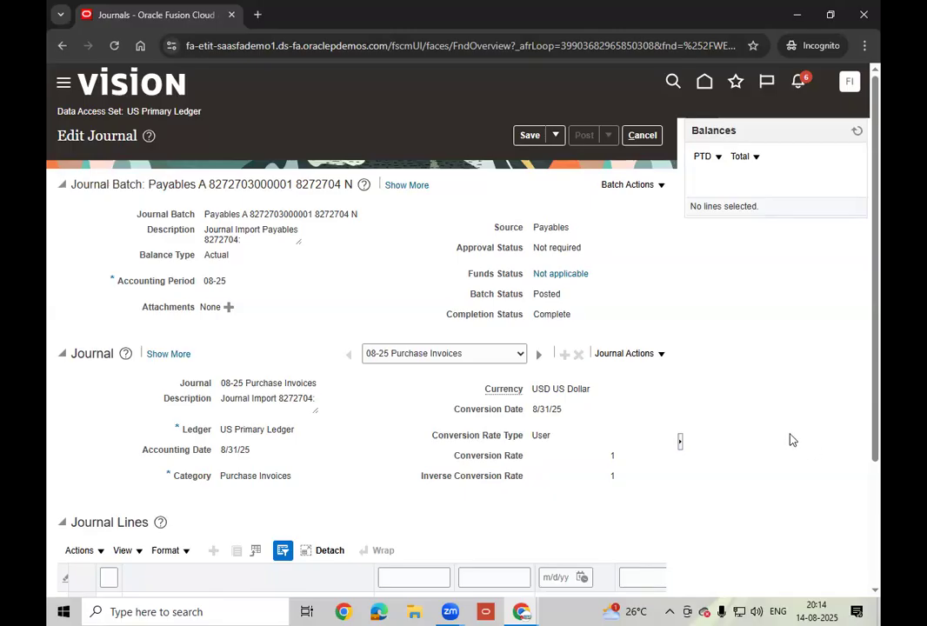
scroll(792, 440, down, 5)
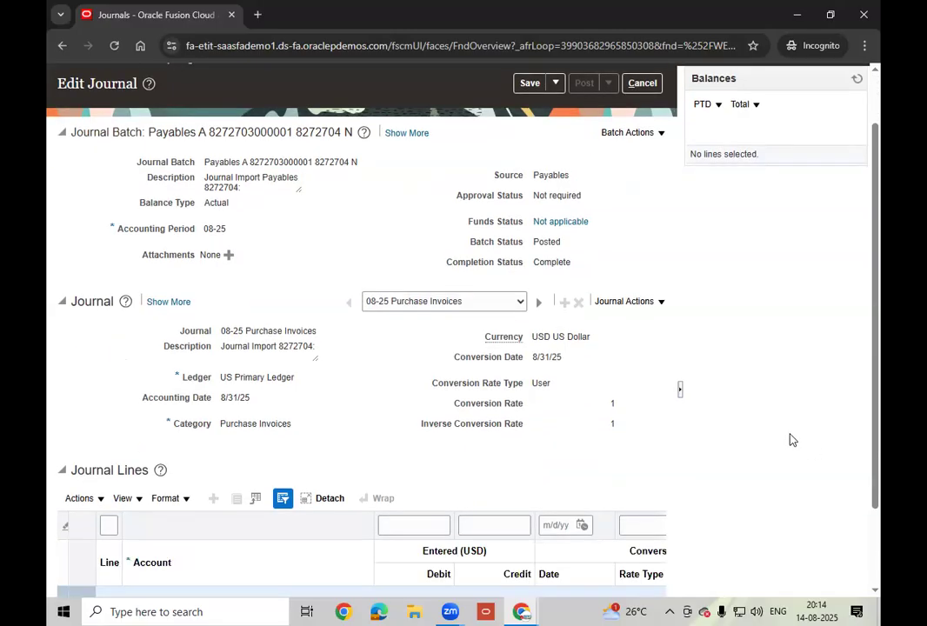
drag(317, 564, 48, 585)
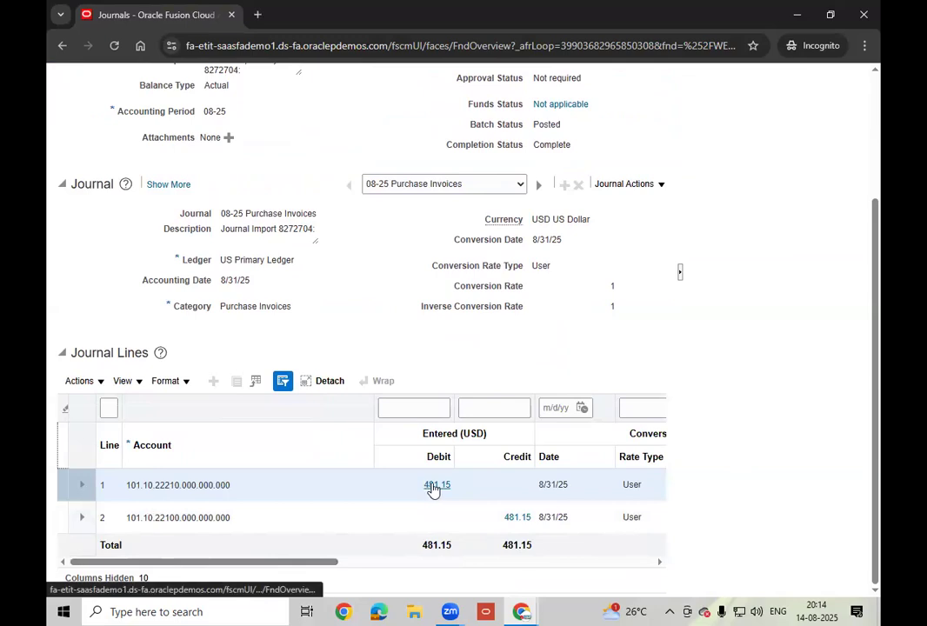
click(163, 486)
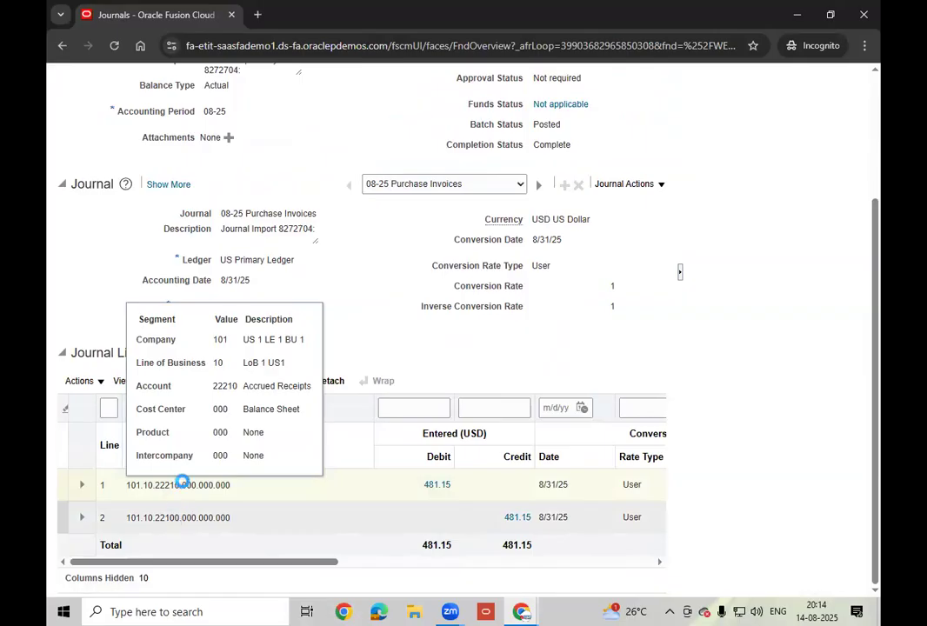
mouse_move(170, 515)
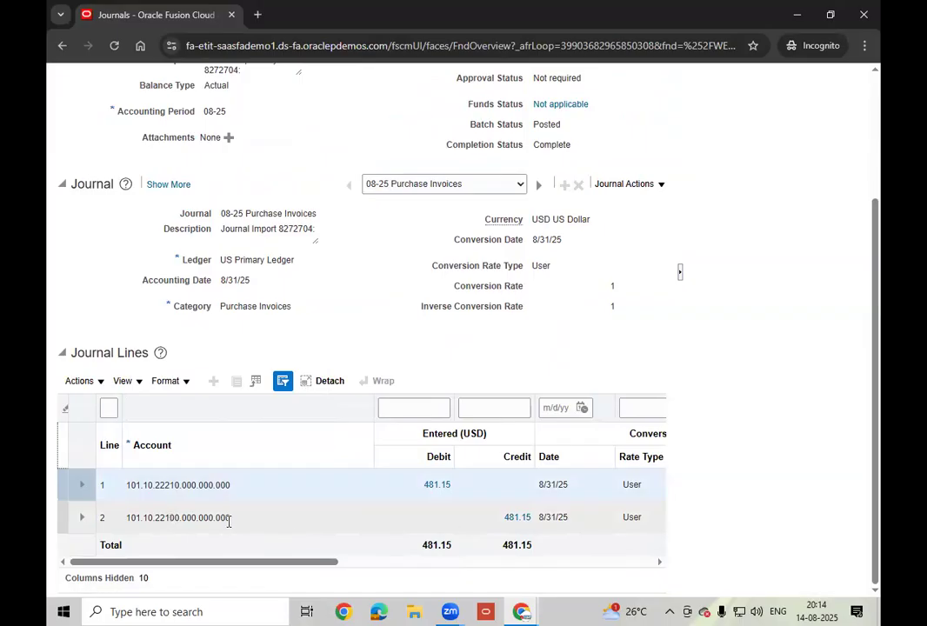
mouse_move(226, 520)
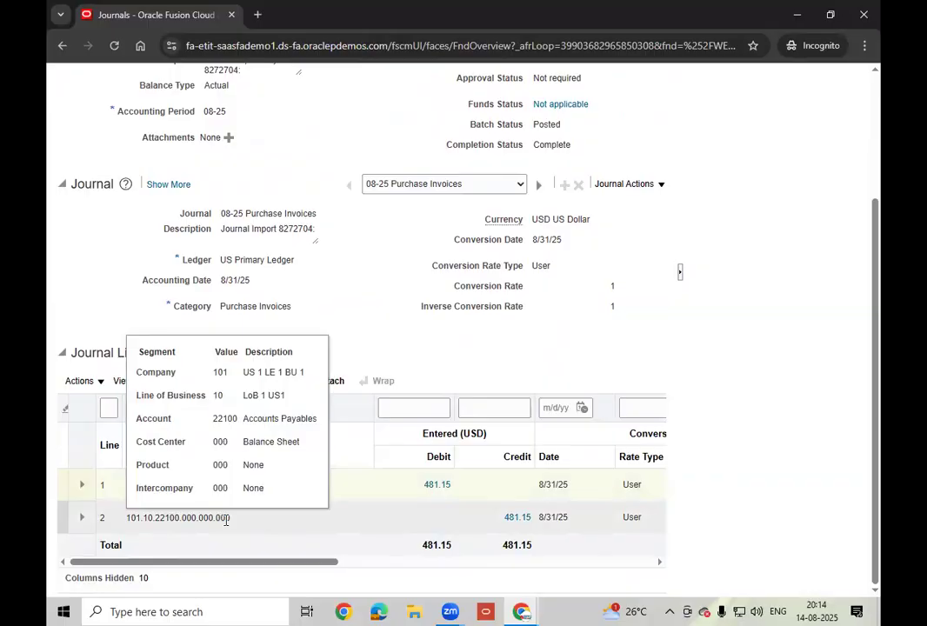
click(516, 517)
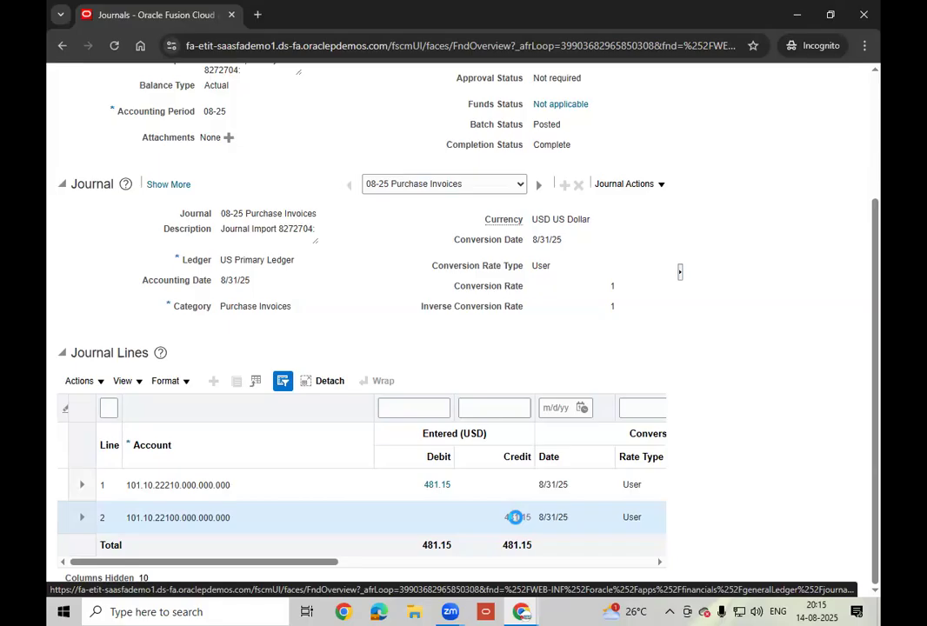
- Drill into the 481.15 credit's subledger lines, widen Transaction Number and Accounting Class, and view the transaction
click(515, 517)
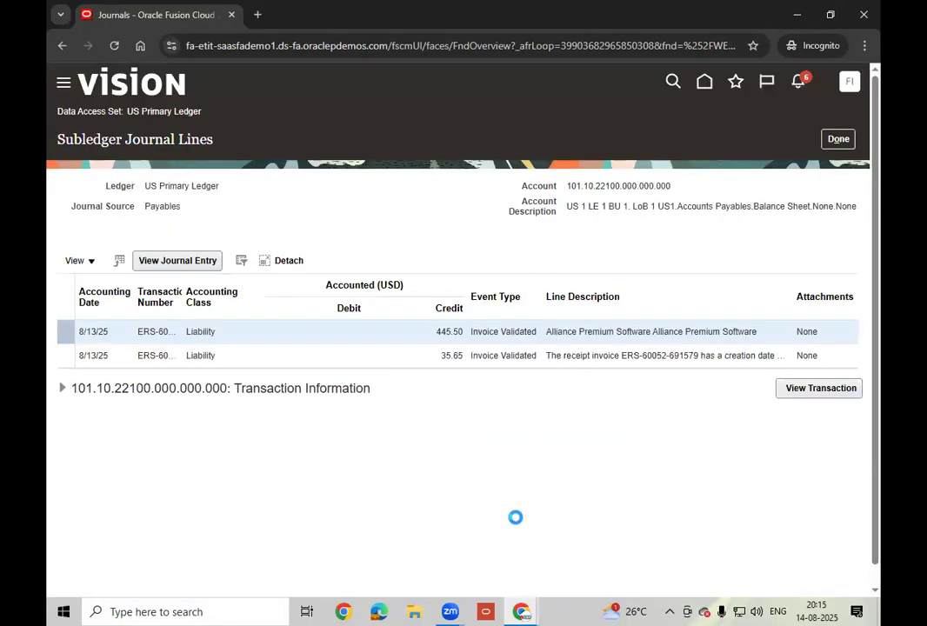
drag(183, 301, 257, 302)
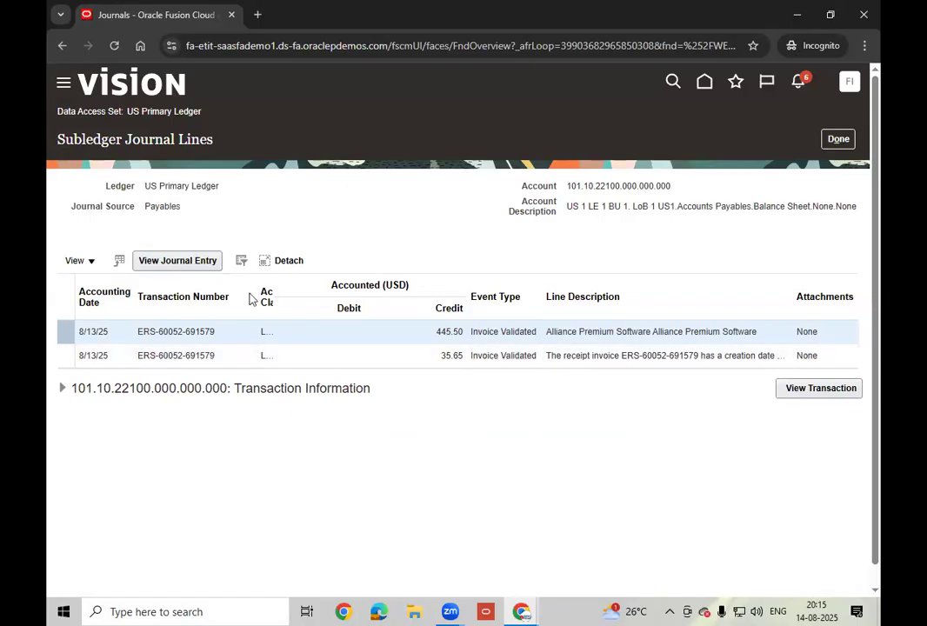
drag(259, 298, 236, 298)
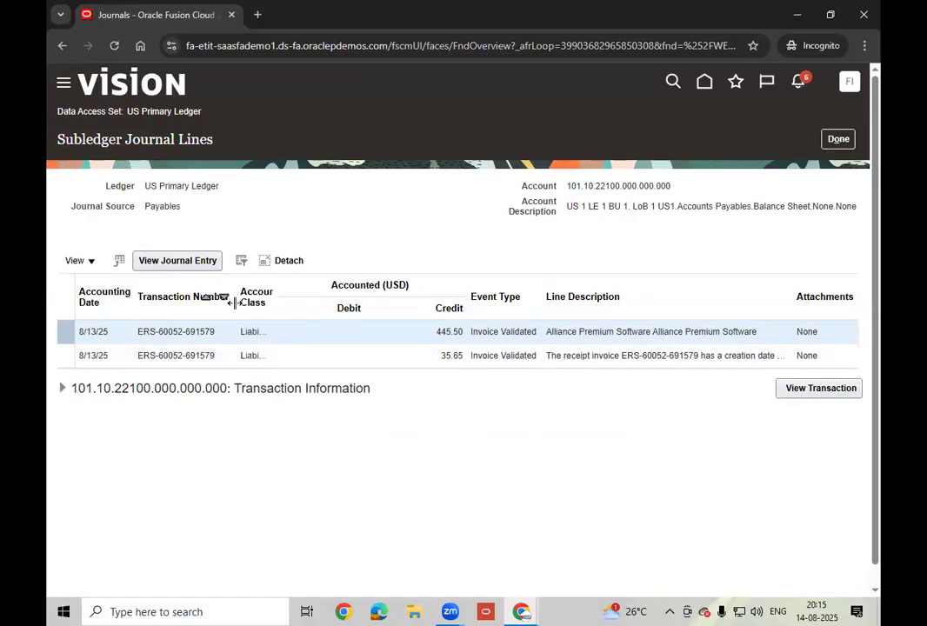
click(292, 284)
drag(271, 285, 317, 287)
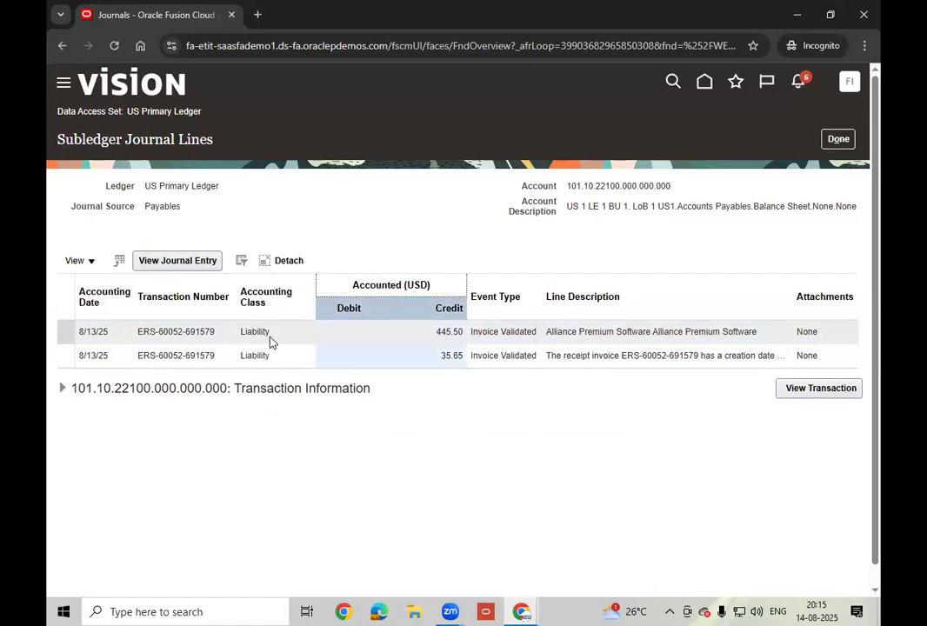
click(821, 389)
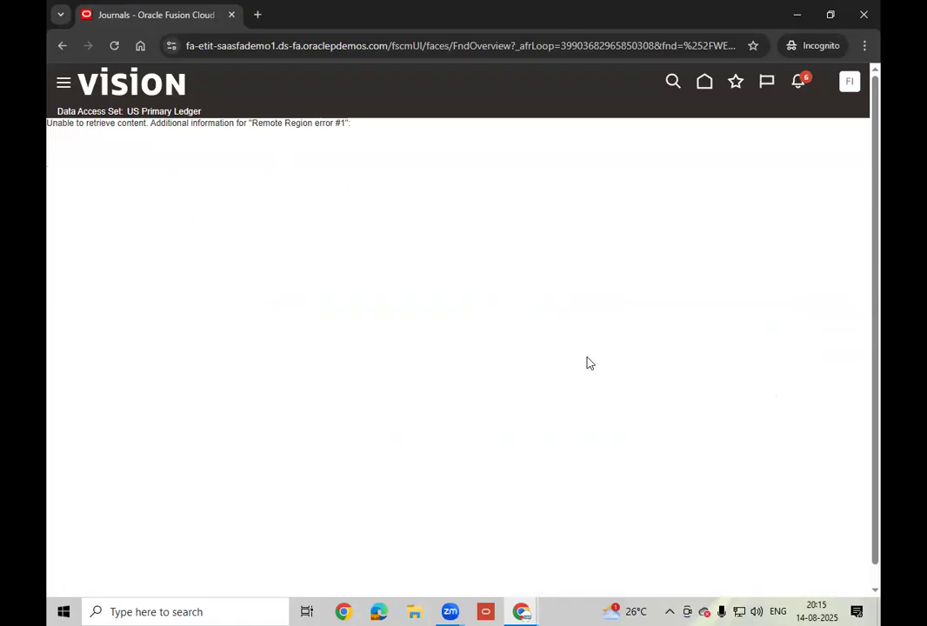
- Leave the content error page for the Yahoo start page and switch to the MEGA browser window
click(62, 48)
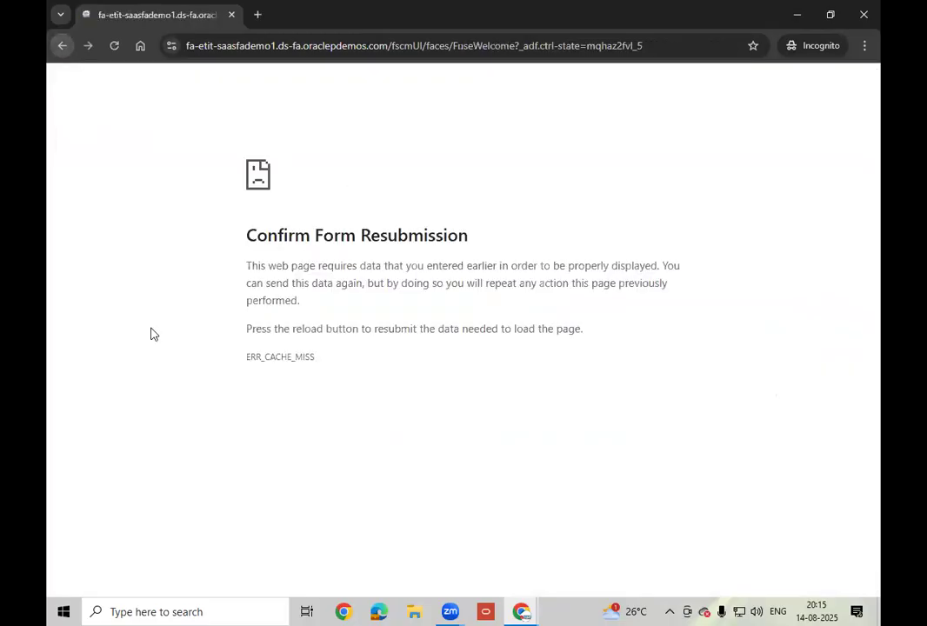
click(139, 47)
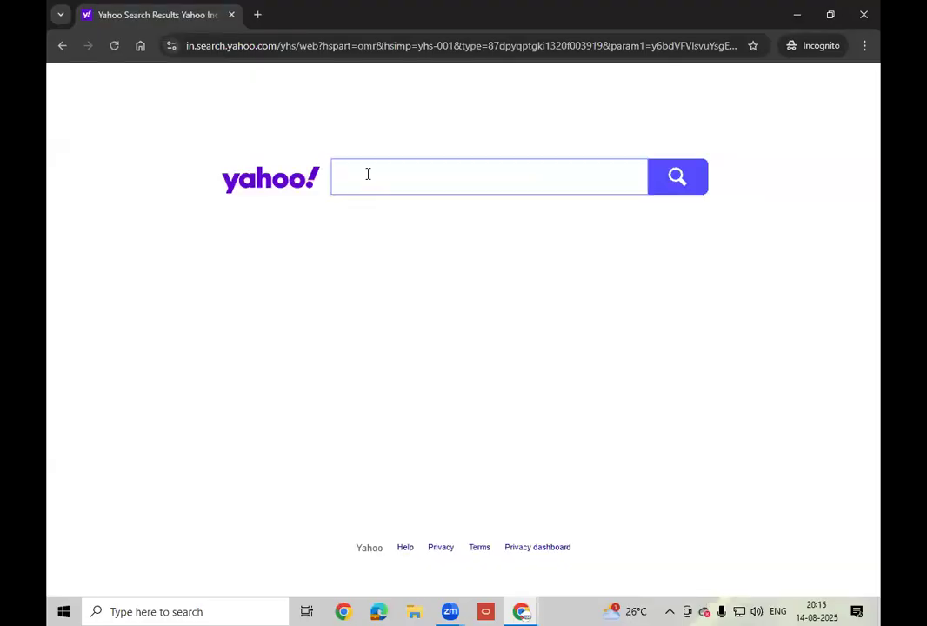
click(311, 55)
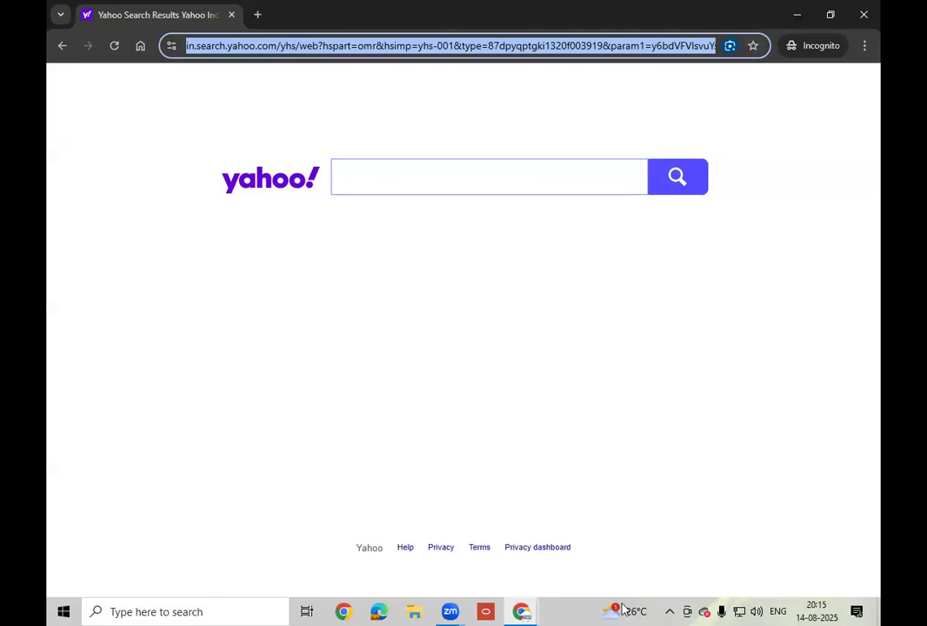
click(507, 612)
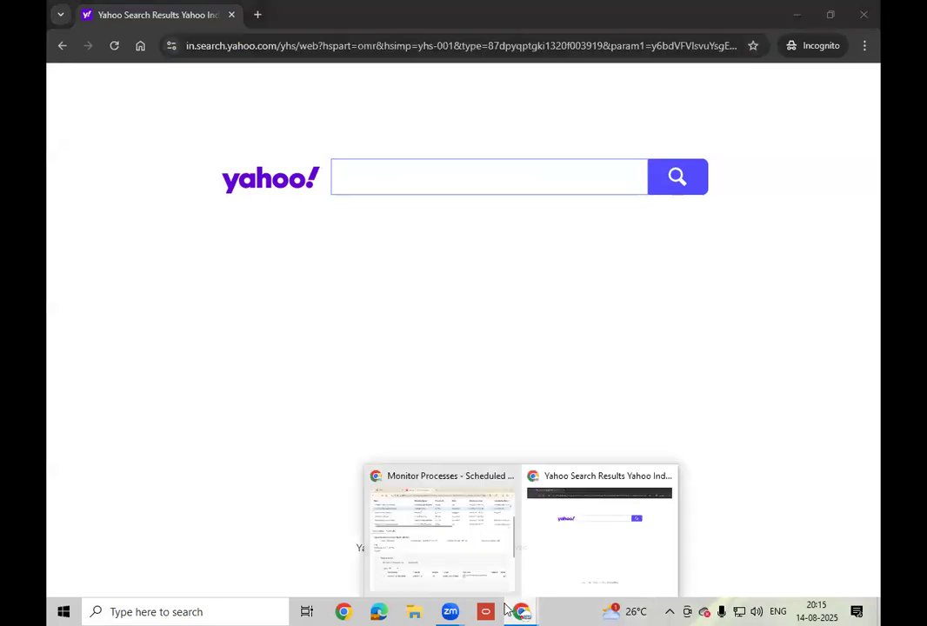
click(441, 540)
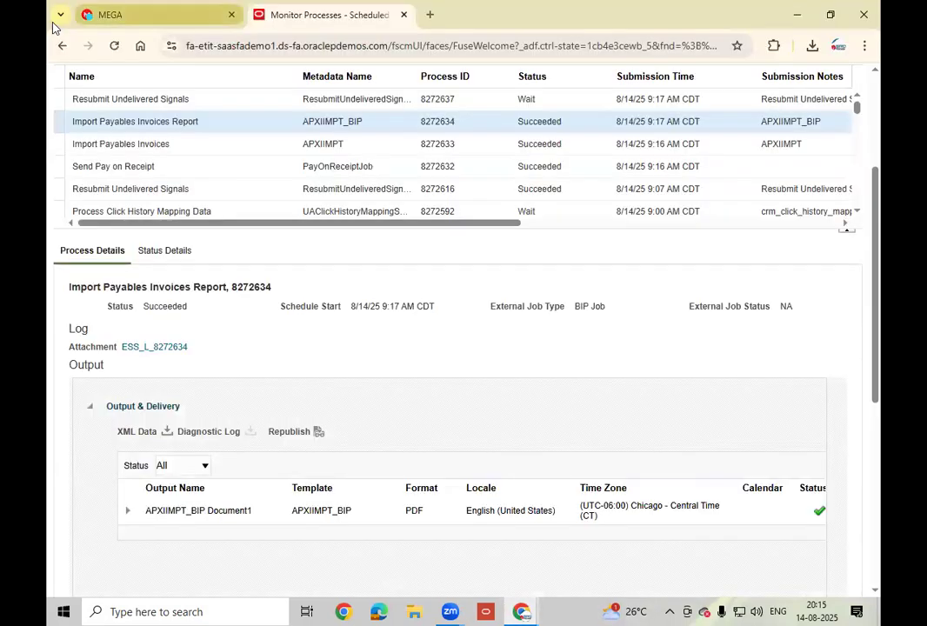
- Copy the Oracle instance URL from Instance Access .txt and load it in the incognito window
click(150, 15)
drag(492, 133, 223, 123)
key(ctrl+c)
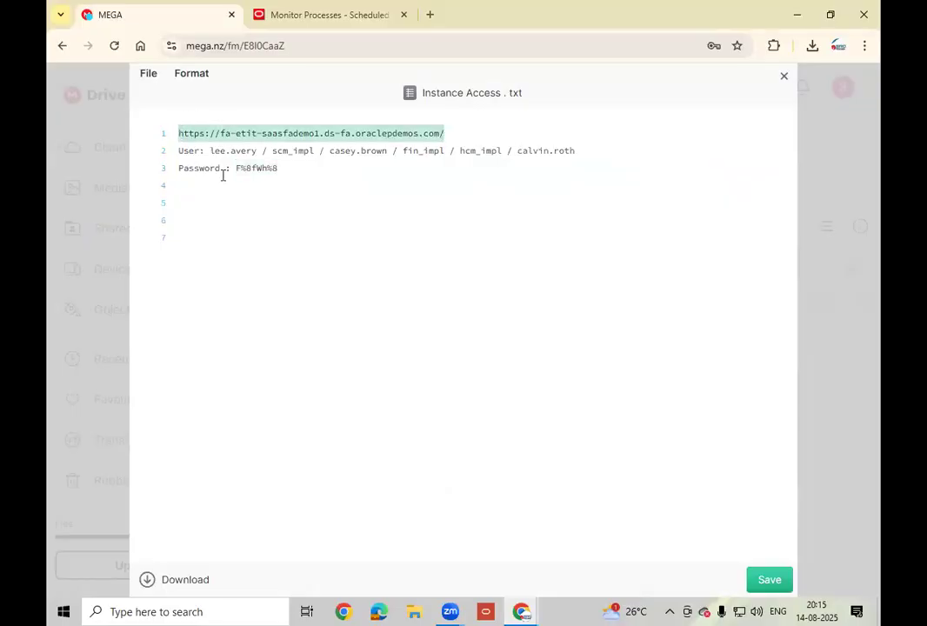
click(523, 612)
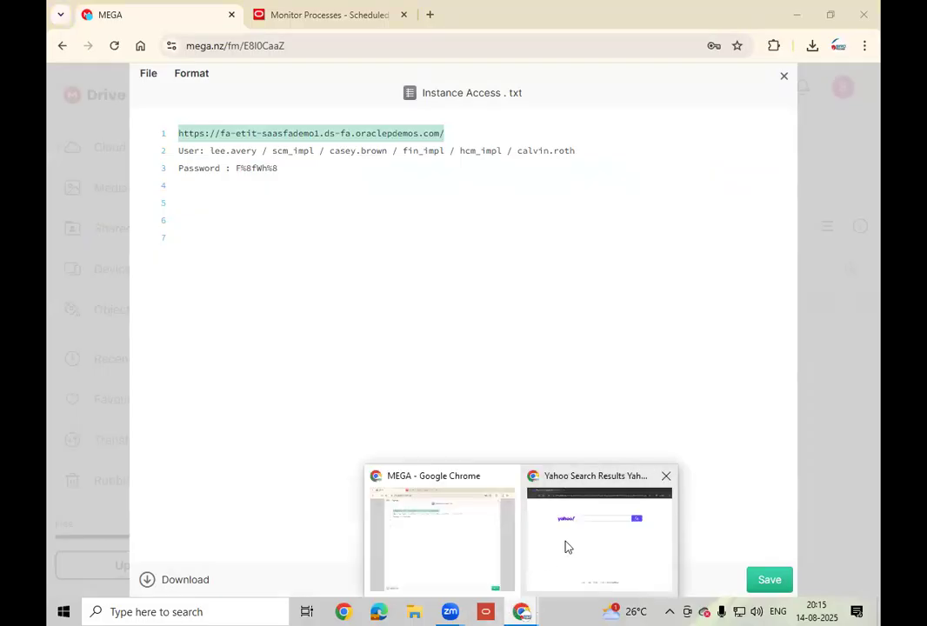
click(567, 547)
key(ctrl+v)
key(Return)
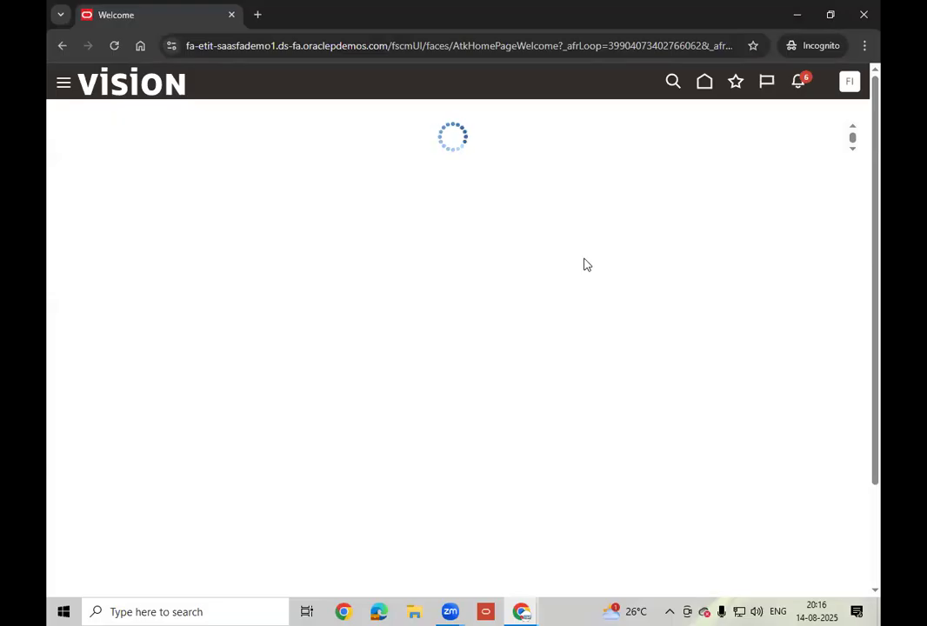
- Go from the Oracle home page through the Journals tile to the Manage Journals task
click(706, 83)
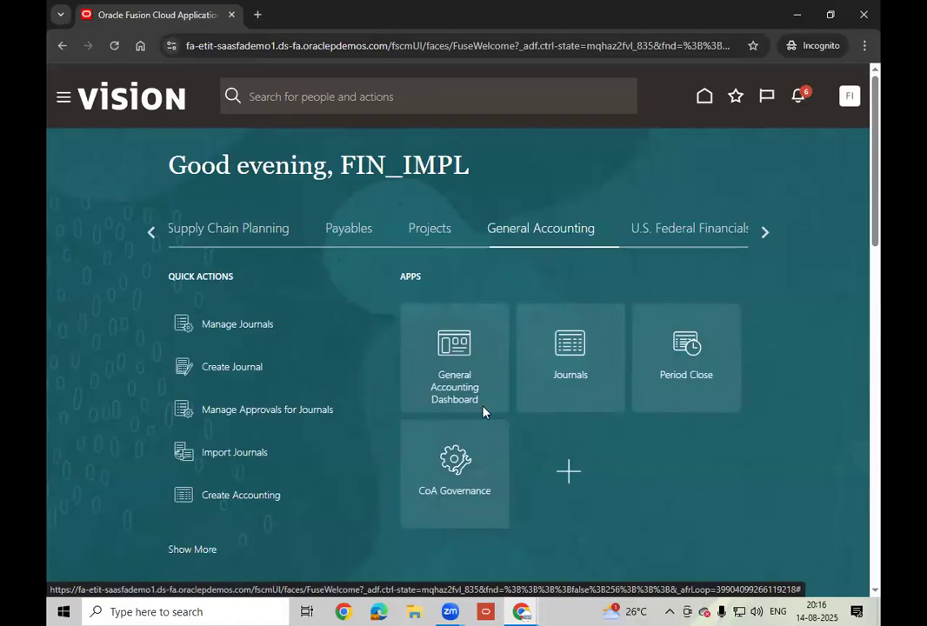
click(581, 373)
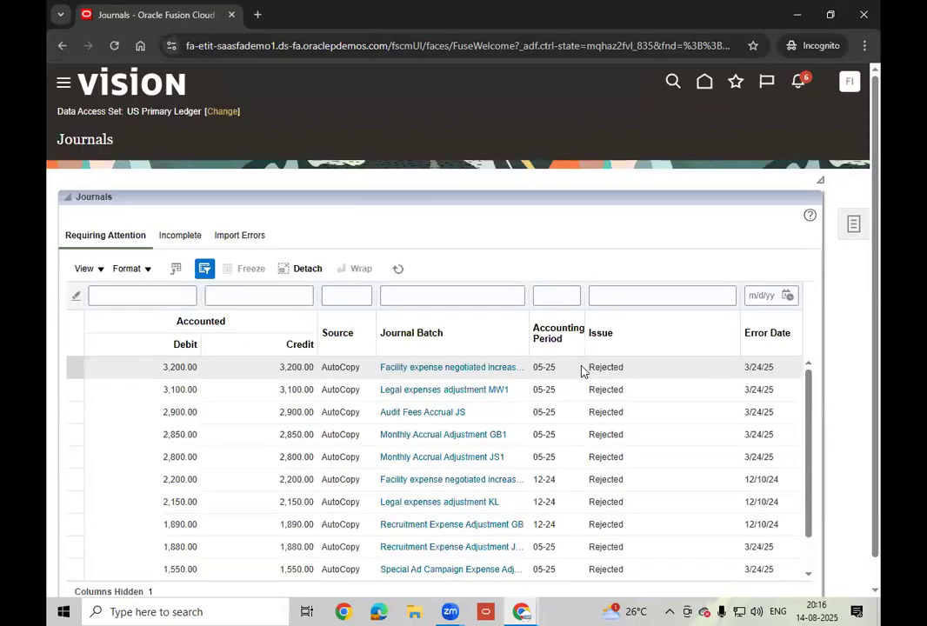
click(853, 224)
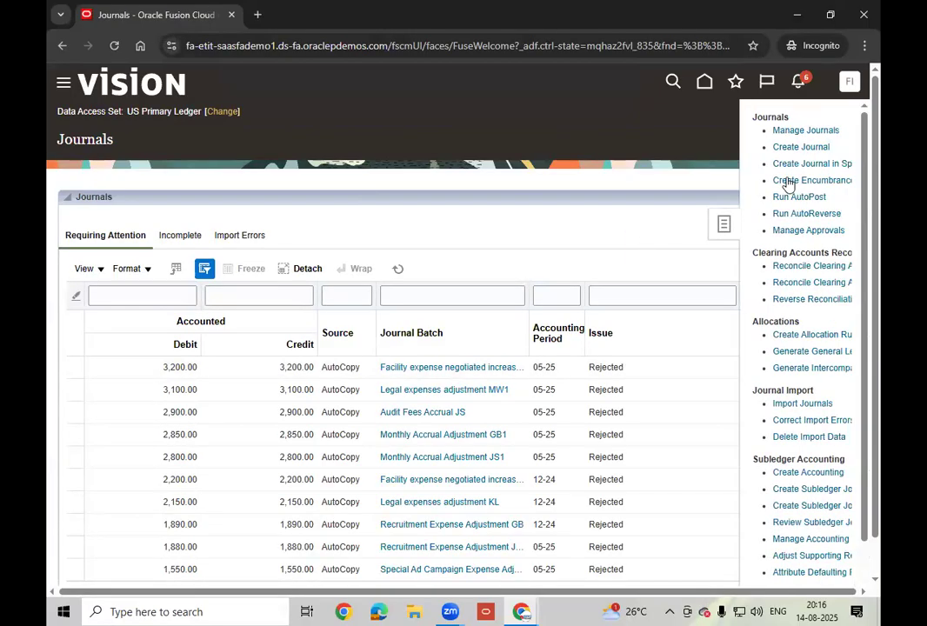
click(813, 133)
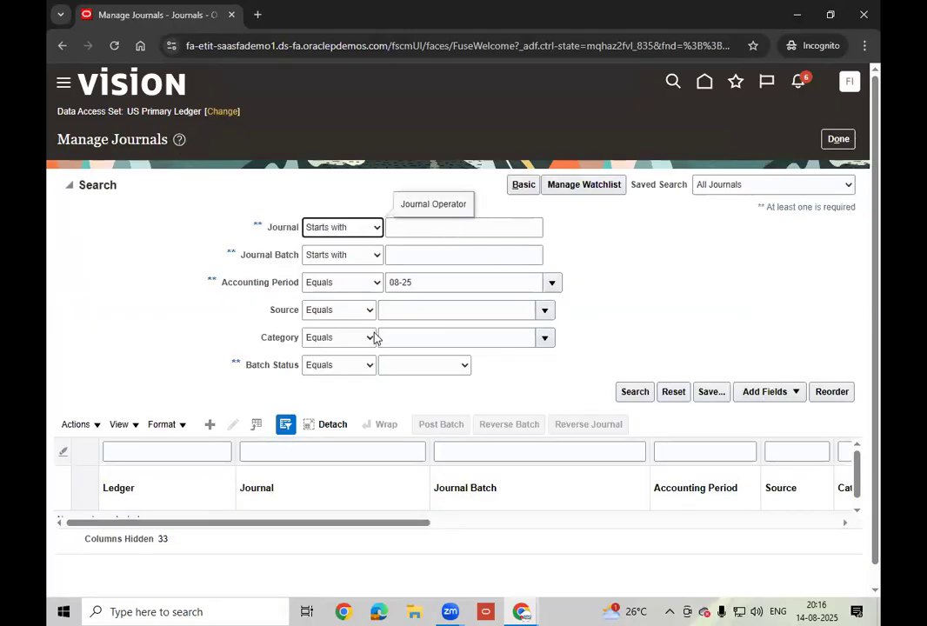
- Set Source to Payables and add a Creation Date criterion with operator On or before
click(503, 311)
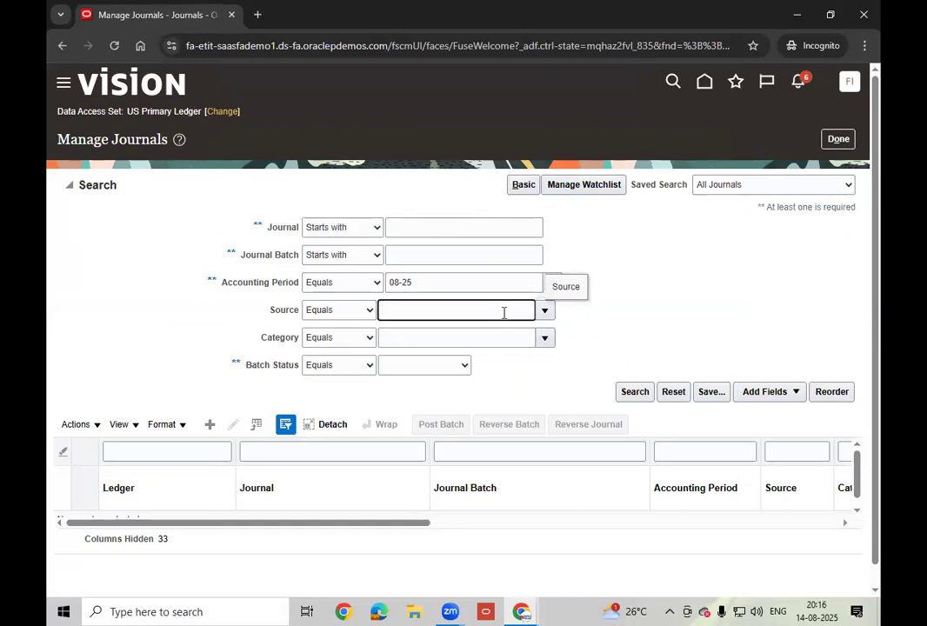
text(Payabl)
key(Tab)
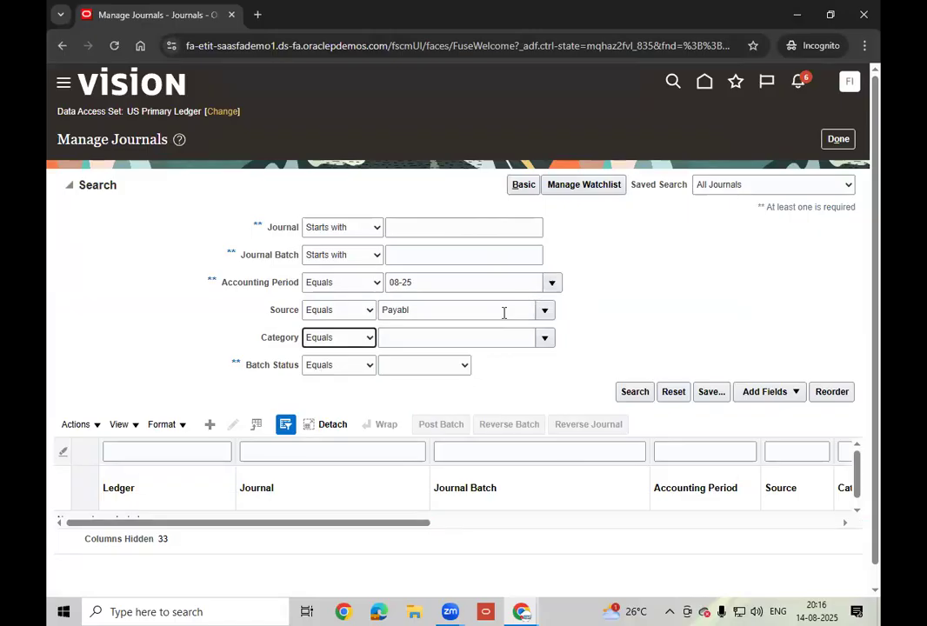
click(787, 393)
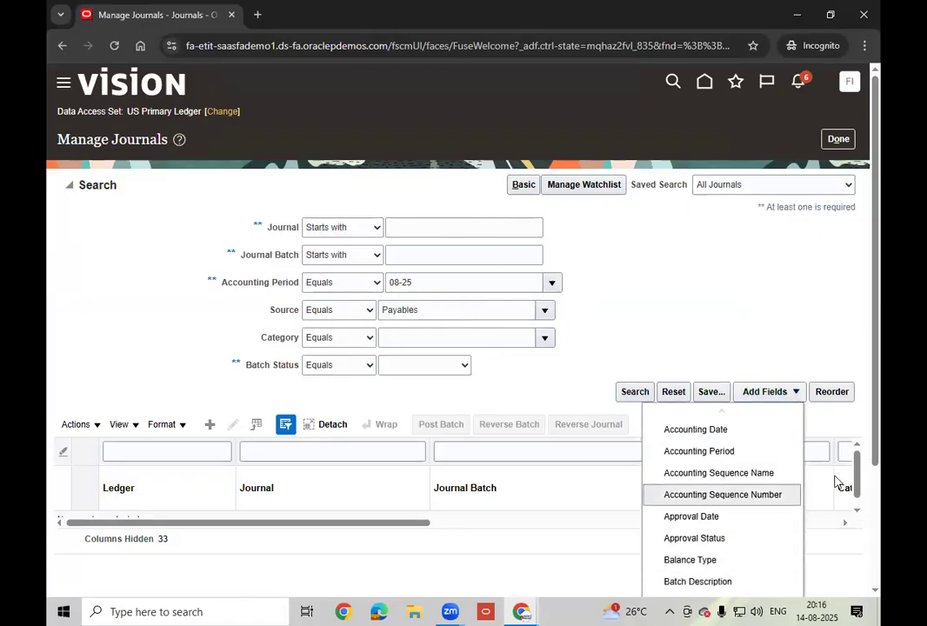
drag(877, 398, 878, 522)
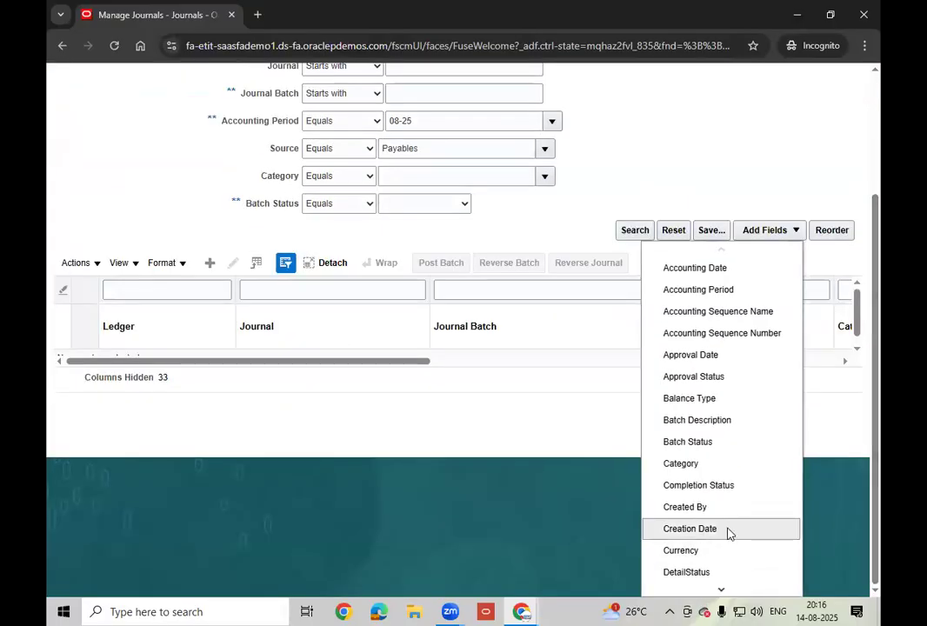
click(447, 226)
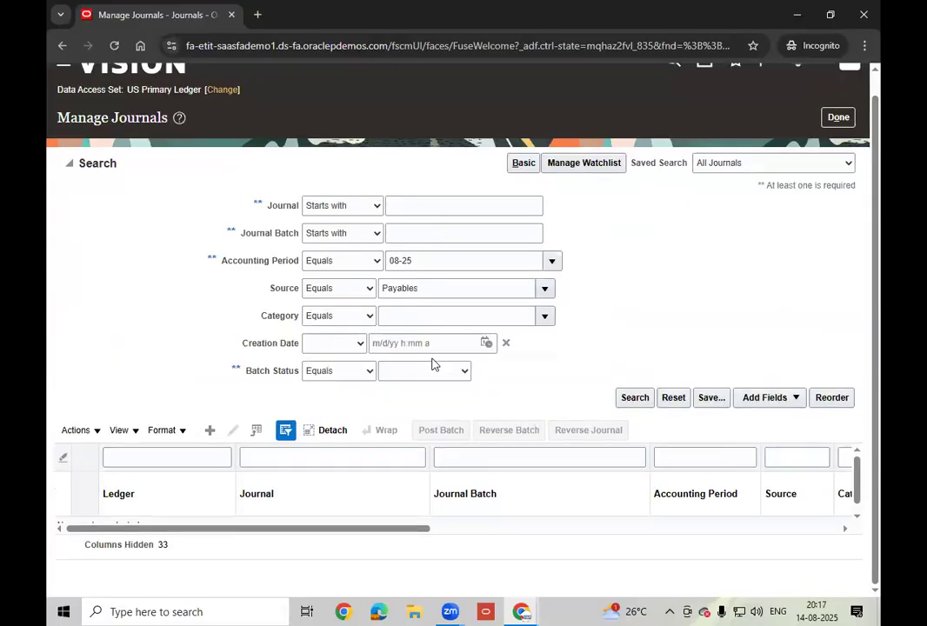
click(359, 343)
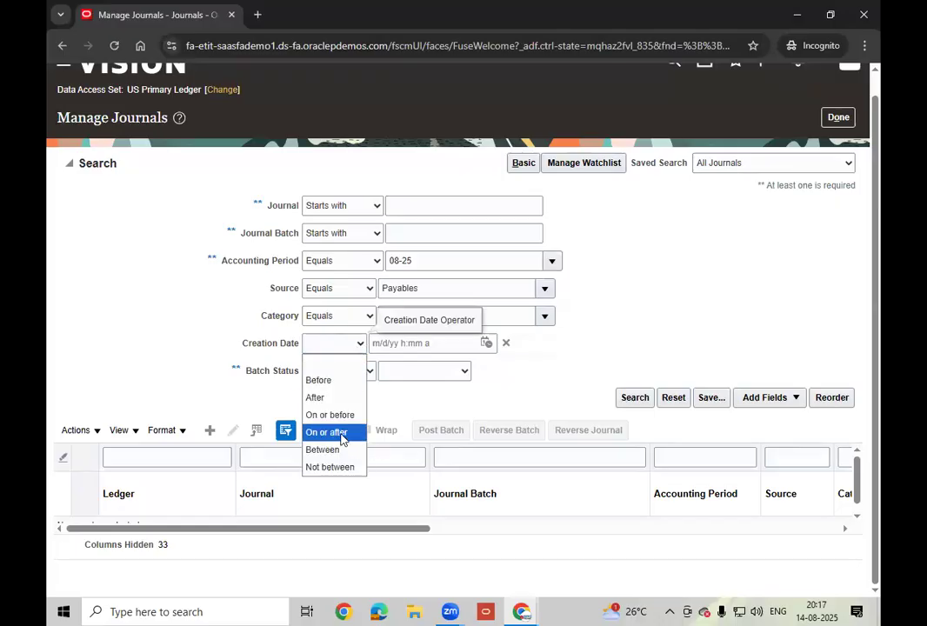
click(327, 415)
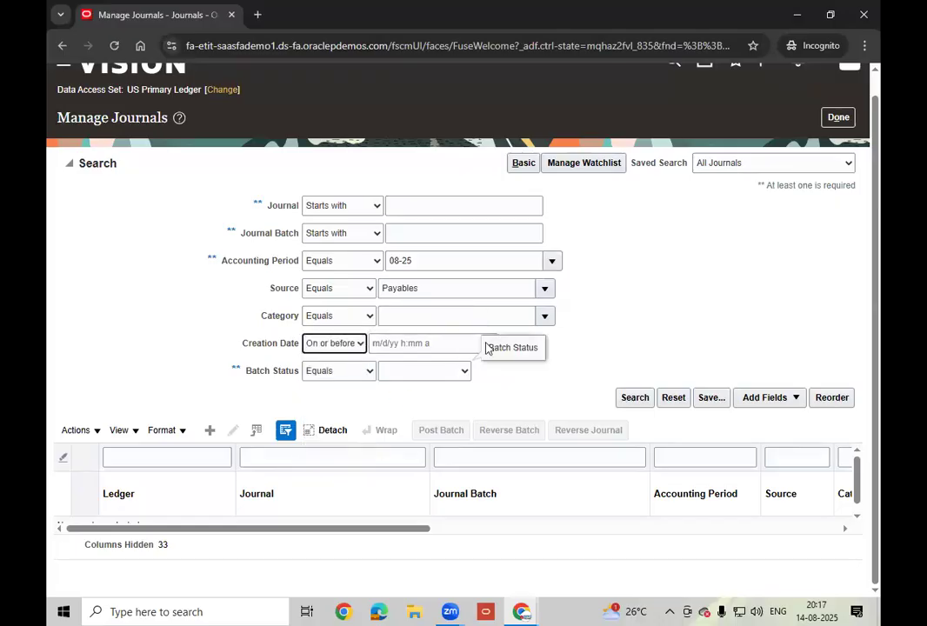
- Set the creation date value to 8/14/25 12:47 AM and confirm it
click(481, 343)
click(486, 344)
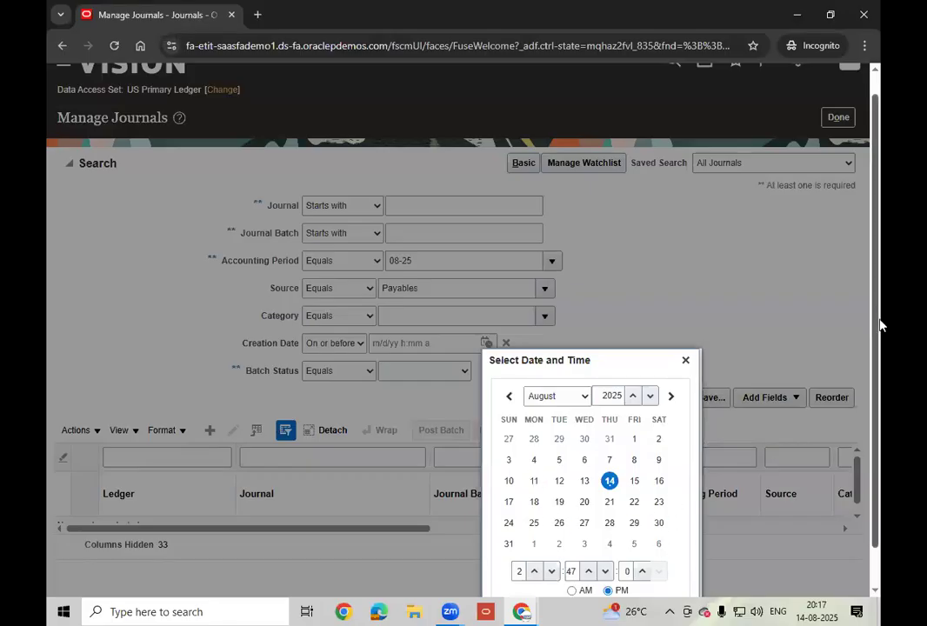
scroll(871, 338, down, 1)
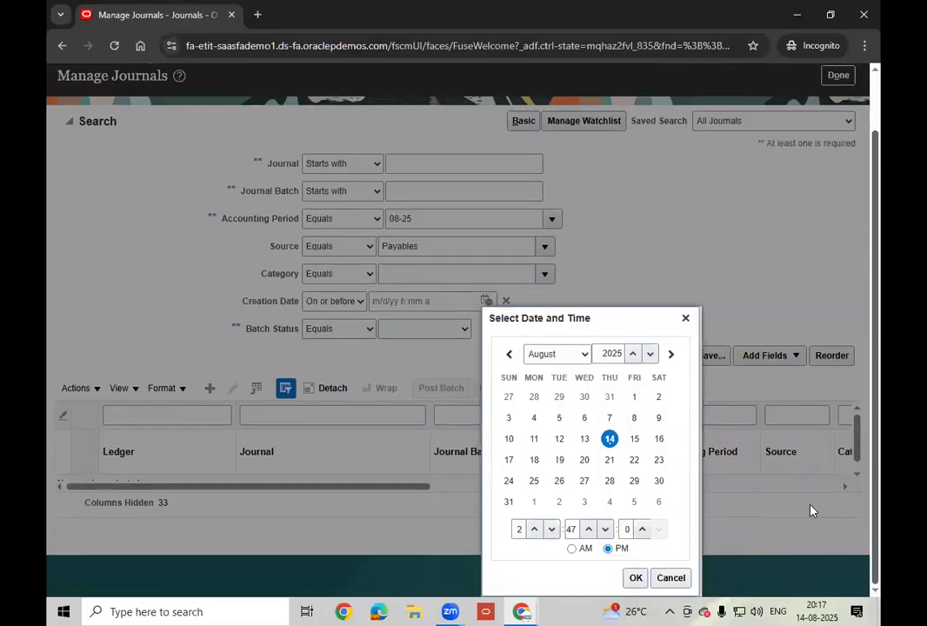
click(534, 529)
click(534, 529)
click(534, 528)
click(534, 529)
click(534, 529)
click(534, 529)
click(534, 529)
click(534, 529)
click(534, 528)
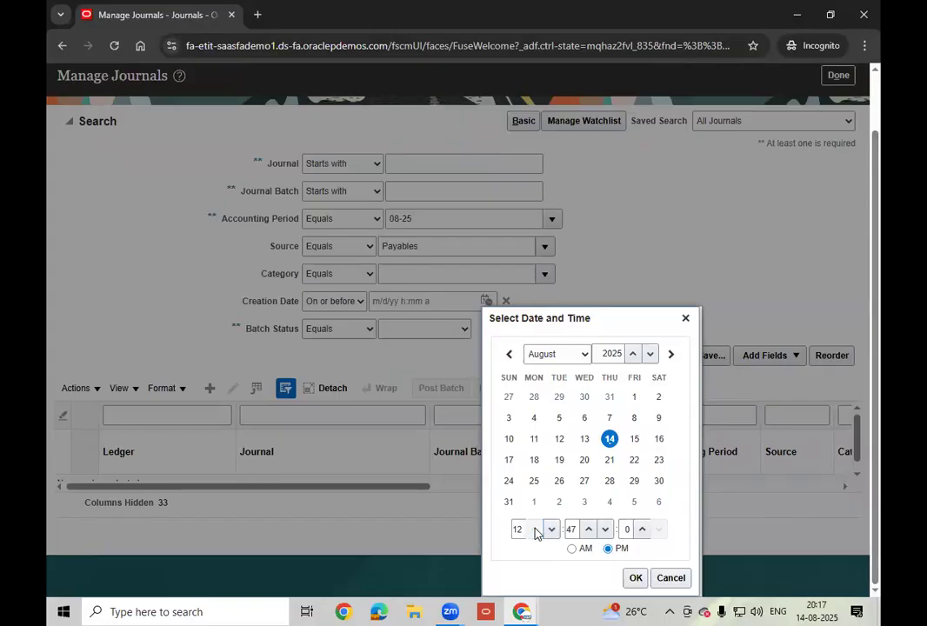
click(574, 549)
click(636, 579)
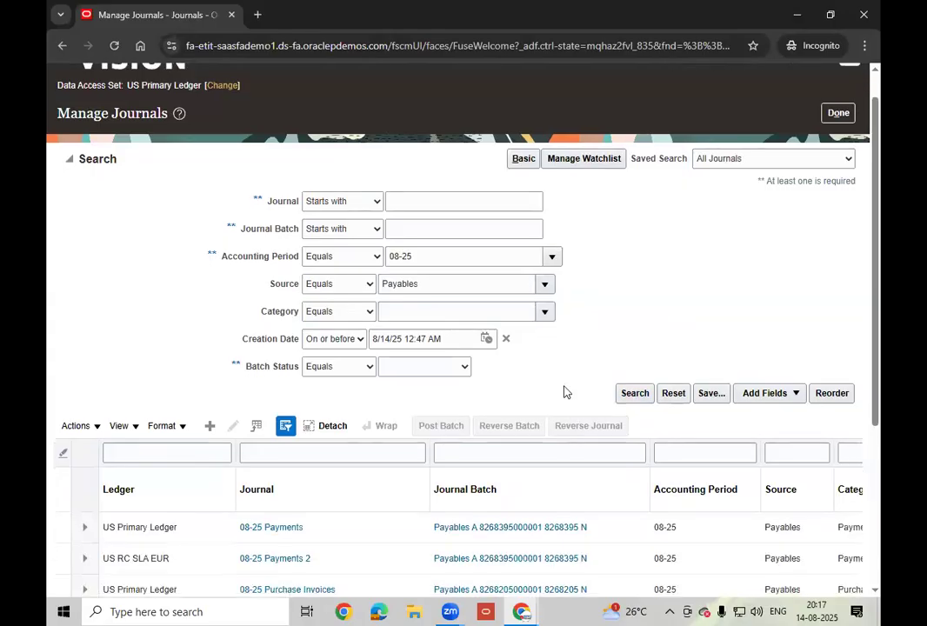
- Scroll through the 08-25 Payables journal results to review amounts, status and creators across all columns
scroll(563, 392, down, 3)
drag(395, 569, 631, 573)
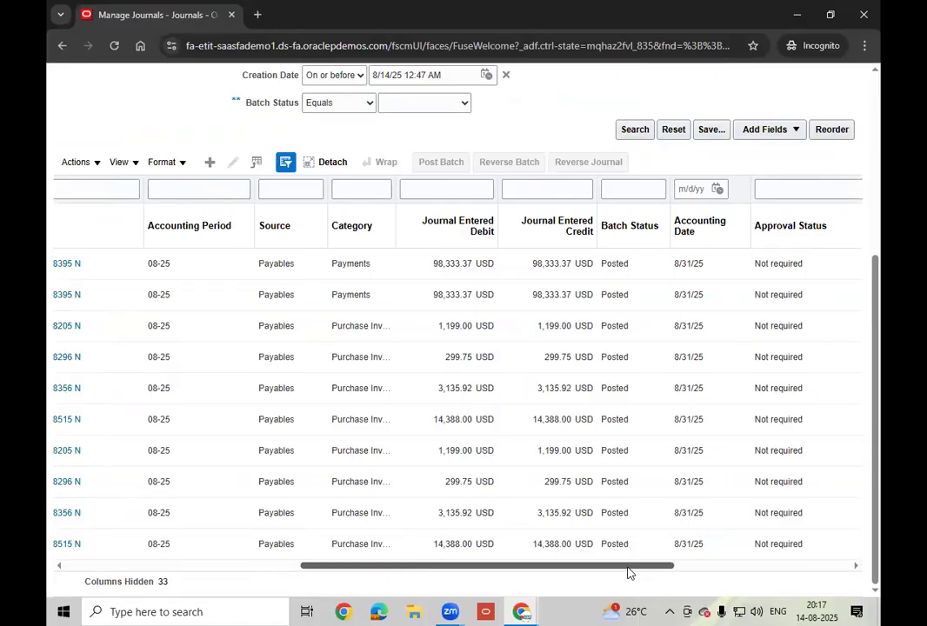
drag(629, 572, 605, 571)
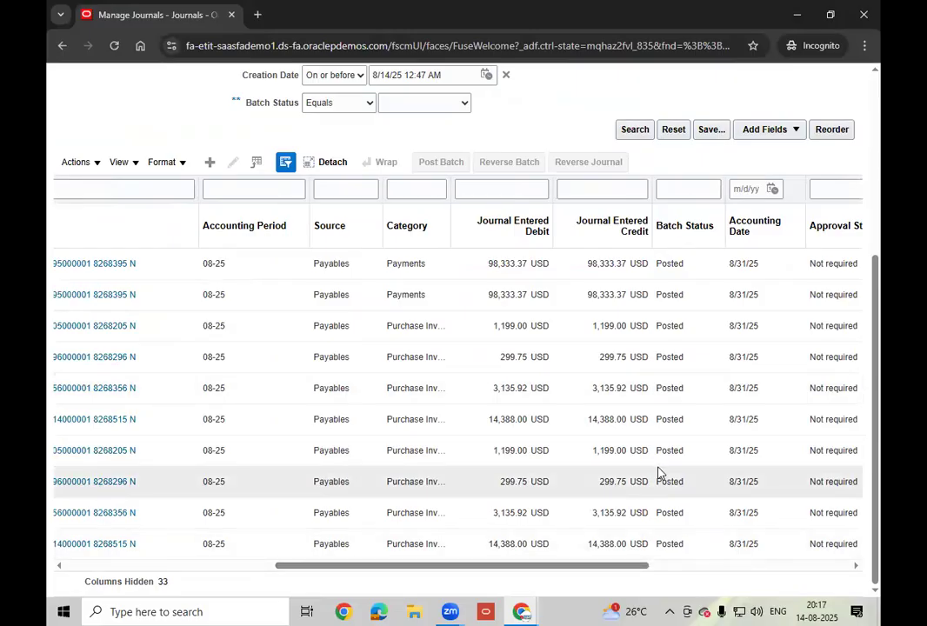
drag(551, 566, 546, 566)
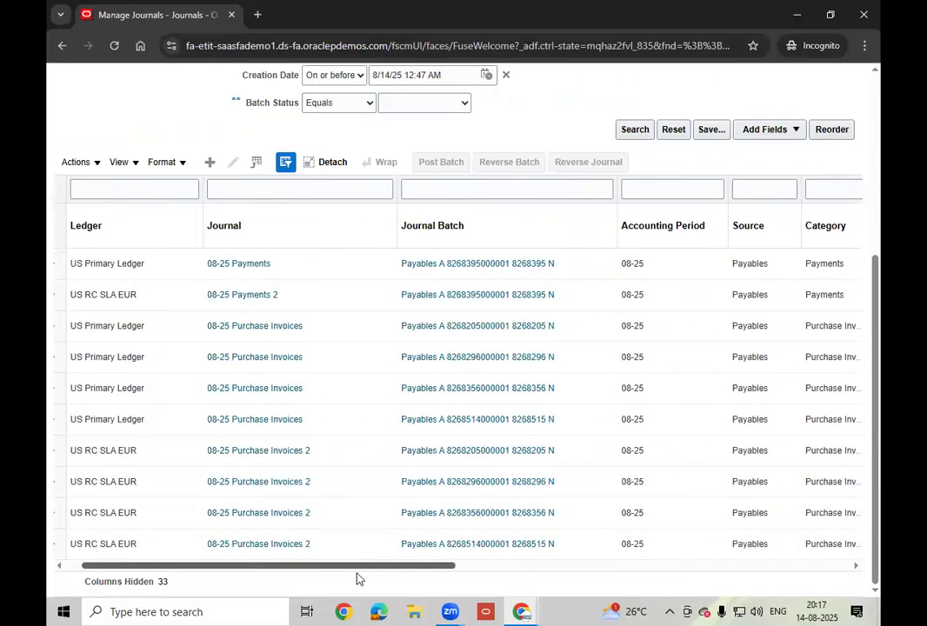
drag(356, 566, 459, 575)
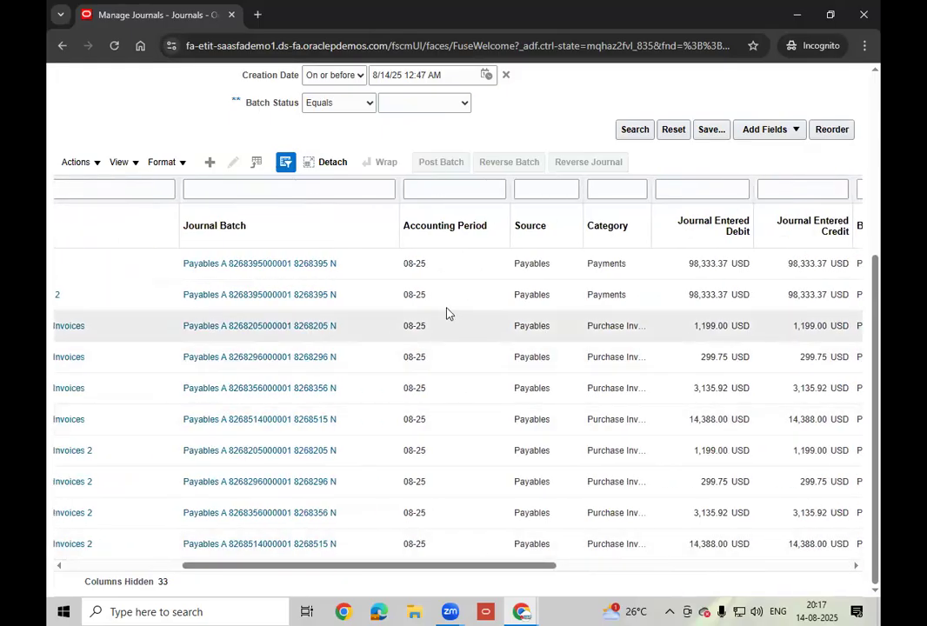
scroll(447, 314, up, 3)
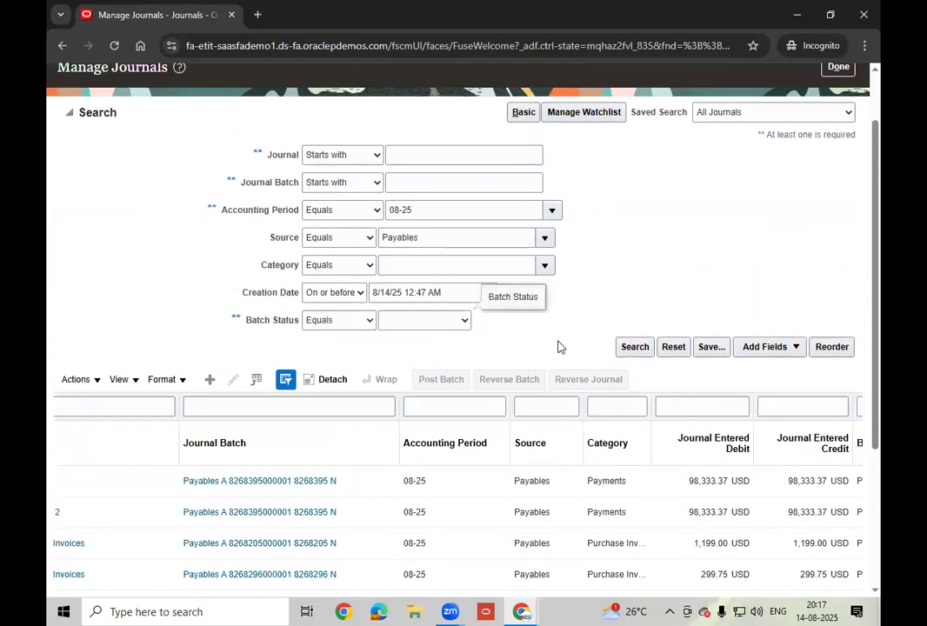
scroll(560, 347, down, 2)
scroll(559, 347, up, 3)
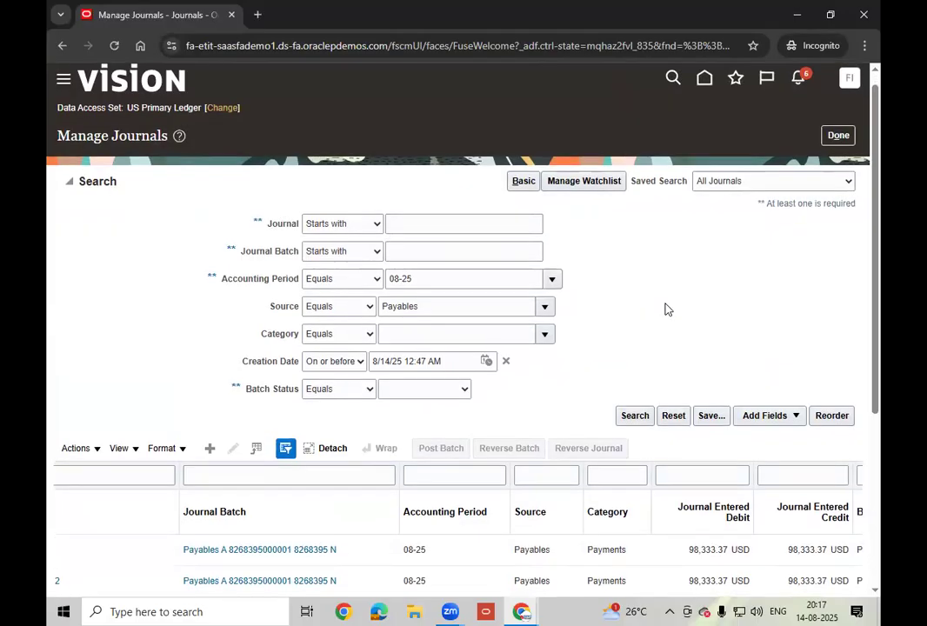
scroll(667, 309, down, 2)
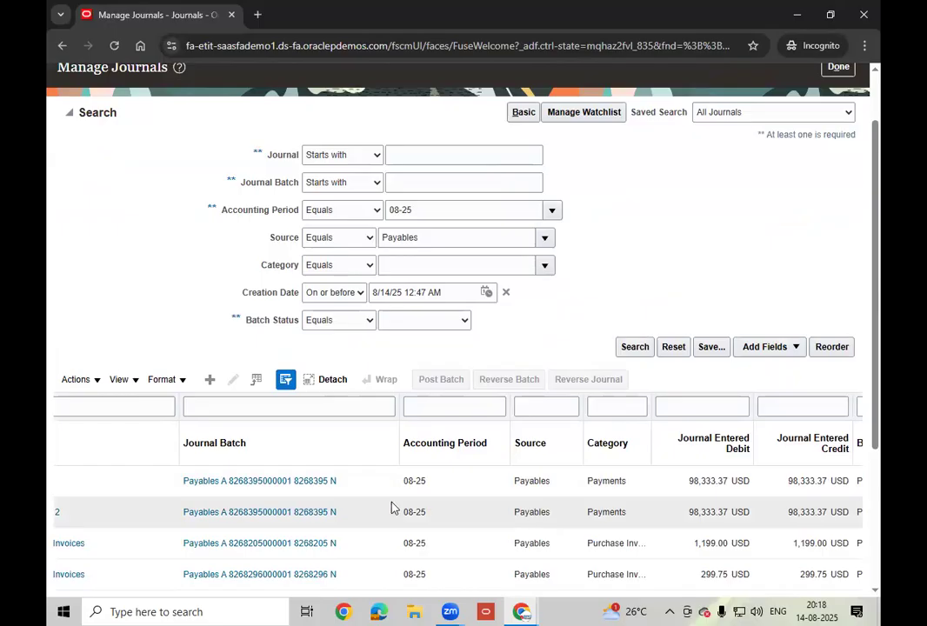
scroll(579, 513, down, 5)
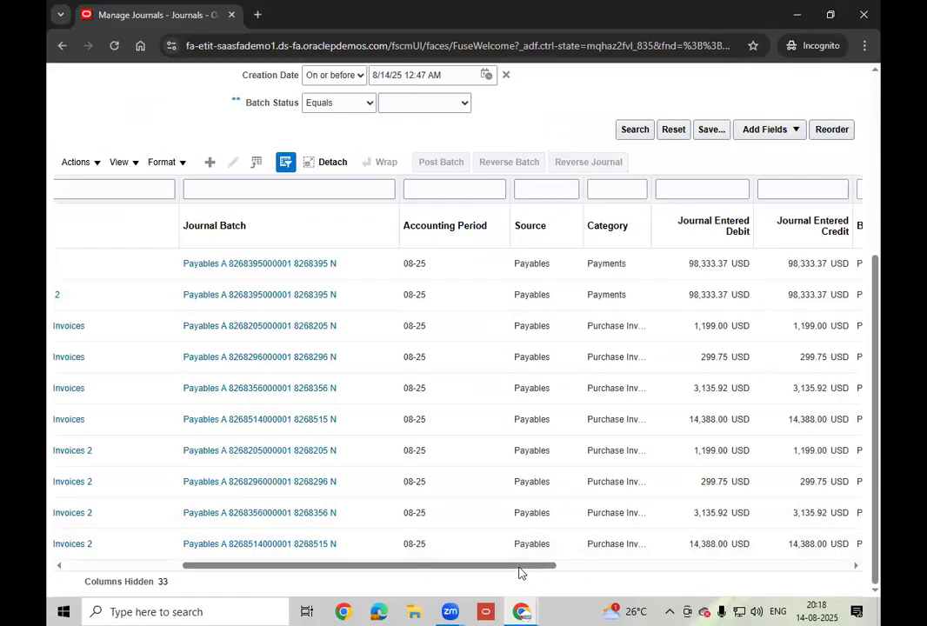
drag(520, 572, 304, 567)
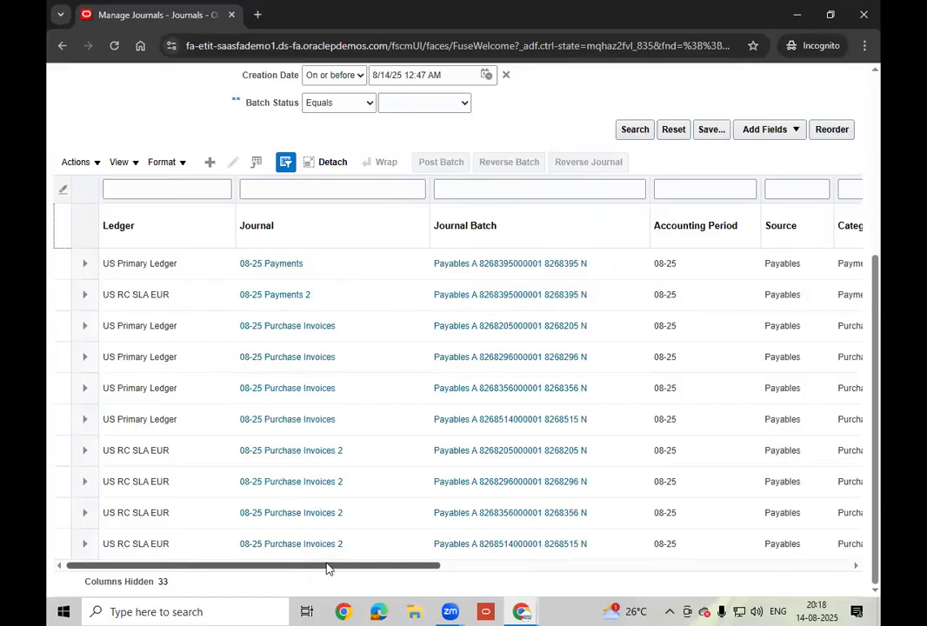
drag(365, 574, 880, 611)
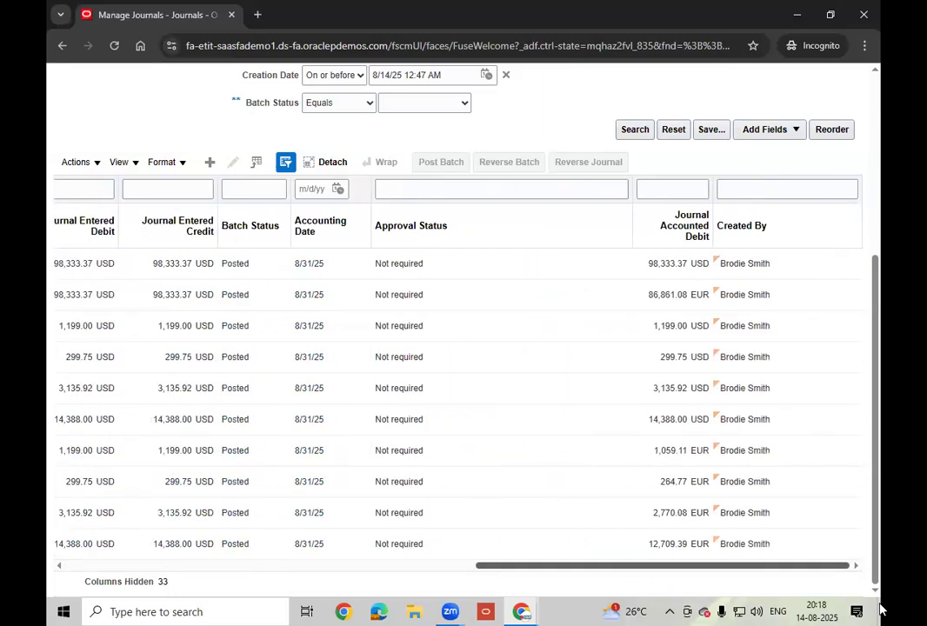
scroll(863, 382, left, 10)
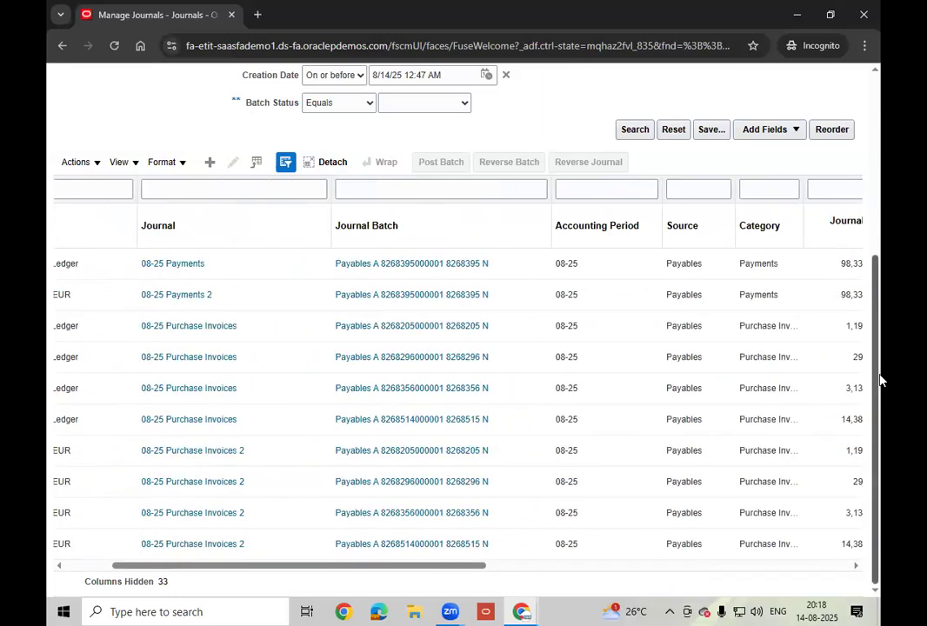
drag(876, 337, 880, 190)
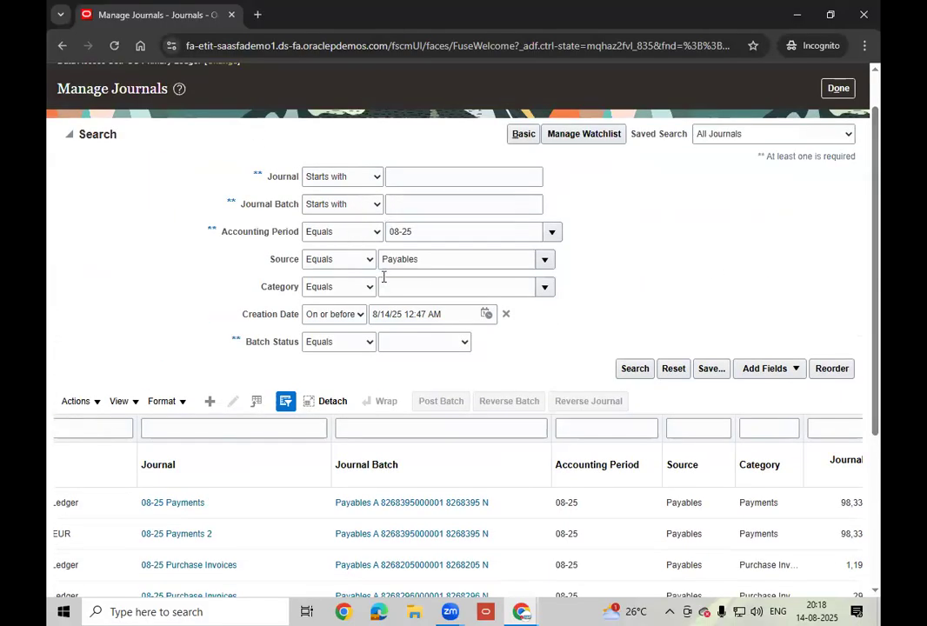
click(360, 314)
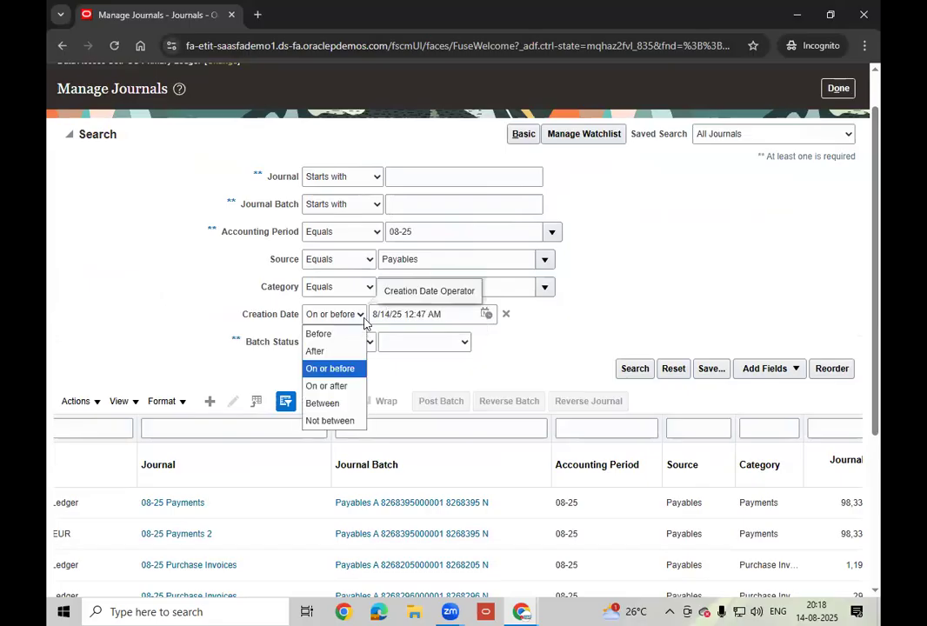
click(322, 385)
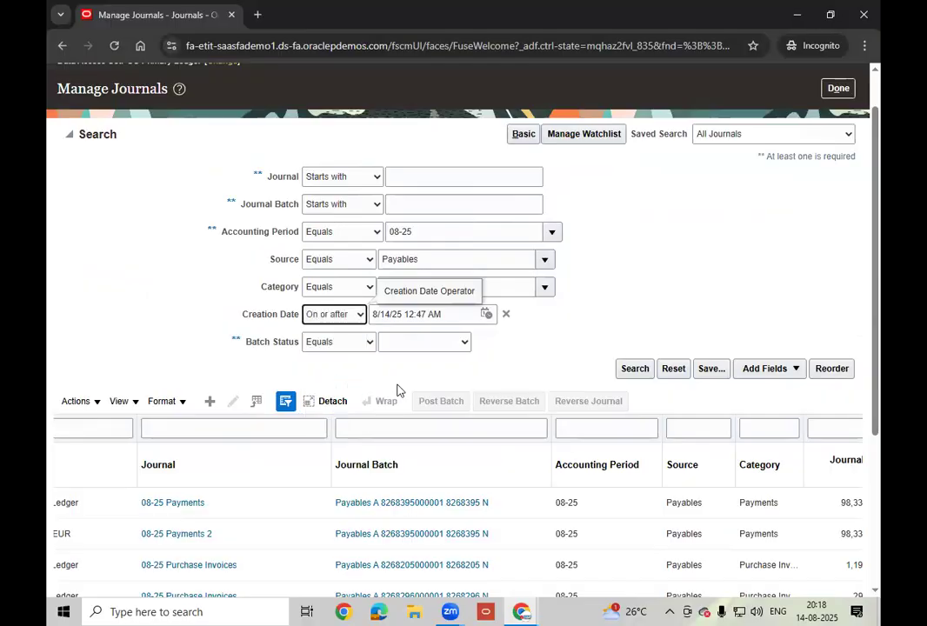
click(635, 369)
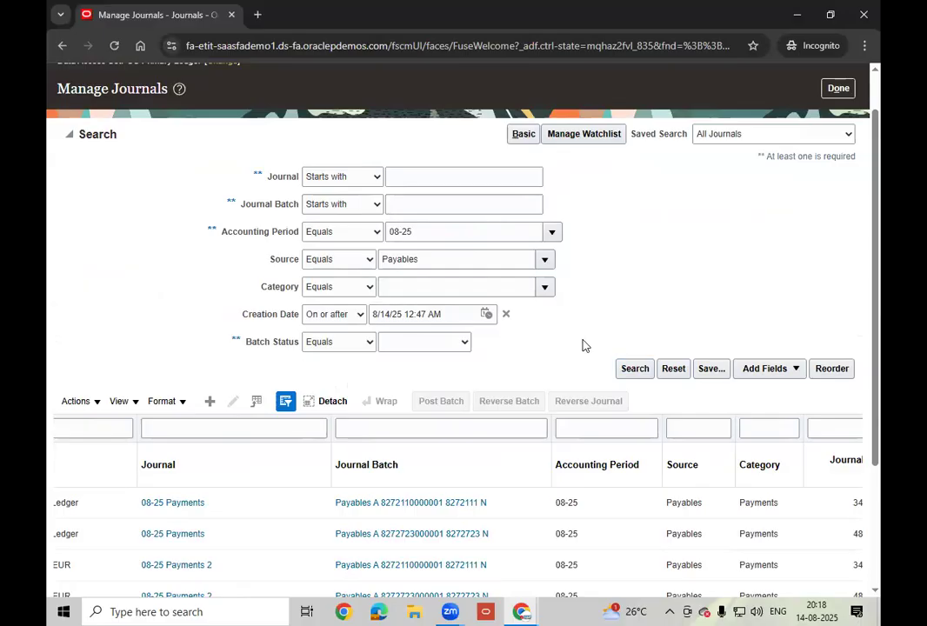
scroll(583, 347, down, 2)
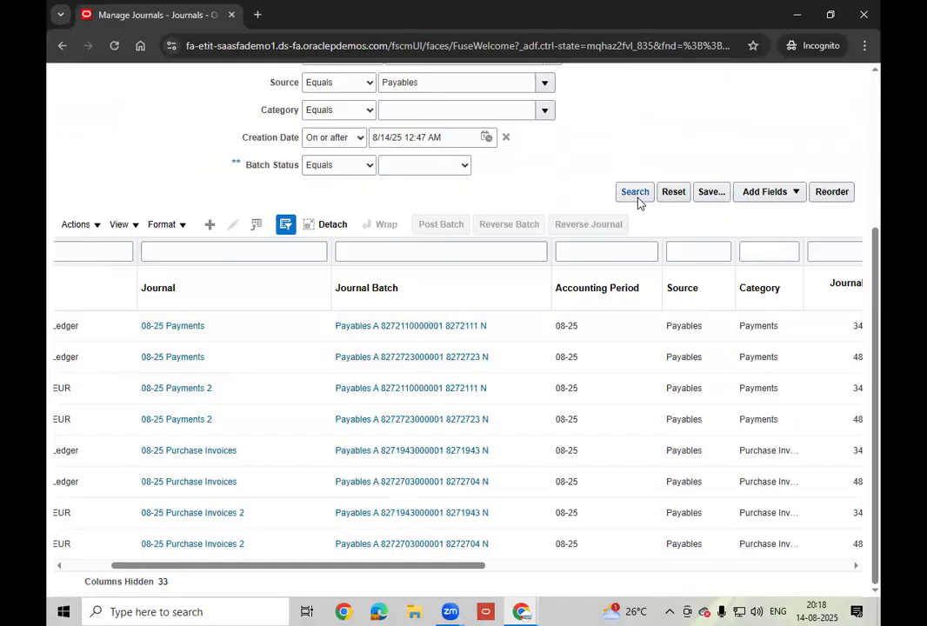
drag(423, 566, 396, 580)
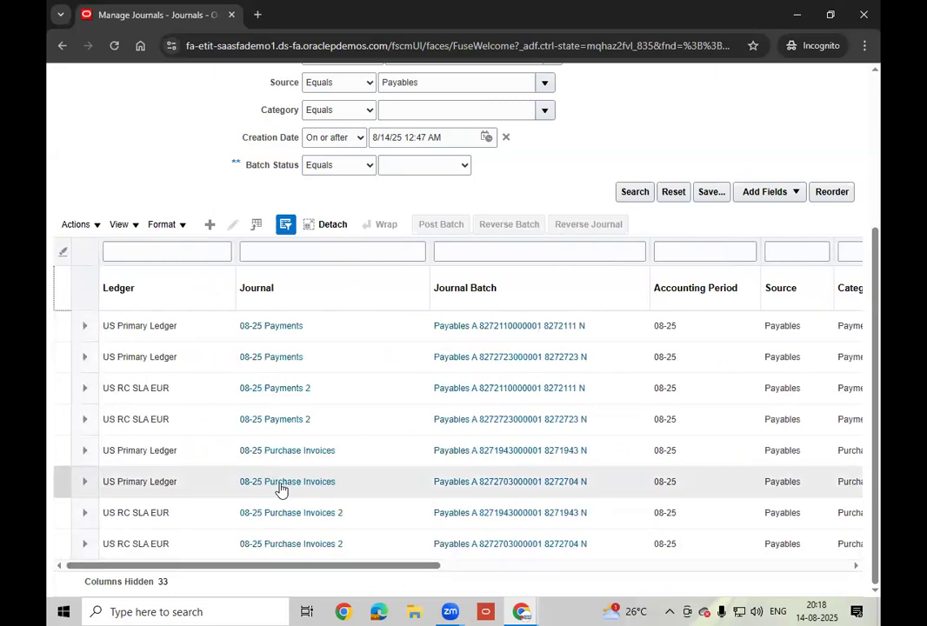
click(282, 484)
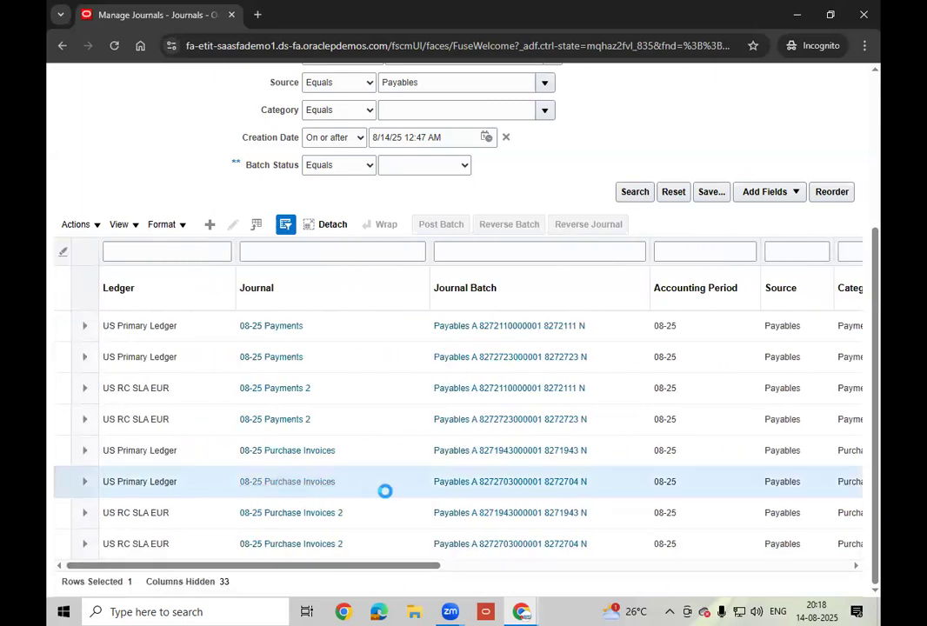
scroll(383, 487, down, 2)
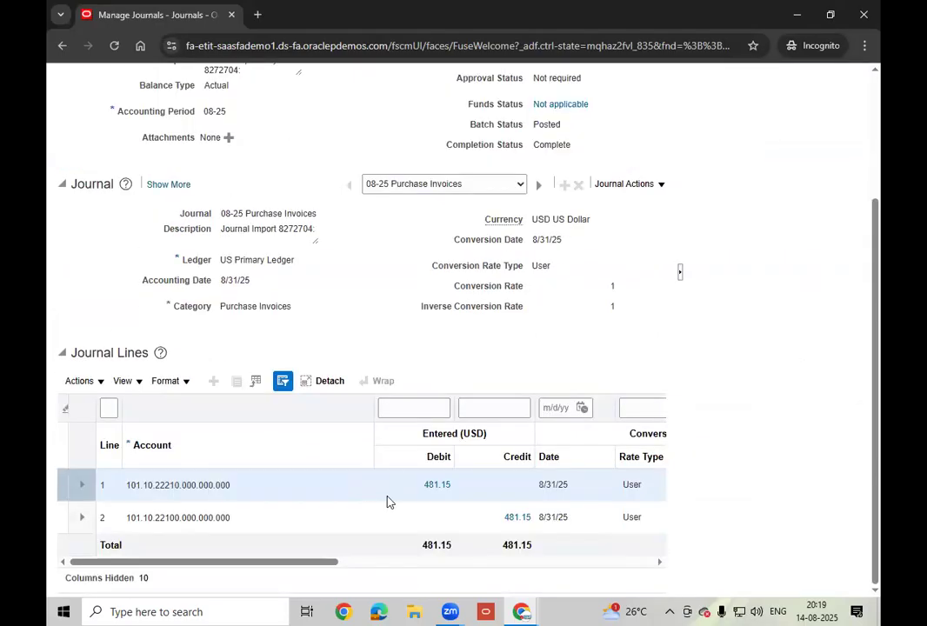
scroll(435, 490, up, 2)
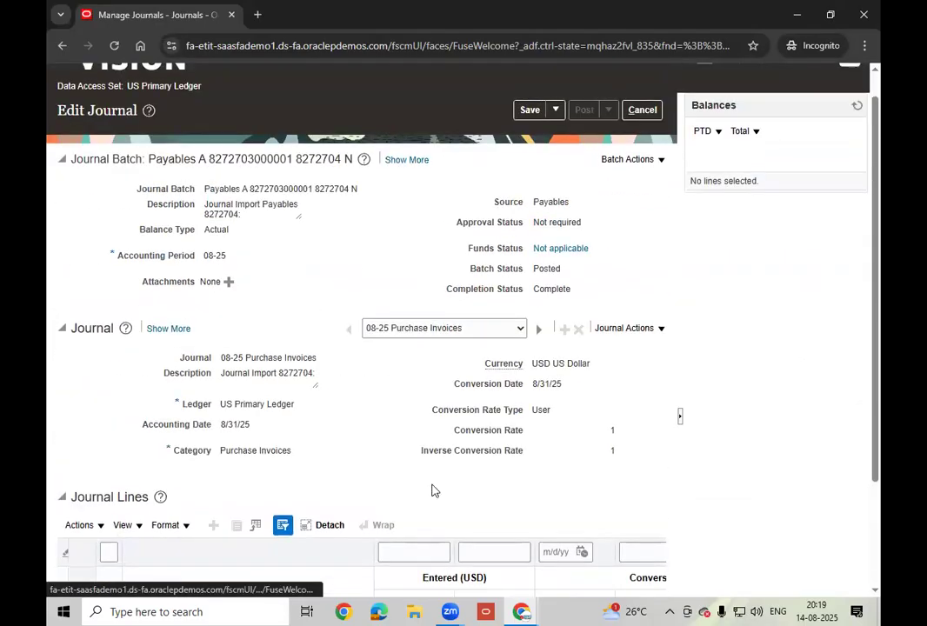
scroll(435, 490, down, 2)
scroll(431, 490, up, 2)
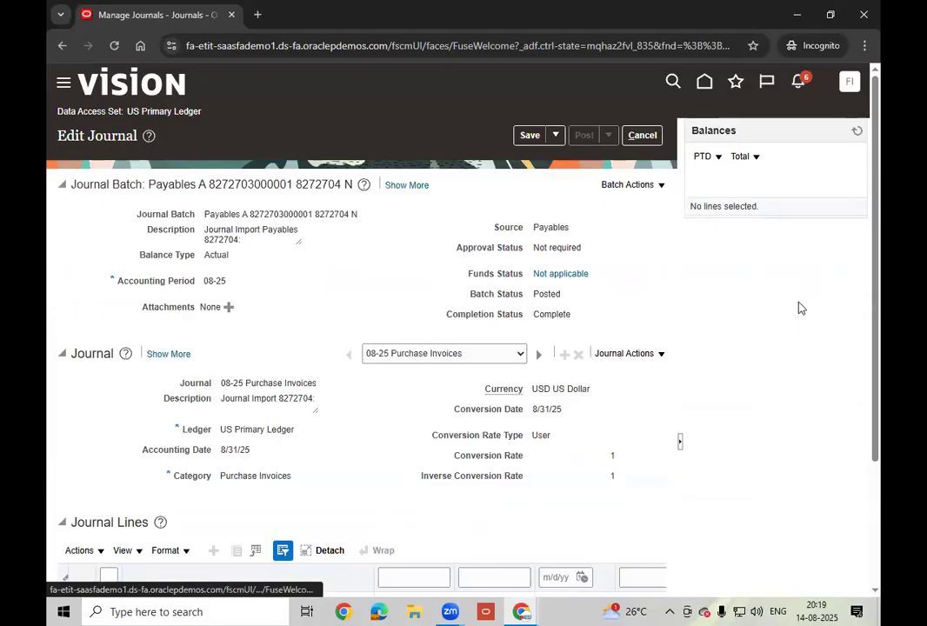
click(648, 141)
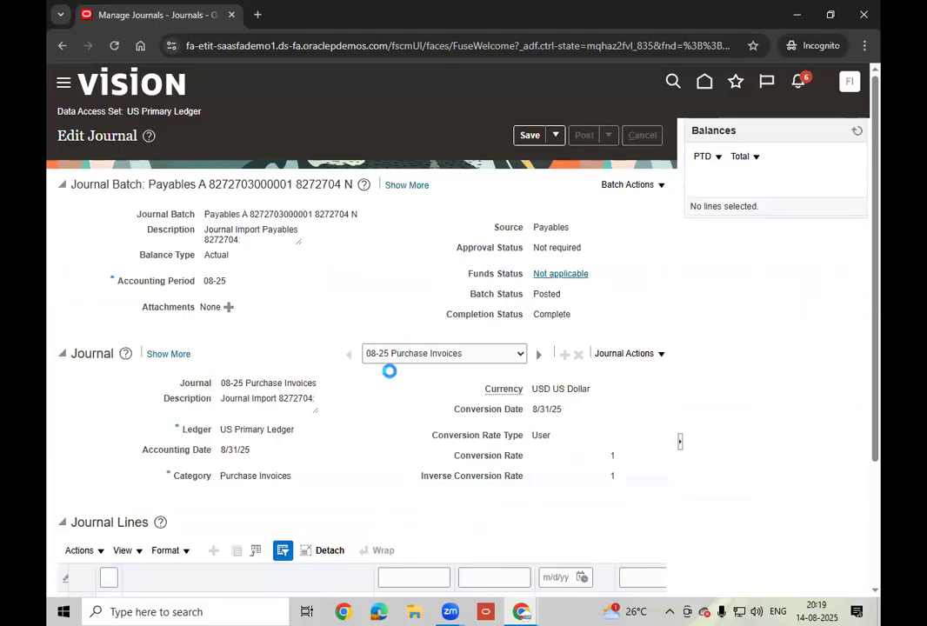
scroll(446, 505, down, 3)
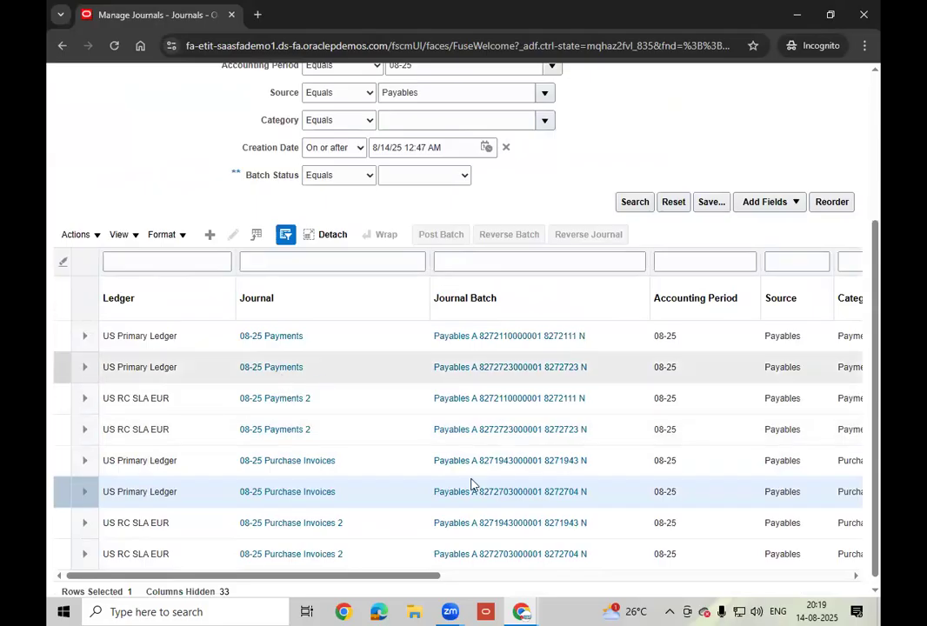
- Open the US Primary Ledger 08-25 Payments journal in Edit Journal
click(333, 371)
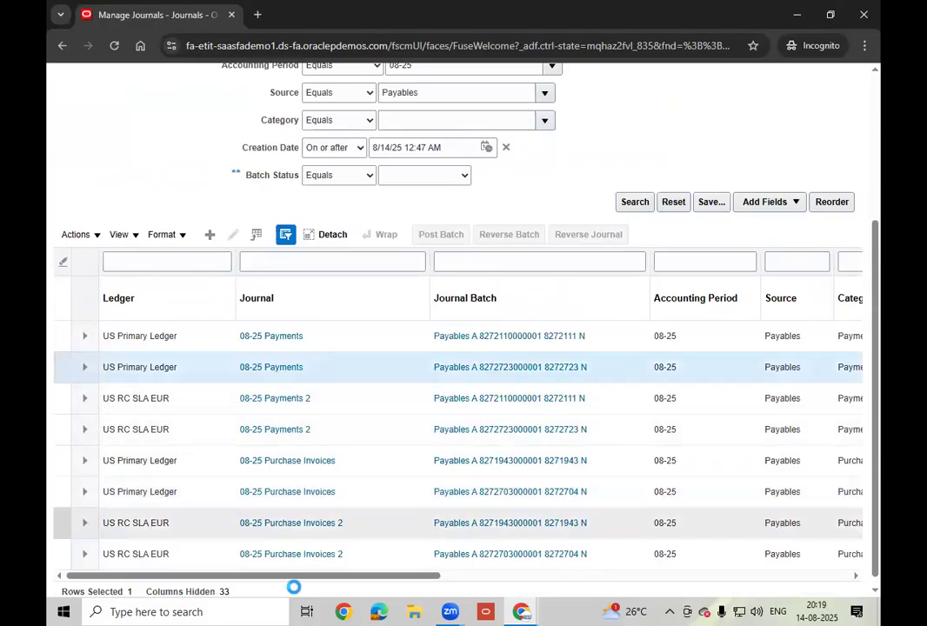
drag(339, 584, 202, 412)
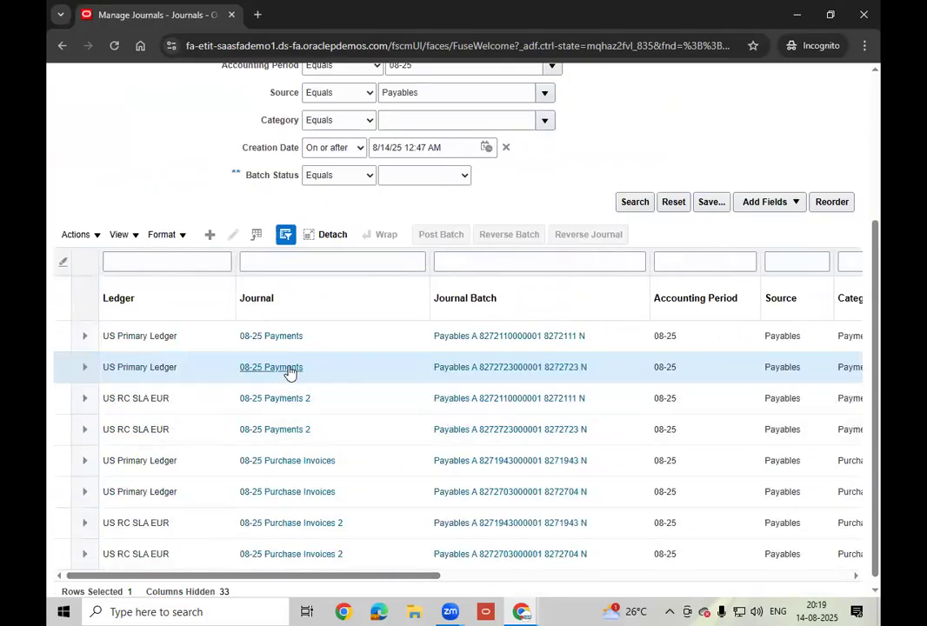
click(284, 367)
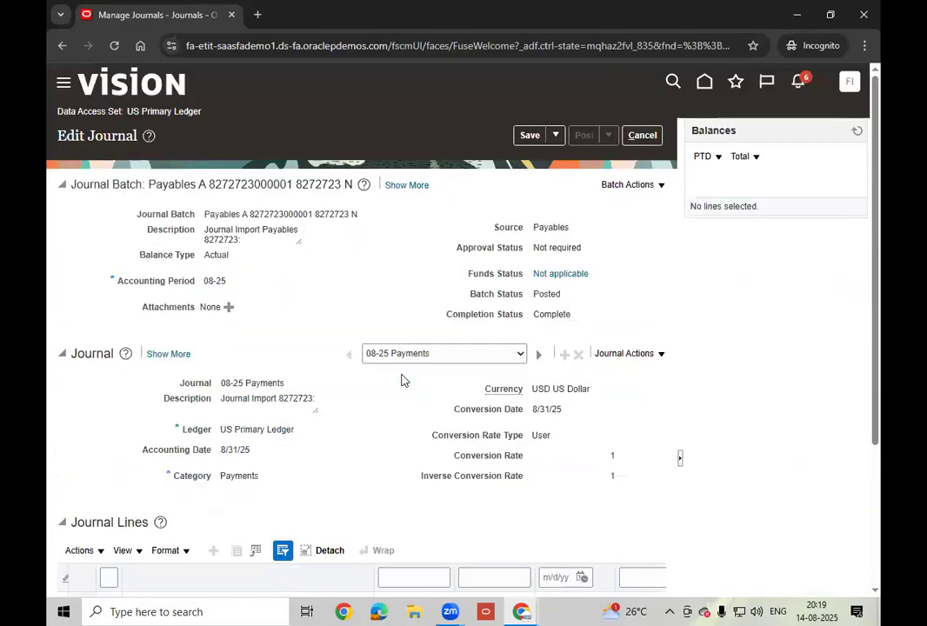
- Review the journal lines: 481.15 Accounts Payable debit and 7.75 and 473.40 Cash Clearing credits
scroll(355, 426, down, 3)
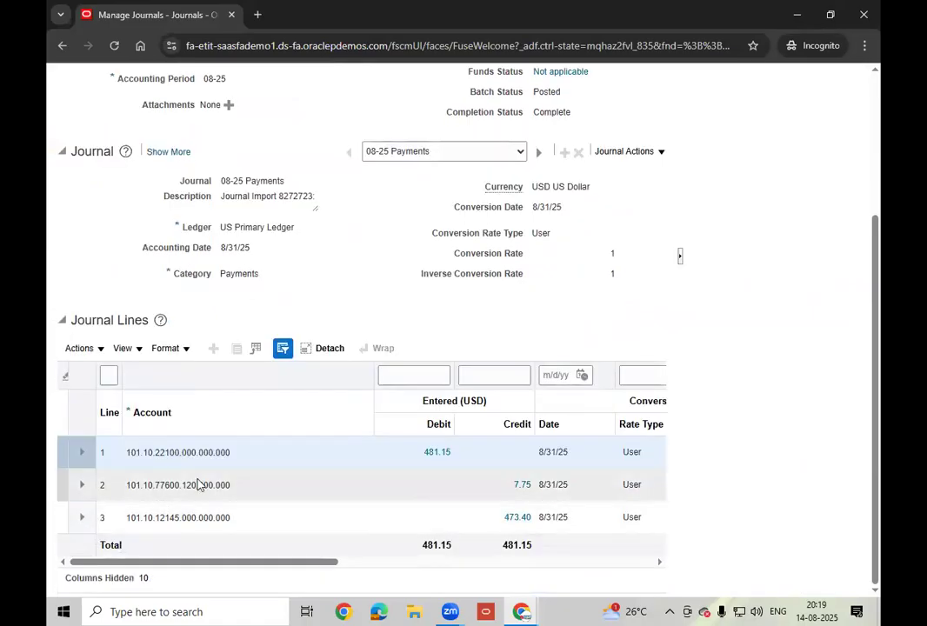
click(465, 484)
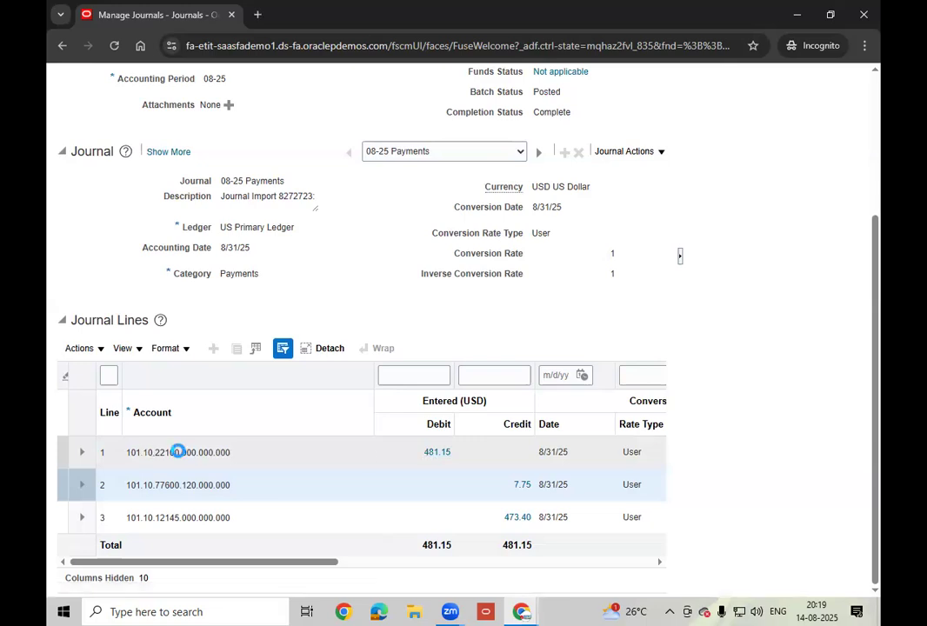
mouse_move(179, 451)
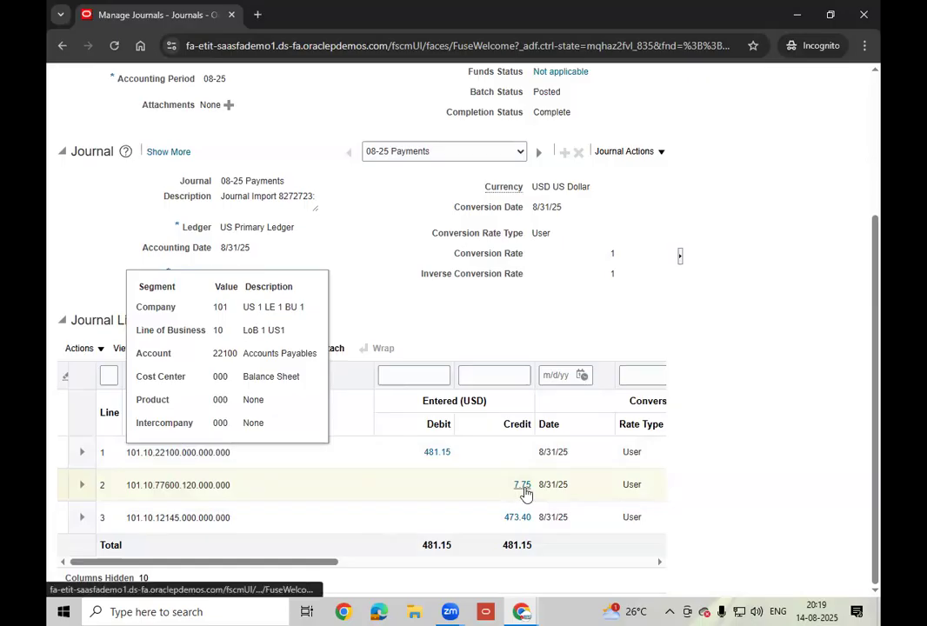
click(170, 518)
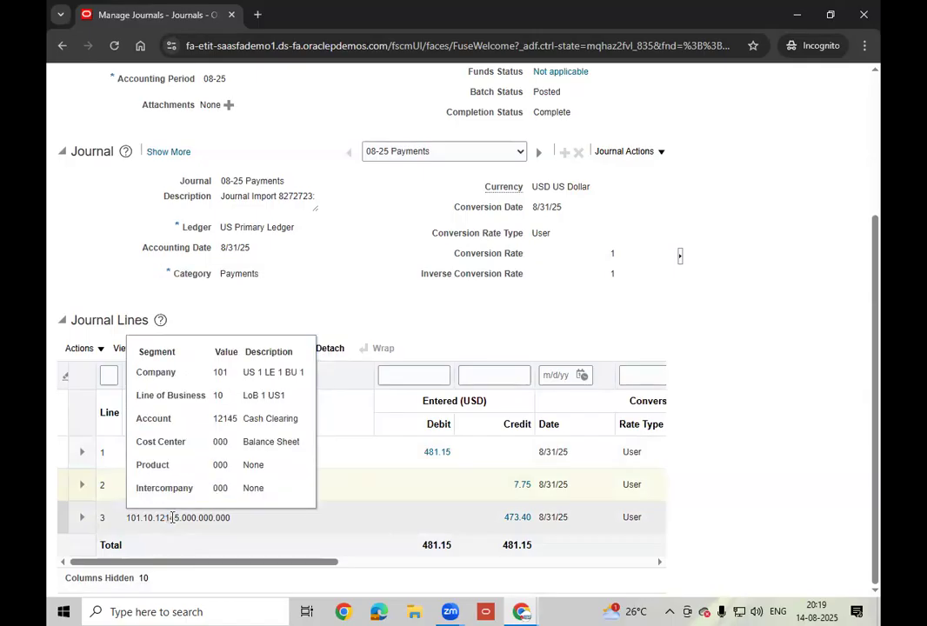
click(472, 514)
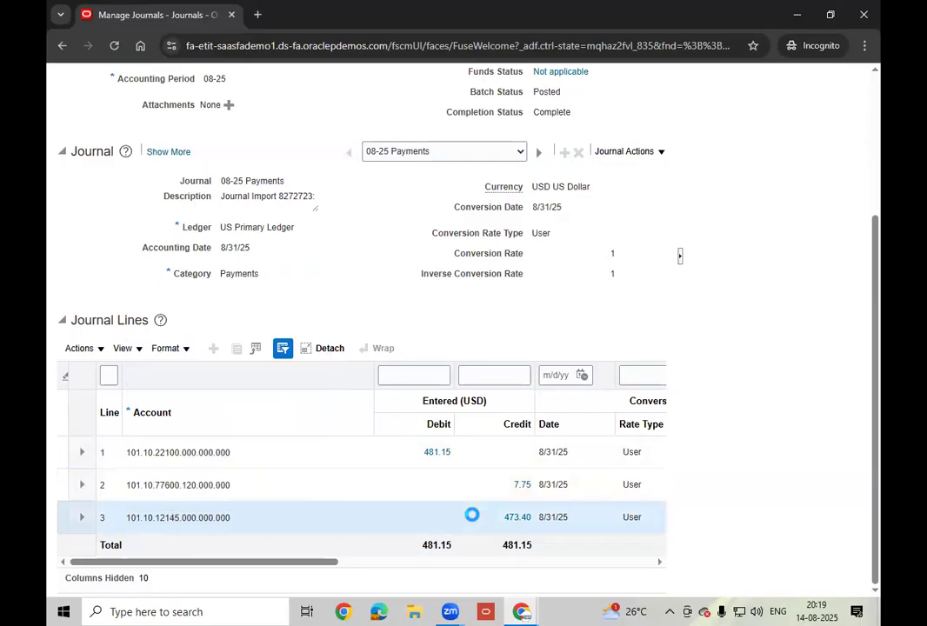
scroll(473, 520, up, 3)
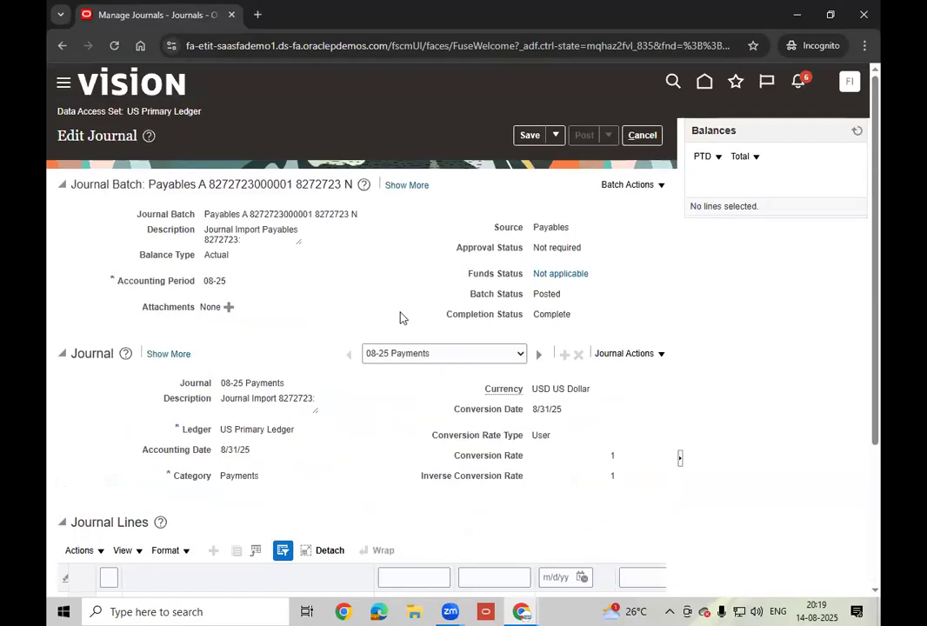
double_click(549, 296)
drag(131, 110, 236, 111)
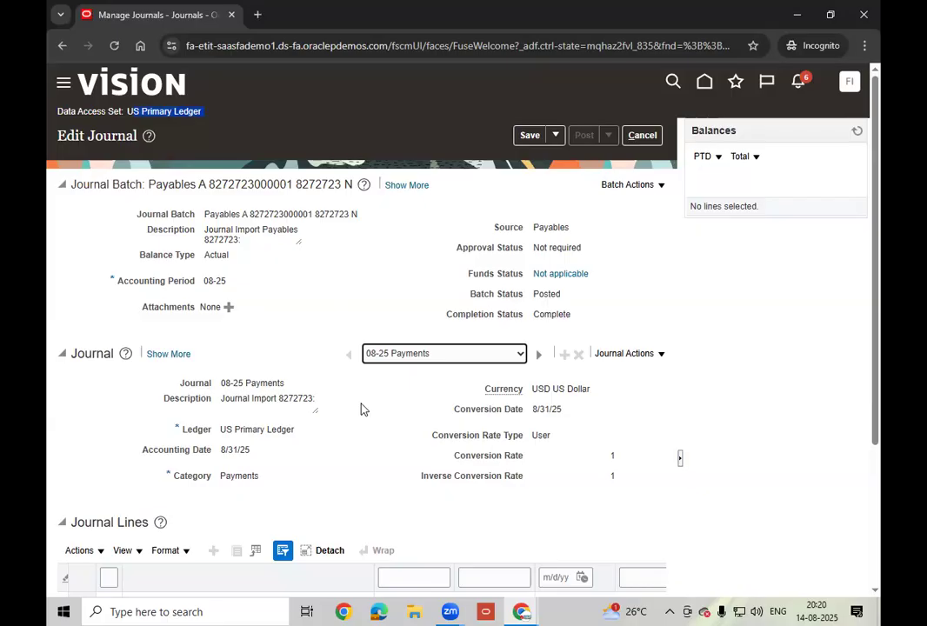
click(449, 611)
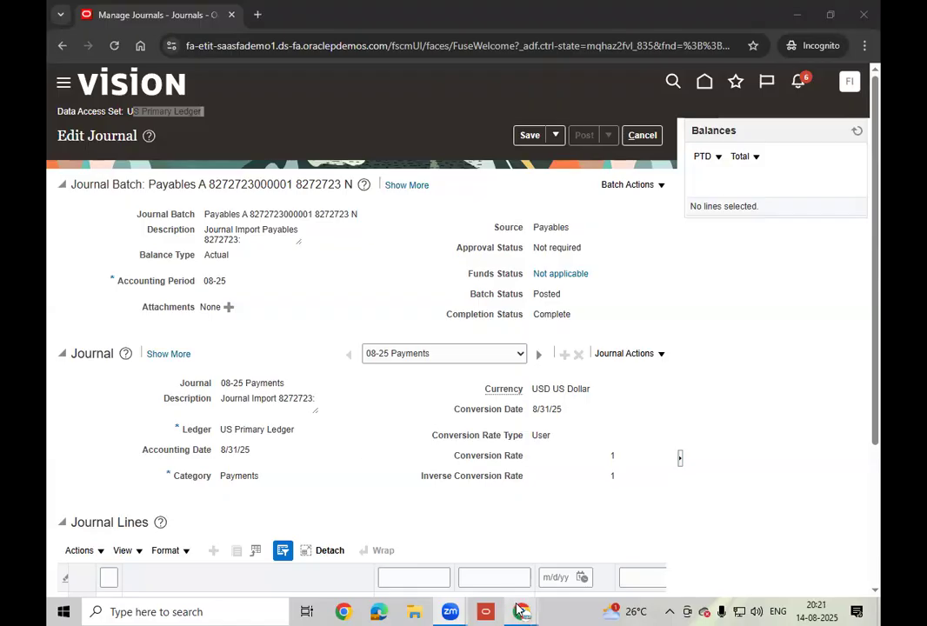
mouse_move(519, 611)
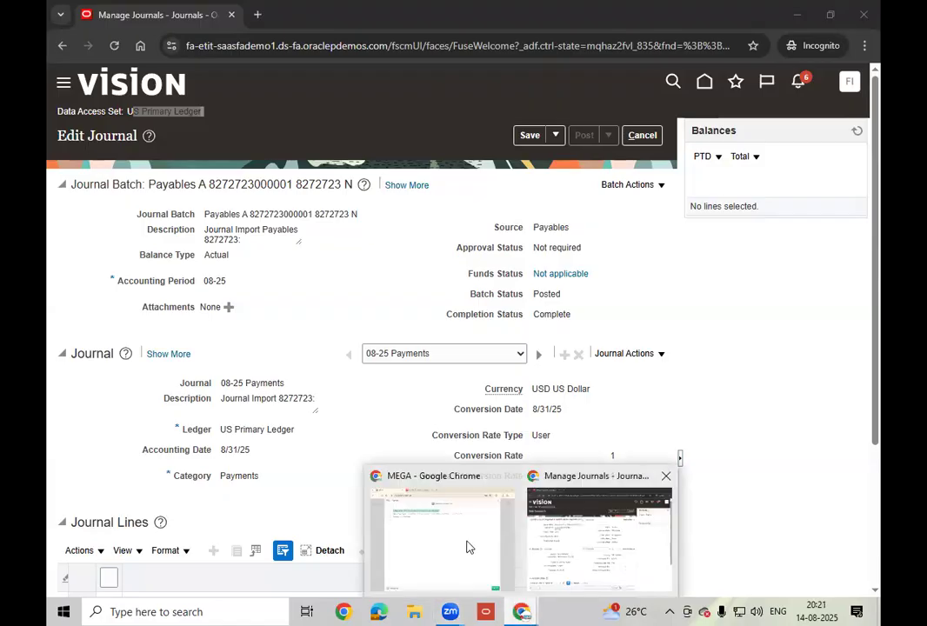
click(559, 551)
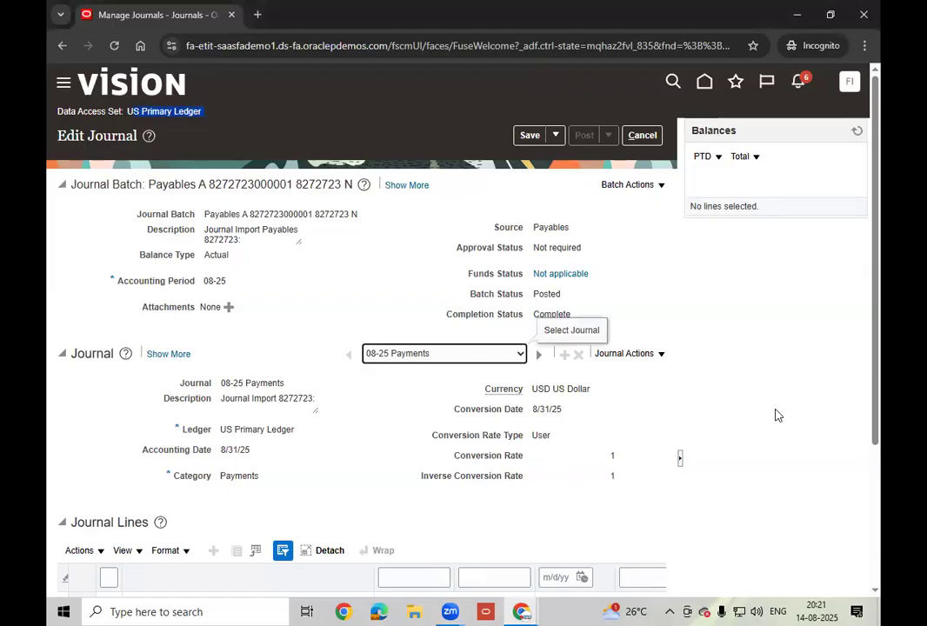